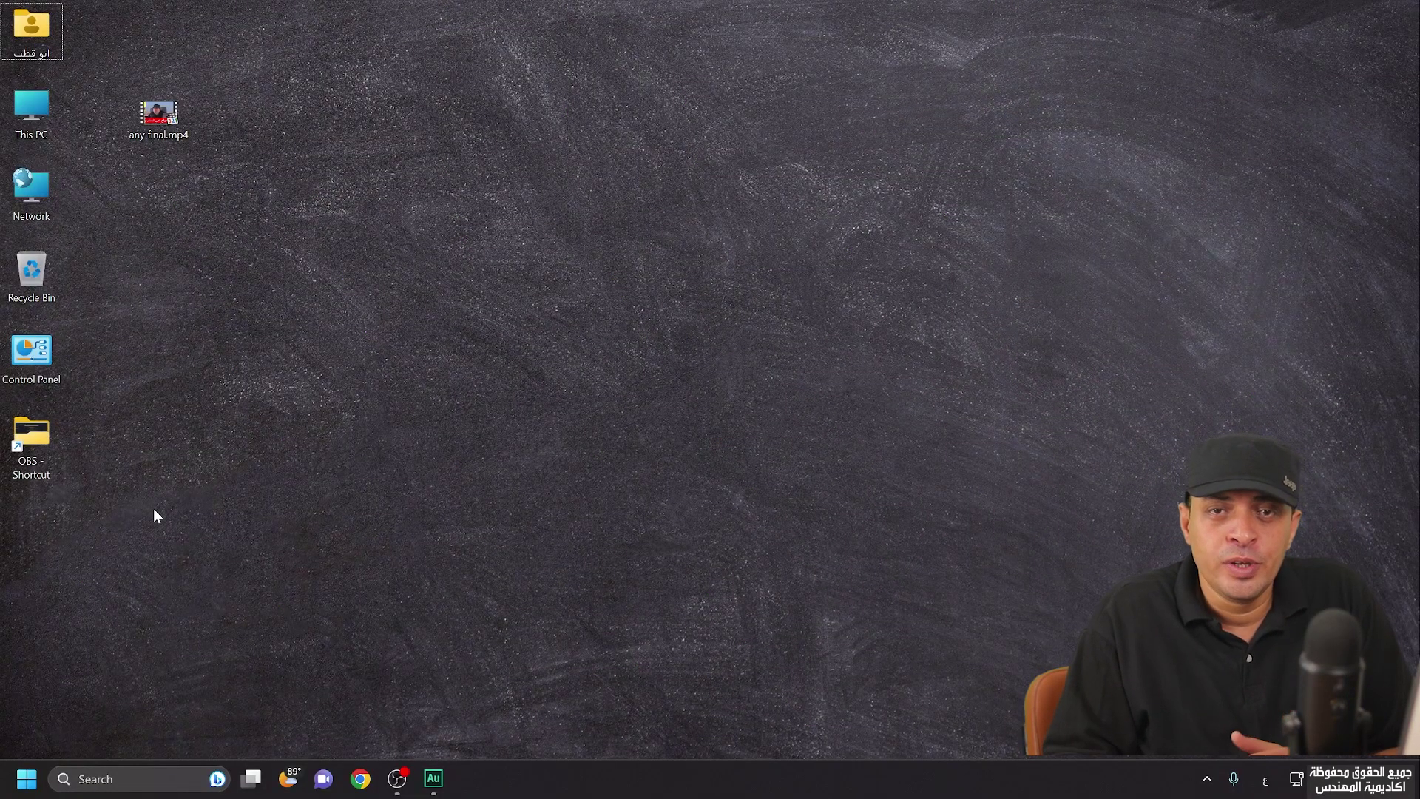
Launch Photoshop 2021 and Premiere Pro 2021 from the Start menu's pinned apps, using the Assembly workspace
{"action": "key", "text": "super"}
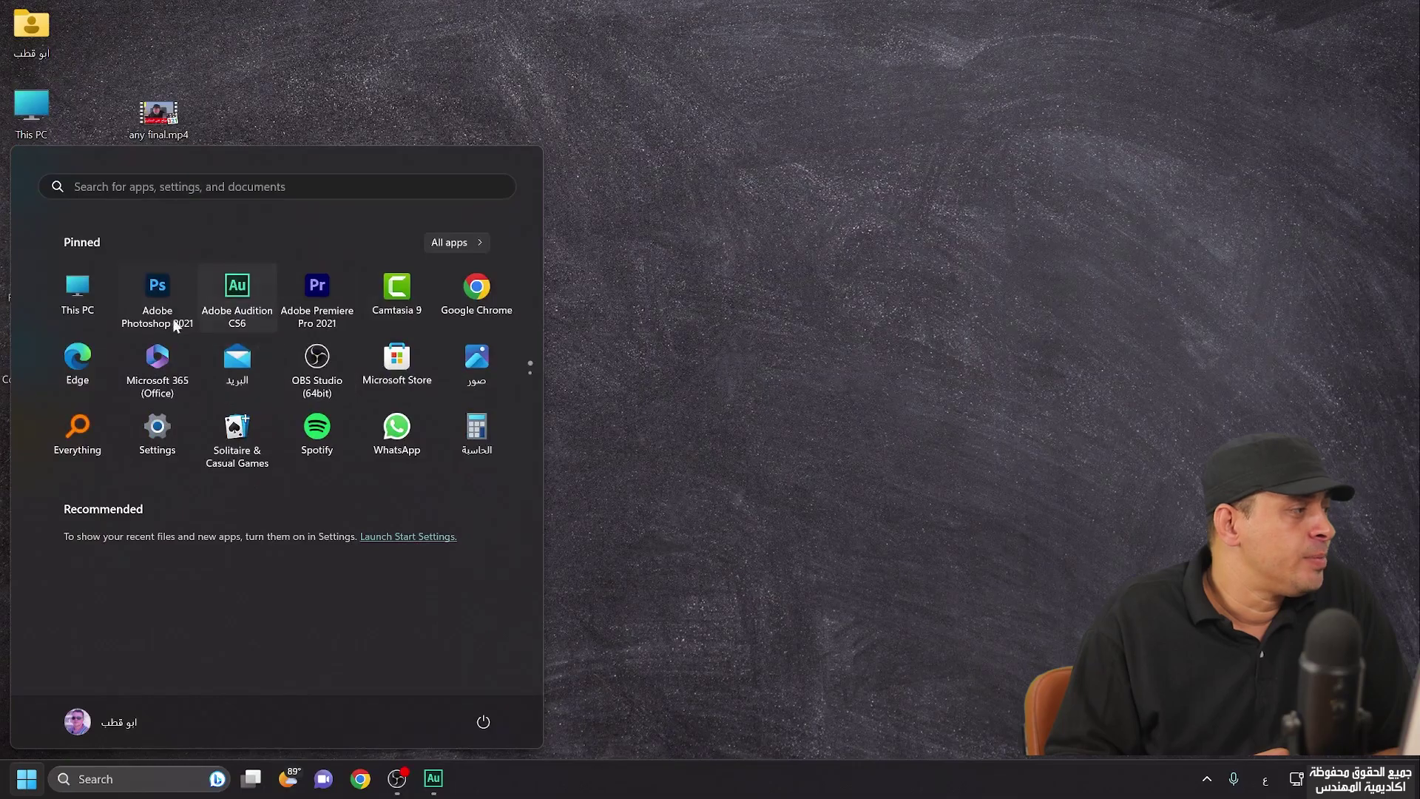
{"action": "left_click", "coordinate": [165, 312]}
{"action": "left_click", "coordinate": [19, 783]}
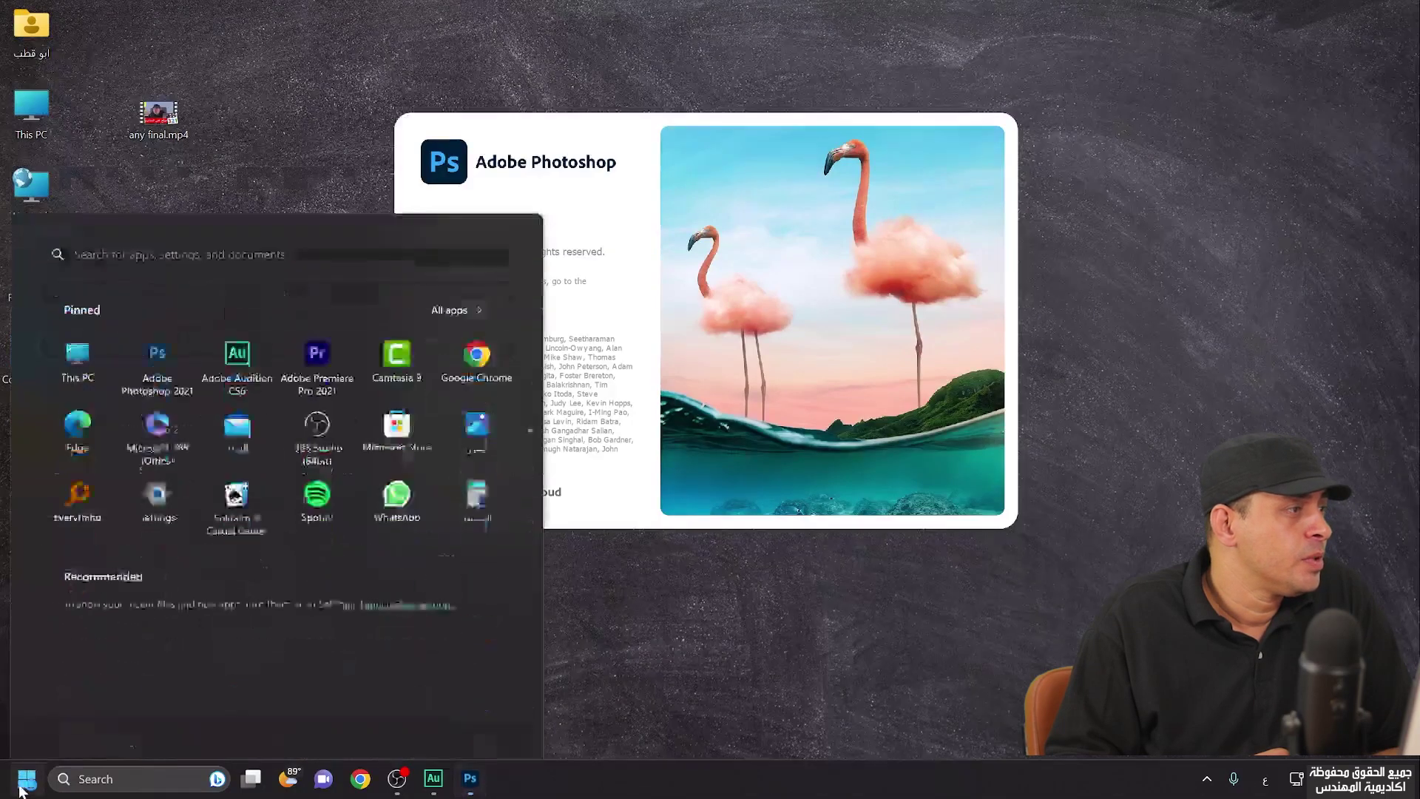
{"action": "key", "text": "Escape"}
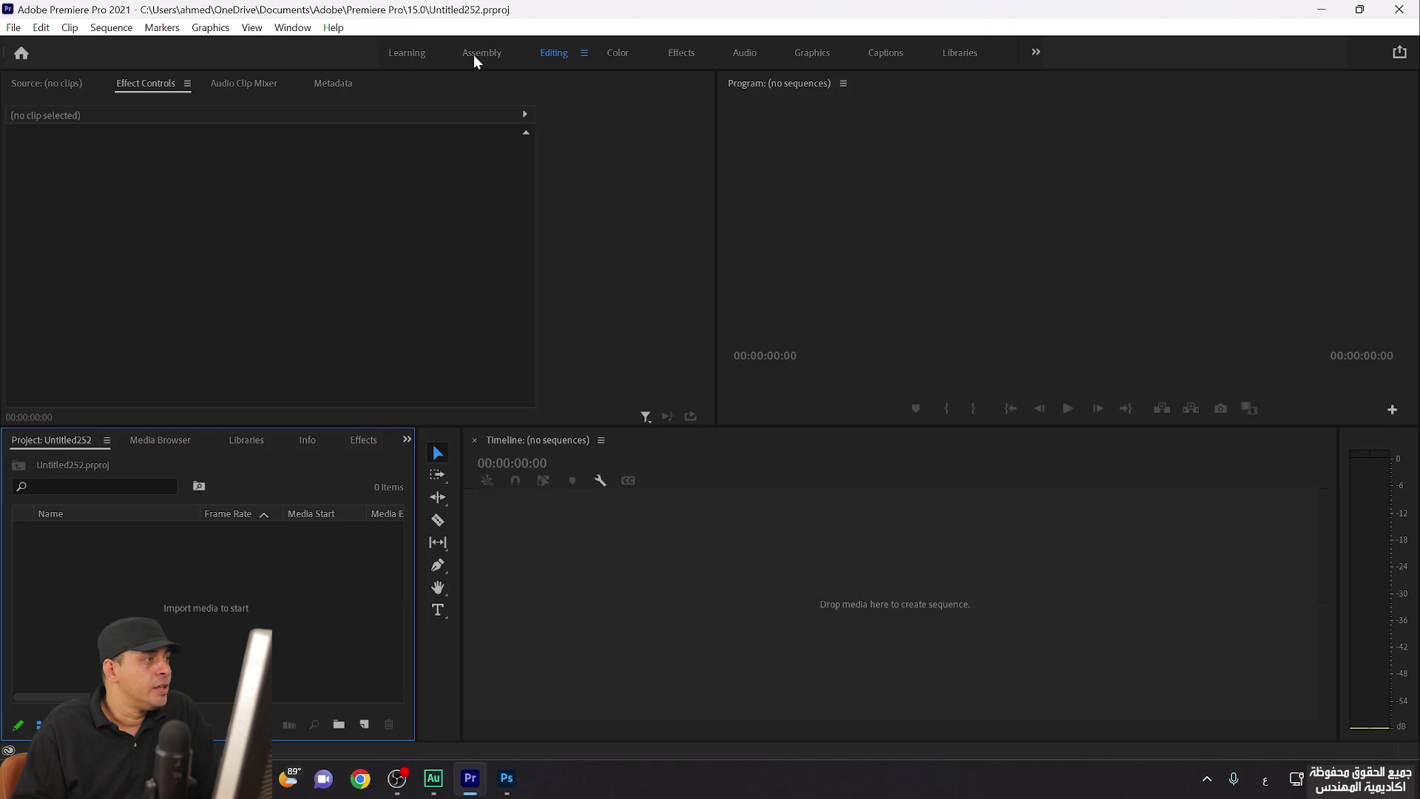
{"action": "left_click", "coordinate": [474, 55]}
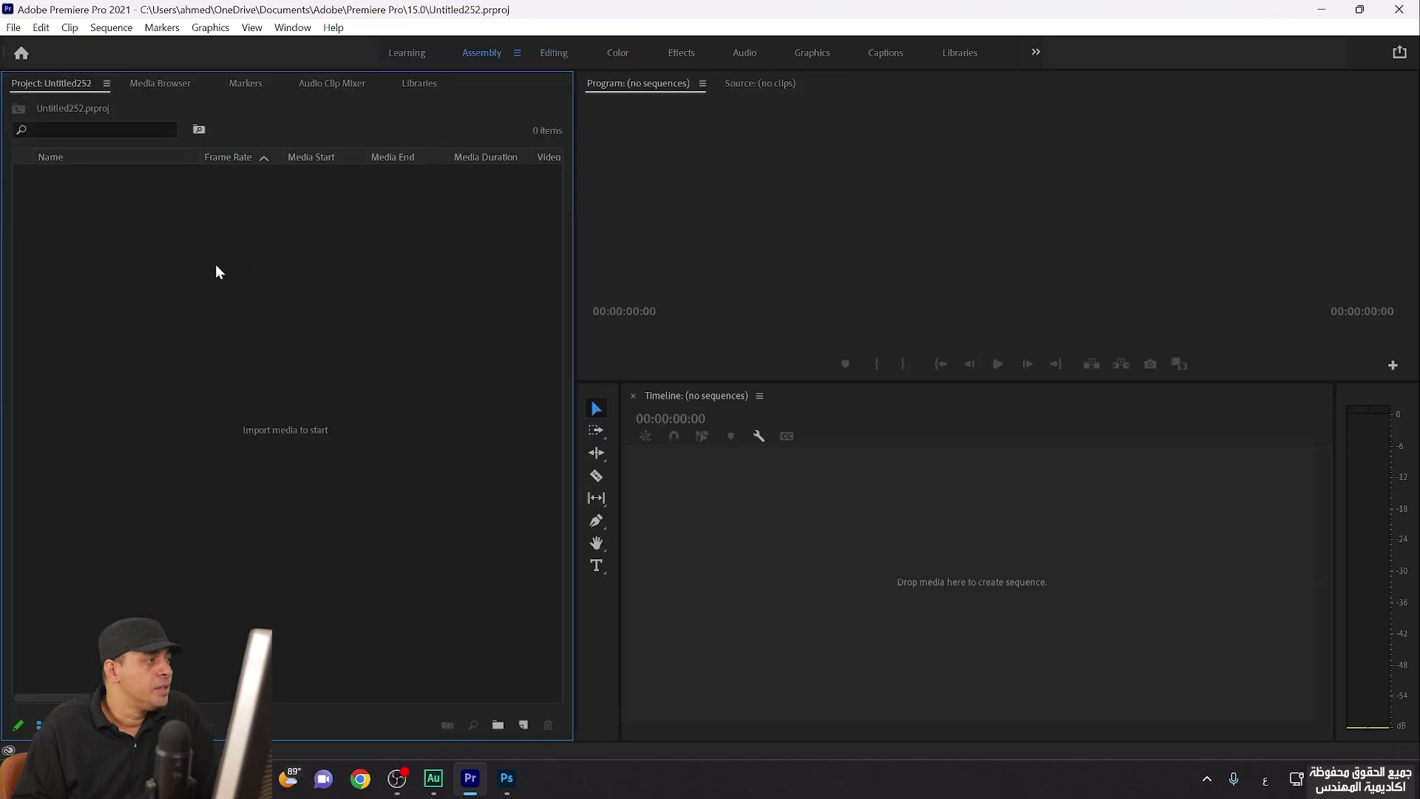
Import any final.mp4 from the Desktop and create a new sequence from the clip
{"action": "double_click", "coordinate": [198, 286]}
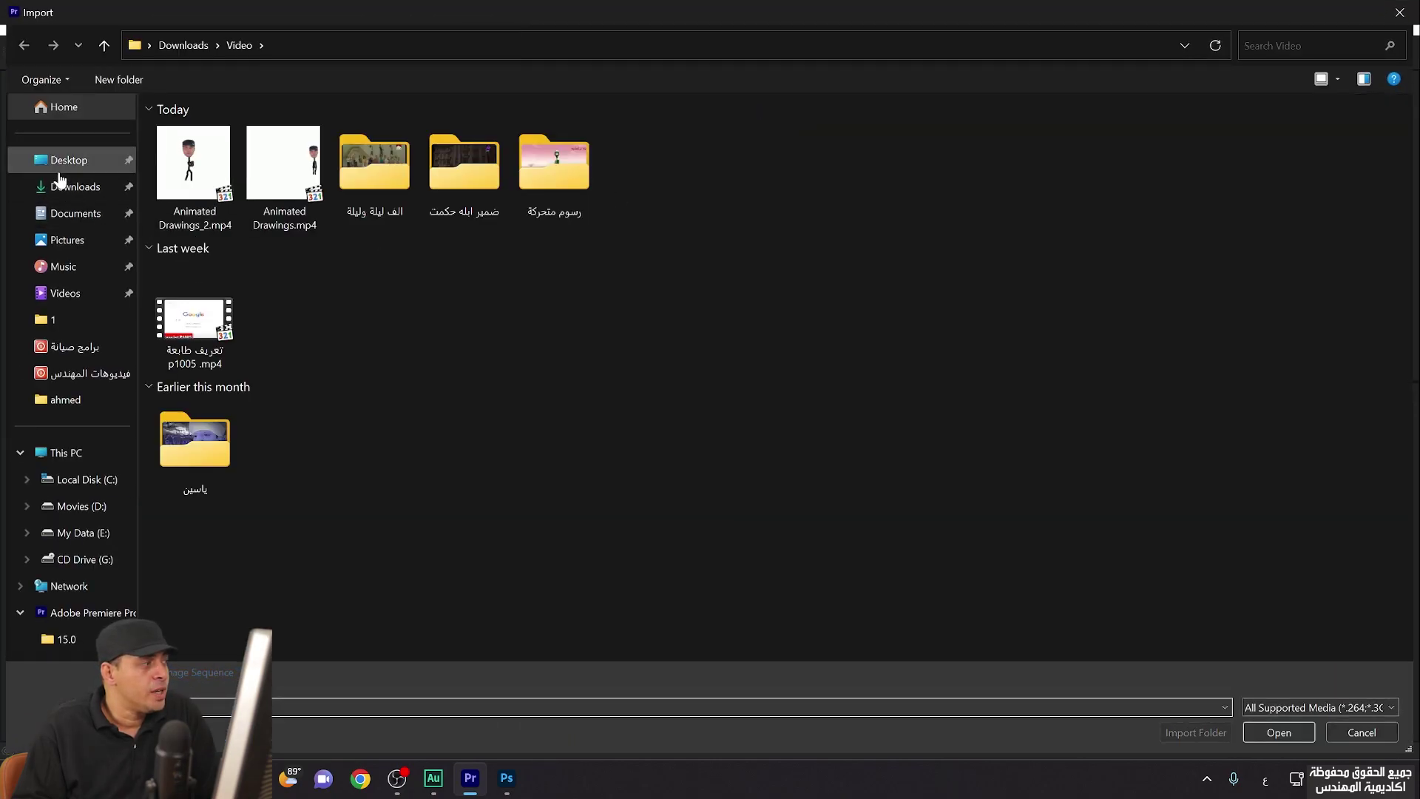
{"action": "left_click", "coordinate": [60, 171]}
{"action": "left_click", "coordinate": [206, 174]}
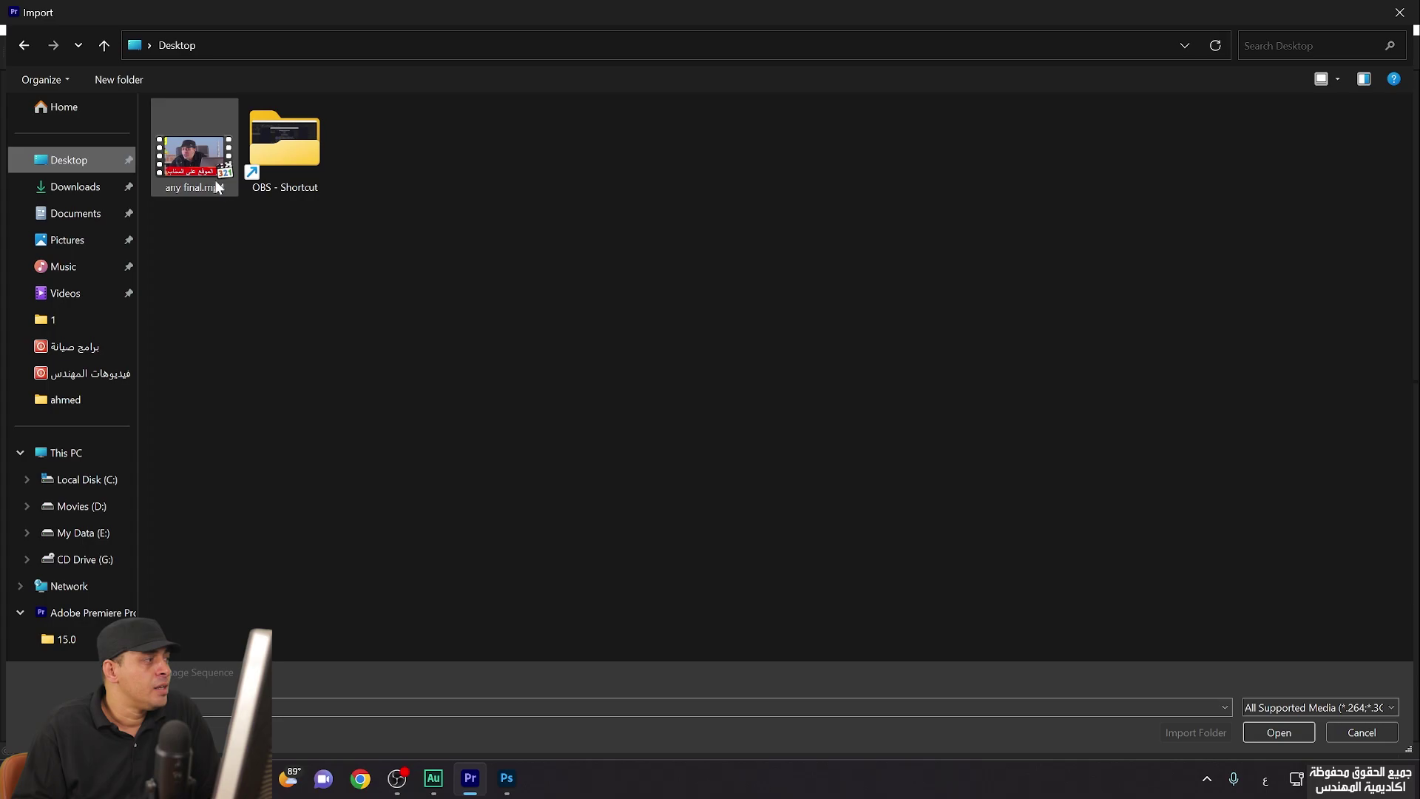
{"action": "double_click", "coordinate": [206, 173]}
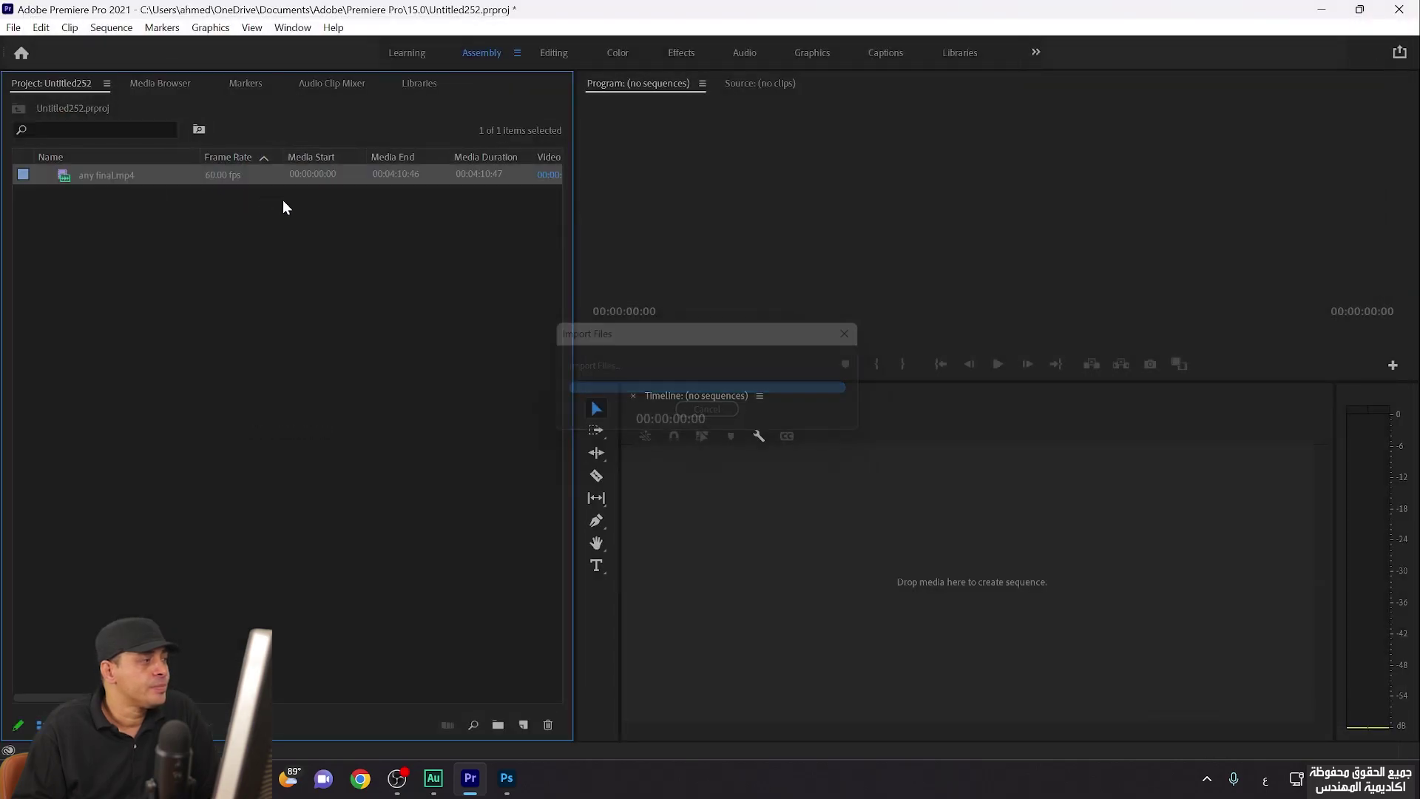
{"action": "right_click", "coordinate": [104, 178]}
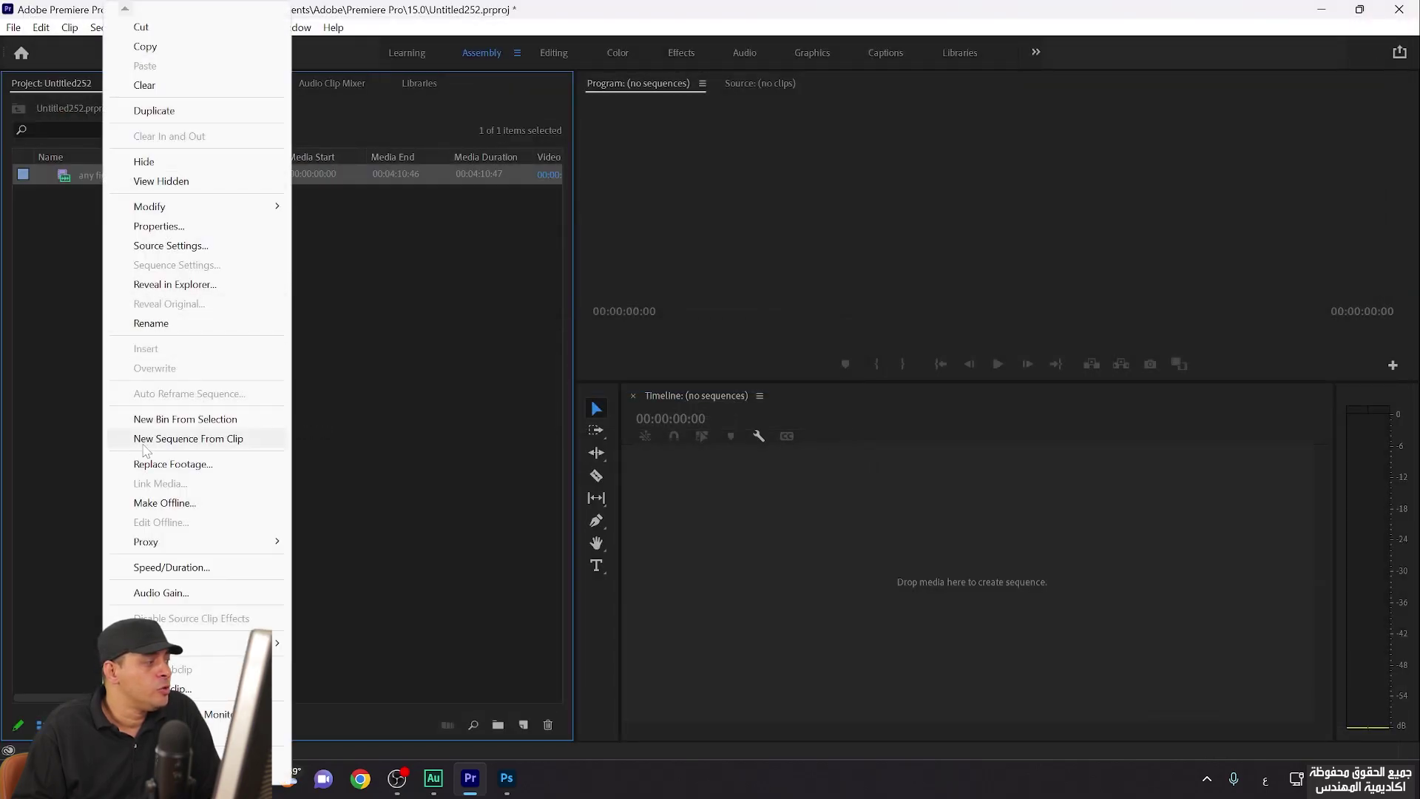
{"action": "left_click", "coordinate": [174, 442]}
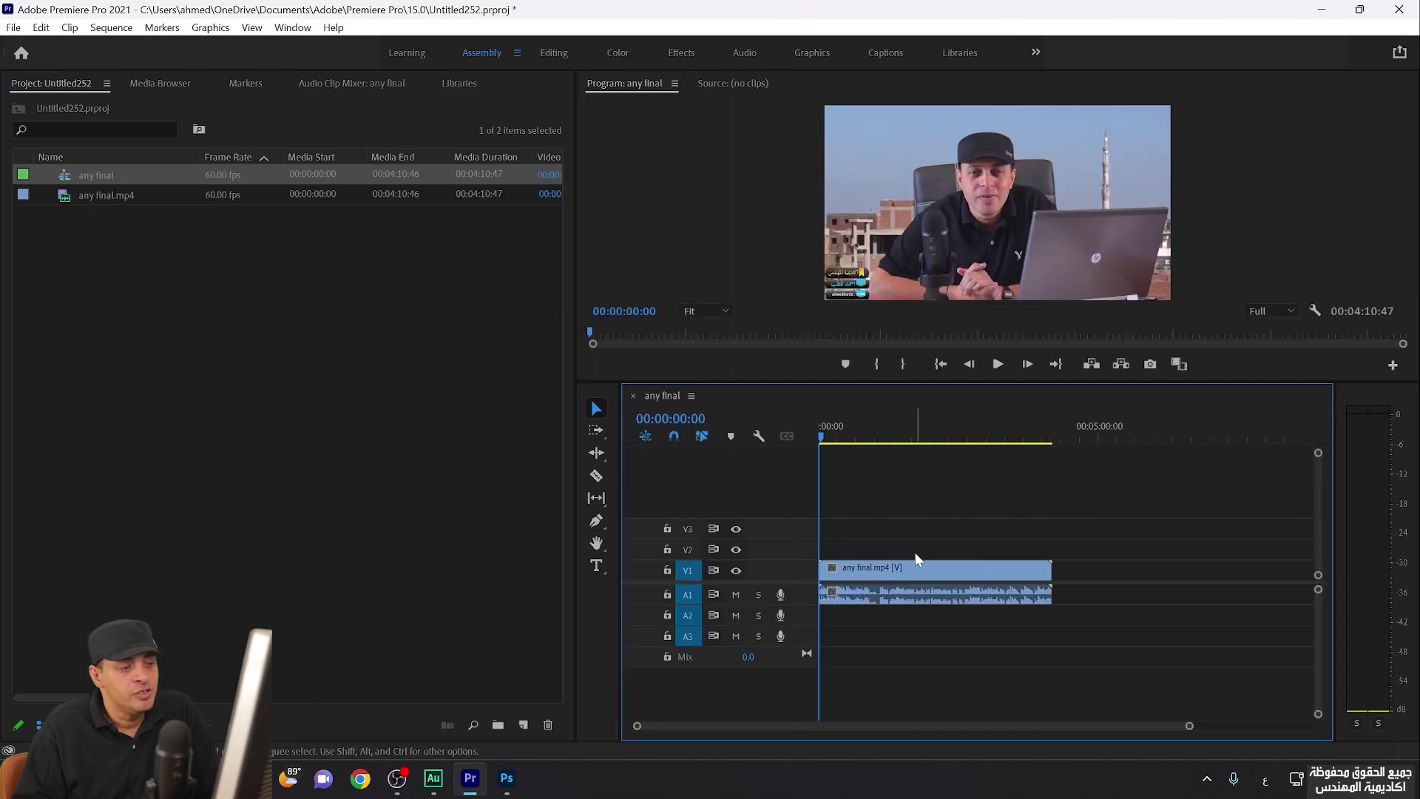
Cut the clip just past one minute and delete the tail after the cut
{"action": "left_click_drag", "start_coordinate": [823, 439], "coordinate": [876, 442]}
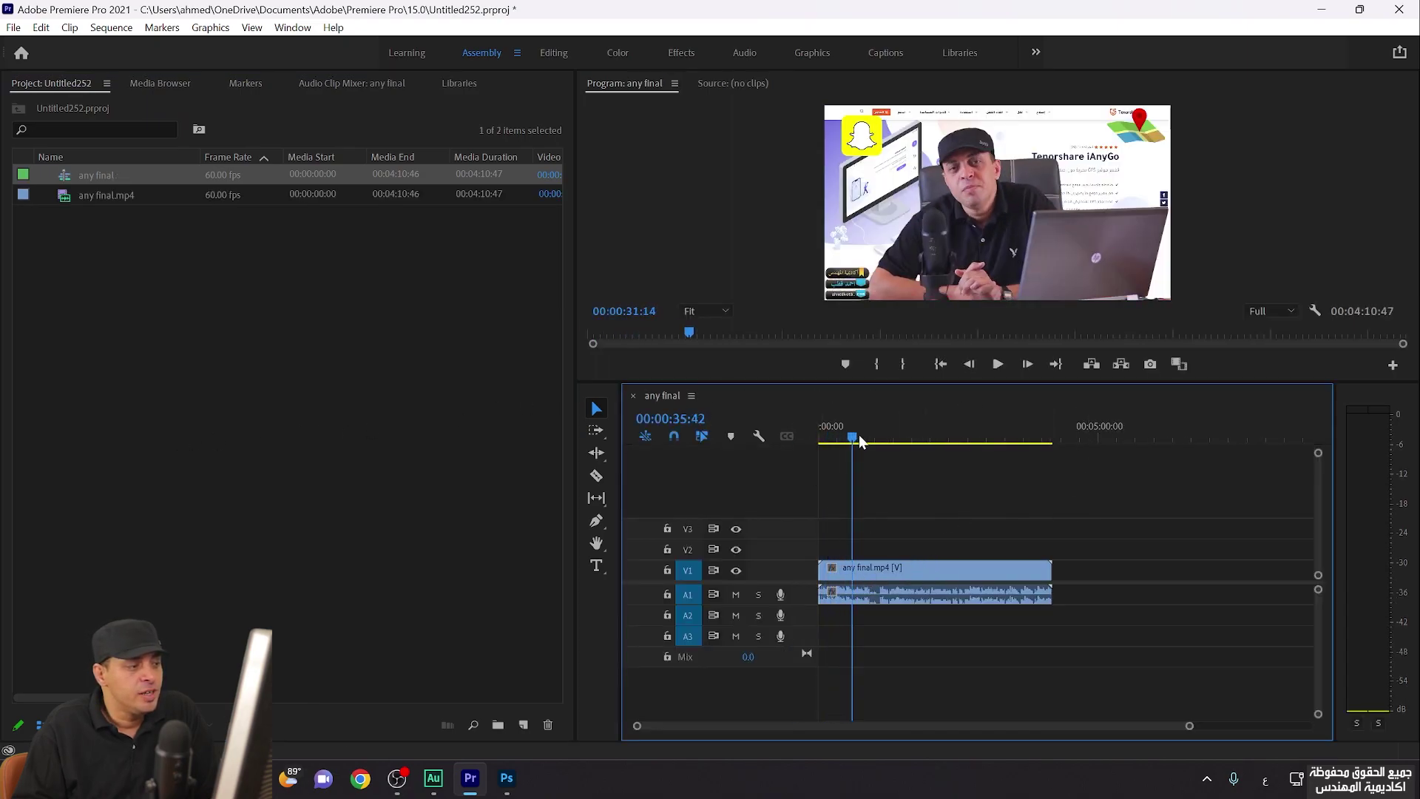
{"action": "key", "text": "space"}
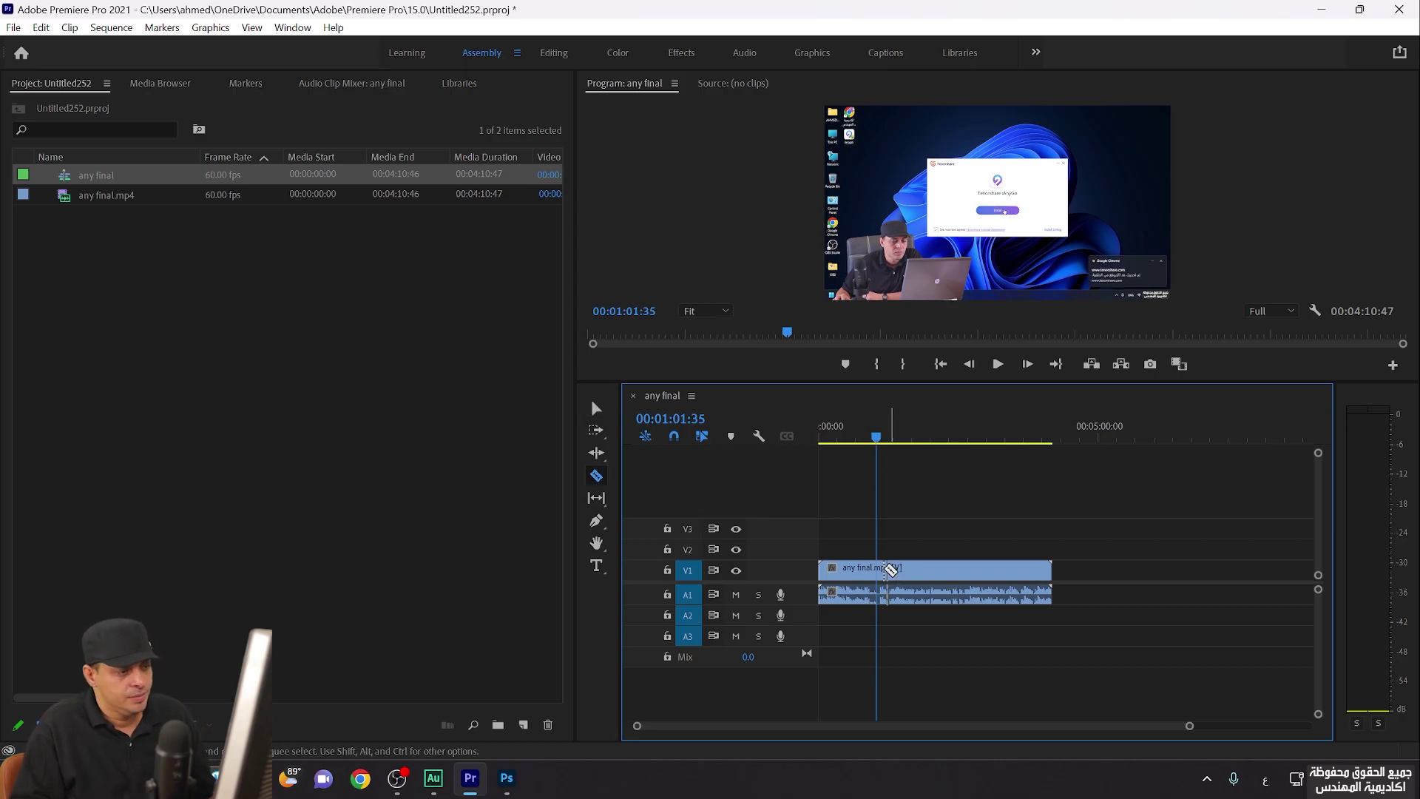
{"action": "left_click", "coordinate": [887, 569]}
{"action": "key", "text": "v"}
{"action": "left_click", "coordinate": [961, 569]}
{"action": "key", "text": "Delete"}
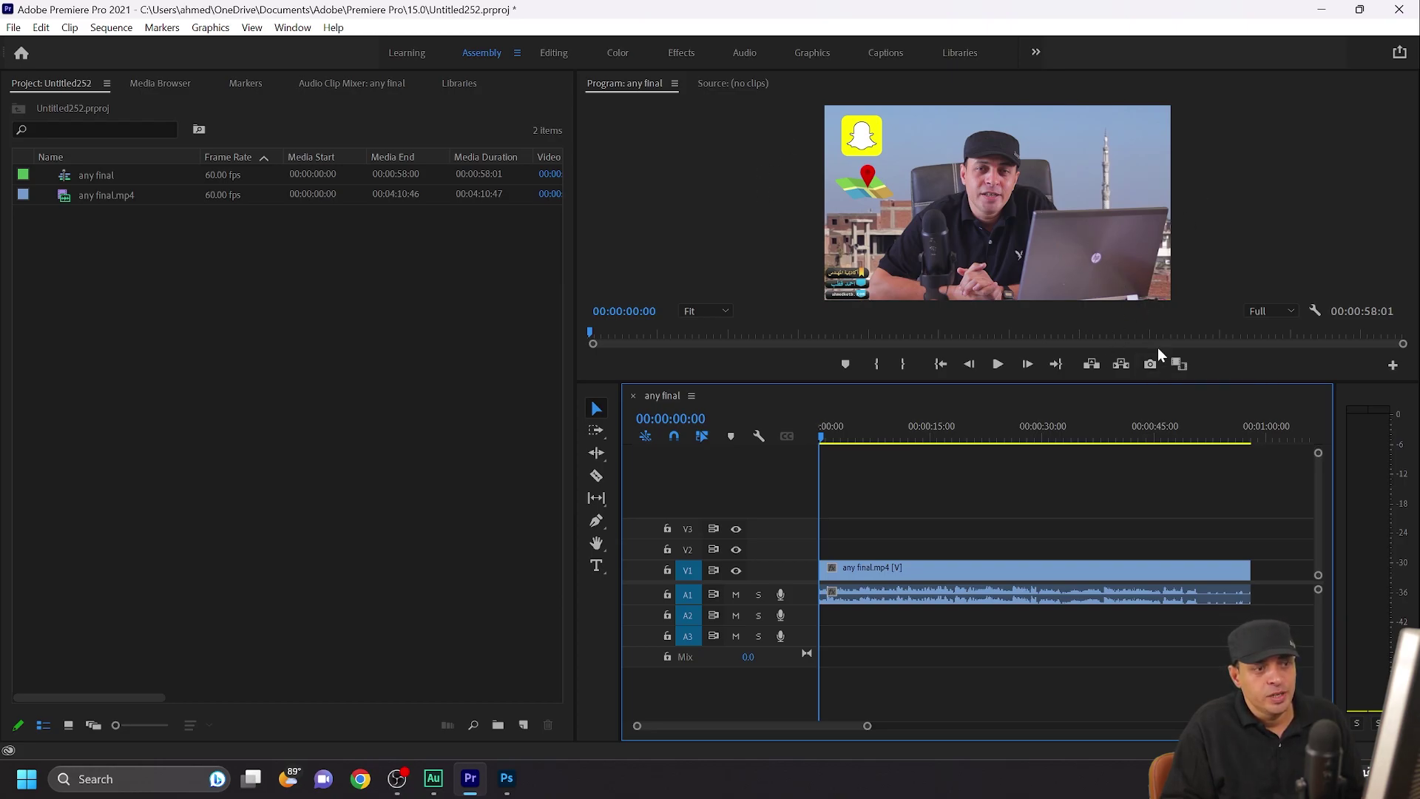
Export the current frame as a BMP still and return to Photoshop
{"action": "left_click", "coordinate": [1151, 365]}
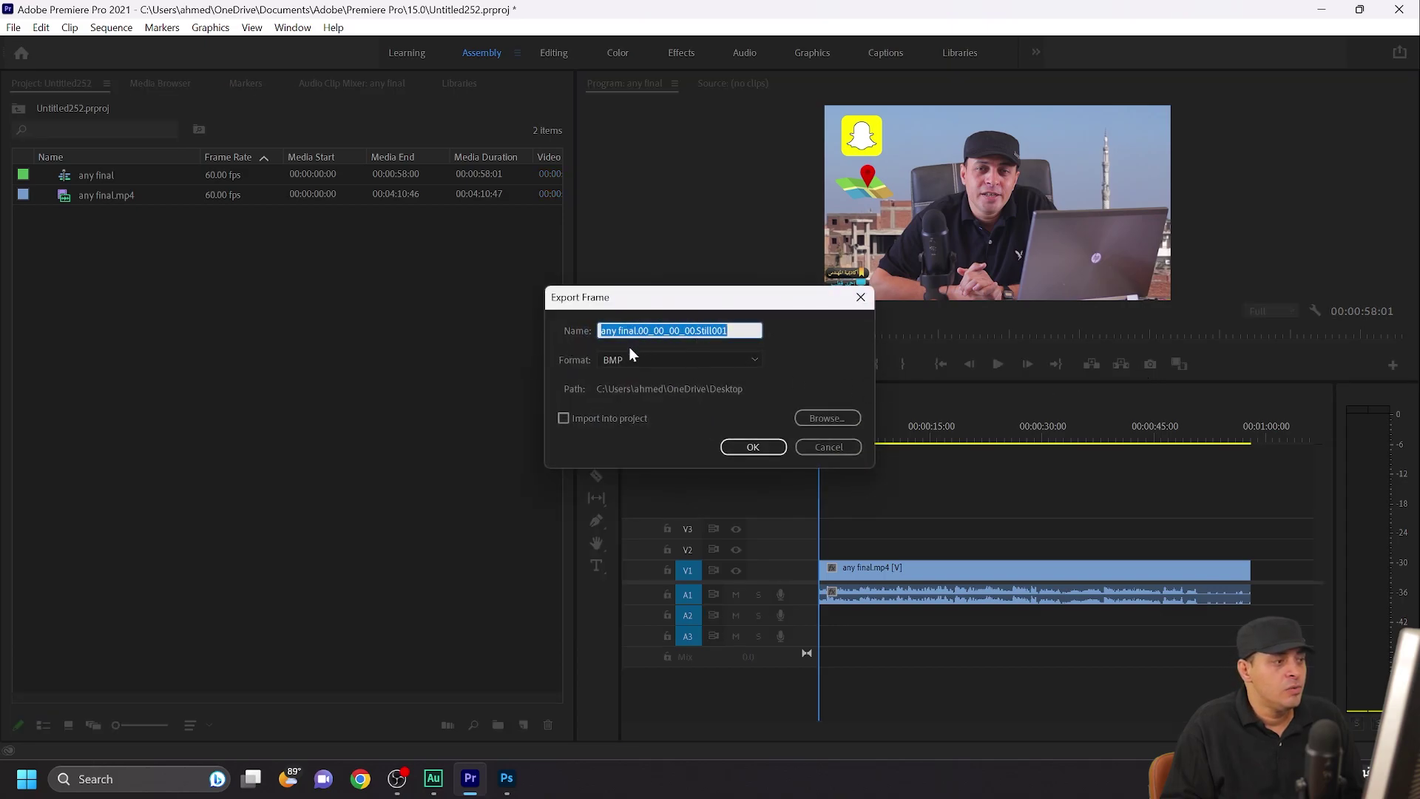
{"action": "left_click", "coordinate": [754, 447]}
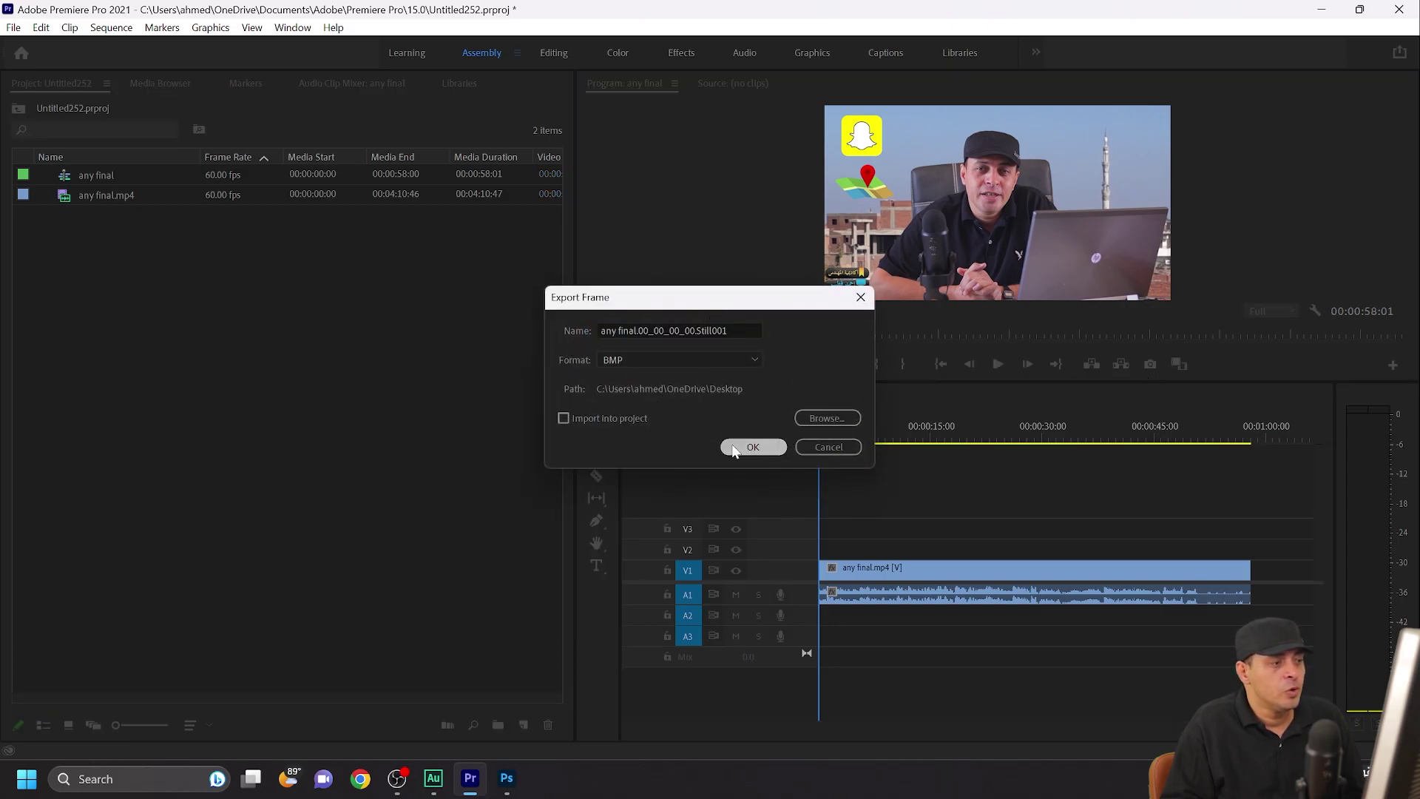
{"action": "left_click", "coordinate": [508, 778]}
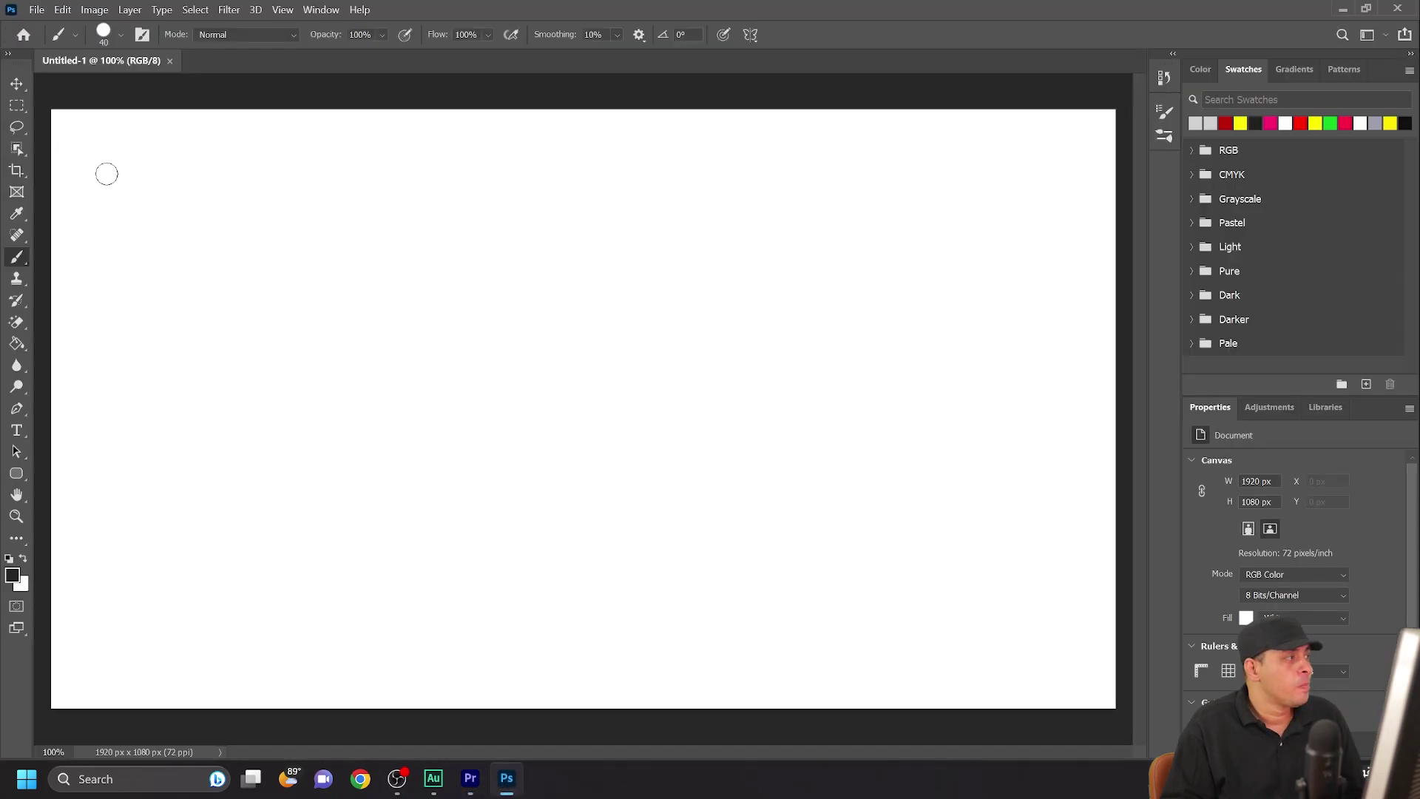
Open any final.00_00_00_00.Still001.bmp in Photoshop through File > Open
{"action": "left_click", "coordinate": [37, 11]}
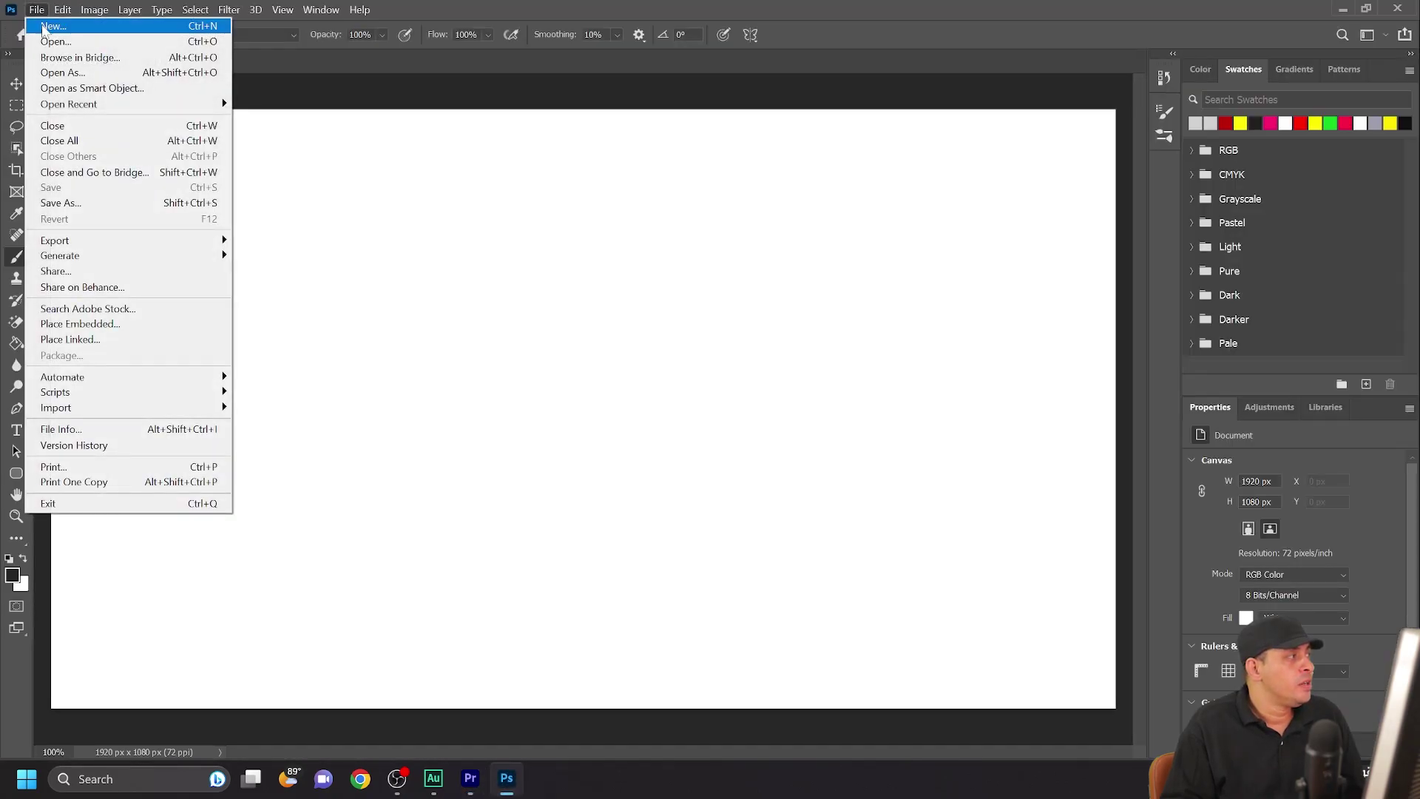
{"action": "left_click", "coordinate": [54, 42]}
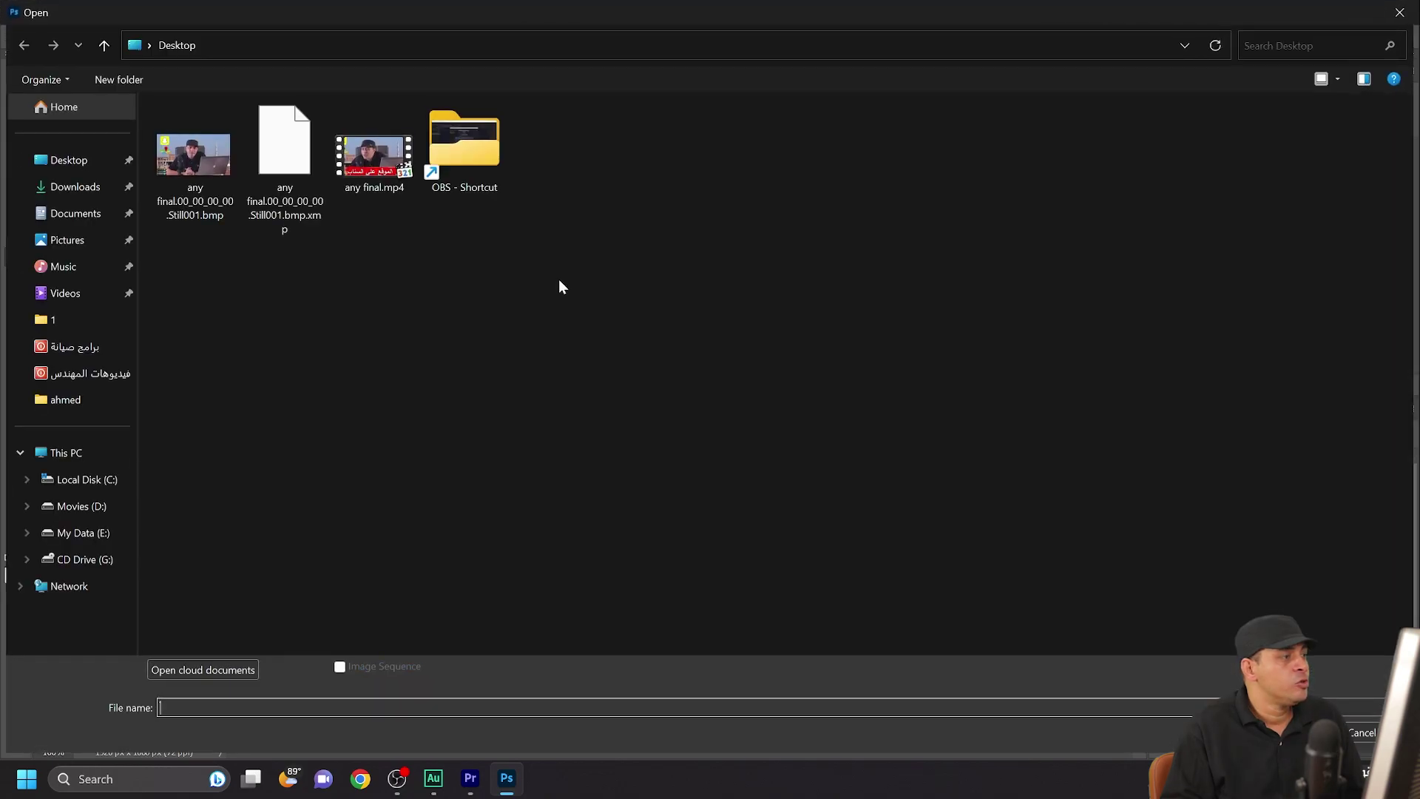
{"action": "double_click", "coordinate": [187, 185]}
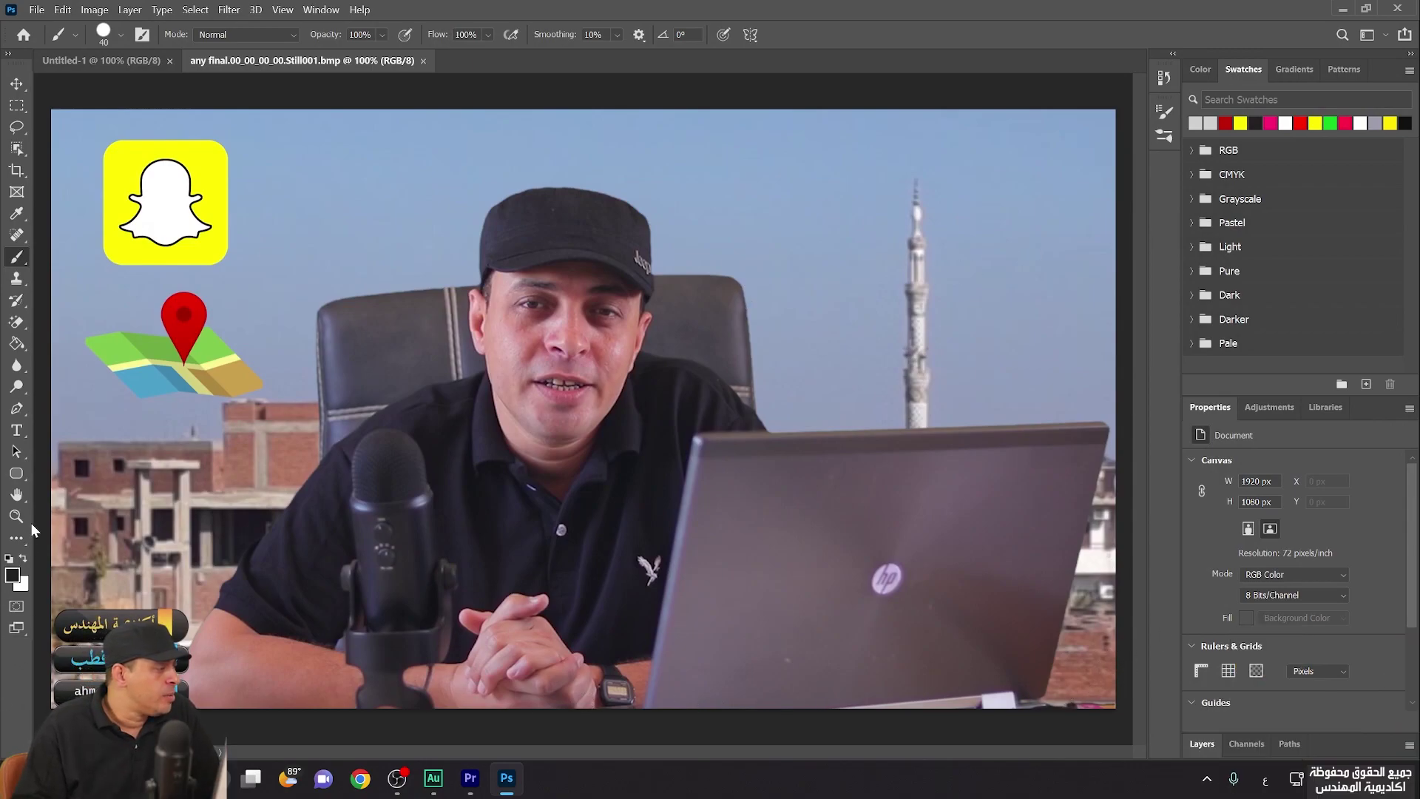
Draw a 1948×76 px Rectangle 1 bar across the still's bottom edge
{"action": "left_click", "coordinate": [21, 482]}
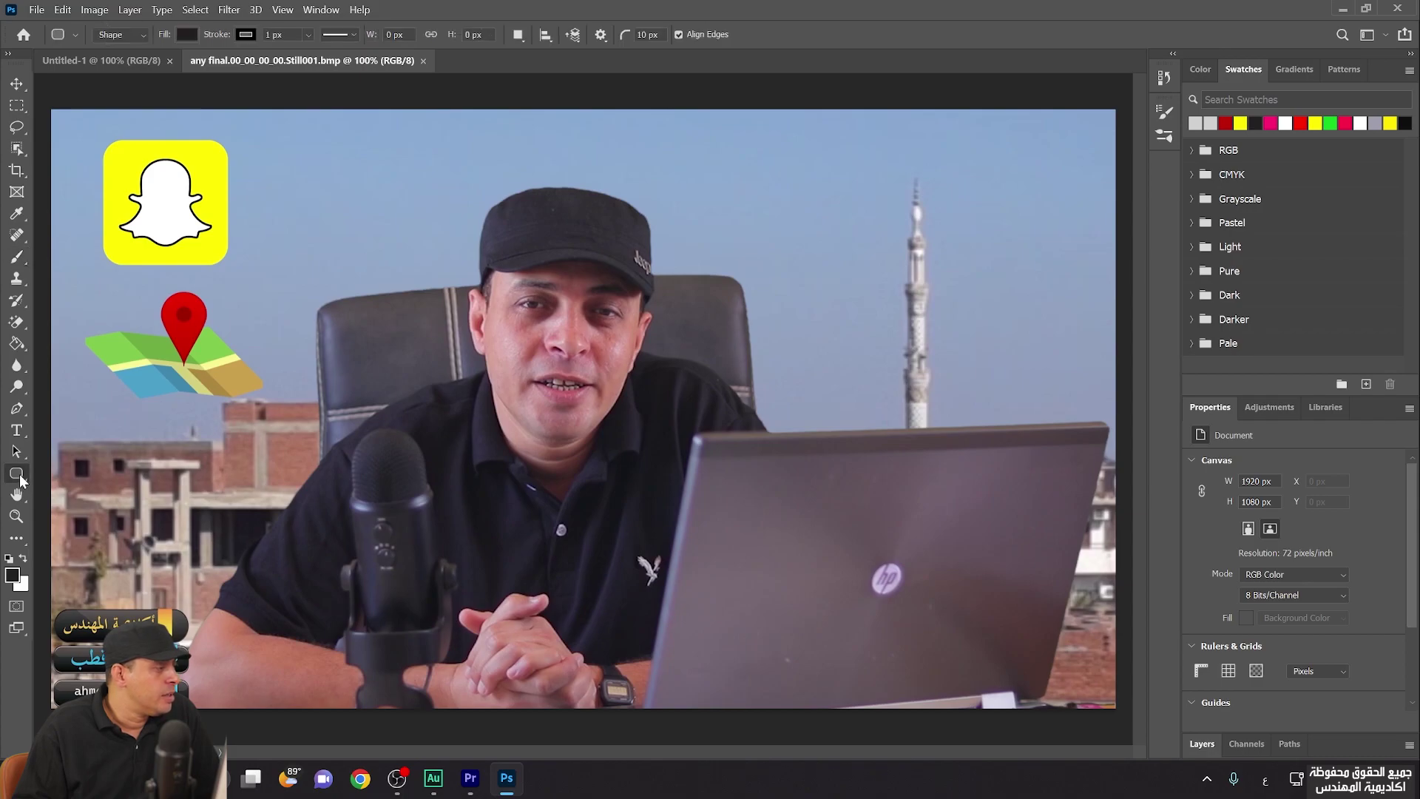
{"action": "right_click", "coordinate": [21, 482]}
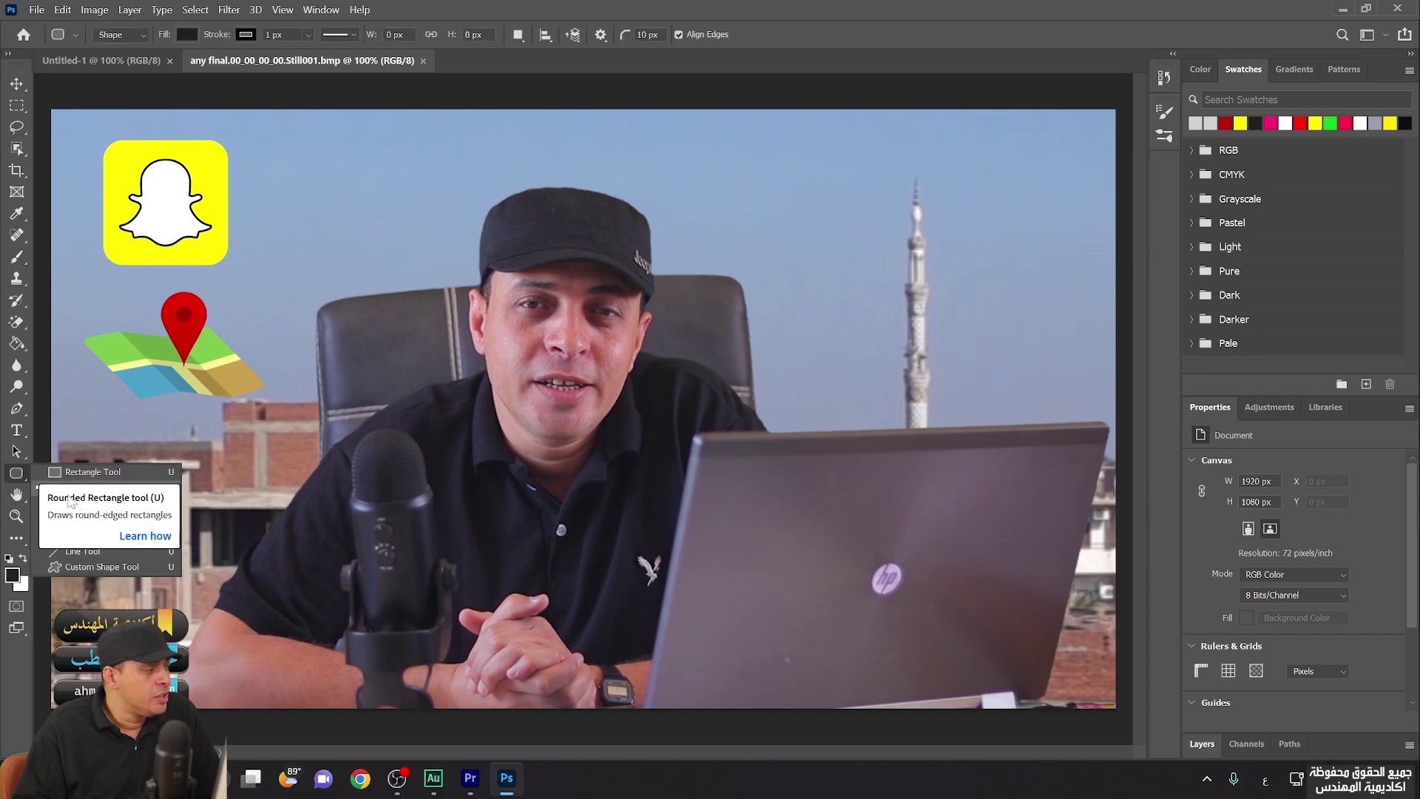
{"action": "left_click", "coordinate": [114, 473]}
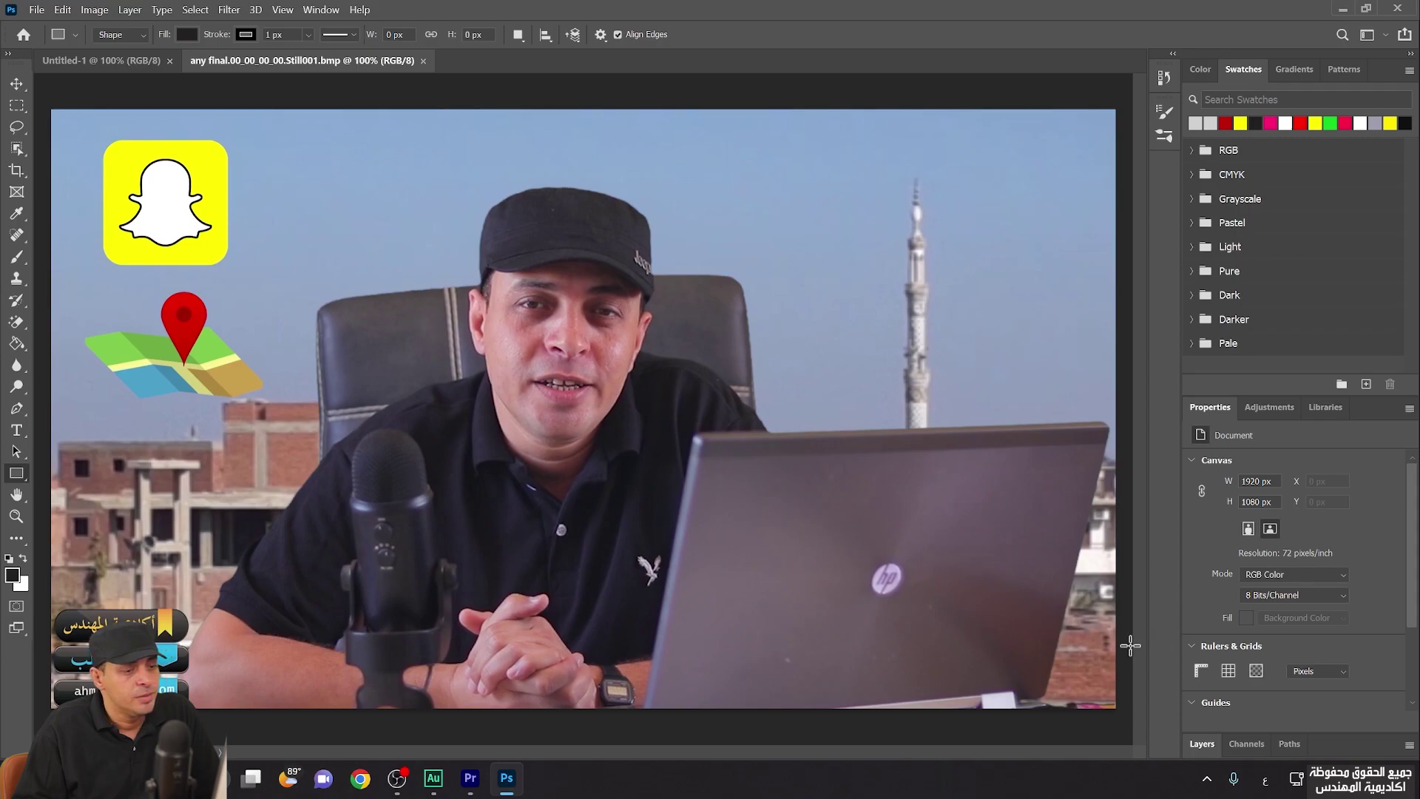
{"action": "mouse_move", "coordinate": [1124, 669]}
{"action": "left_mouse_down"}
{"action": "mouse_move", "coordinate": [27, 711]}
{"action": "mouse_move", "coordinate": [44, 712]}
{"action": "left_mouse_up"}
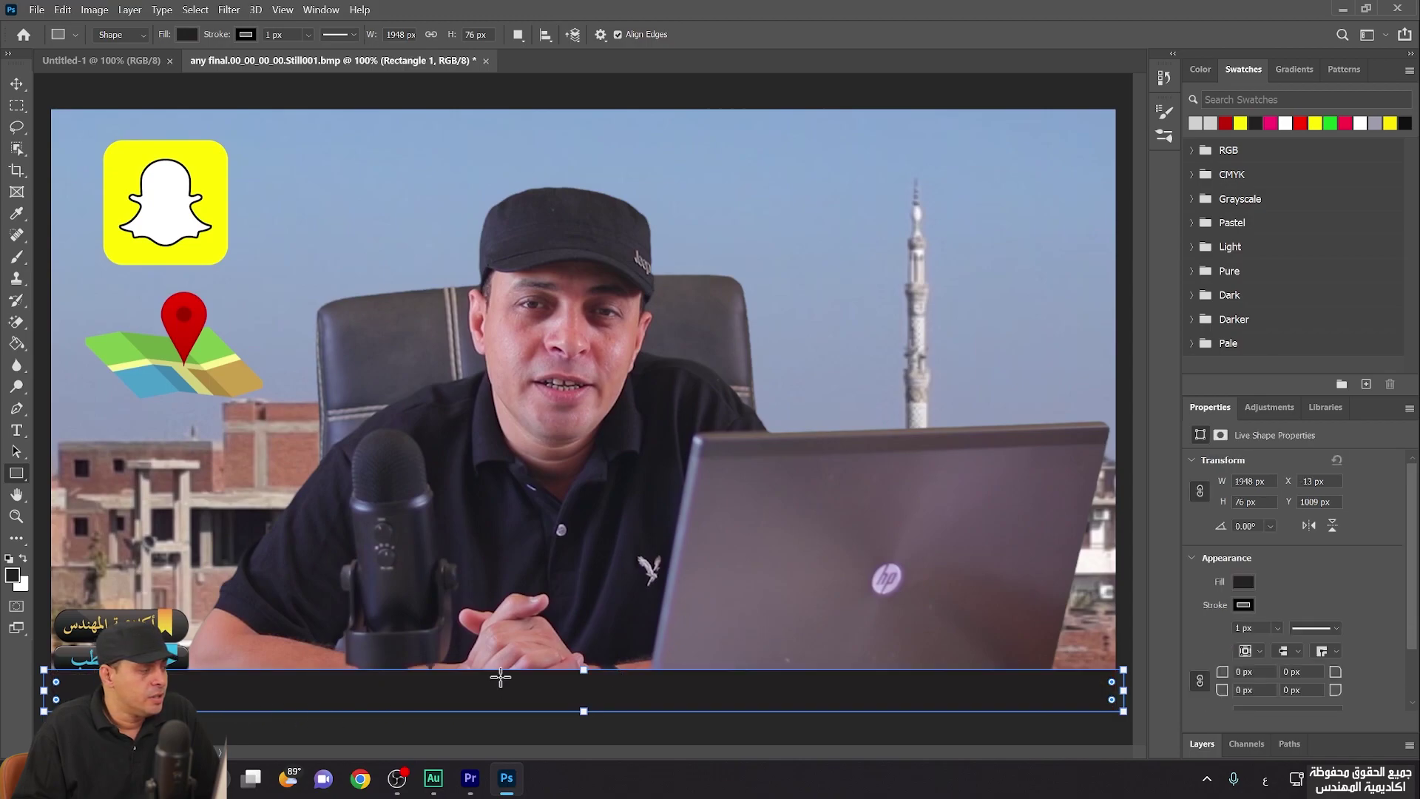
{"action": "left_click", "coordinate": [1202, 744]}
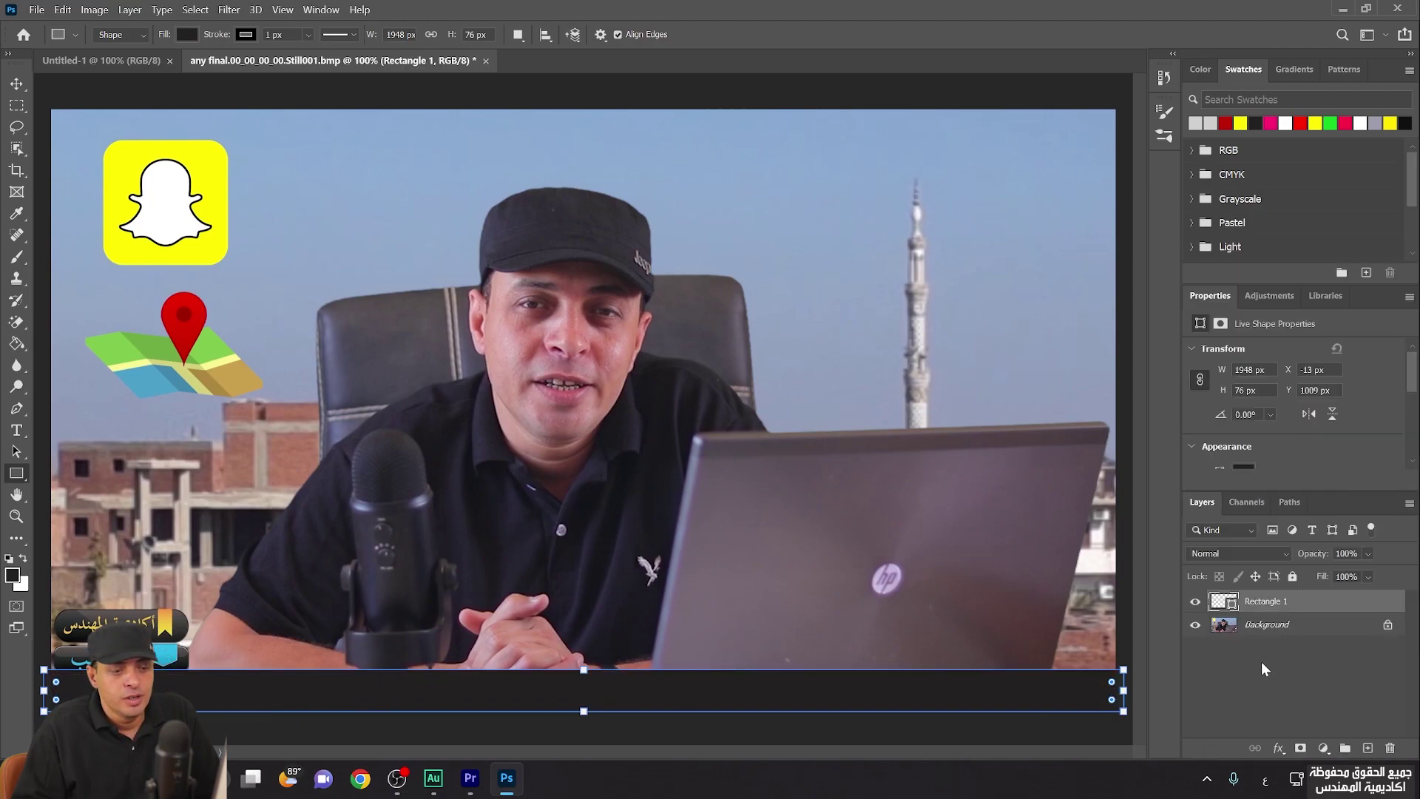
{"action": "right_click", "coordinate": [1249, 602]}
Give Rectangle 1 a dark red Color Overlay layer style
{"action": "left_click", "coordinate": [1055, 64]}
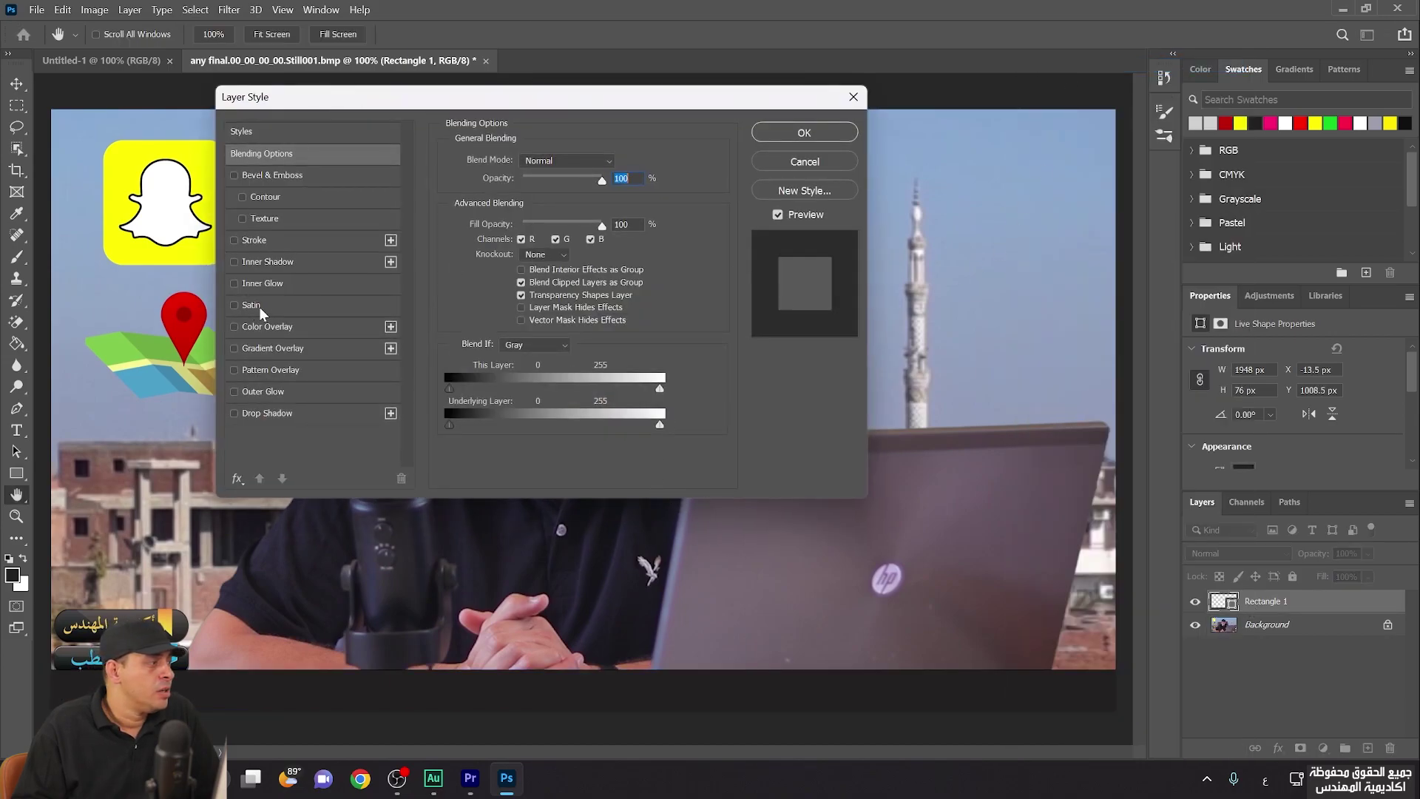
{"action": "left_click", "coordinate": [256, 330]}
{"action": "left_click", "coordinate": [618, 163]}
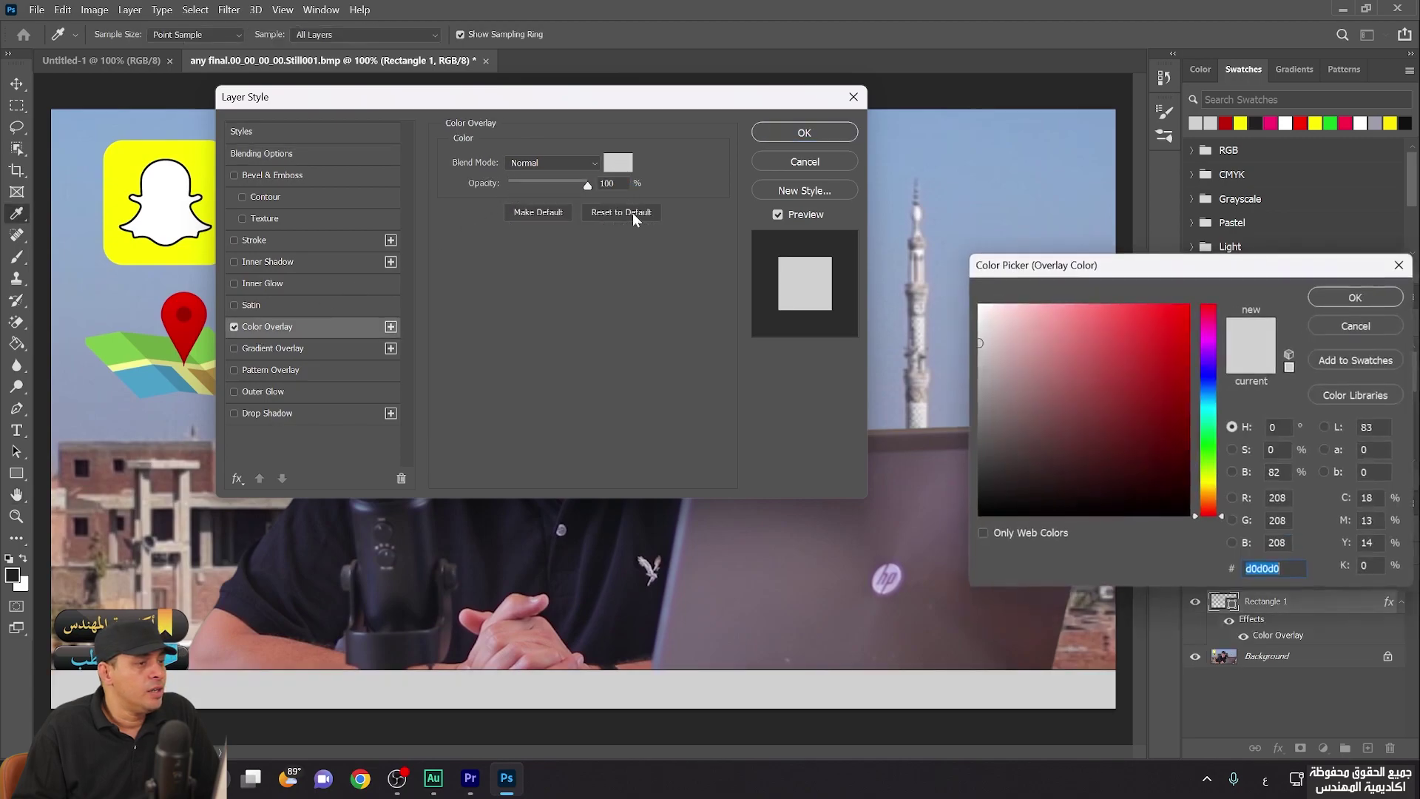
{"action": "left_click_drag", "start_coordinate": [1126, 354], "coordinate": [1181, 364]}
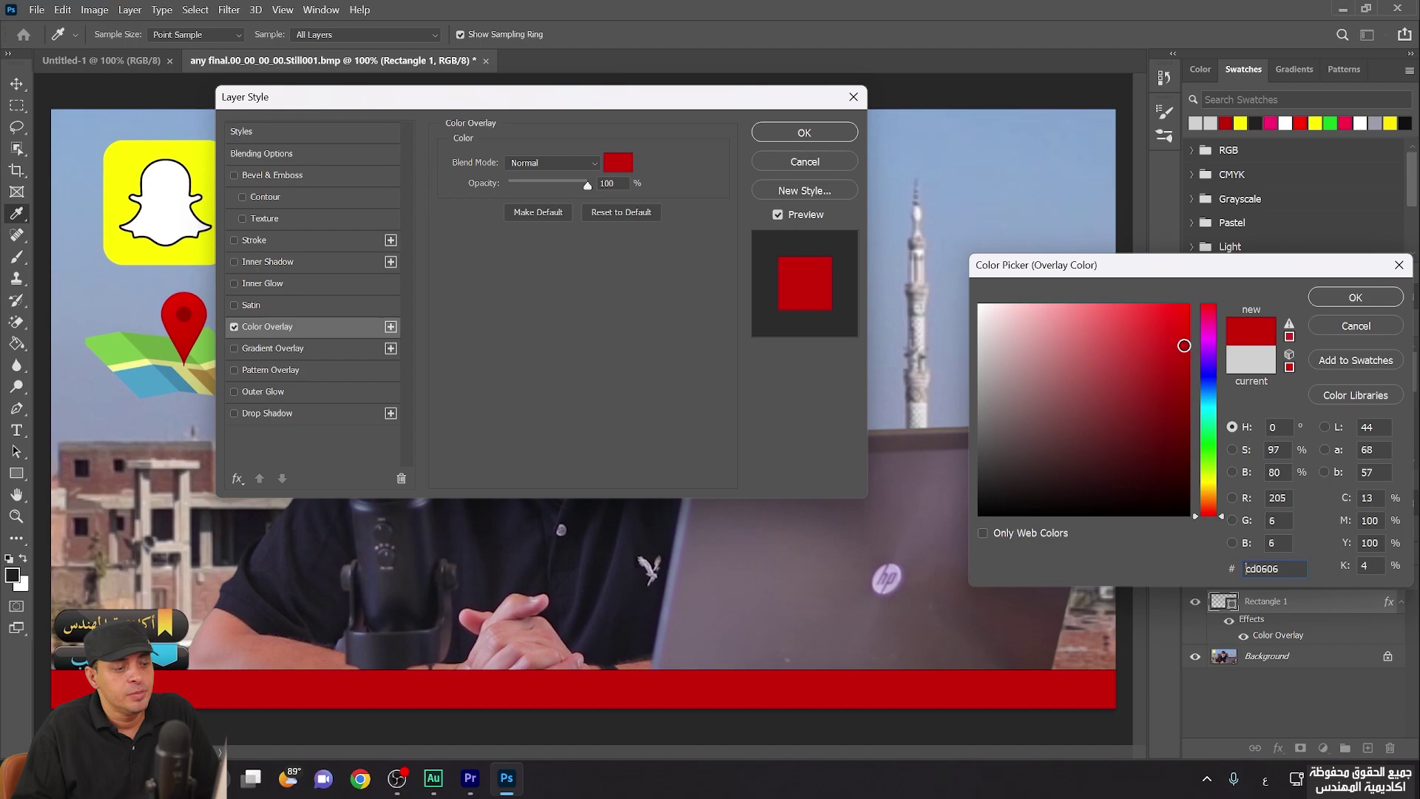
{"action": "left_click", "coordinate": [1339, 292]}
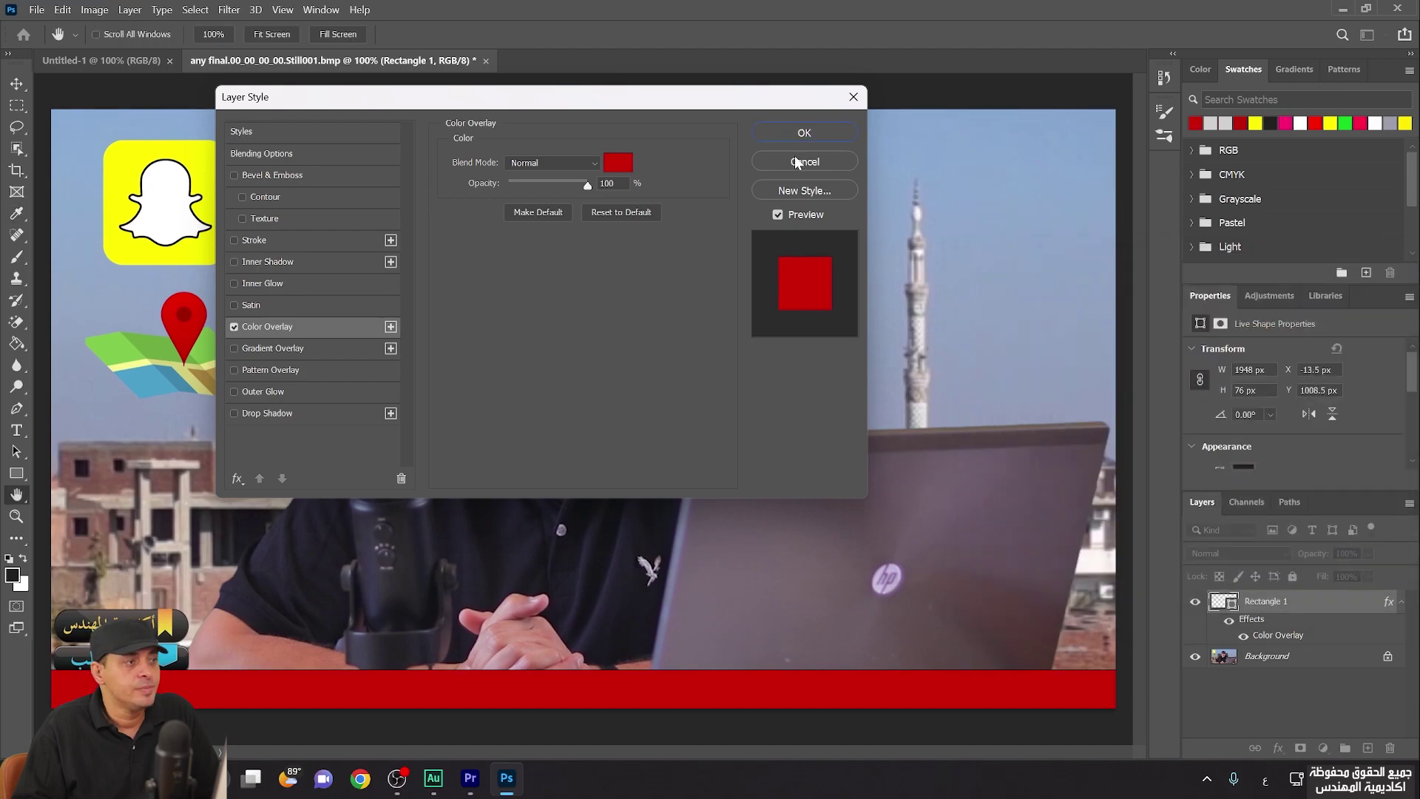
{"action": "left_click", "coordinate": [802, 137]}
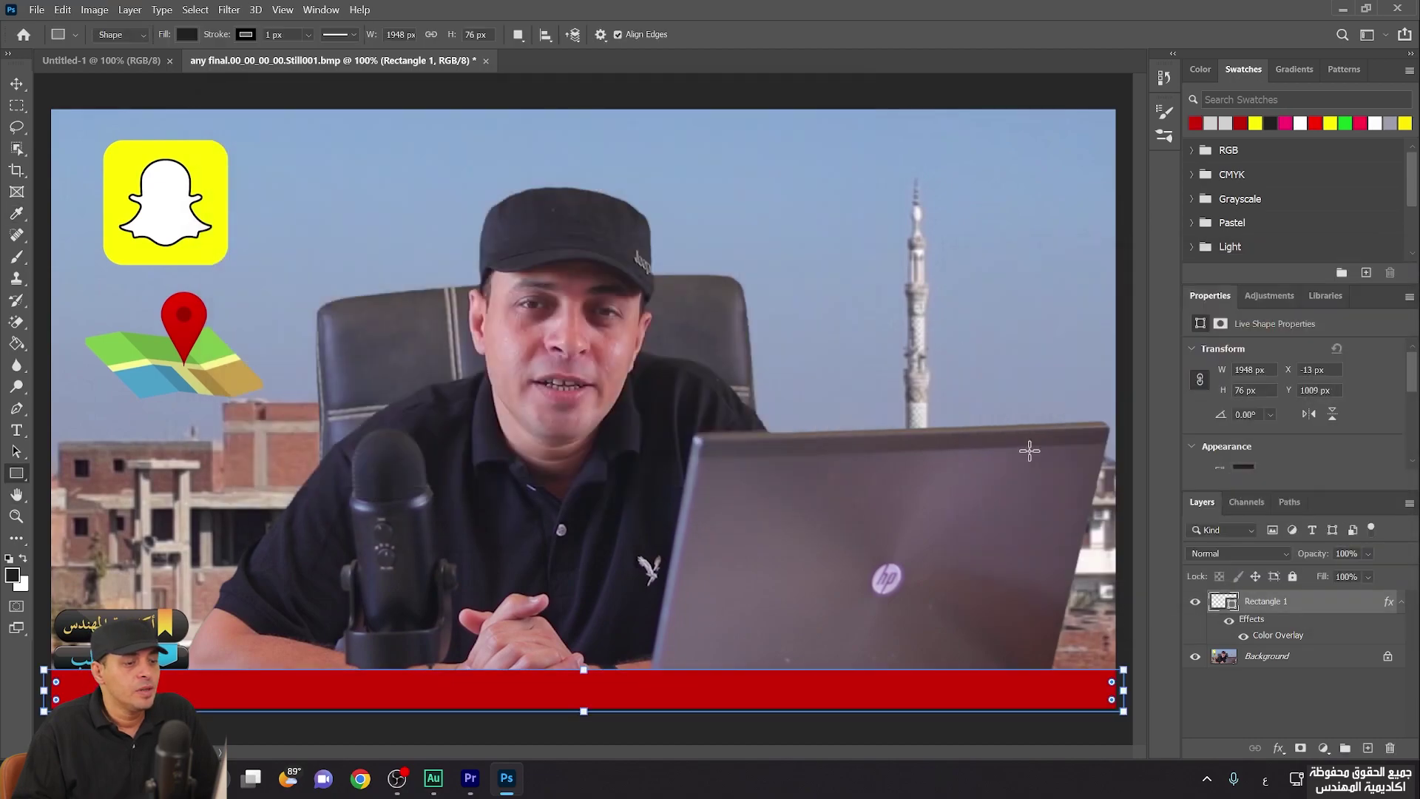
Add a Bevel & Emboss to Rectangle 1 with depth lowered to 24%
{"action": "right_click", "coordinate": [1261, 608]}
{"action": "left_click", "coordinate": [1081, 71]}
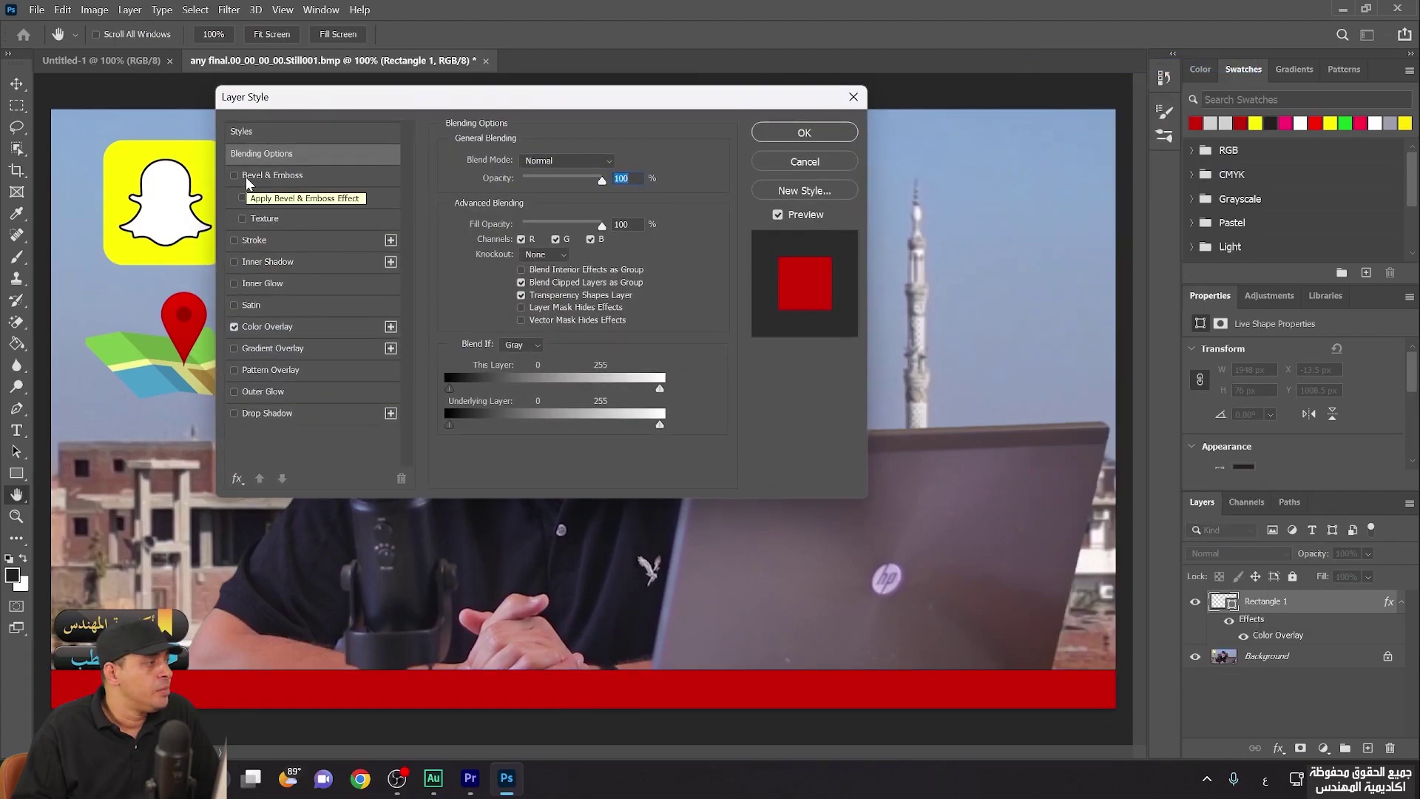
{"action": "left_click", "coordinate": [248, 176]}
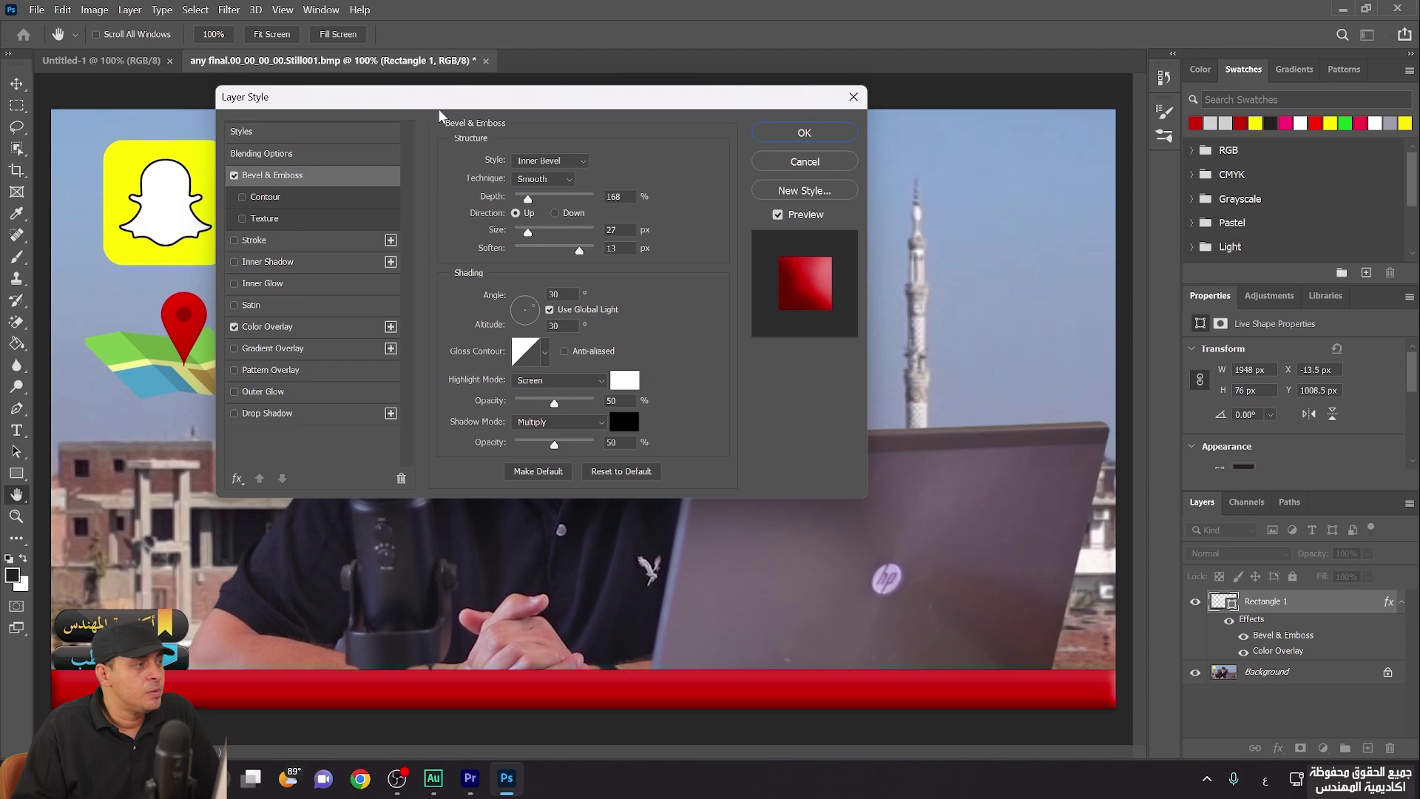
{"action": "mouse_move", "coordinate": [527, 198]}
{"action": "left_mouse_down"}
{"action": "mouse_move", "coordinate": [613, 204]}
{"action": "mouse_move", "coordinate": [522, 202]}
{"action": "left_mouse_up"}
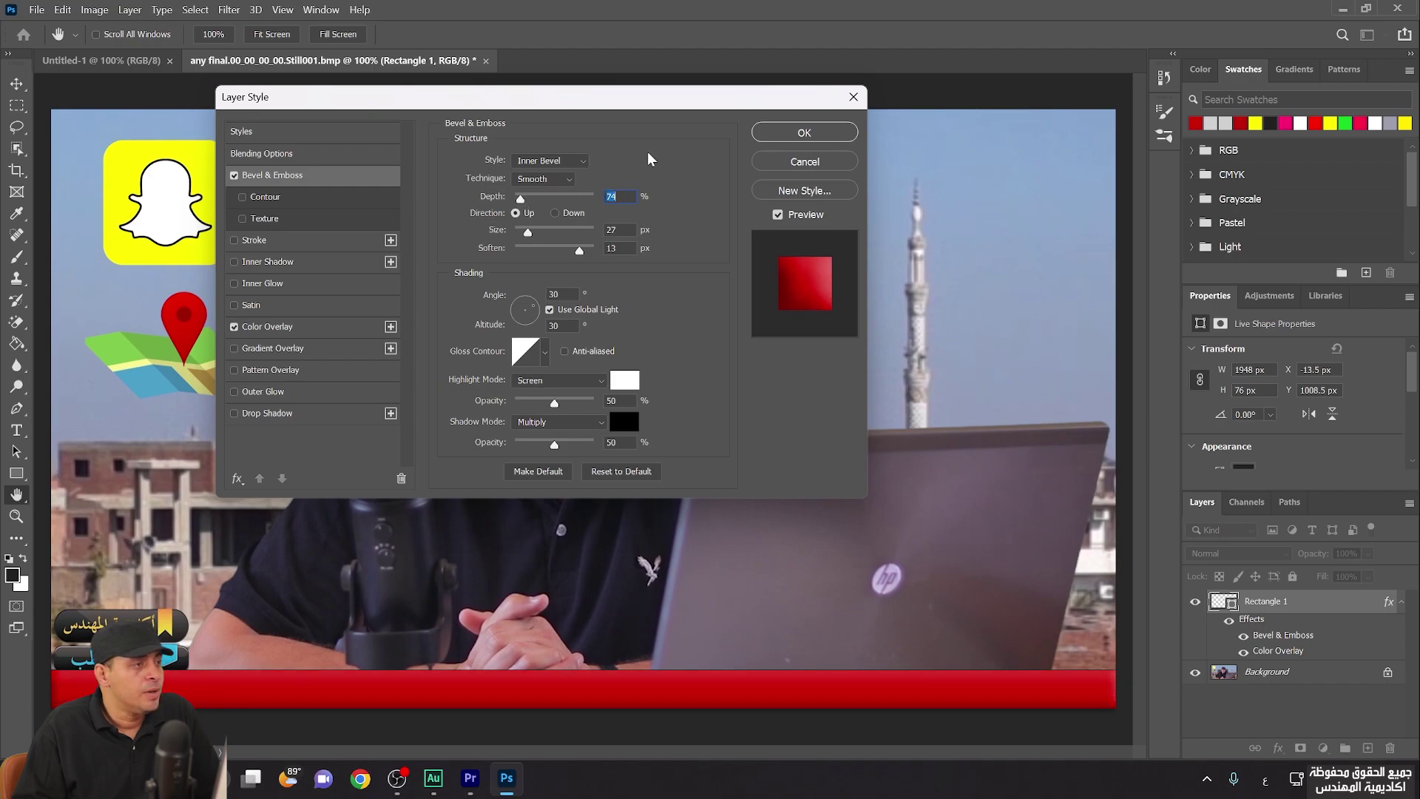
{"action": "left_click", "coordinate": [795, 136]}
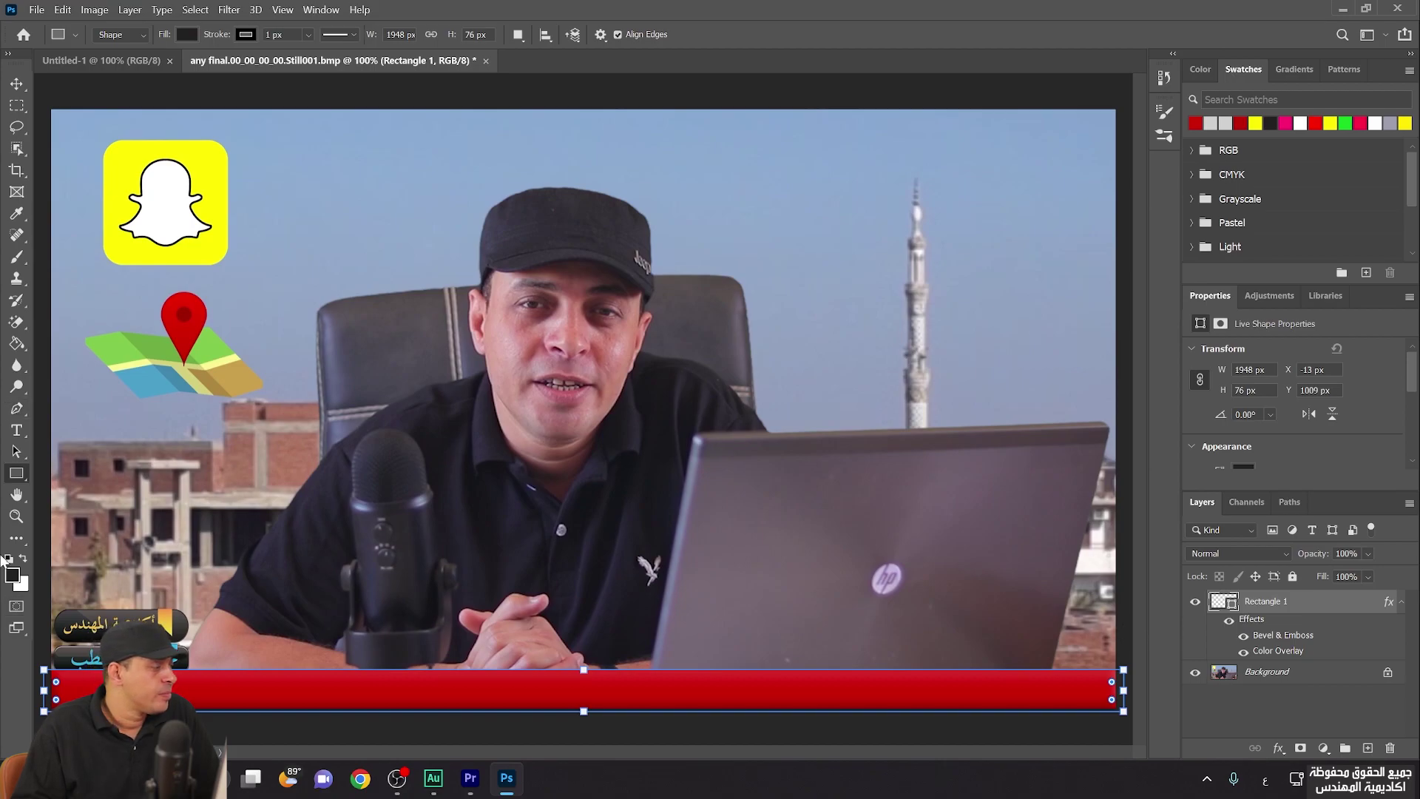
Draw a 106×157 px rounded rectangle at the red bar's right end
{"action": "right_click", "coordinate": [17, 477]}
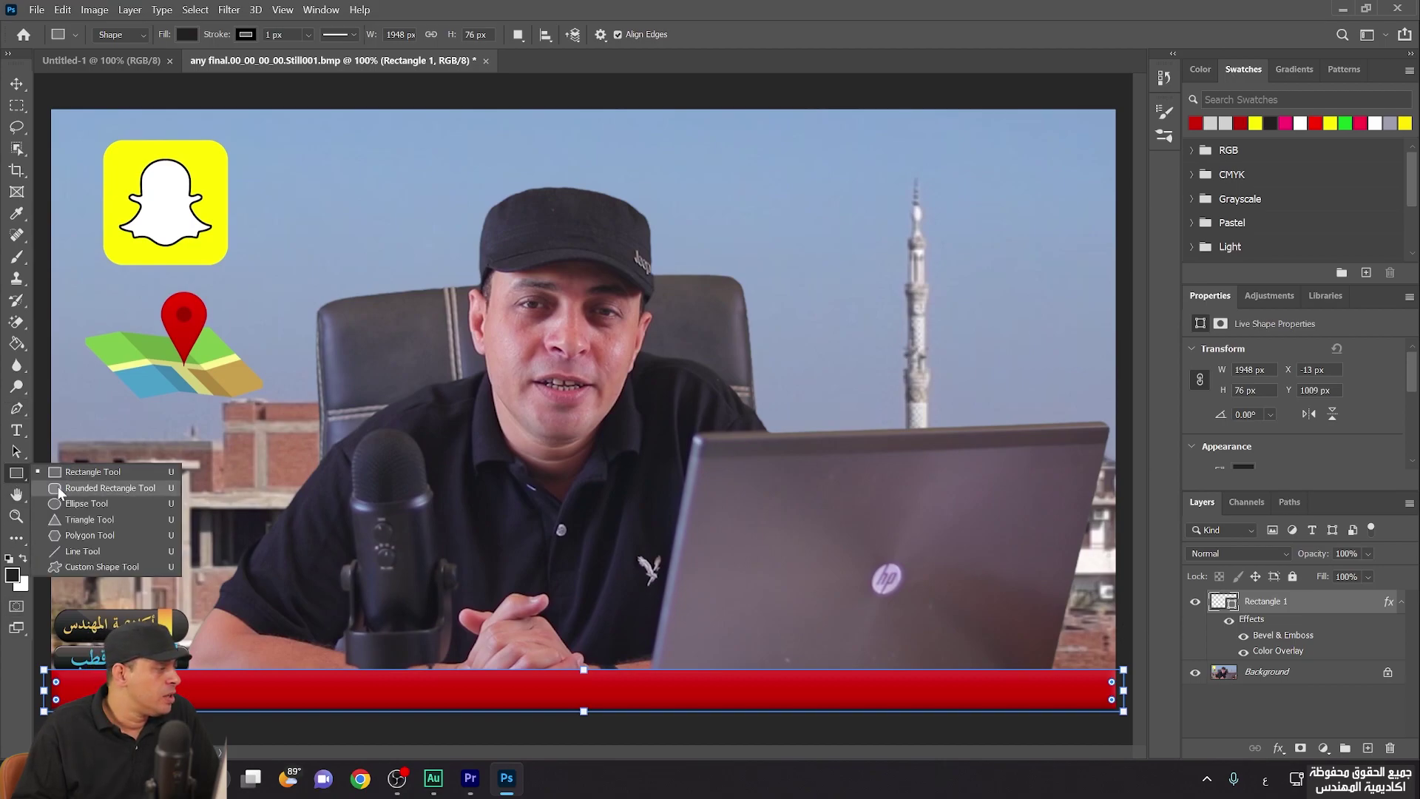
{"action": "left_click", "coordinate": [89, 490]}
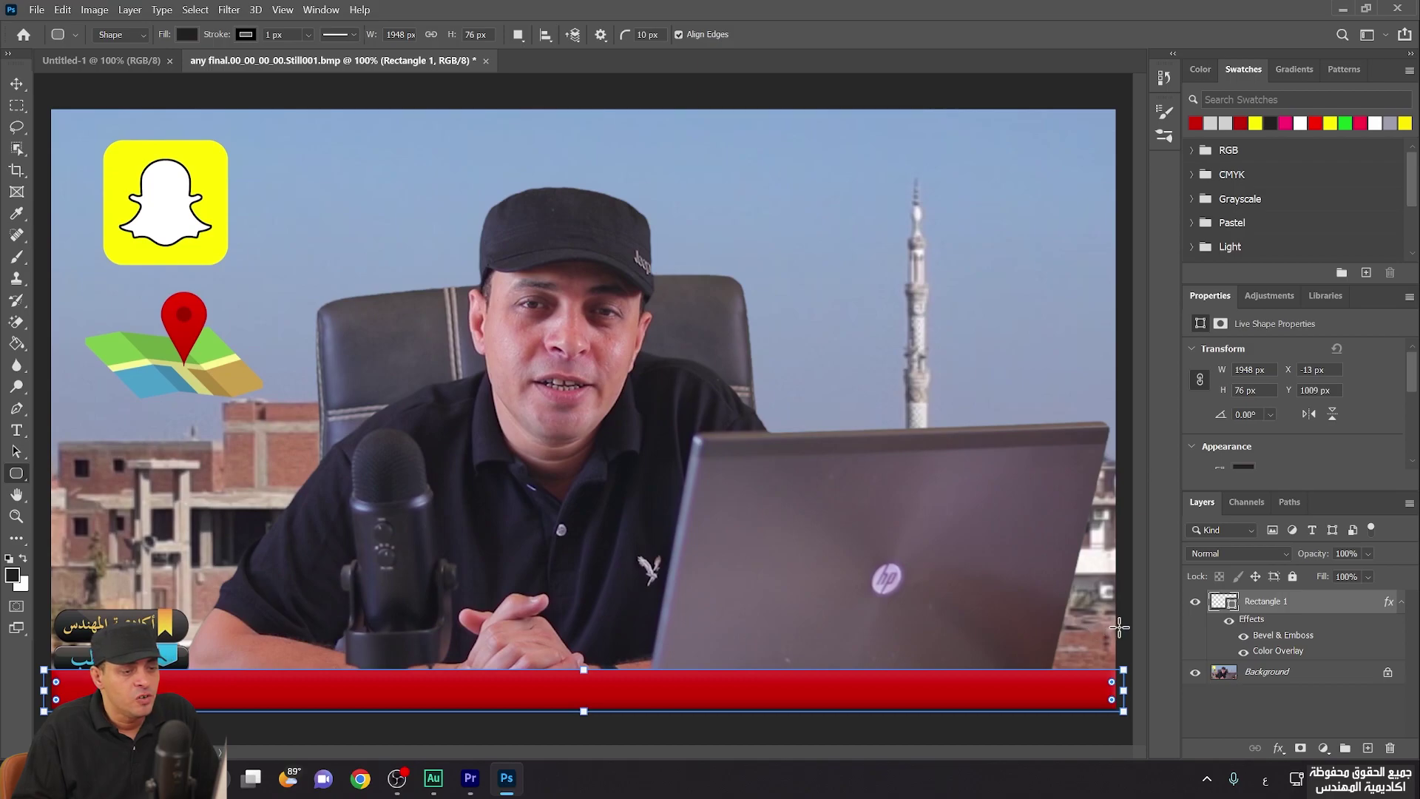
{"action": "left_click_drag", "start_coordinate": [1121, 627], "coordinate": [1062, 712]}
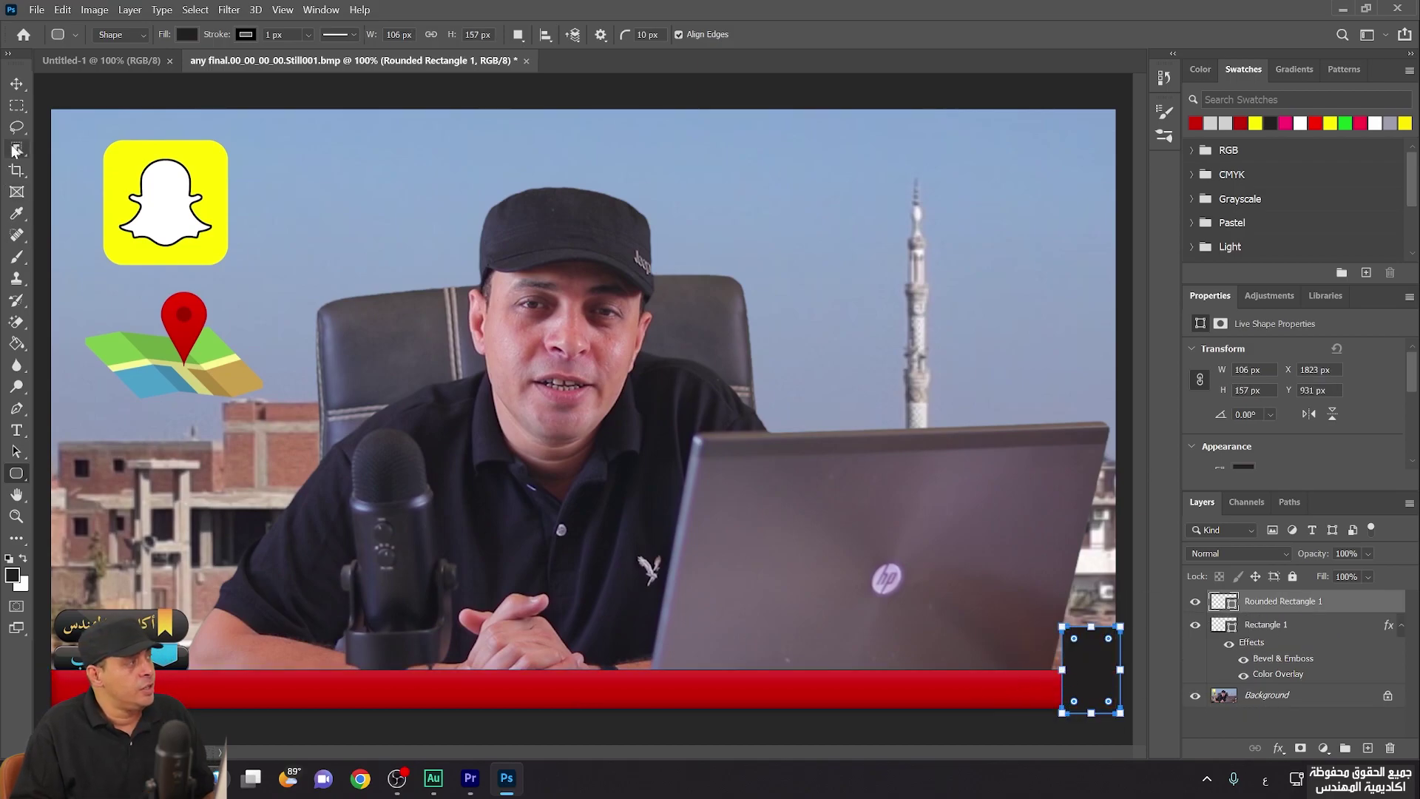
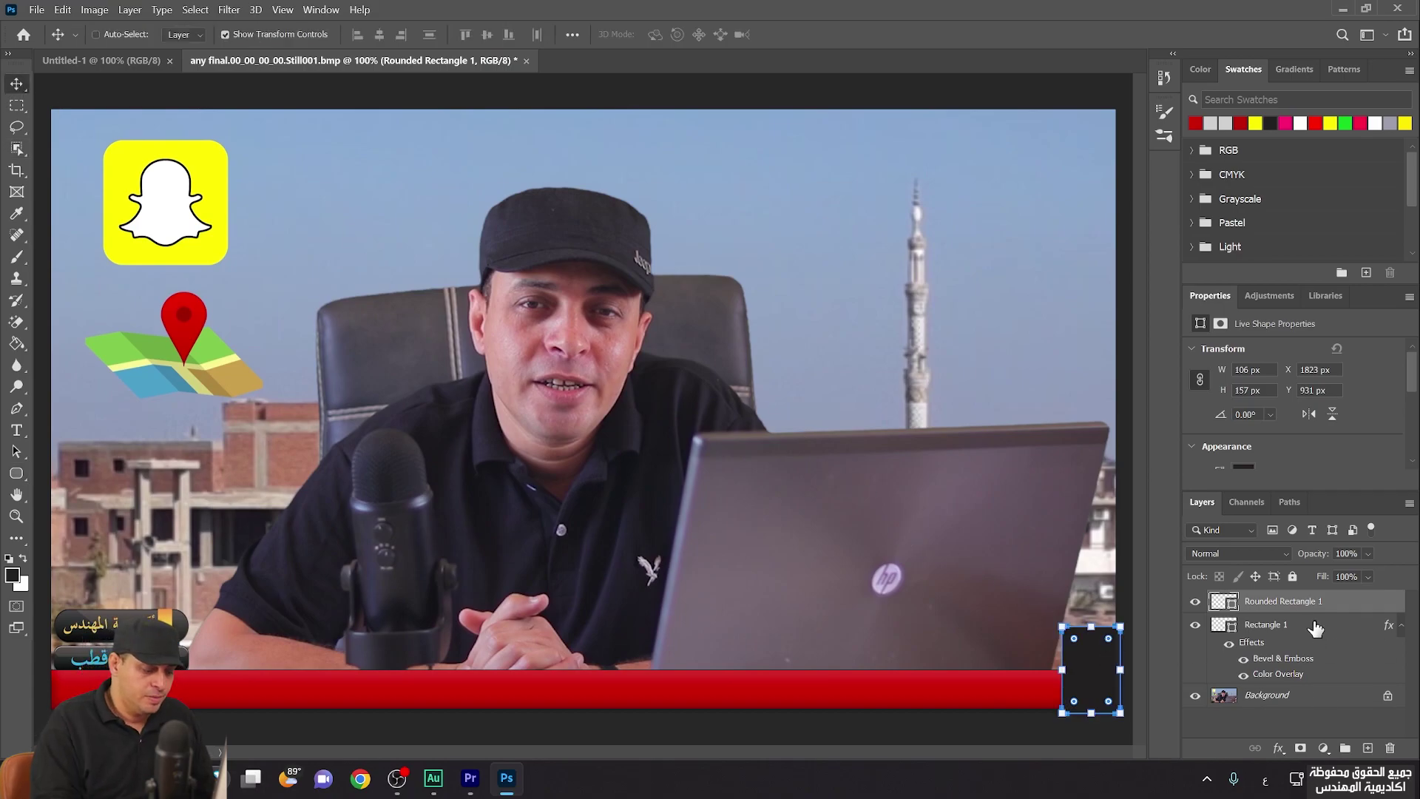
Duplicate the dark rounded box at the bar's right end and move the copy to the left end
{"action": "key", "text": "ctrl+j"}
{"action": "left_click_drag", "start_coordinate": [1083, 688], "coordinate": [73, 681]}
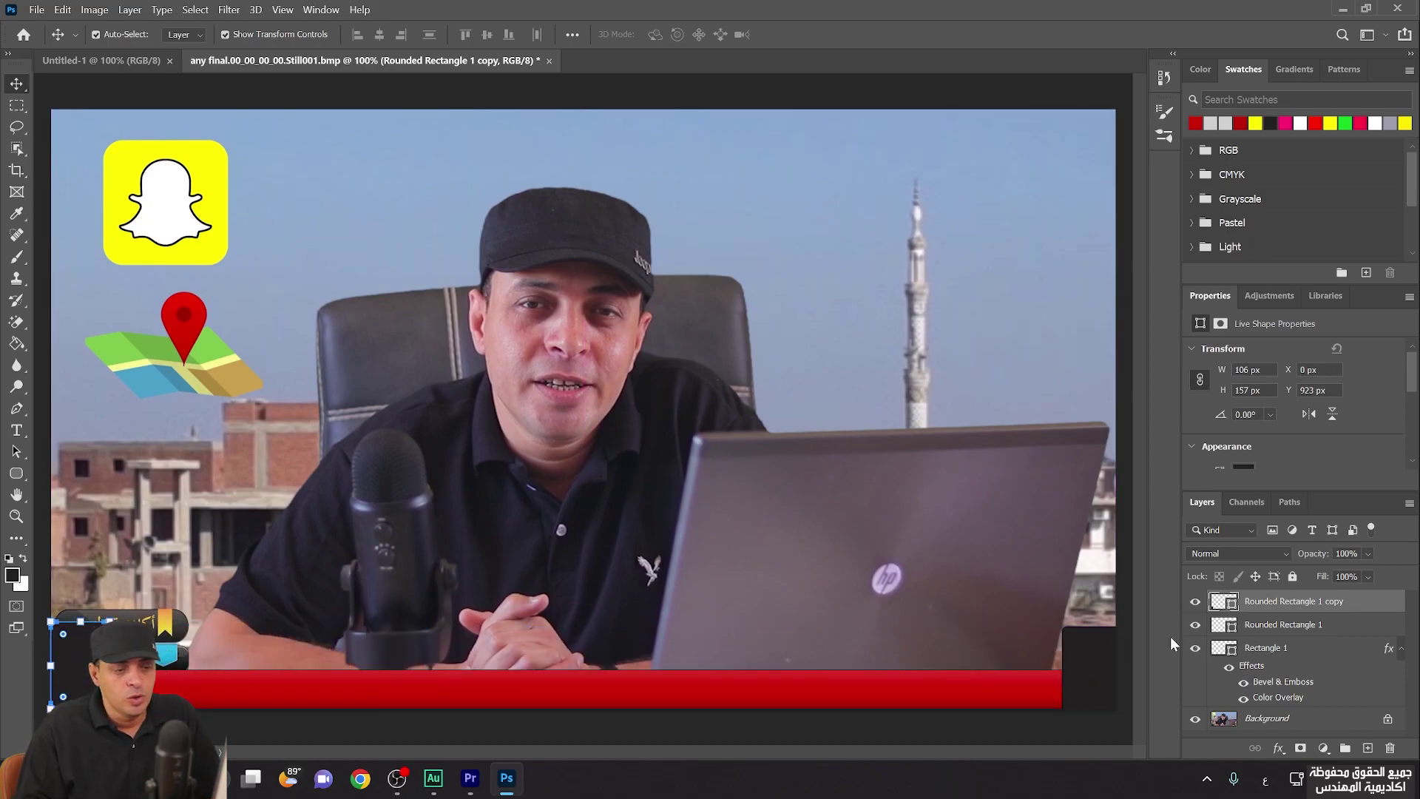
{"action": "left_click", "coordinate": [469, 732]}
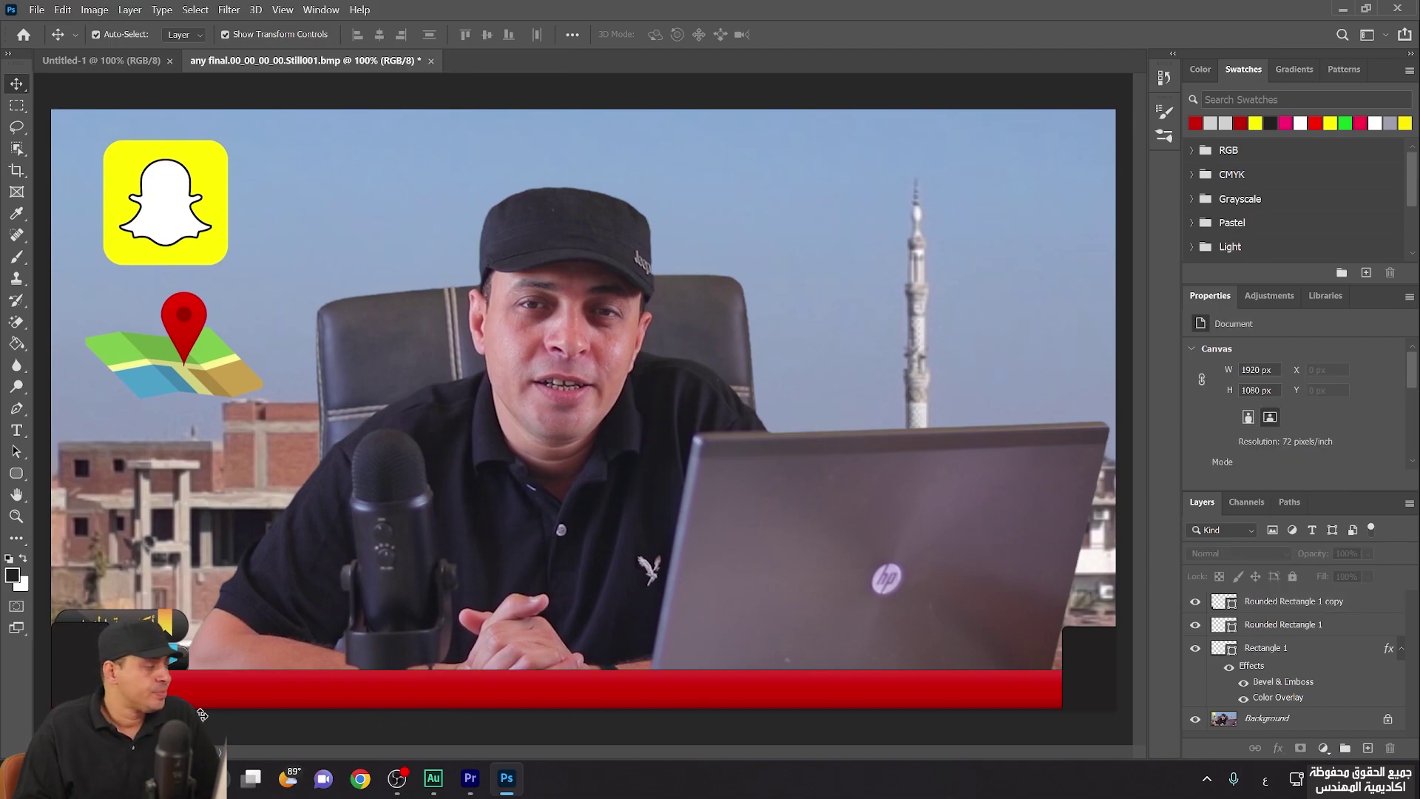
{"action": "left_click", "coordinate": [1090, 671]}
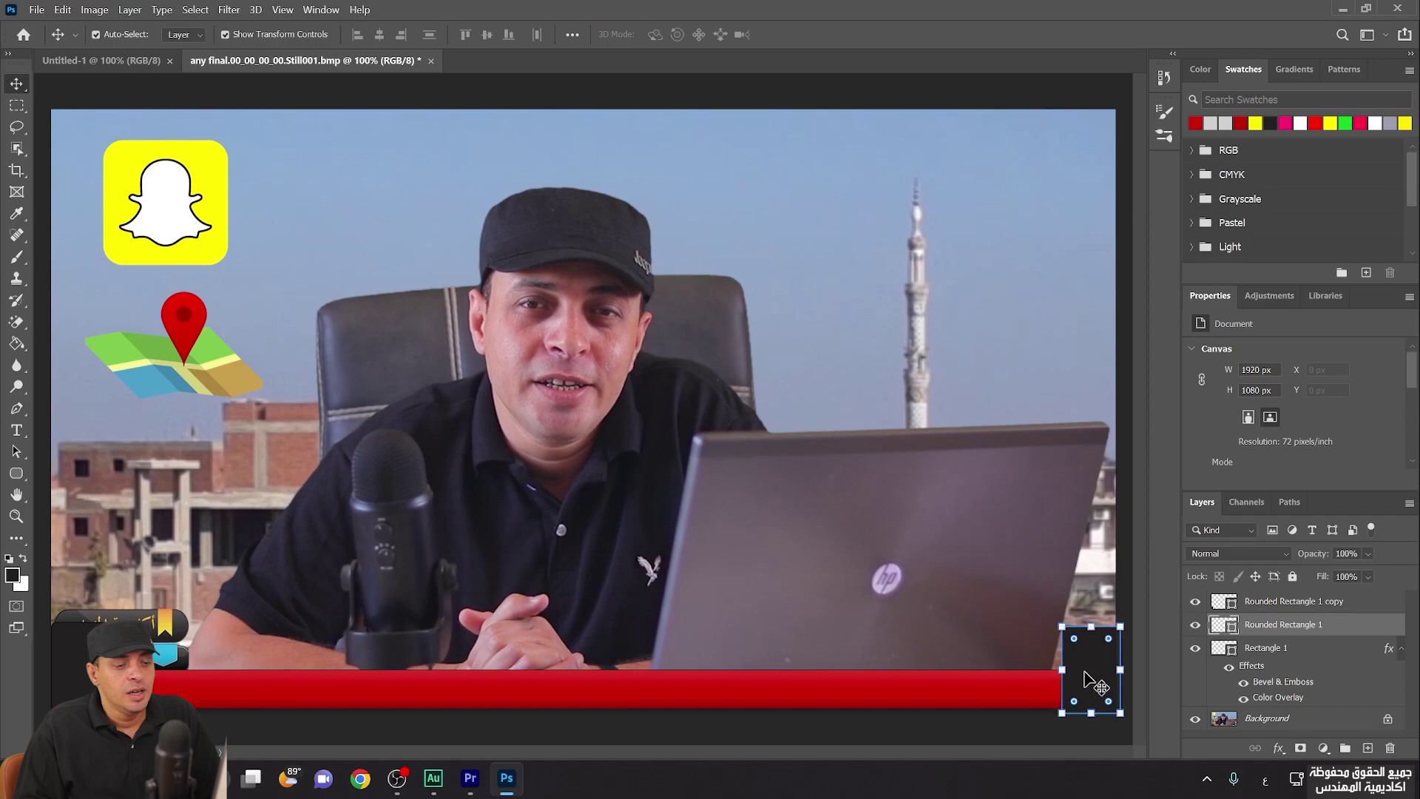
{"action": "right_click", "coordinate": [1266, 628]}
Give the original right-end box a bright yellow (fcff00) Color Overlay
{"action": "key", "text": "Escape"}
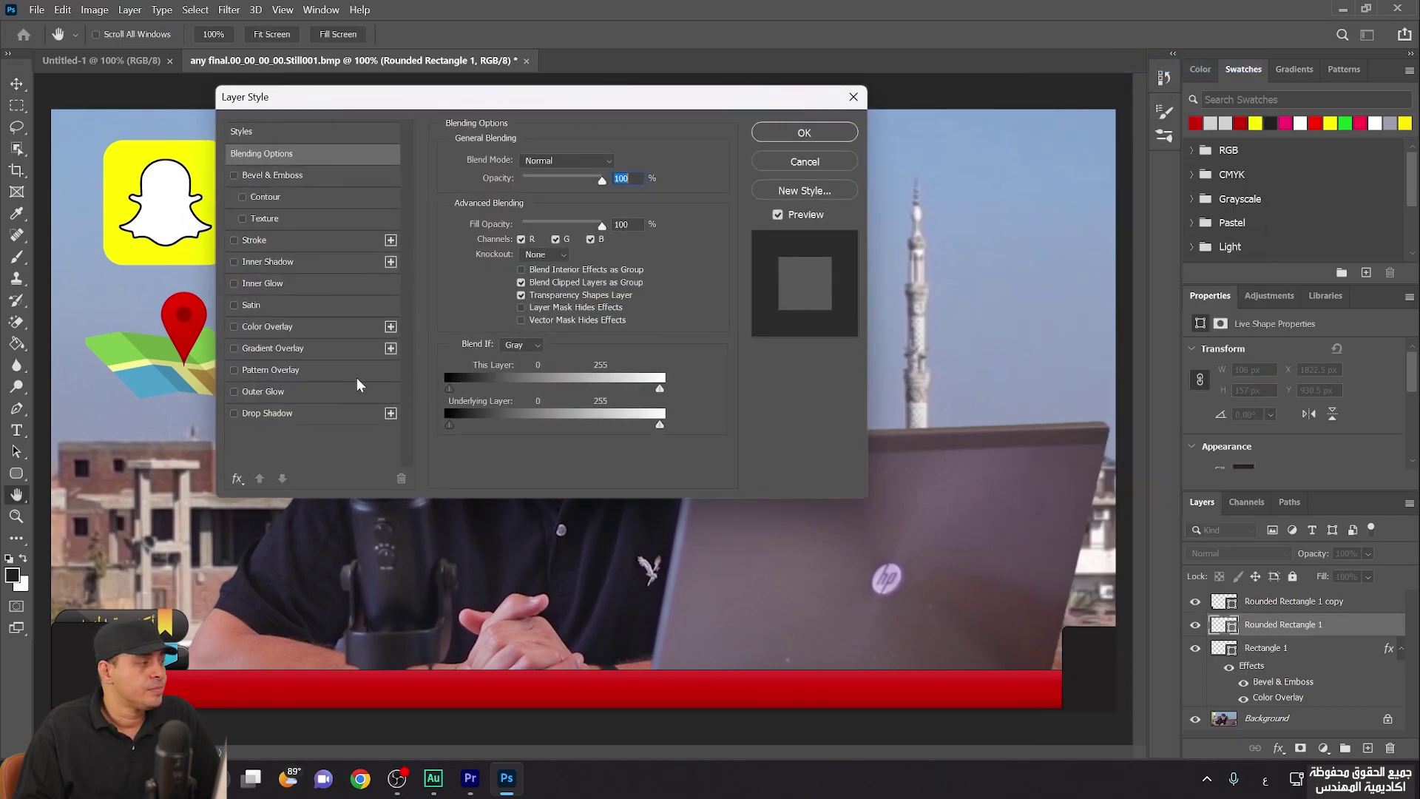
{"action": "left_click", "coordinate": [246, 327]}
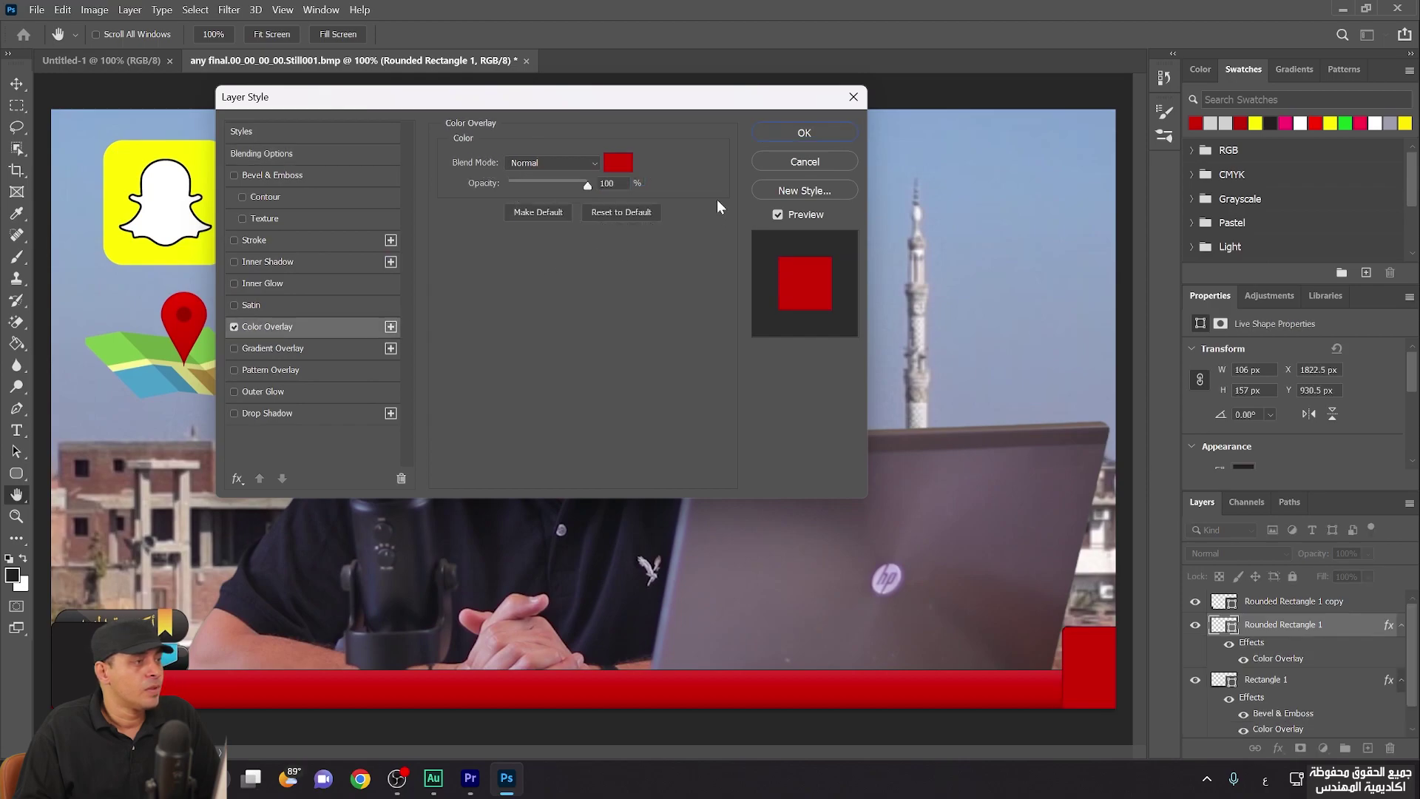
{"action": "left_click", "coordinate": [618, 163]}
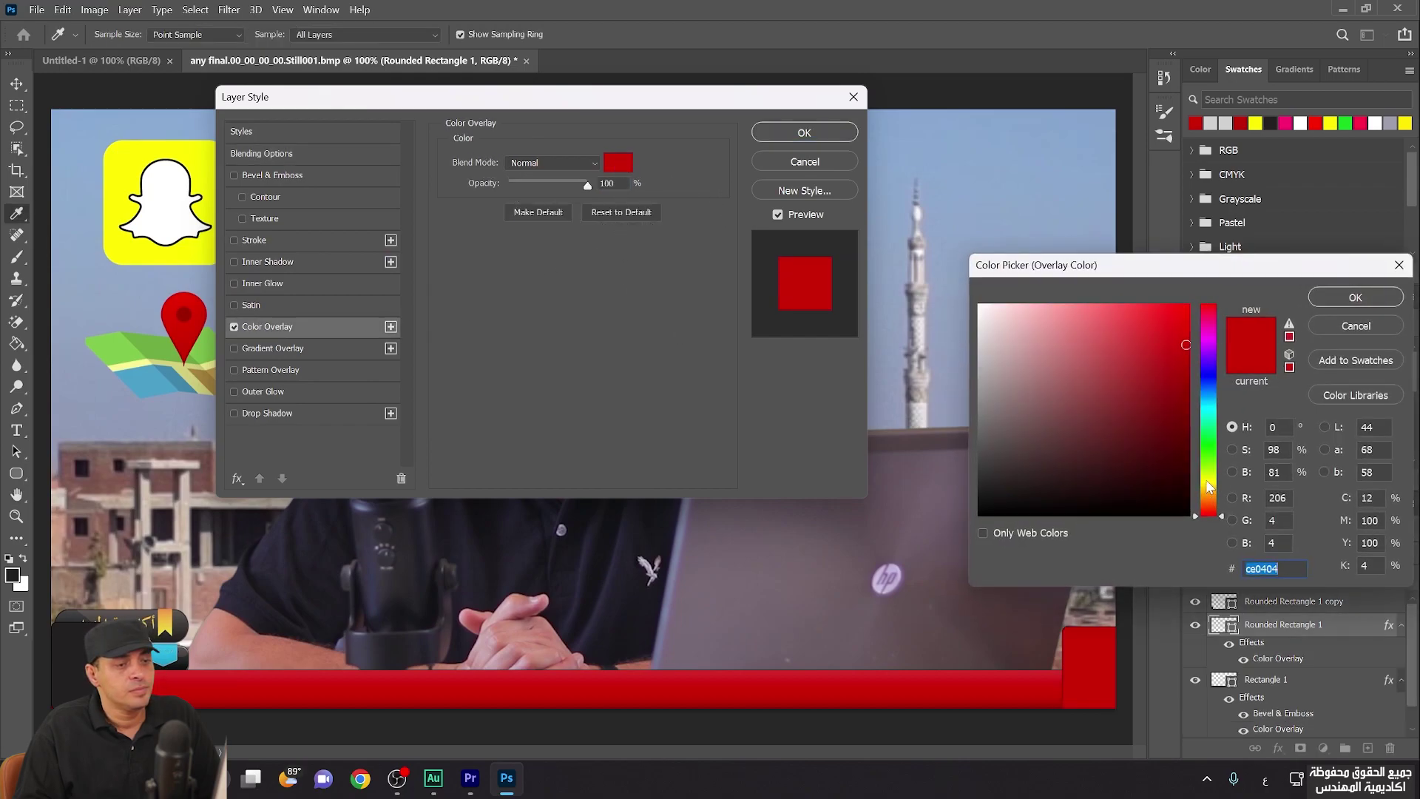
{"action": "left_click", "coordinate": [1208, 482]}
{"action": "left_click", "coordinate": [1189, 305]}
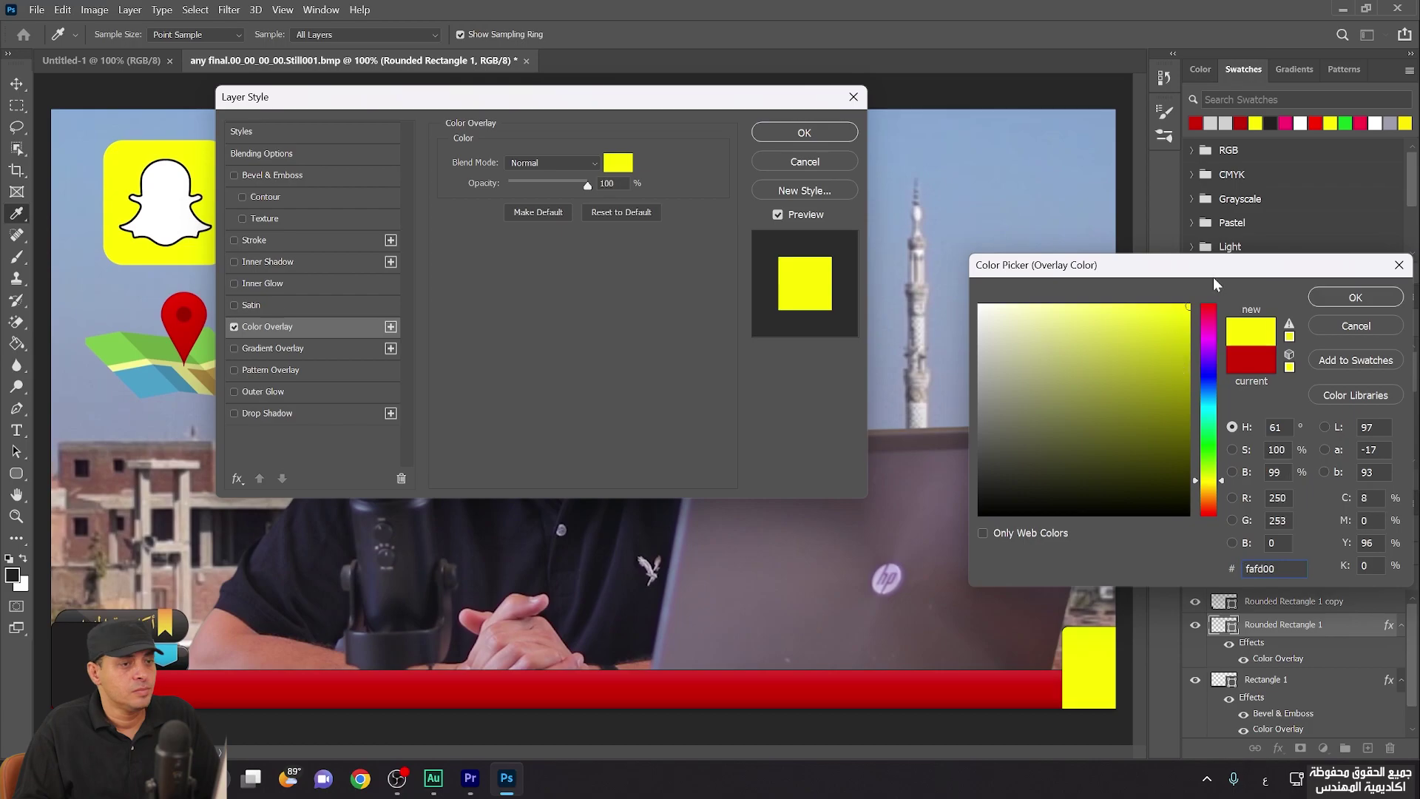
{"action": "left_click", "coordinate": [1340, 301]}
{"action": "left_click", "coordinate": [786, 140]}
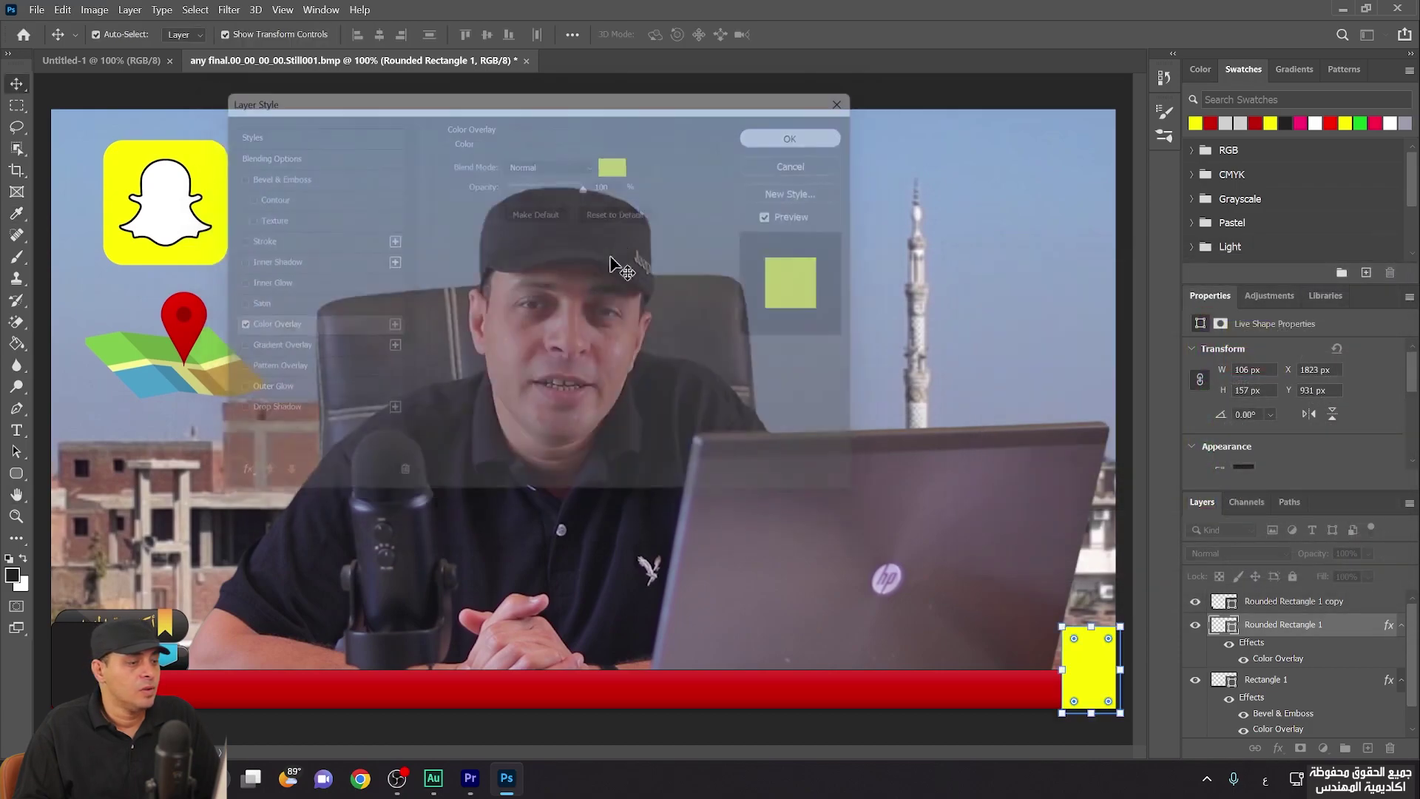
Apply the same yellow Color Overlay to the copied box at the left end
{"action": "left_click", "coordinate": [1213, 603]}
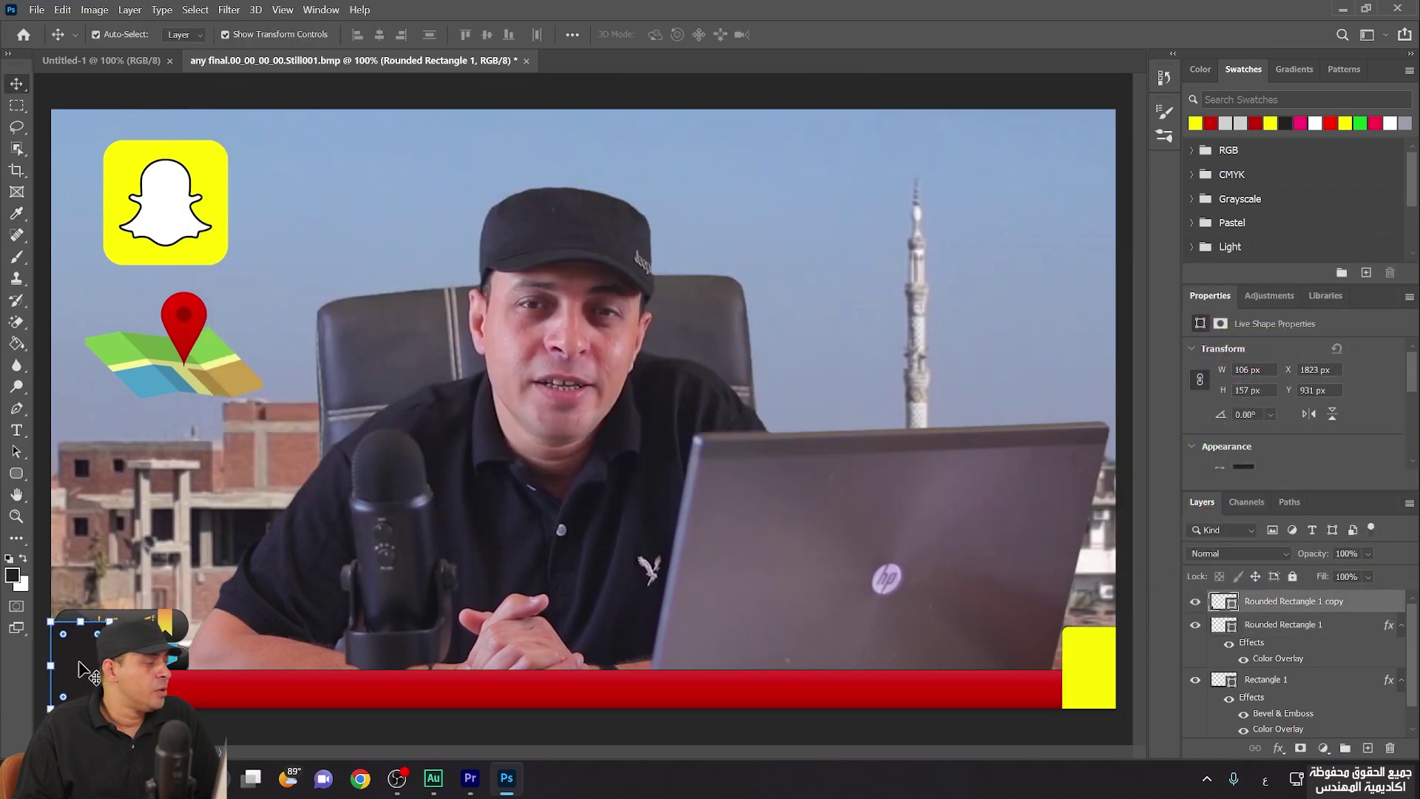
{"action": "right_click", "coordinate": [1279, 603]}
{"action": "left_click", "coordinate": [1095, 65]}
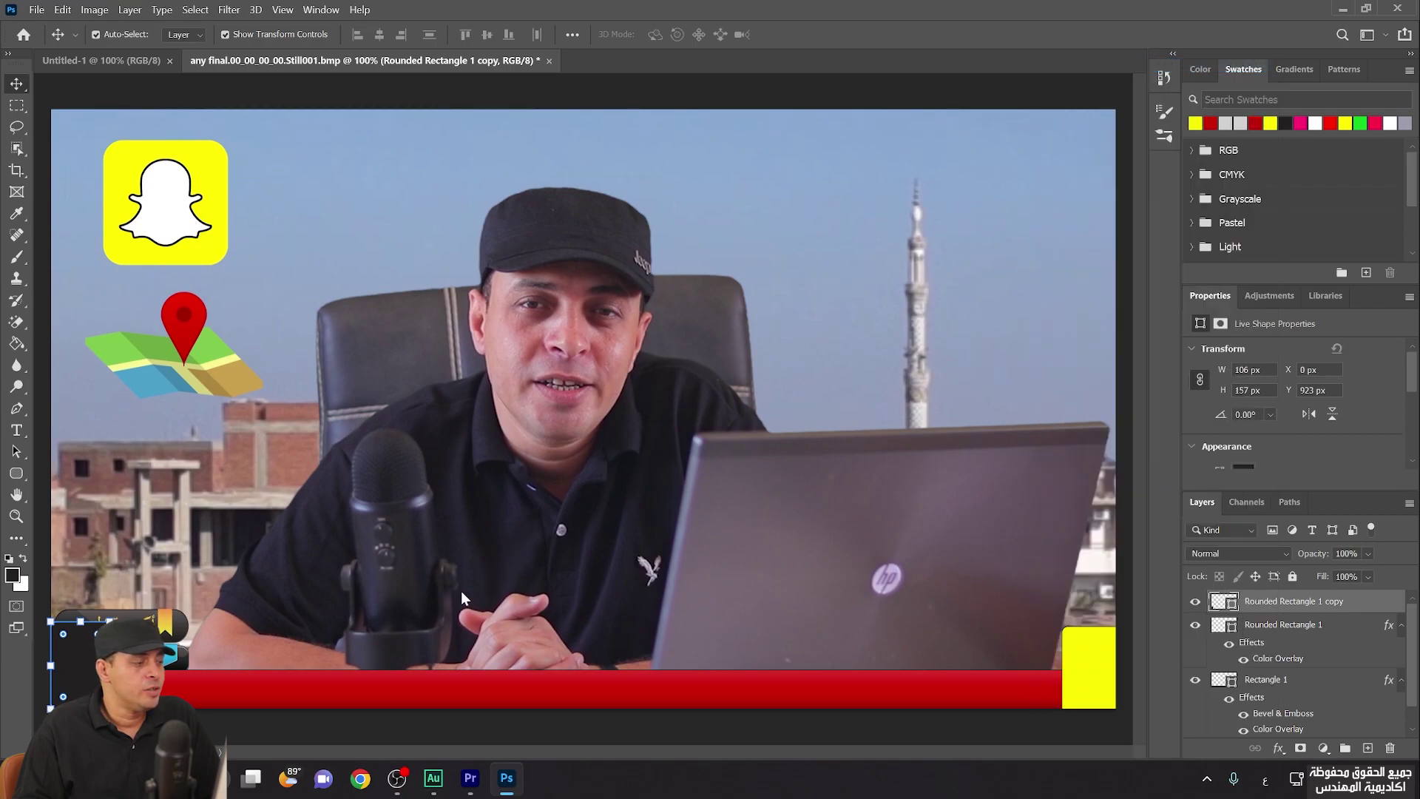
{"action": "left_click", "coordinate": [245, 328]}
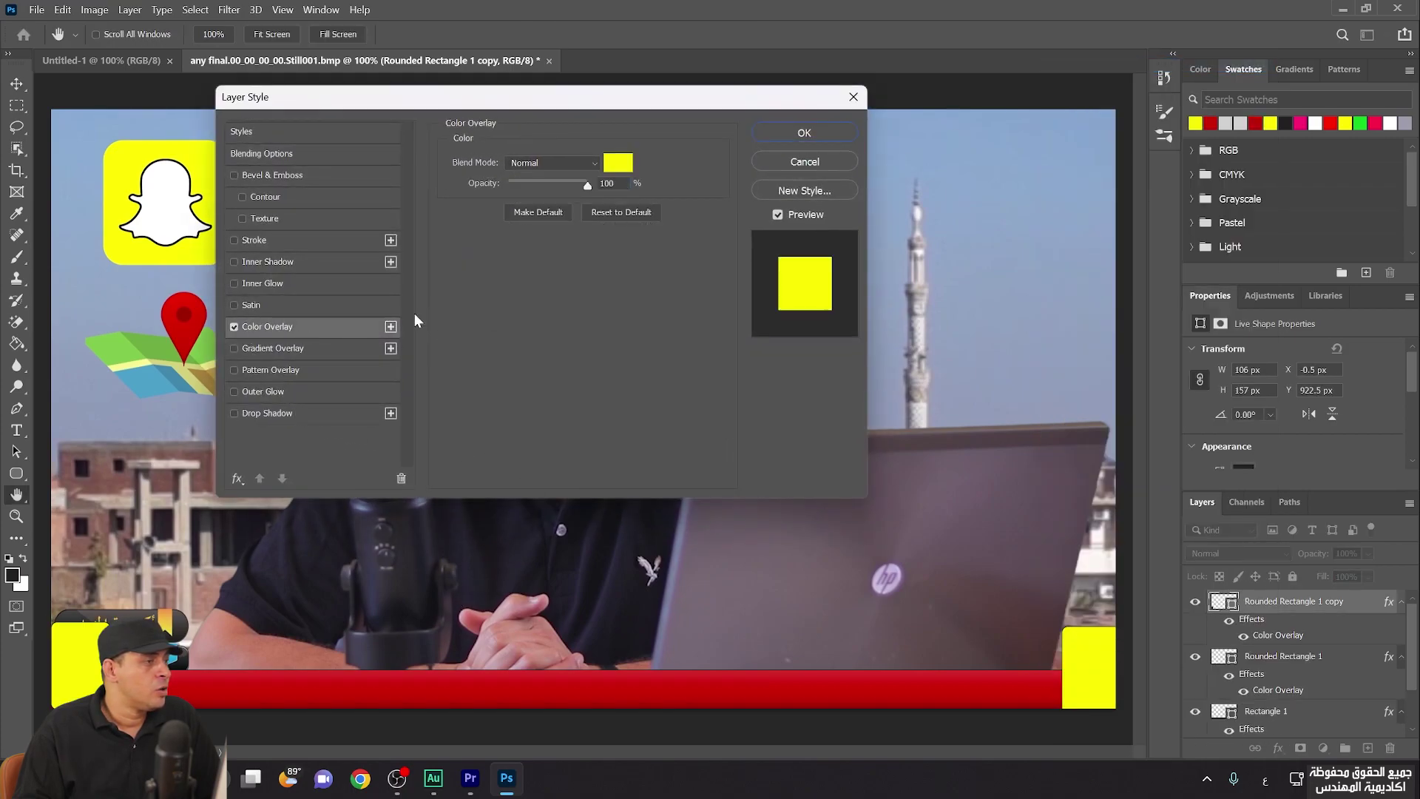
{"action": "left_click", "coordinate": [804, 133]}
{"action": "left_click", "coordinate": [278, 428]}
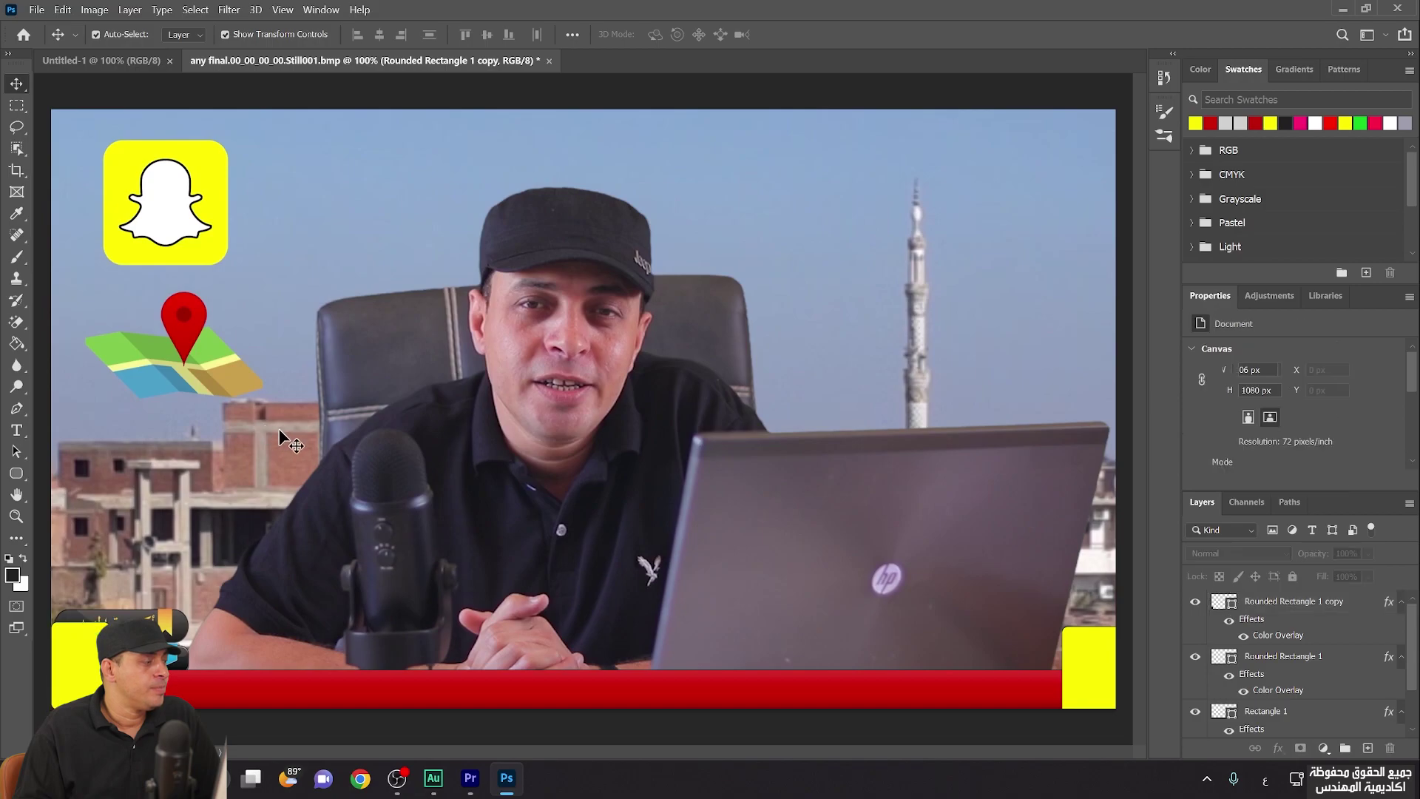
{"action": "scroll", "coordinate": [1209, 712], "scroll_direction": "down", "scroll_amount": 2}
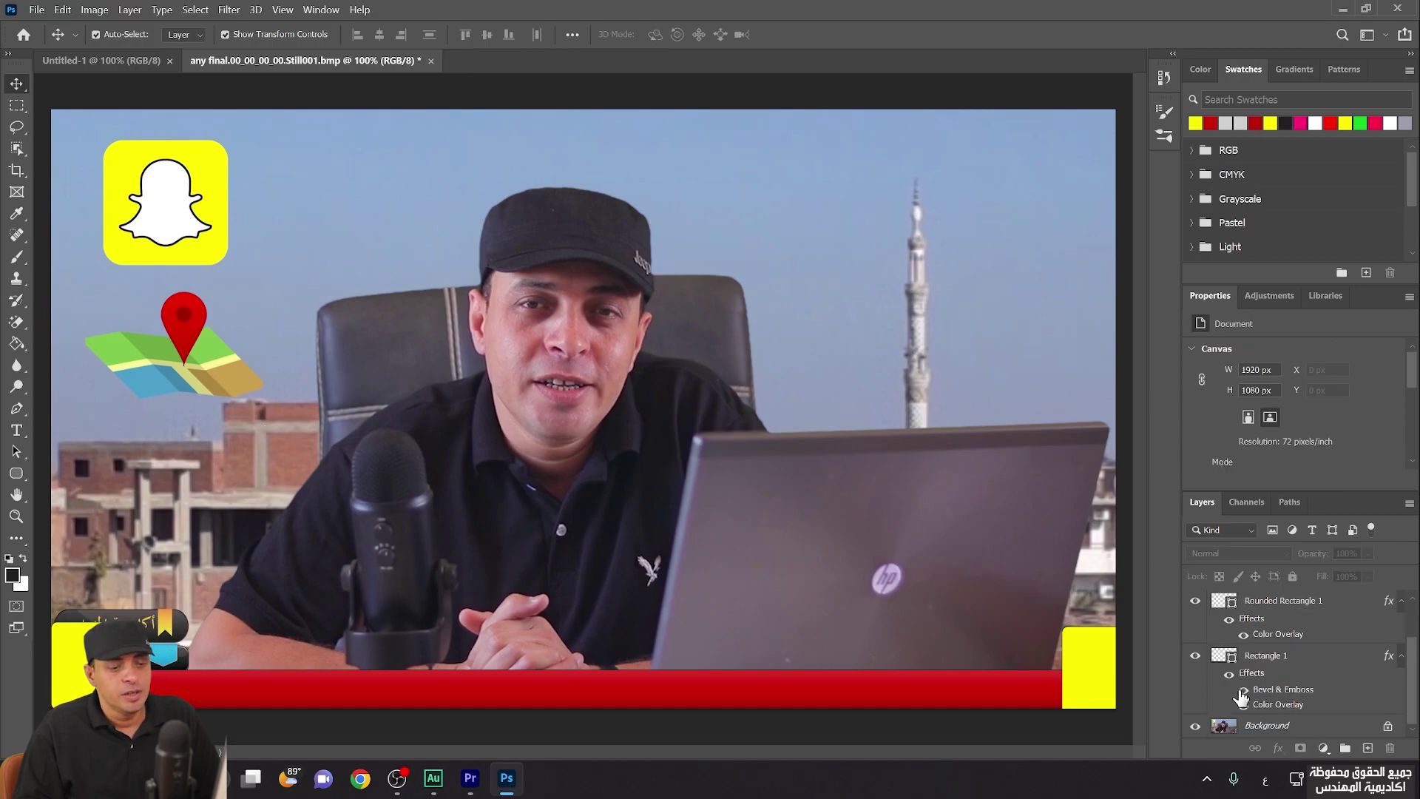
Hide the background photo, quick-export the bar as a transparent PNG, and start a text line on the bar
{"action": "left_click", "coordinate": [1198, 729]}
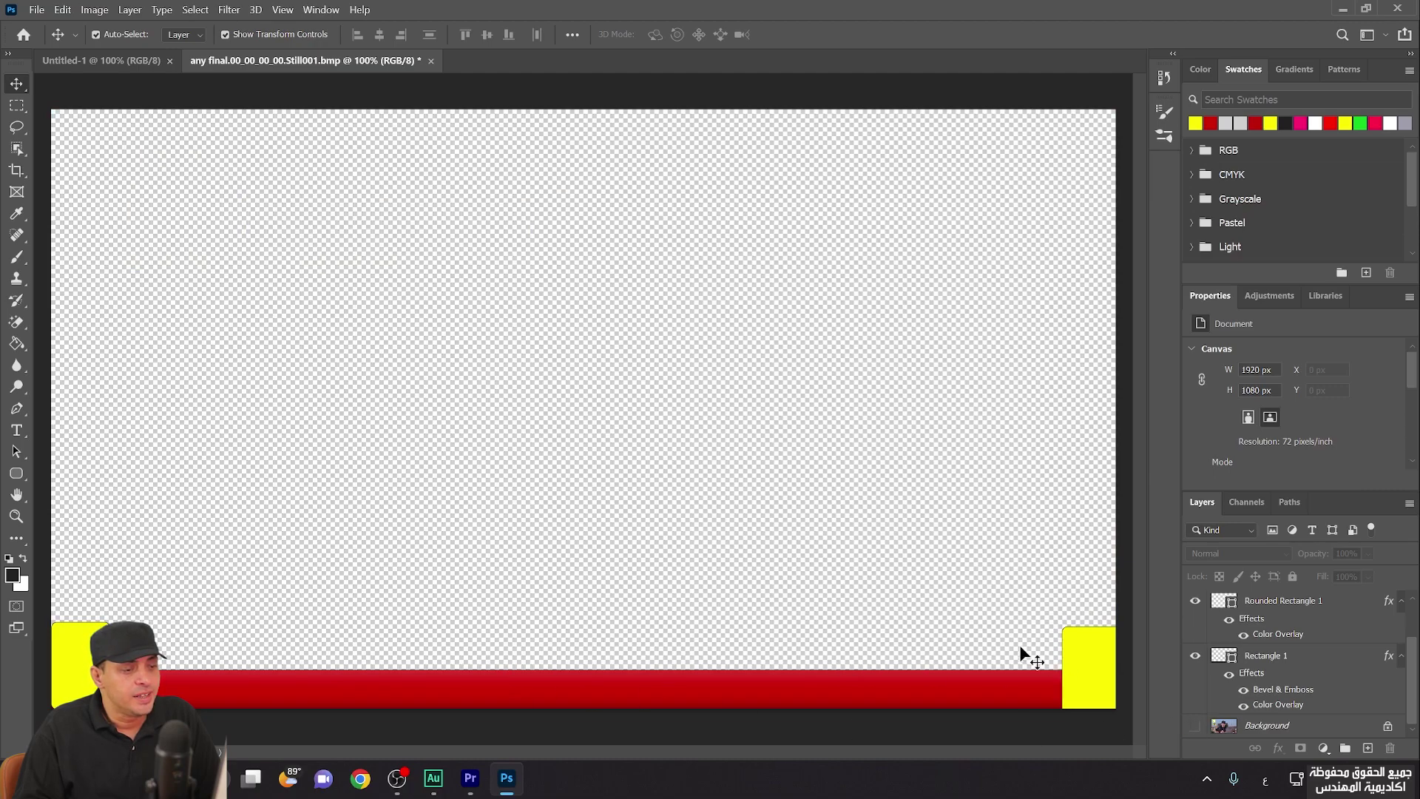
{"action": "left_click", "coordinate": [41, 10]}
{"action": "mouse_move", "coordinate": [96, 248]}
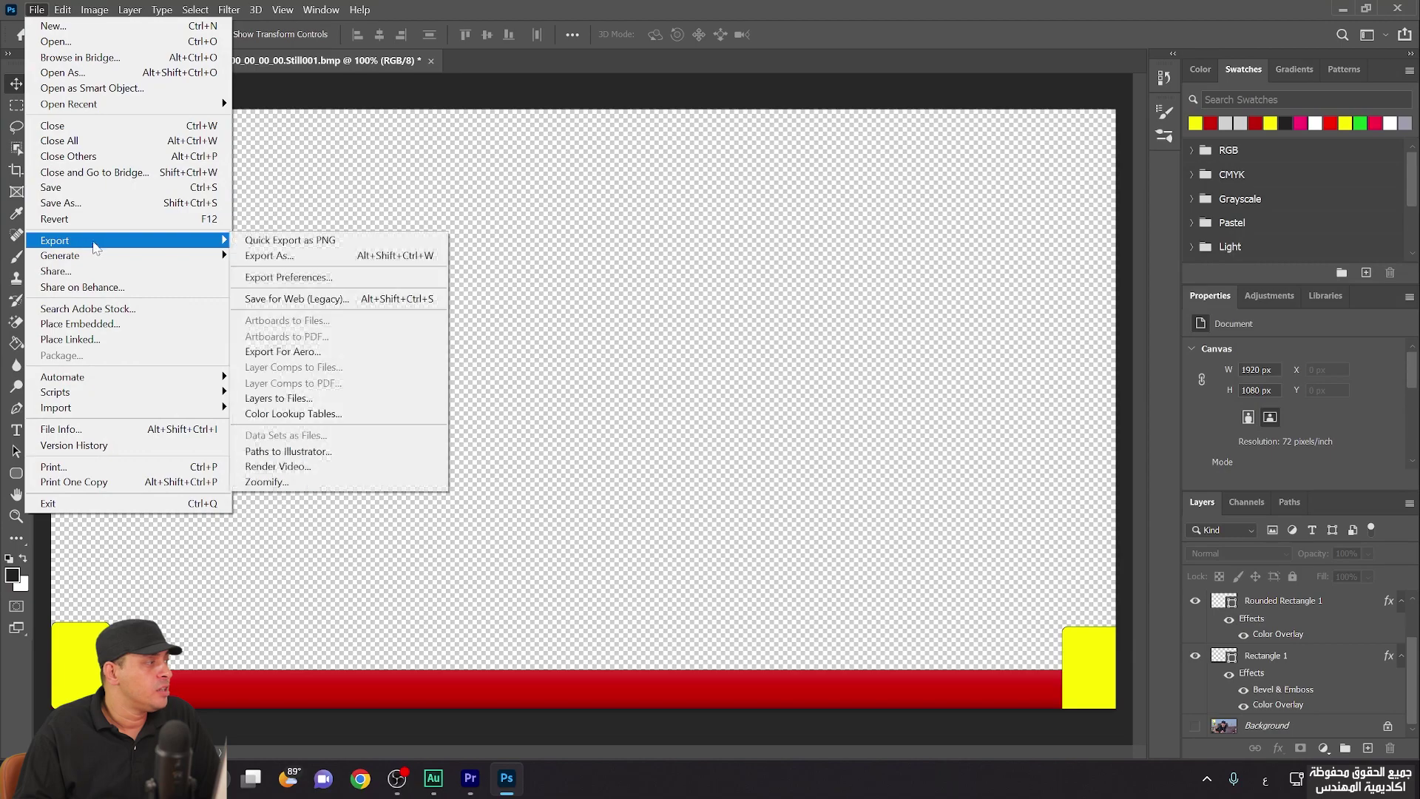
{"action": "left_click", "coordinate": [311, 241]}
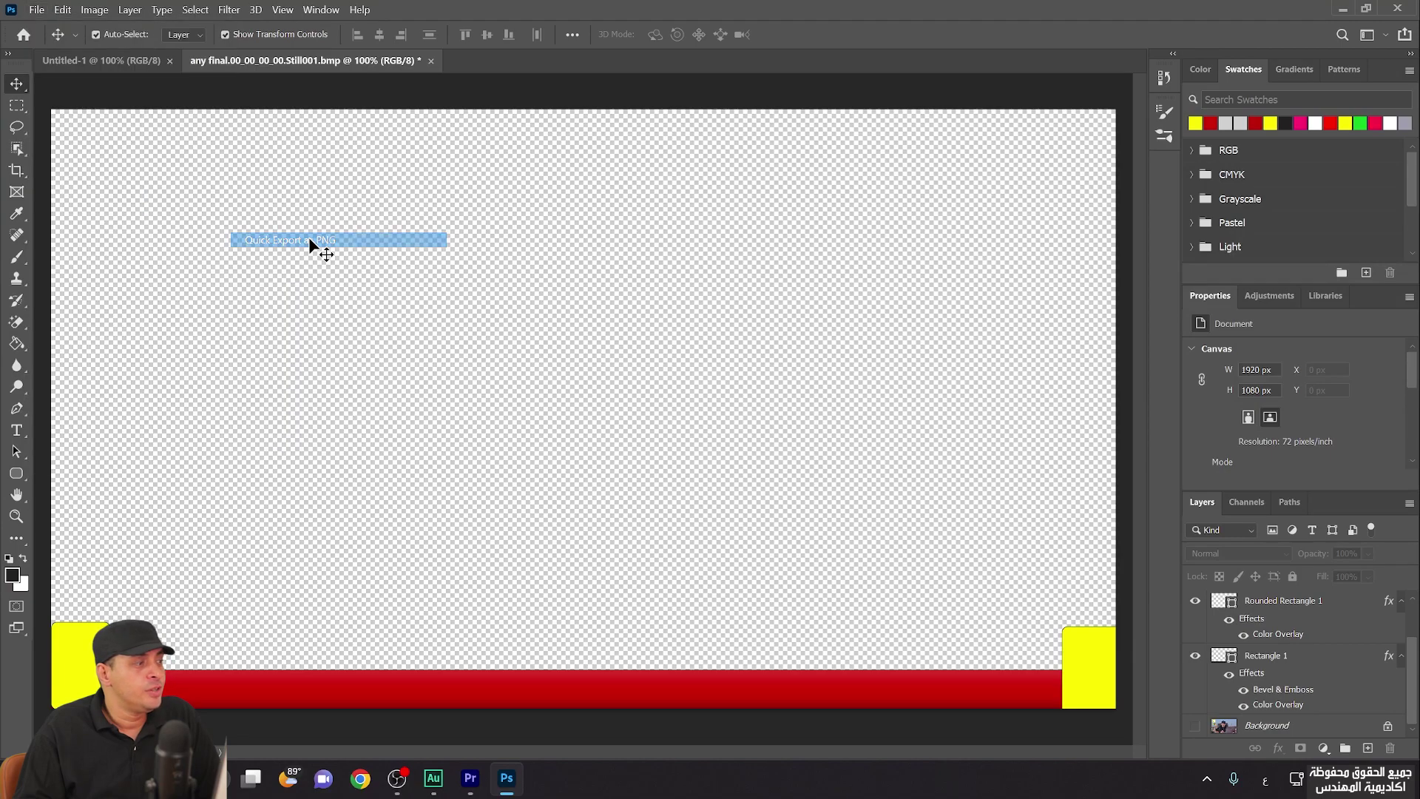
{"action": "key", "text": "BackSpace"}
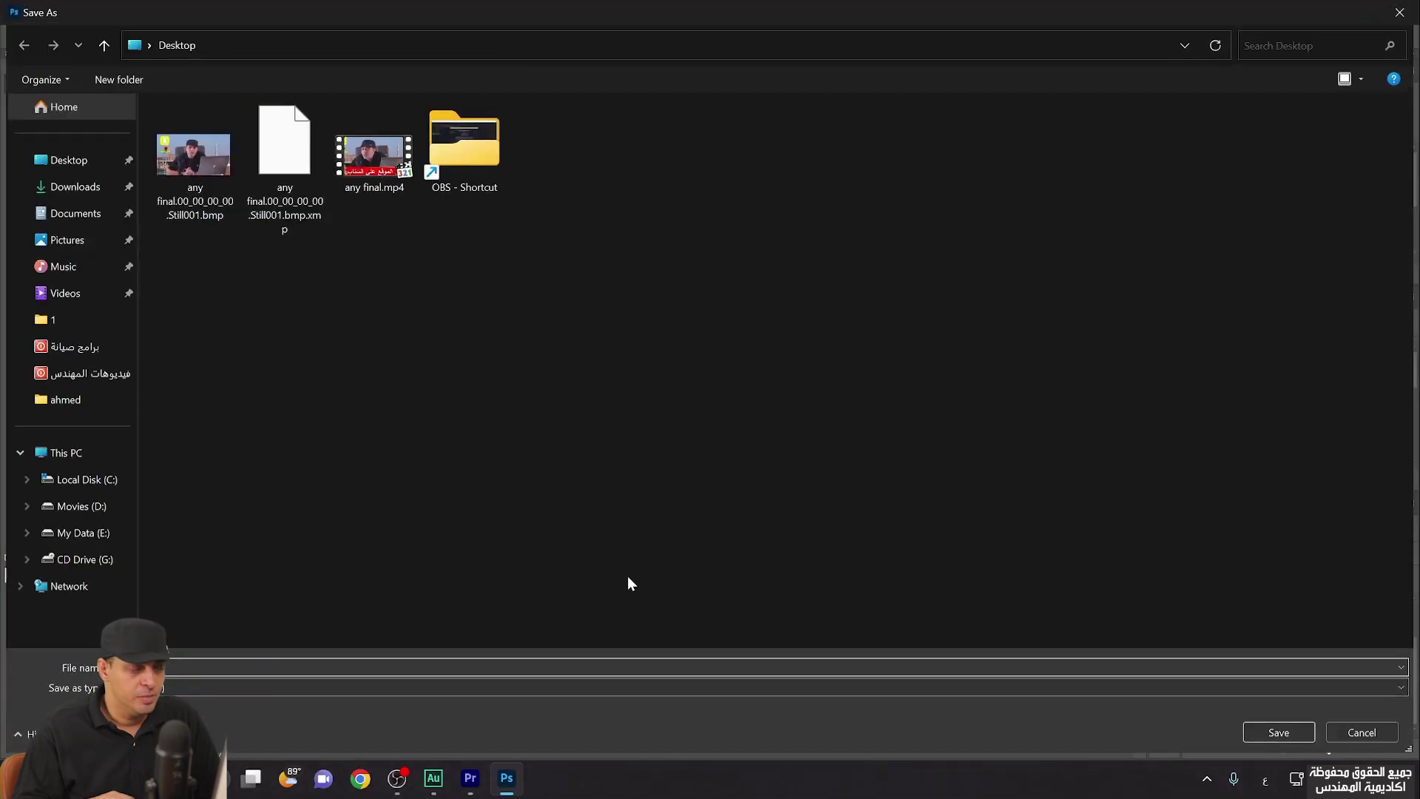
{"action": "left_click", "coordinate": [1269, 730]}
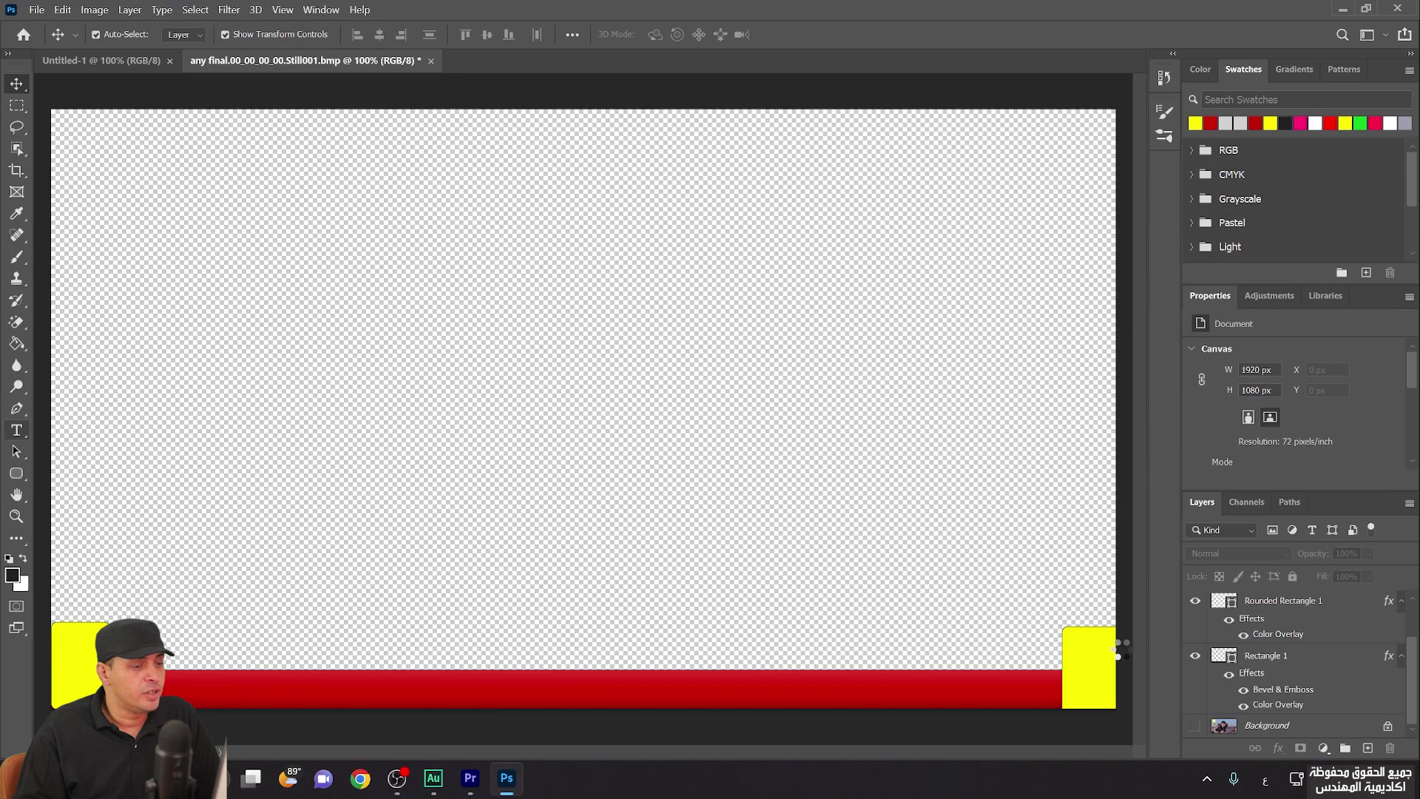
{"action": "left_click", "coordinate": [17, 430]}
{"action": "left_click", "coordinate": [1005, 690]}
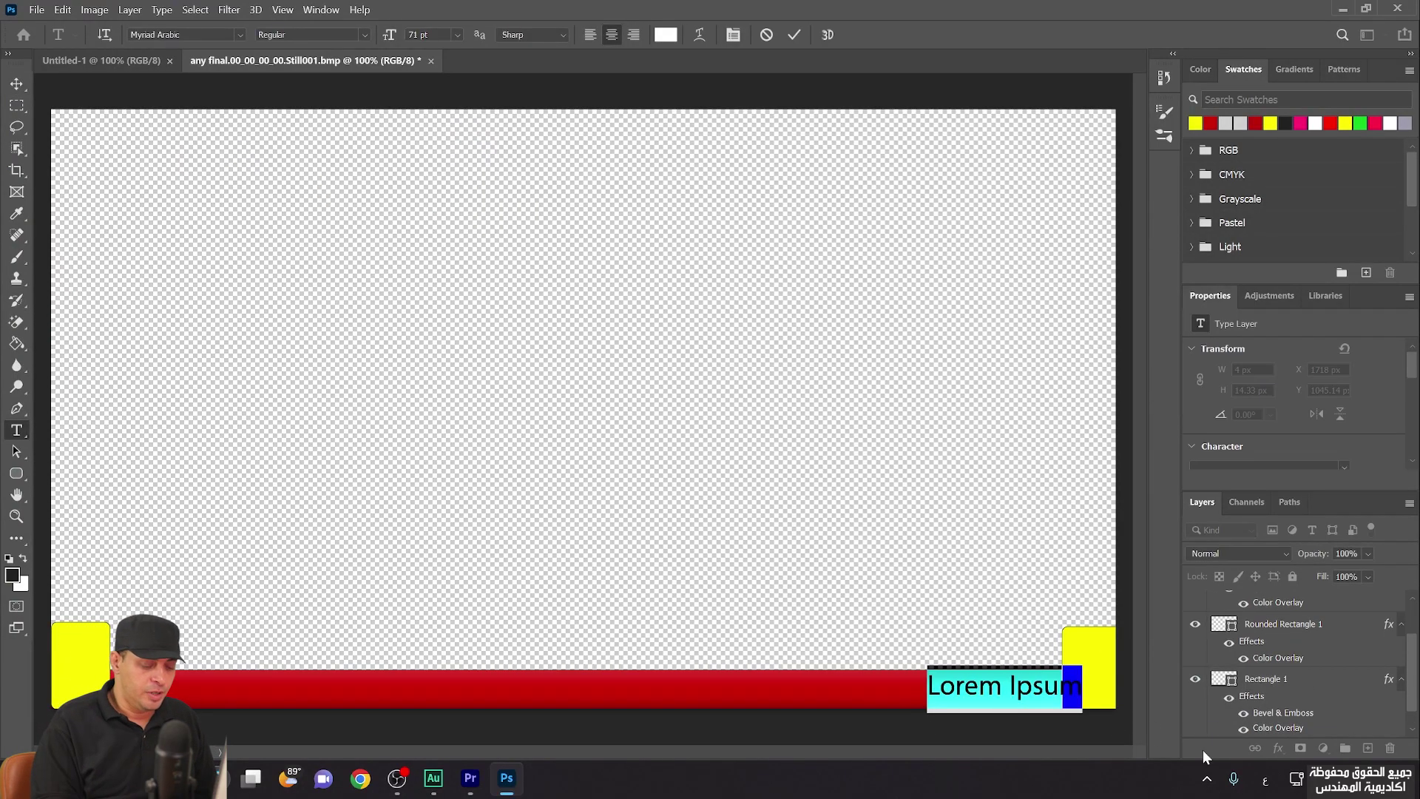
Type the caption 'مرحبا بكم في اكاديمية المهندس .. فضلا اشترك في القناة' and slide it left between the yellow caps
{"action": "type", "text": "مر"}
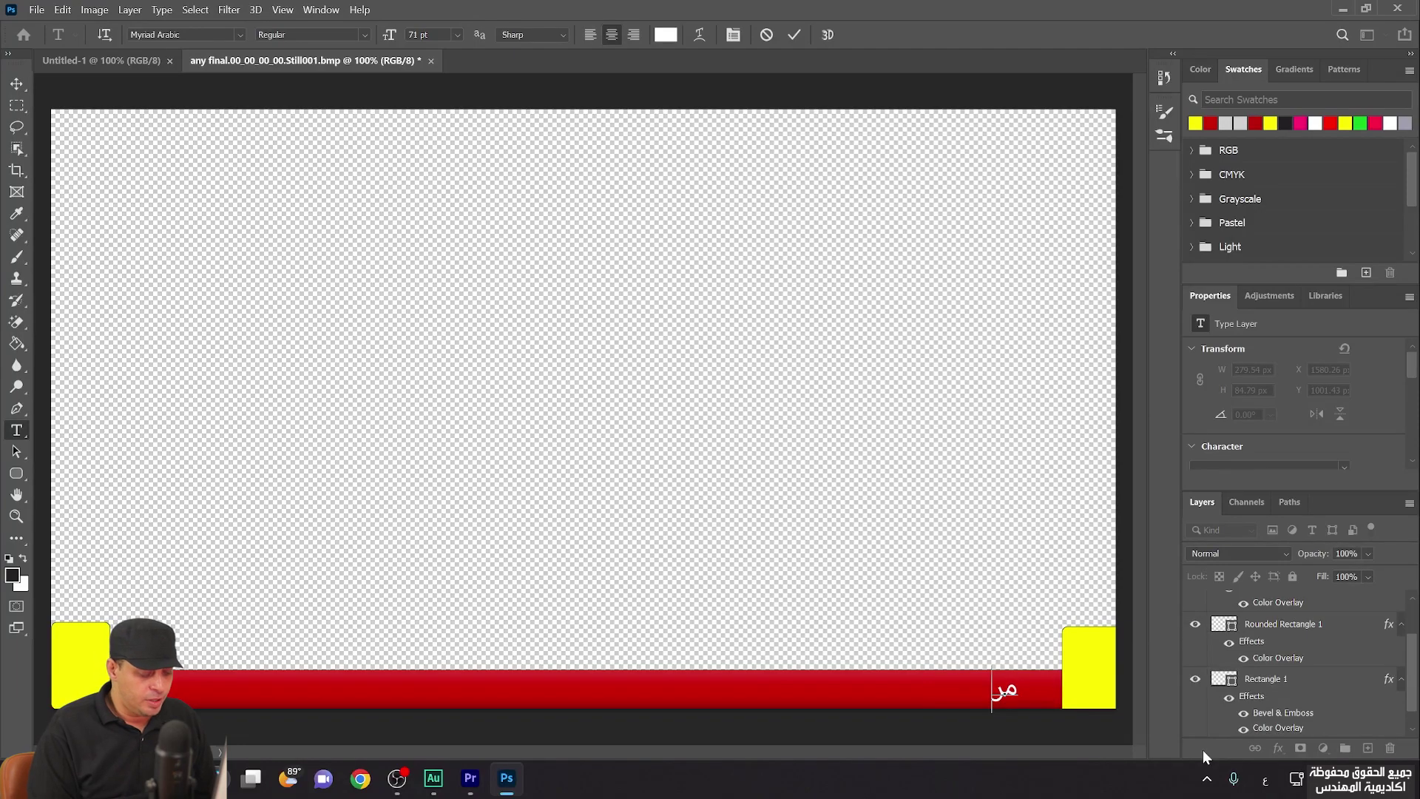
{"action": "type", "text": "حبا بكم في اكاديمية المهن"}
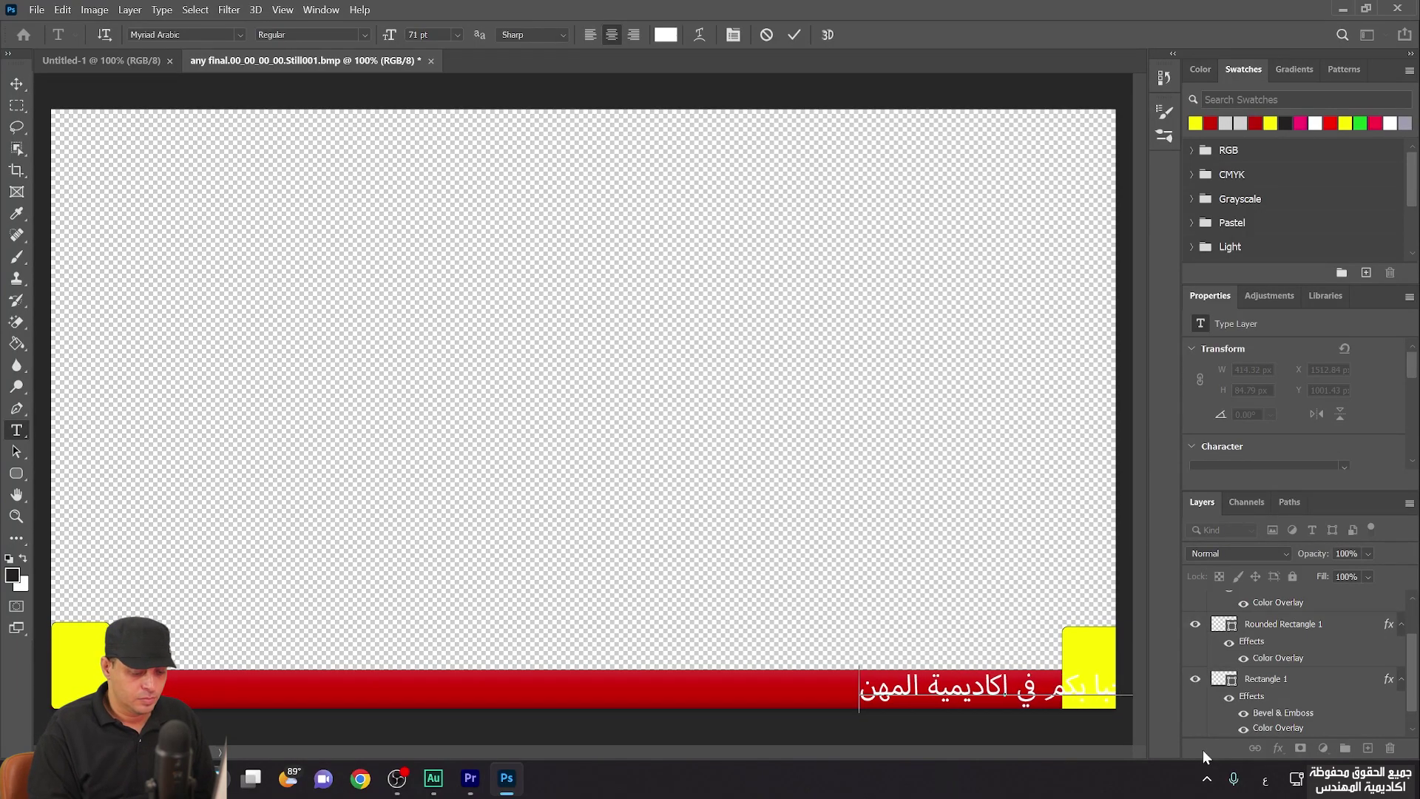
{"action": "type", "text": "دس .."}
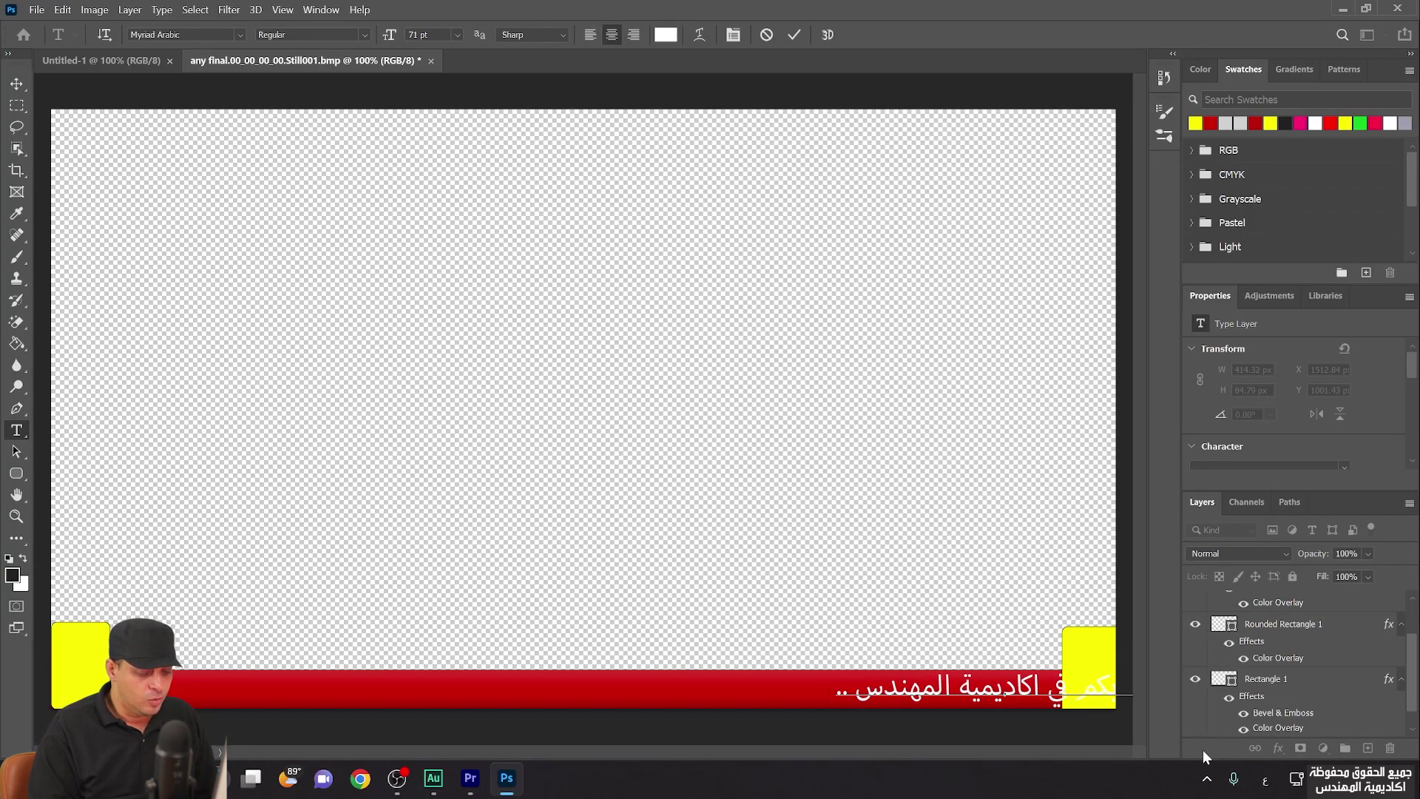
{"action": "type", "text": " اتمنى لكم مشاهدة م"}
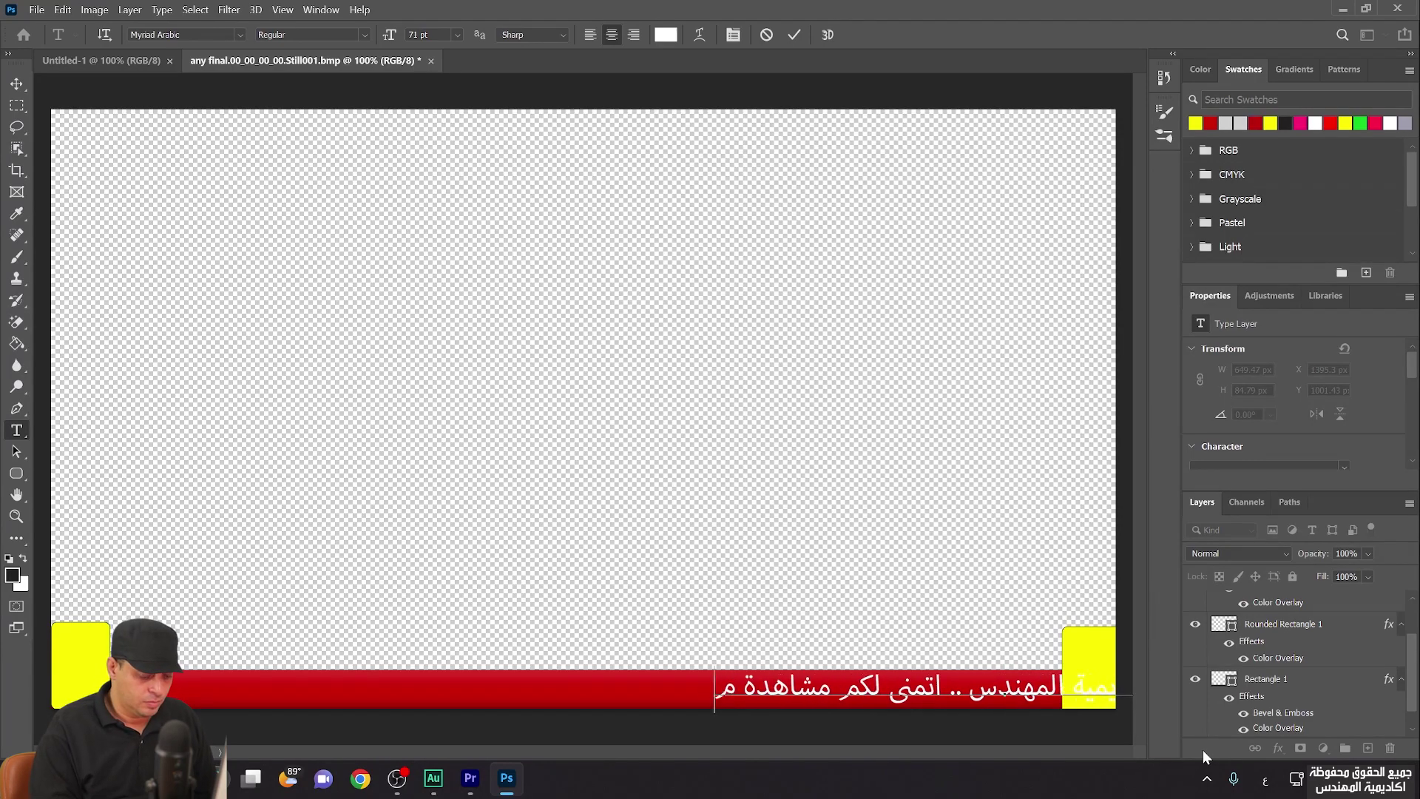
{"action": "type", "text": "متعة .."}
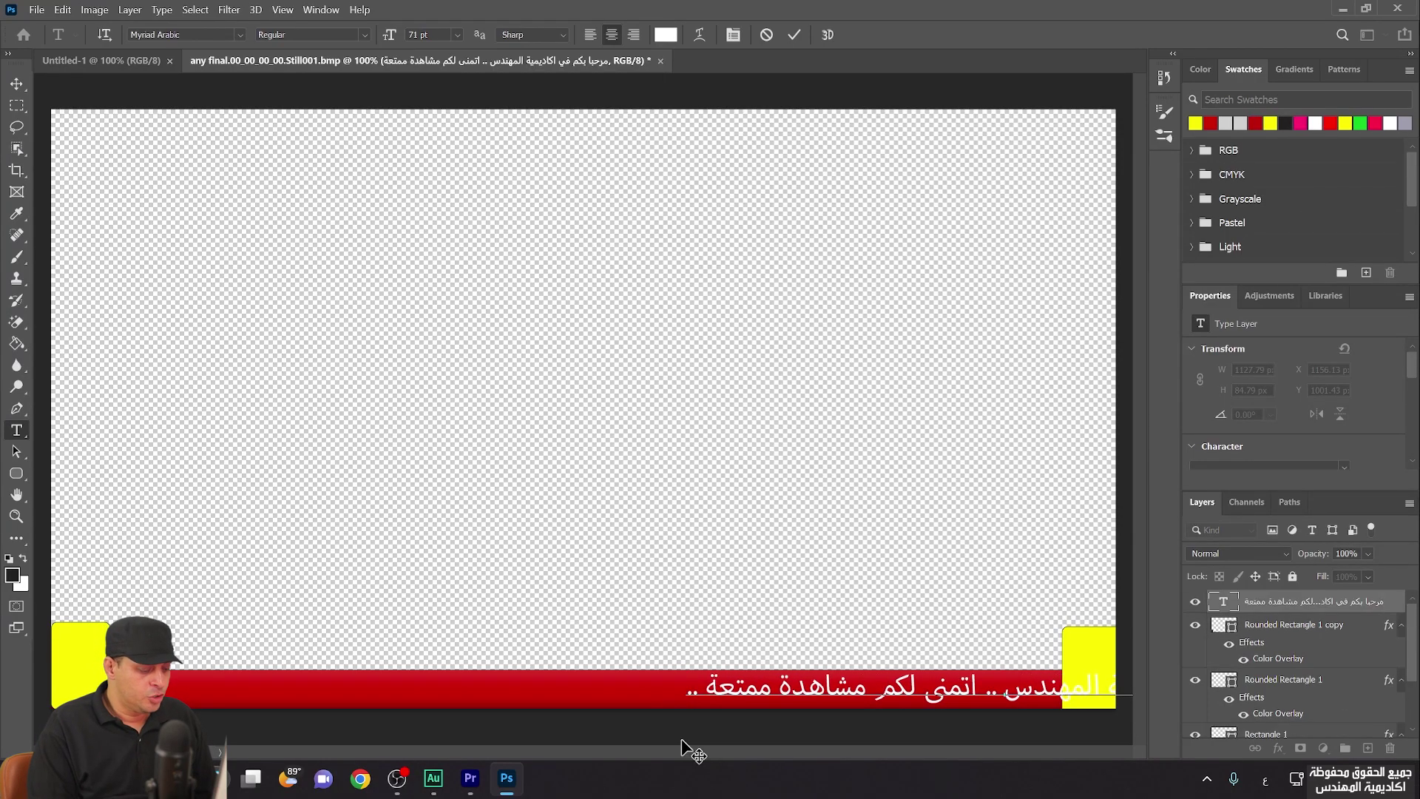
{"action": "type", "text": " فضلا اشترك في القناة"}
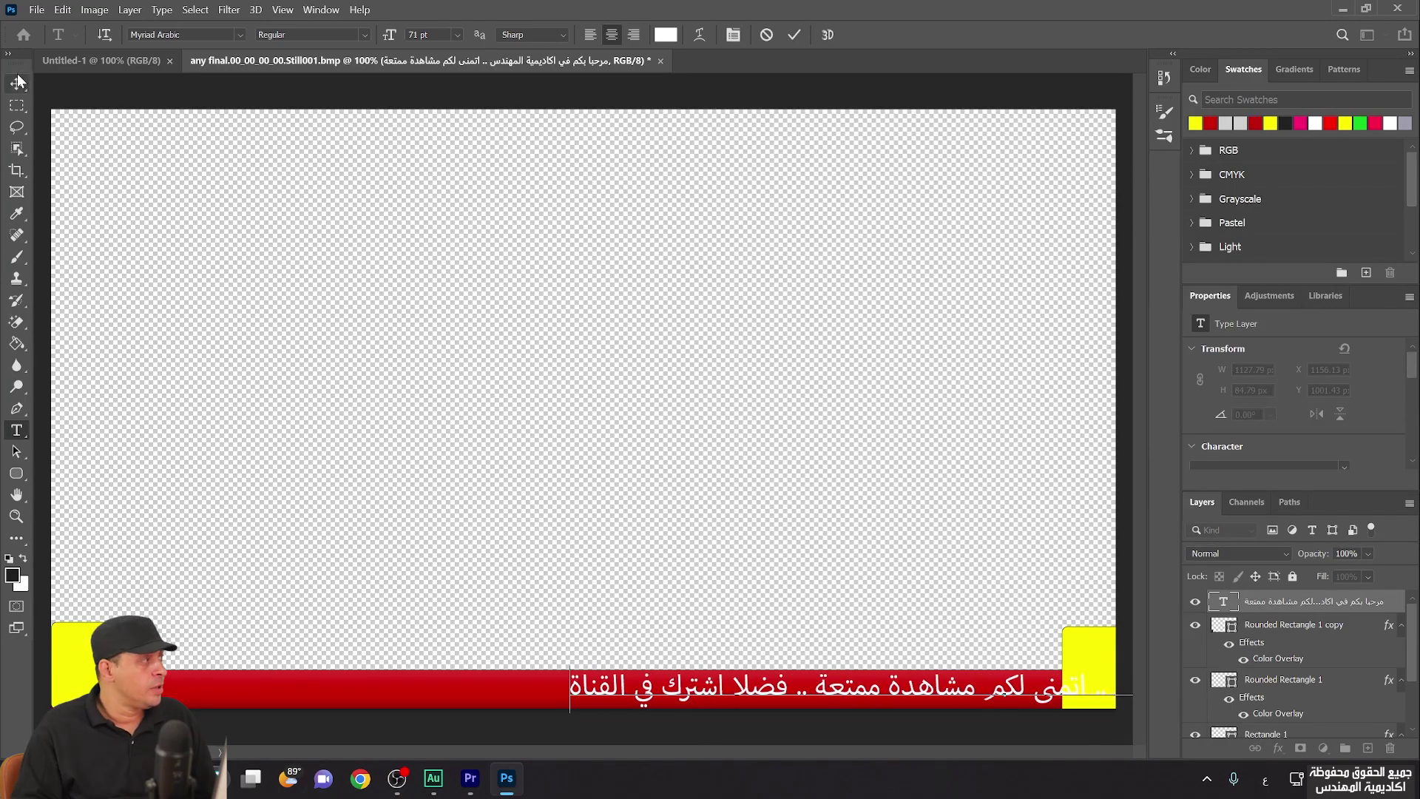
{"action": "left_click", "coordinate": [16, 84]}
{"action": "left_click_drag", "start_coordinate": [856, 692], "coordinate": [465, 695]}
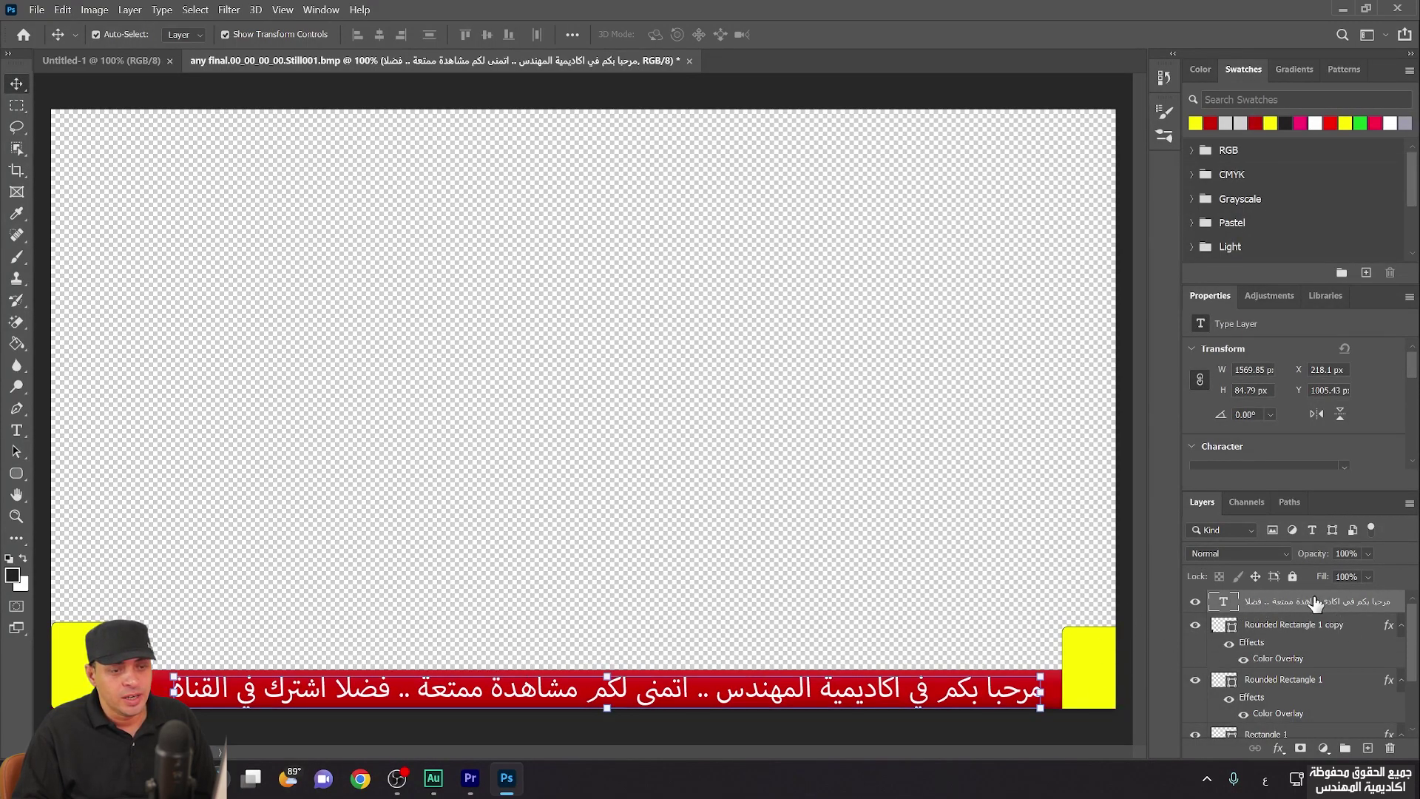
Hide the red bar and both yellow box layers, keeping the background off so only the caption remains
{"action": "scroll", "coordinate": [1202, 636], "scroll_direction": "down", "scroll_amount": 2}
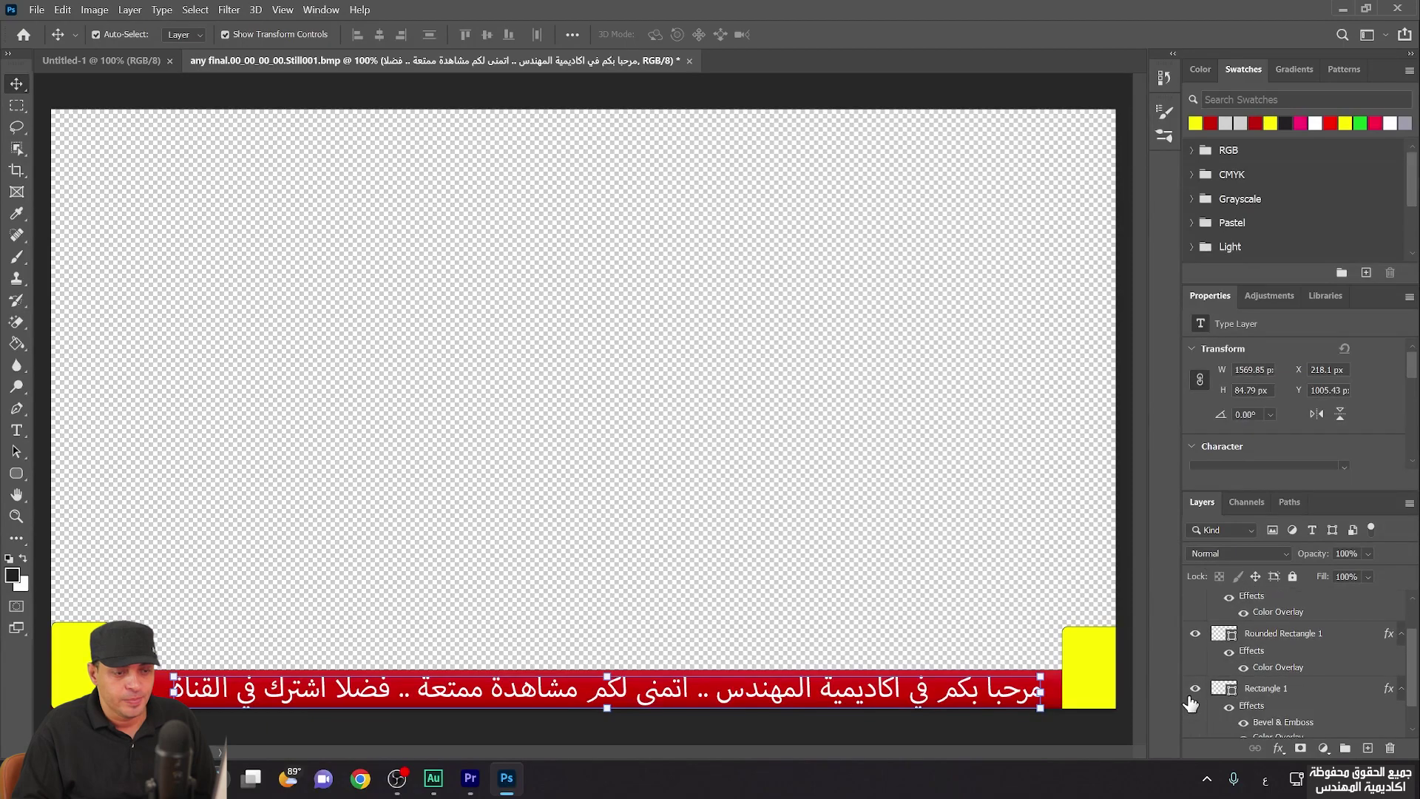
{"action": "scroll", "coordinate": [1198, 657], "scroll_direction": "down", "scroll_amount": 1}
{"action": "left_click", "coordinate": [1195, 653]}
{"action": "left_click", "coordinate": [1195, 600]}
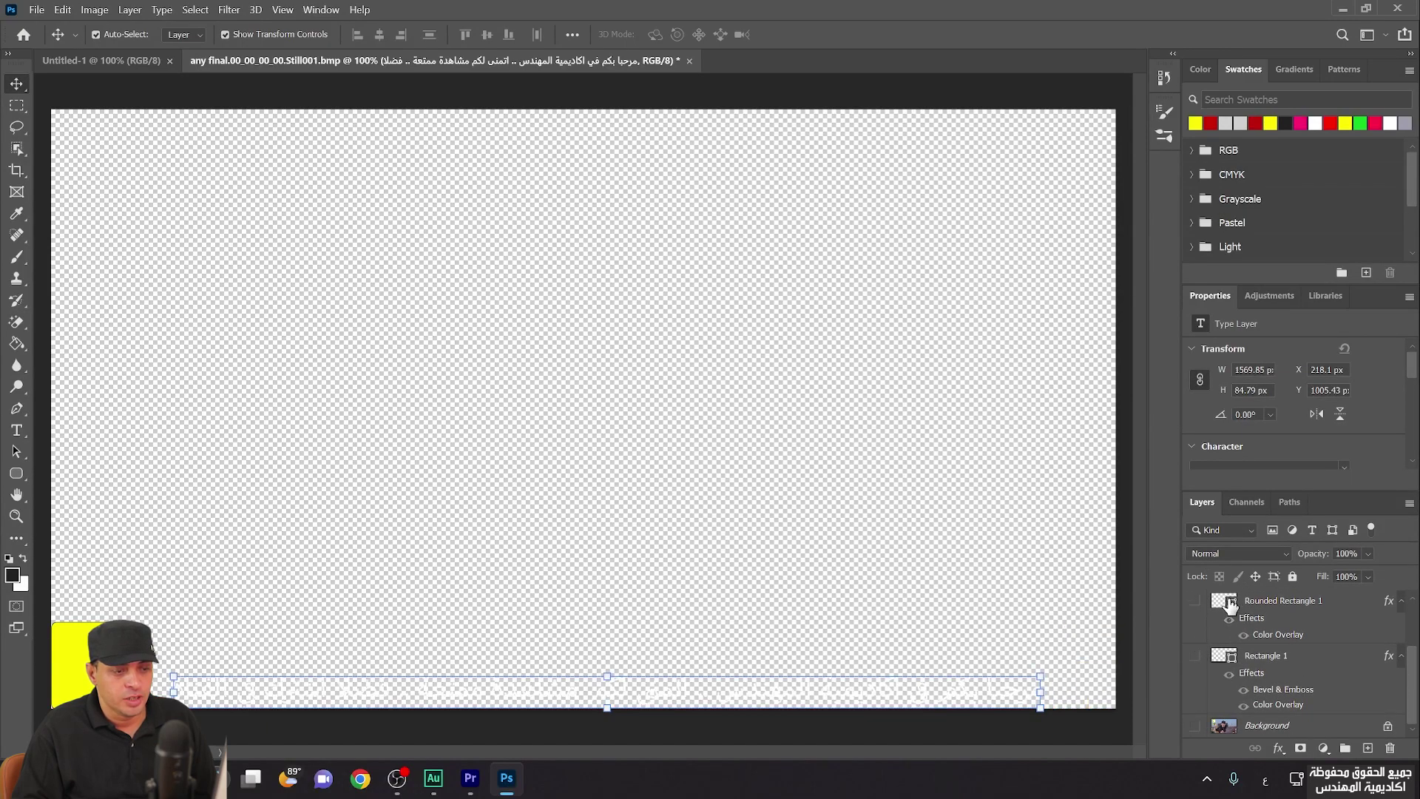
{"action": "scroll", "coordinate": [1198, 607], "scroll_direction": "up", "scroll_amount": 1}
{"action": "scroll", "coordinate": [1198, 606], "scroll_direction": "up", "scroll_amount": 1}
{"action": "scroll", "coordinate": [1209, 677], "scroll_direction": "up", "scroll_amount": 1}
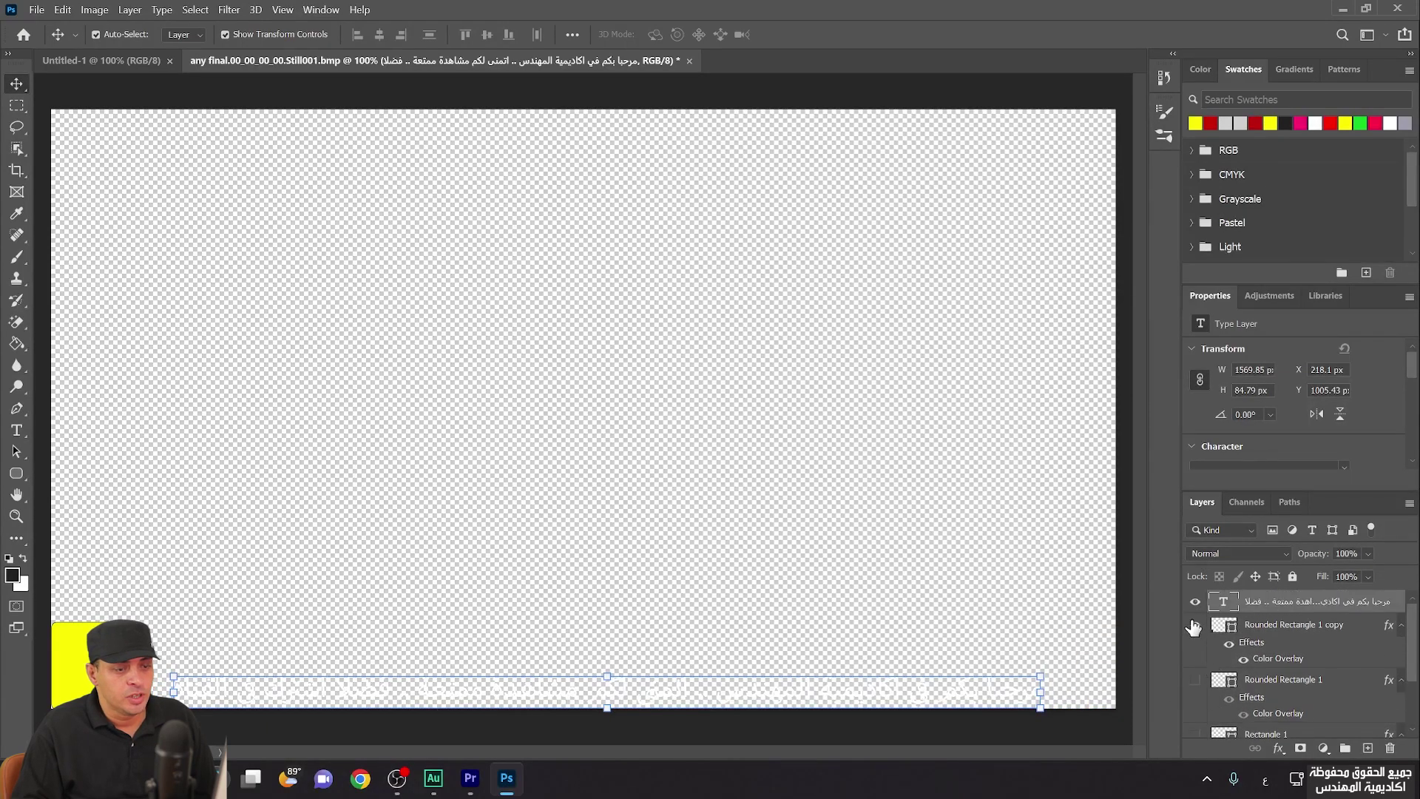
{"action": "left_click", "coordinate": [1195, 626]}
{"action": "left_click", "coordinate": [734, 592]}
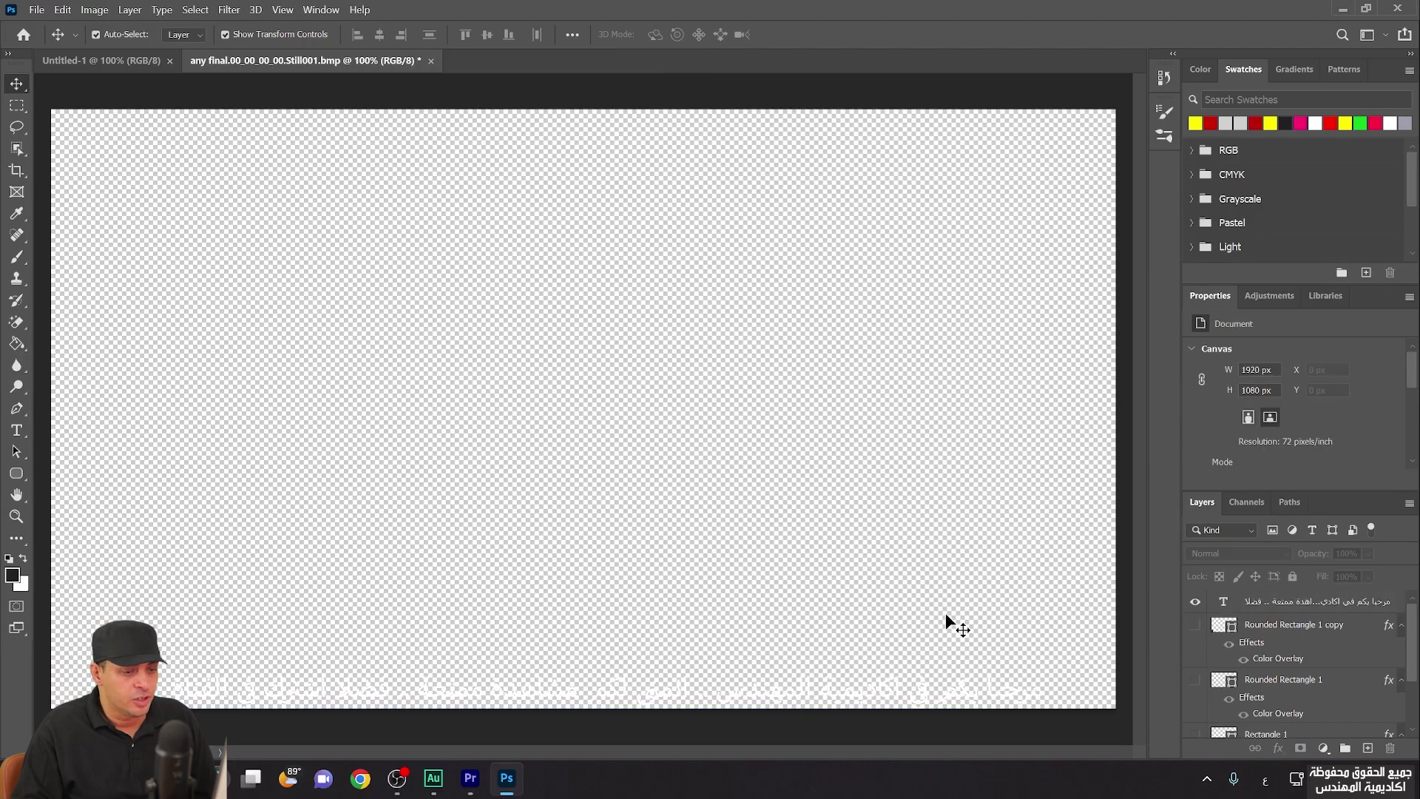
{"action": "scroll", "coordinate": [1198, 669], "scroll_direction": "down", "scroll_amount": 2}
{"action": "left_click", "coordinate": [1195, 727]}
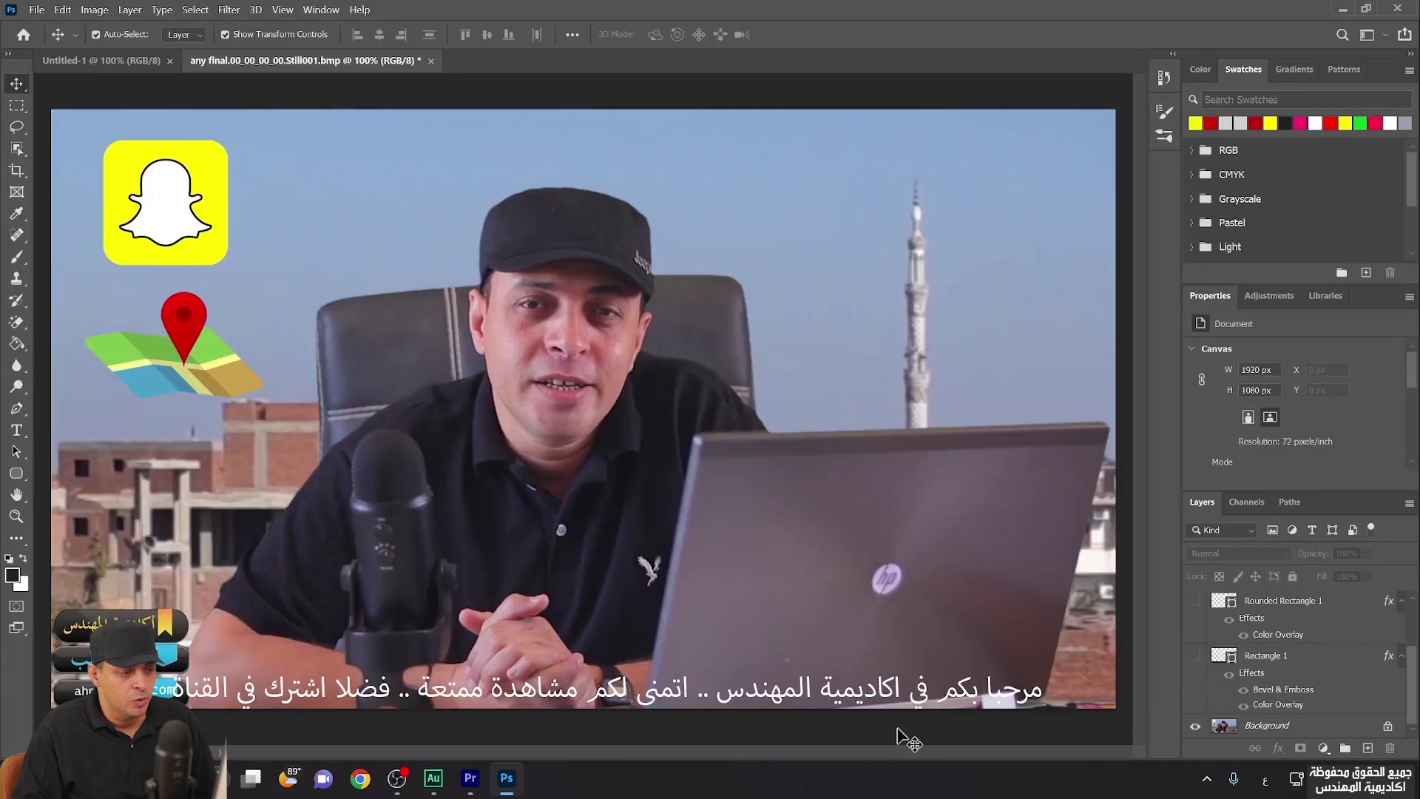
{"action": "left_click", "coordinate": [1195, 727]}
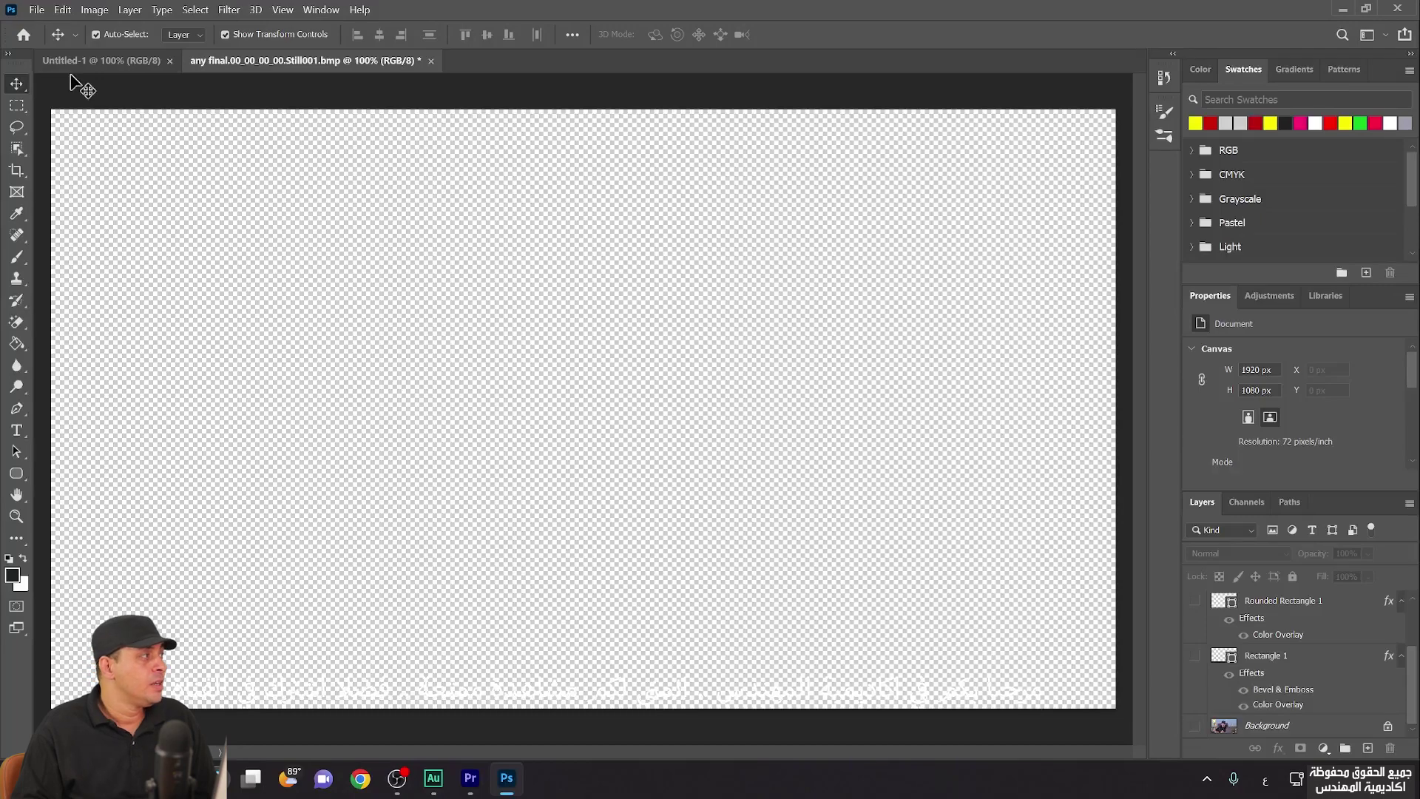
Quick-export the caption-only document as a PNG saved to the Desktop
{"action": "left_click", "coordinate": [36, 10]}
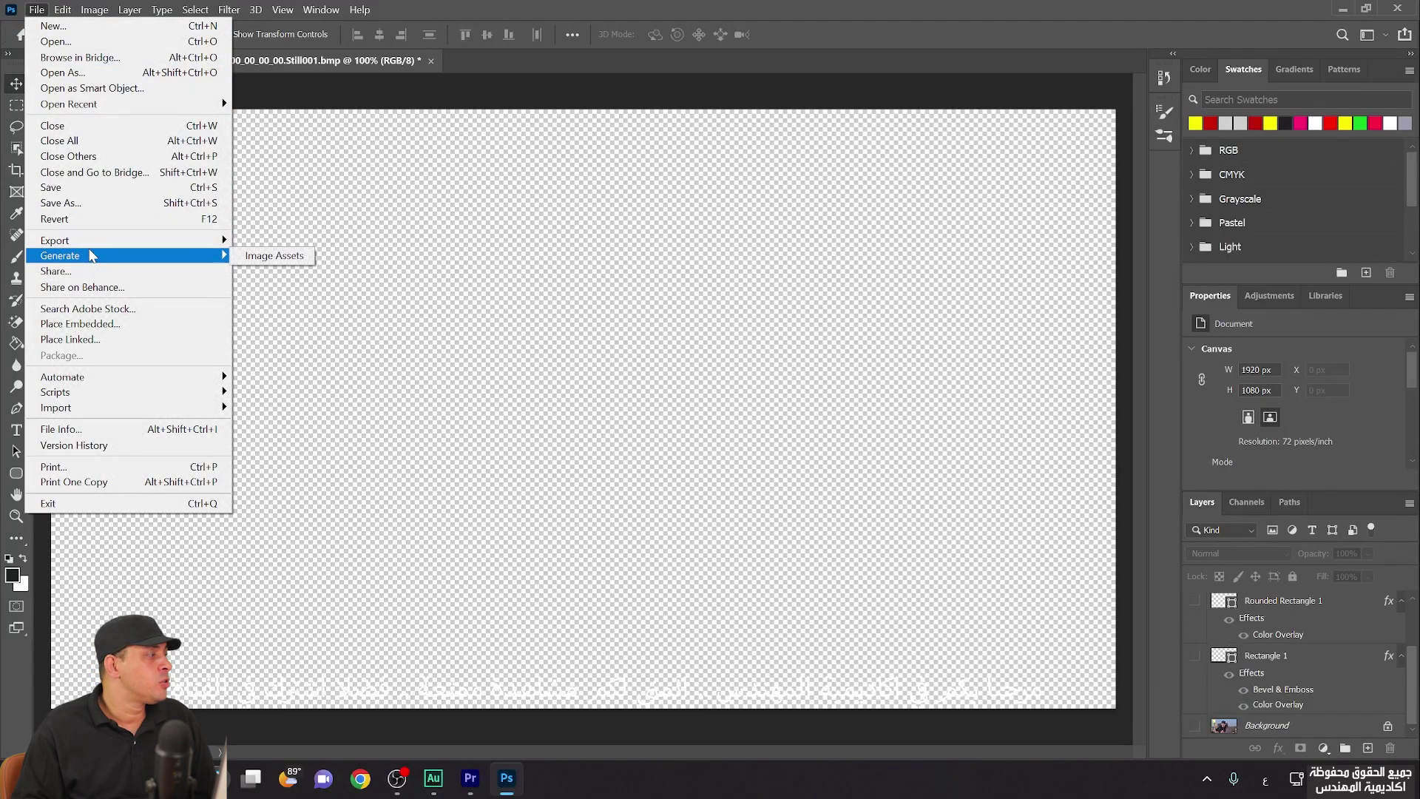
{"action": "mouse_move", "coordinate": [111, 240]}
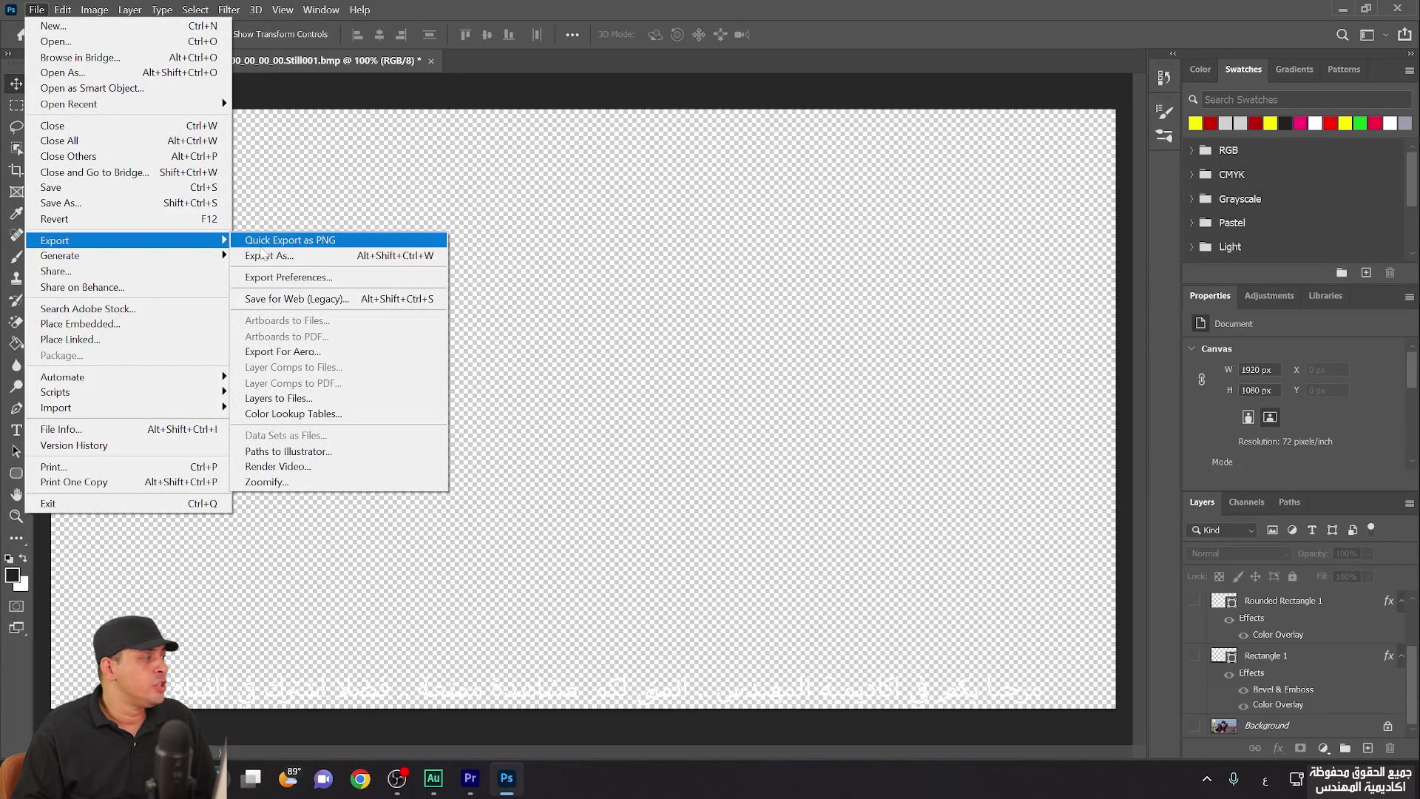
{"action": "left_click", "coordinate": [363, 244]}
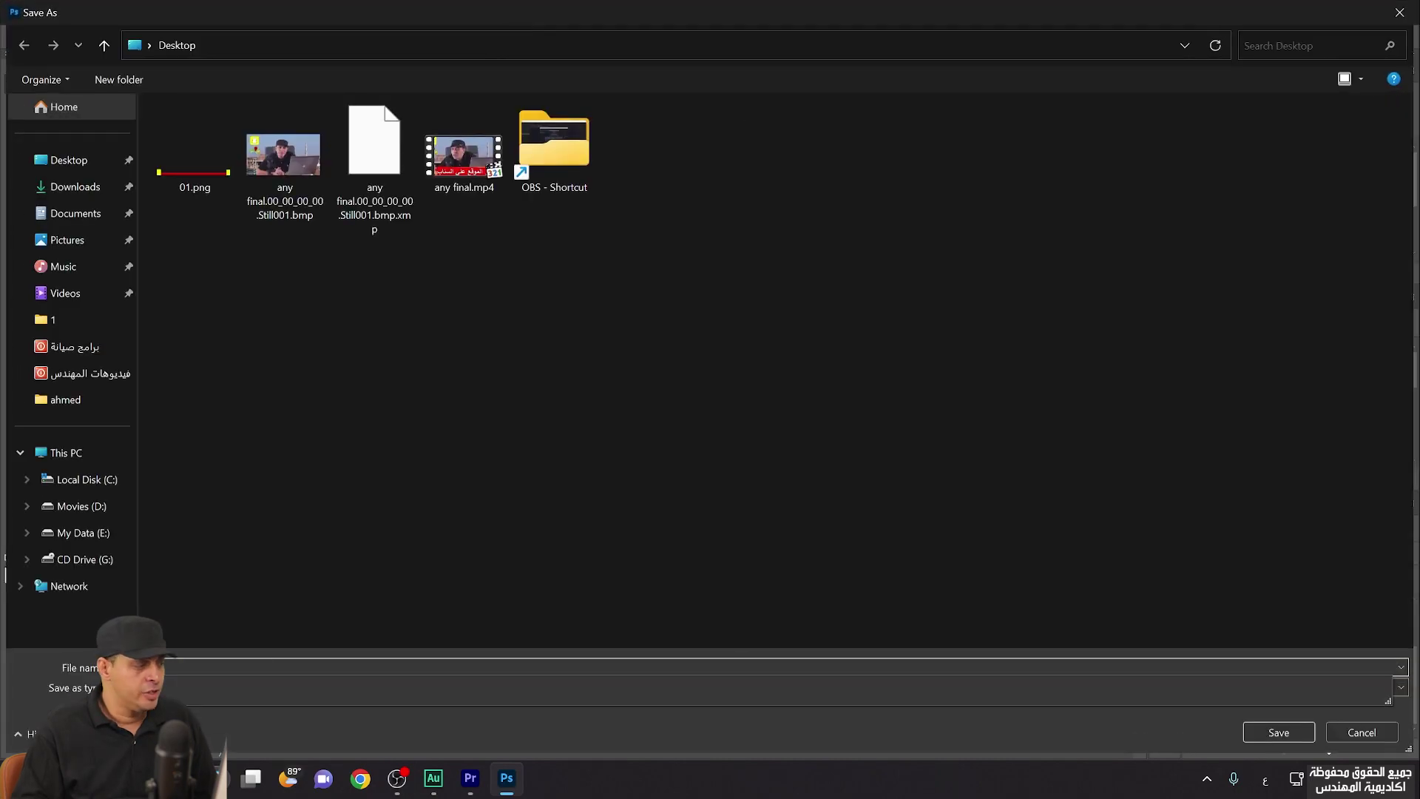
{"action": "left_click", "coordinate": [1266, 730]}
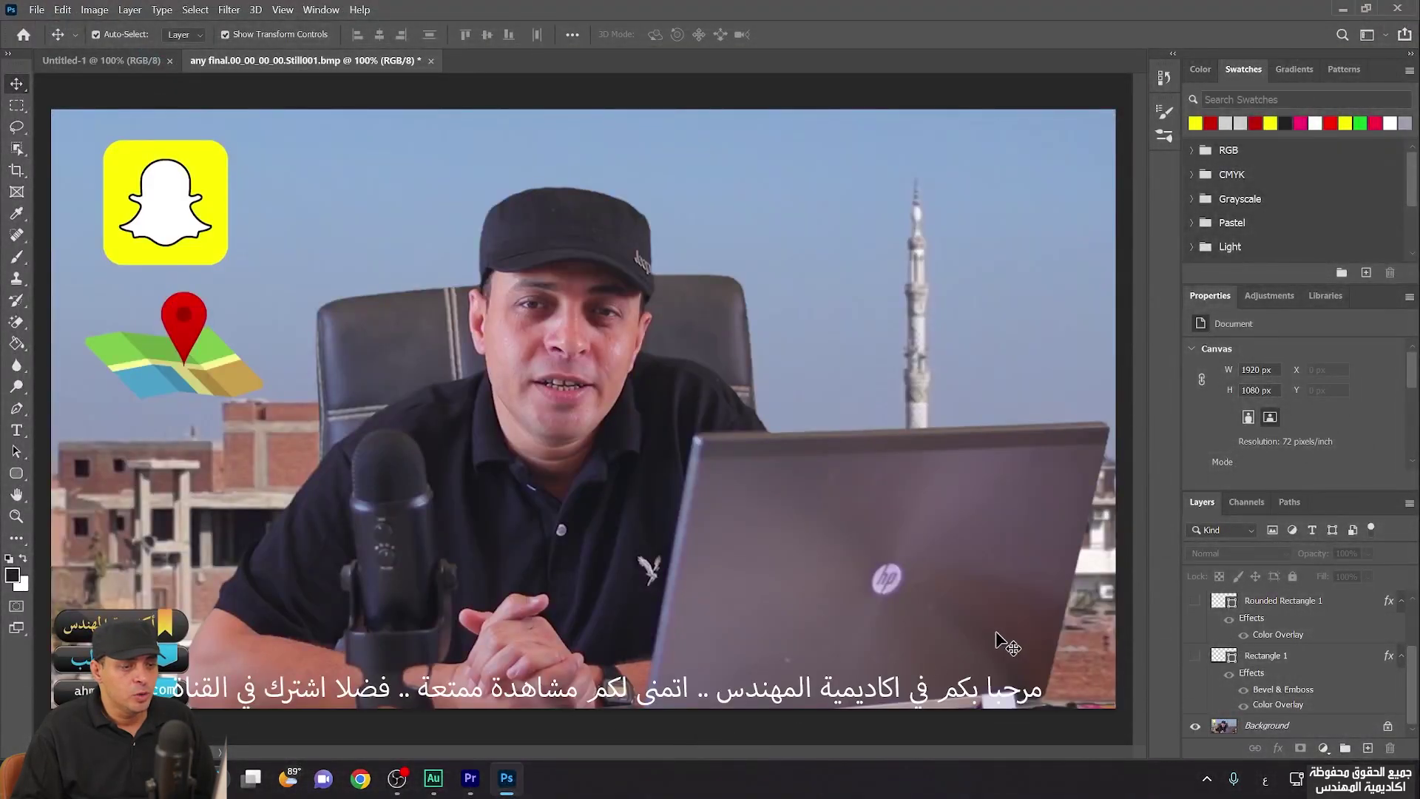
Replace the caption text with 'للتعرف على القناة بشكل اكبر تصفح قوائم التشغيل في القناة'
{"action": "scroll", "coordinate": [1250, 674], "scroll_direction": "up", "scroll_amount": 2}
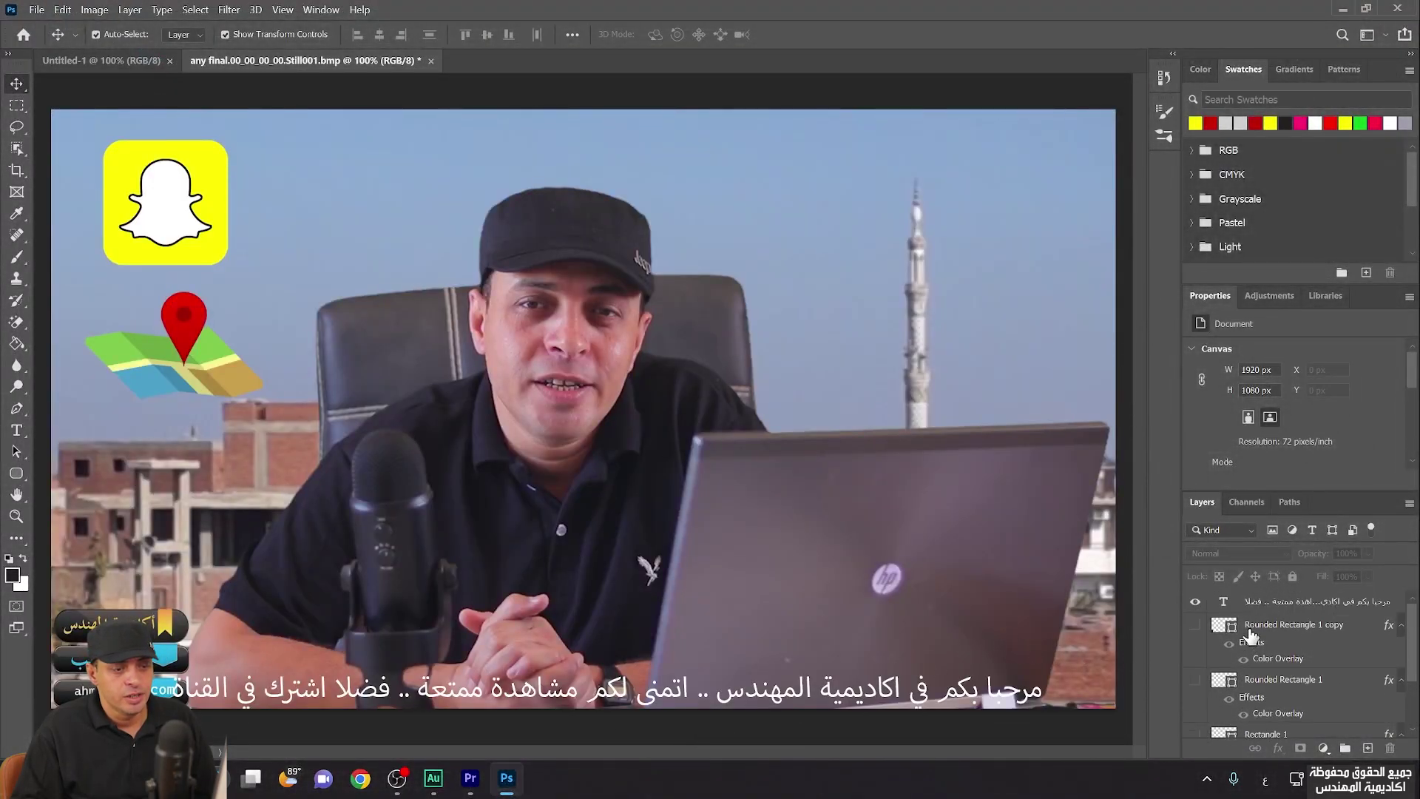
{"action": "double_click", "coordinate": [1225, 603]}
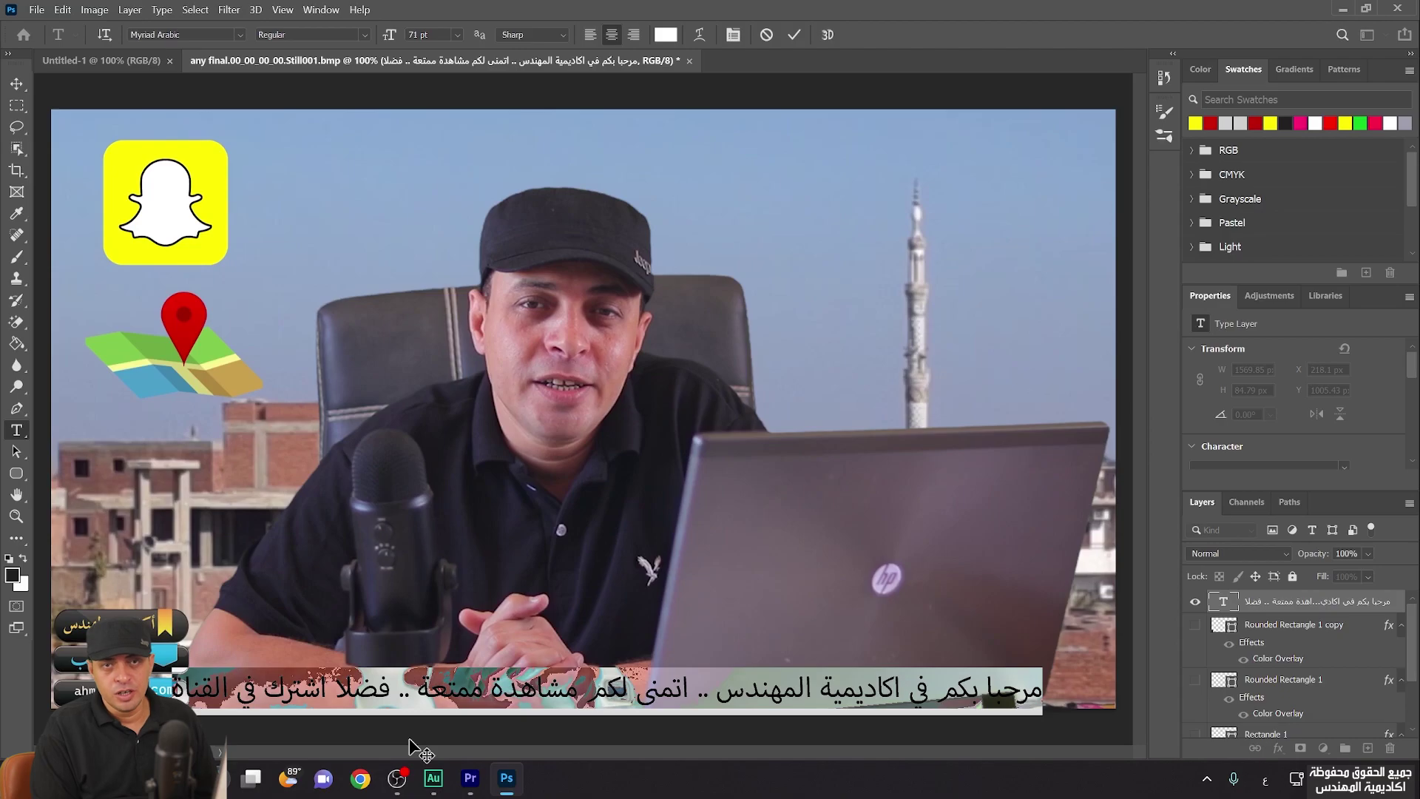
{"action": "type", "text": "للتعرف على القناة بشكل اكبر تصفح قوائم التغ"}
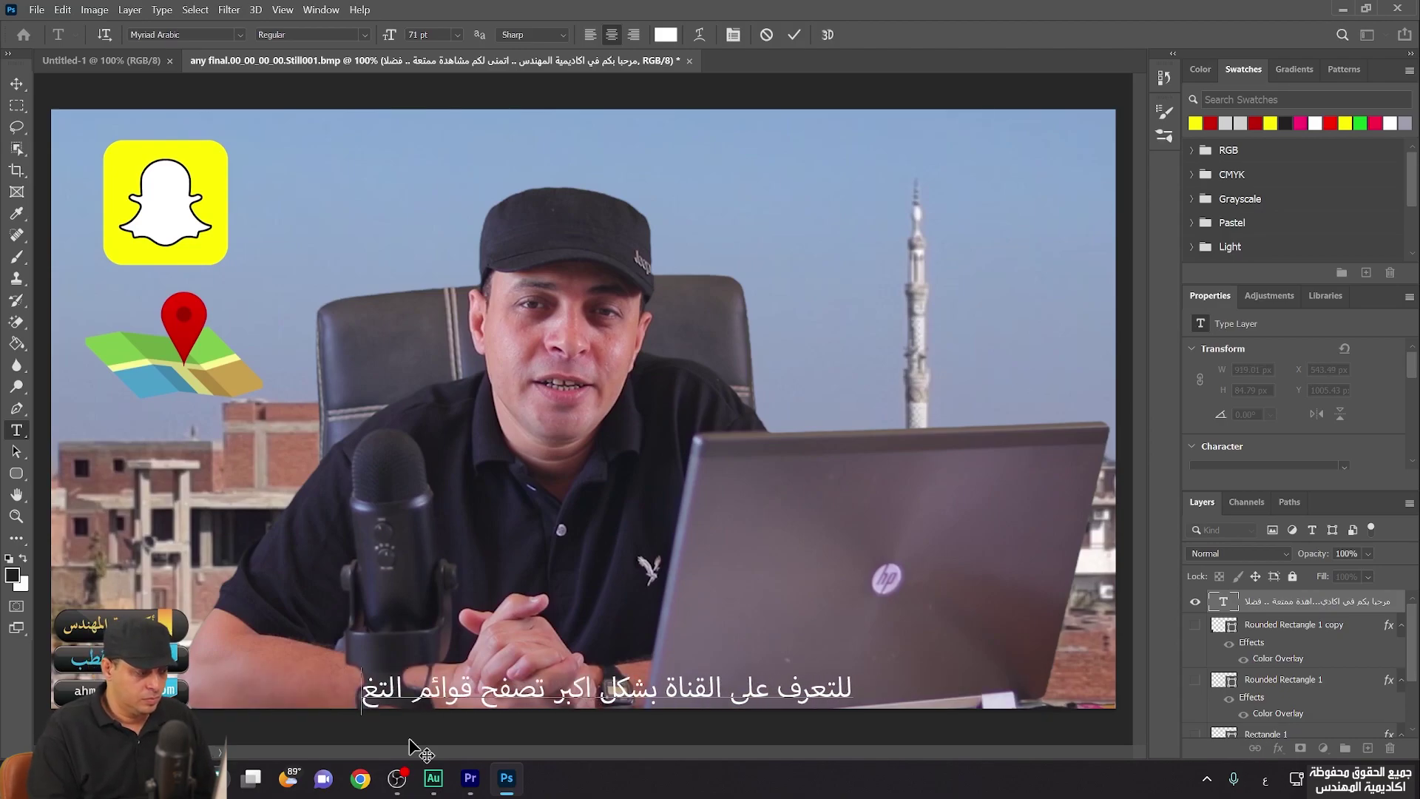
{"action": "key", "text": "BackSpace"}
{"action": "type", "text": "شغيل في القناة"}
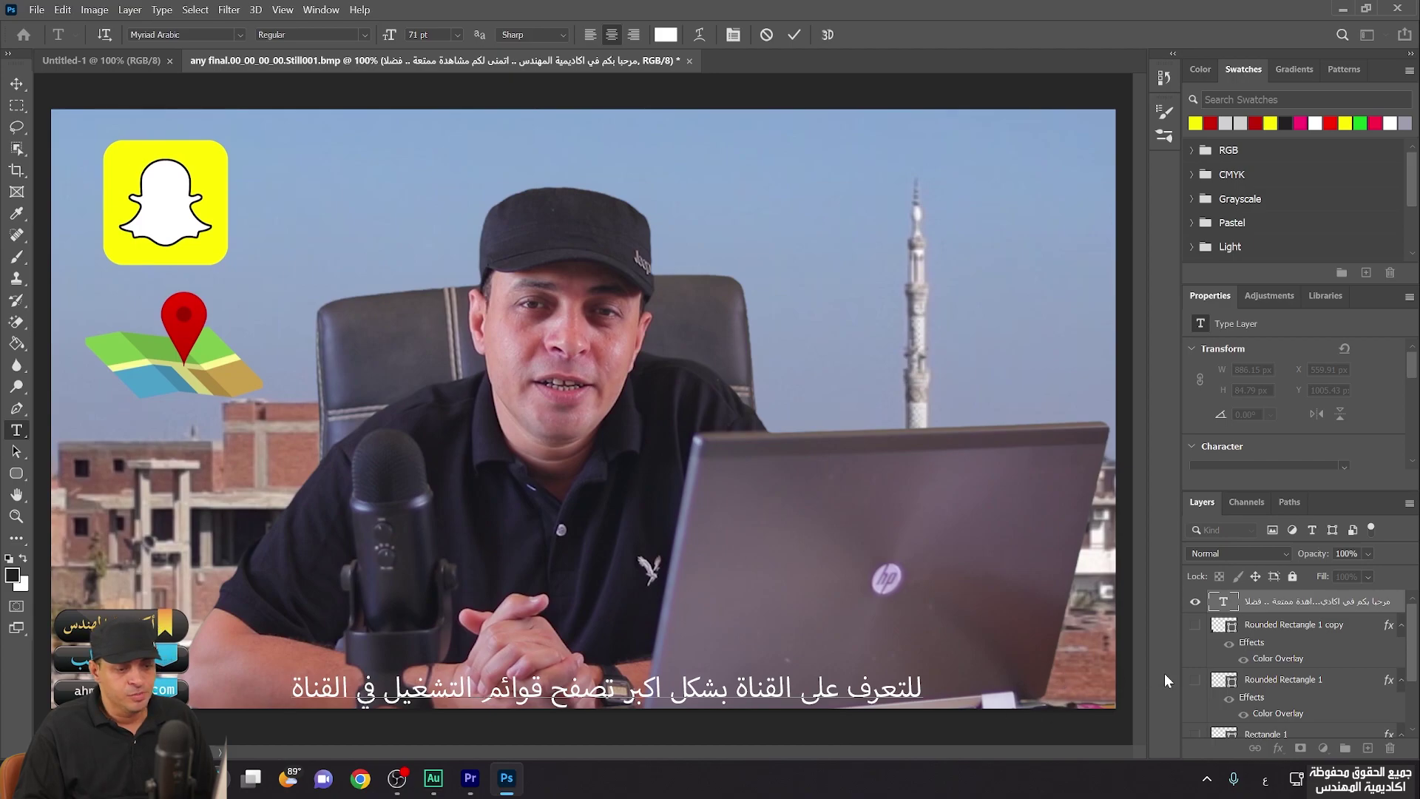
{"action": "scroll", "coordinate": [1225, 728], "scroll_direction": "down", "scroll_amount": 2}
{"action": "key", "text": "ctrl+Return"}
{"action": "key", "text": "v"}
Hide the background and quick-export the new caption alone as a PNG to the Desktop
{"action": "left_click", "coordinate": [1194, 727]}
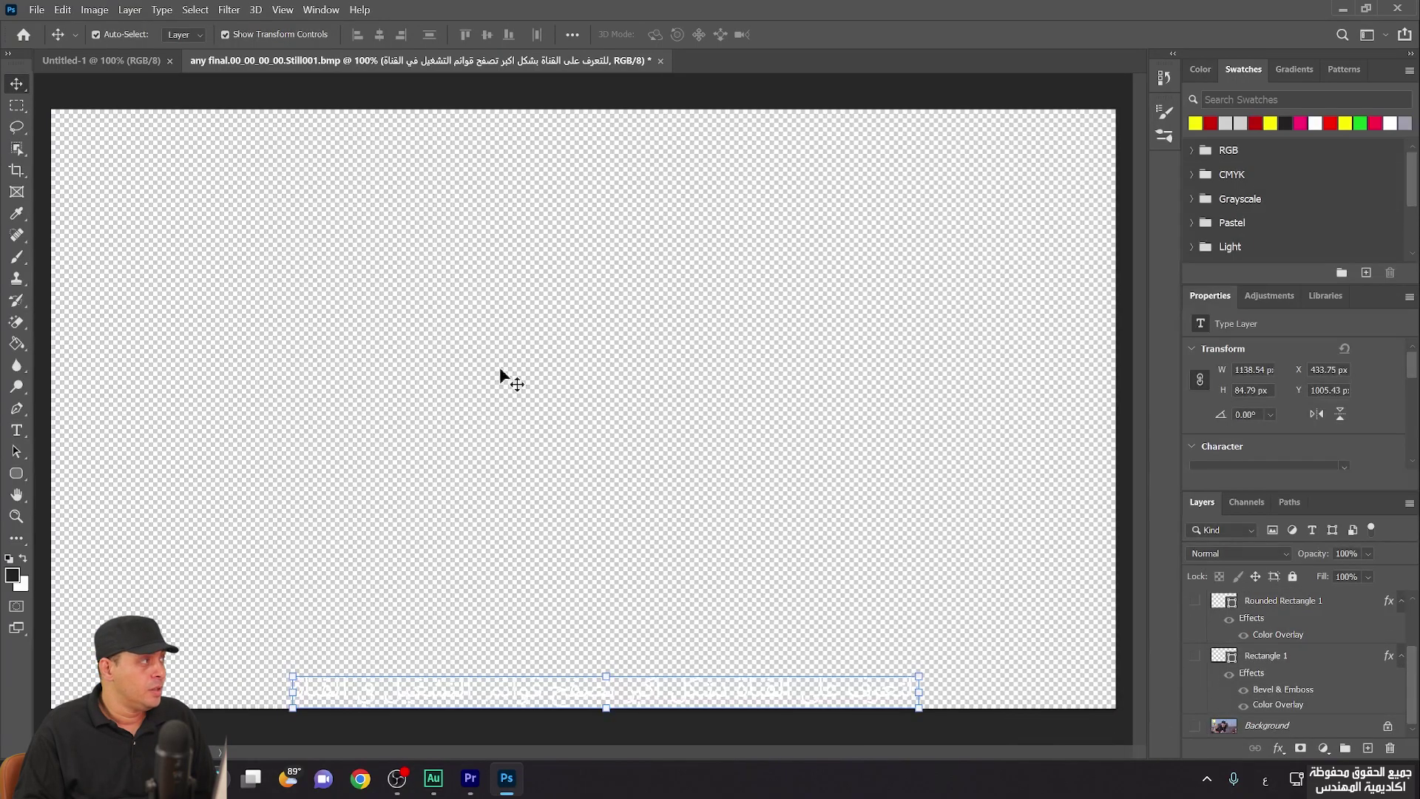
{"action": "left_click", "coordinate": [35, 10]}
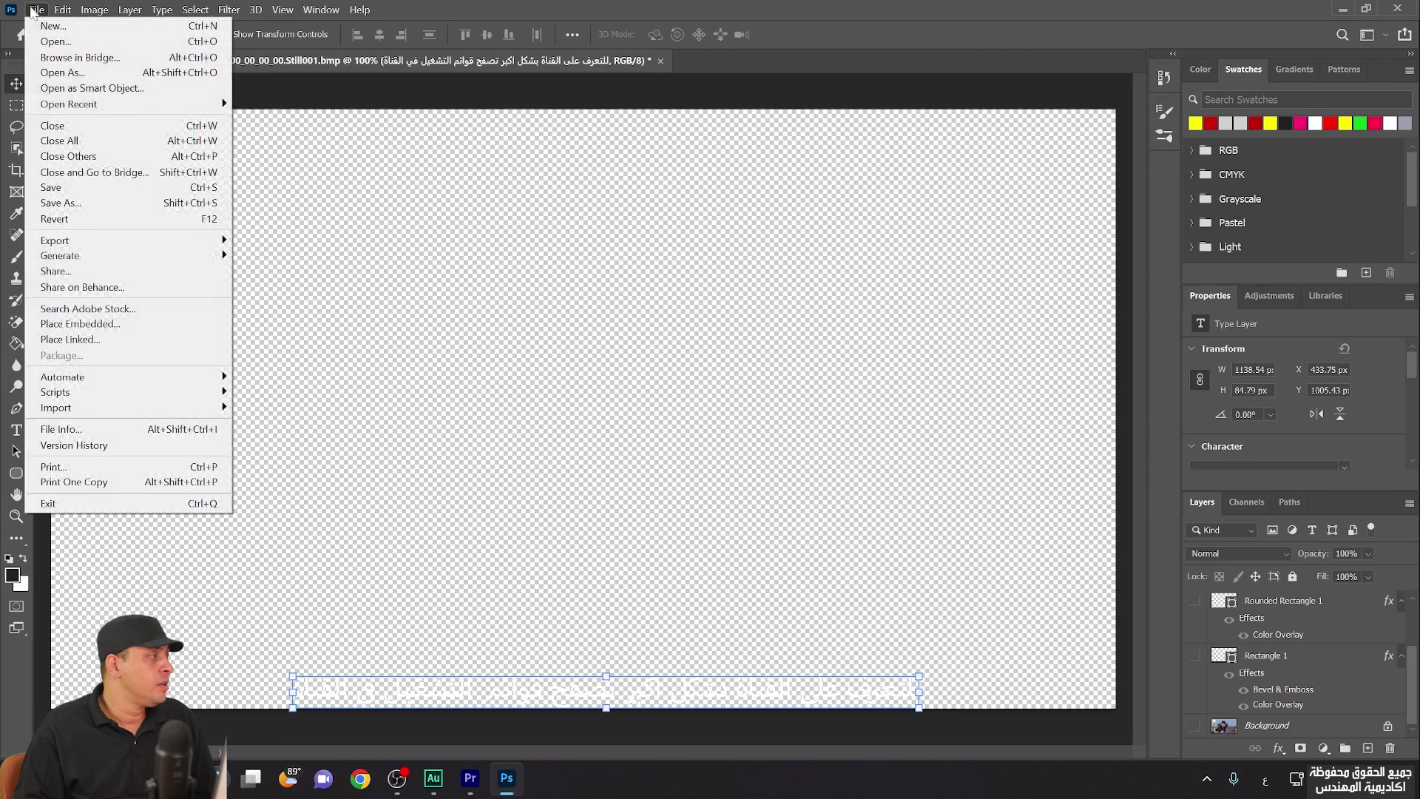
{"action": "mouse_move", "coordinate": [92, 241]}
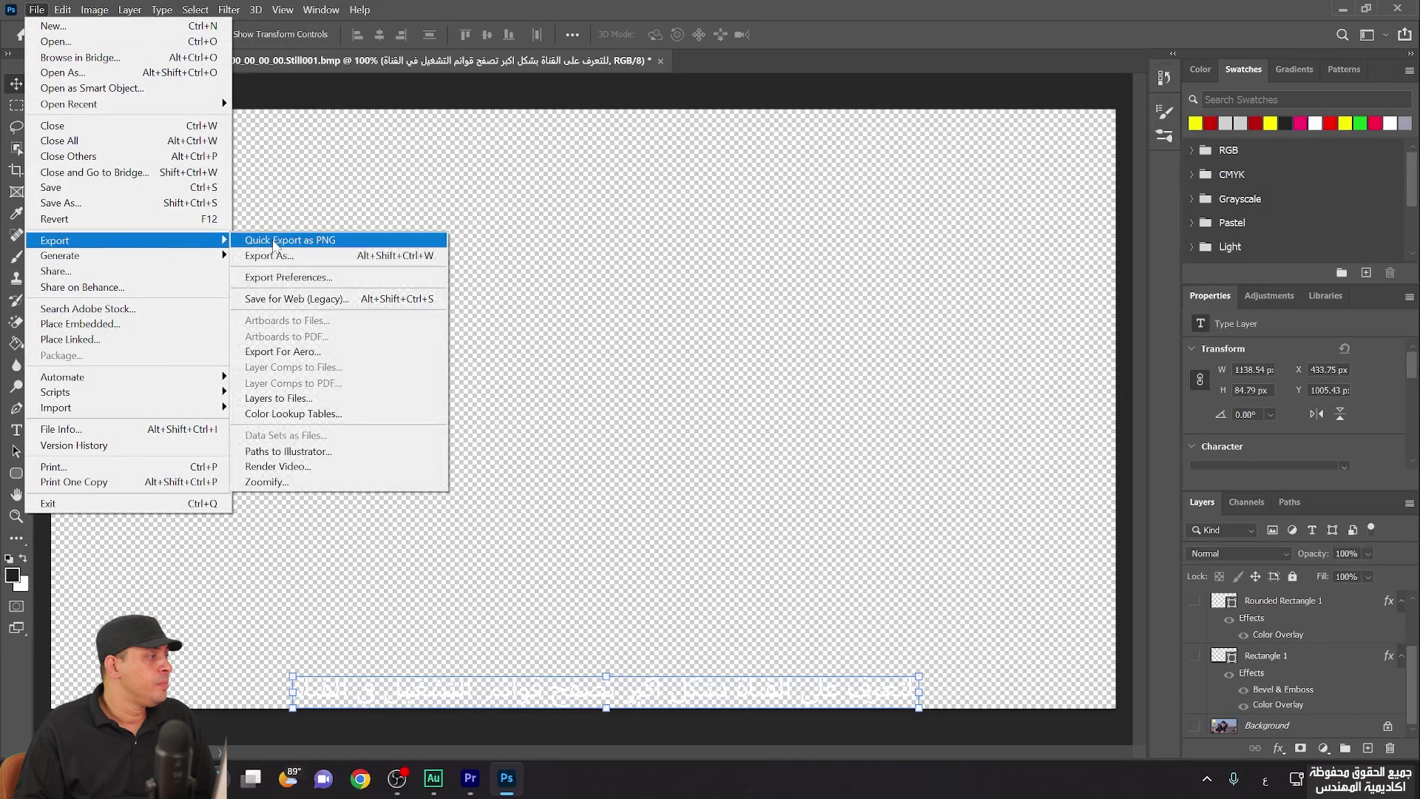
{"action": "left_click", "coordinate": [274, 242]}
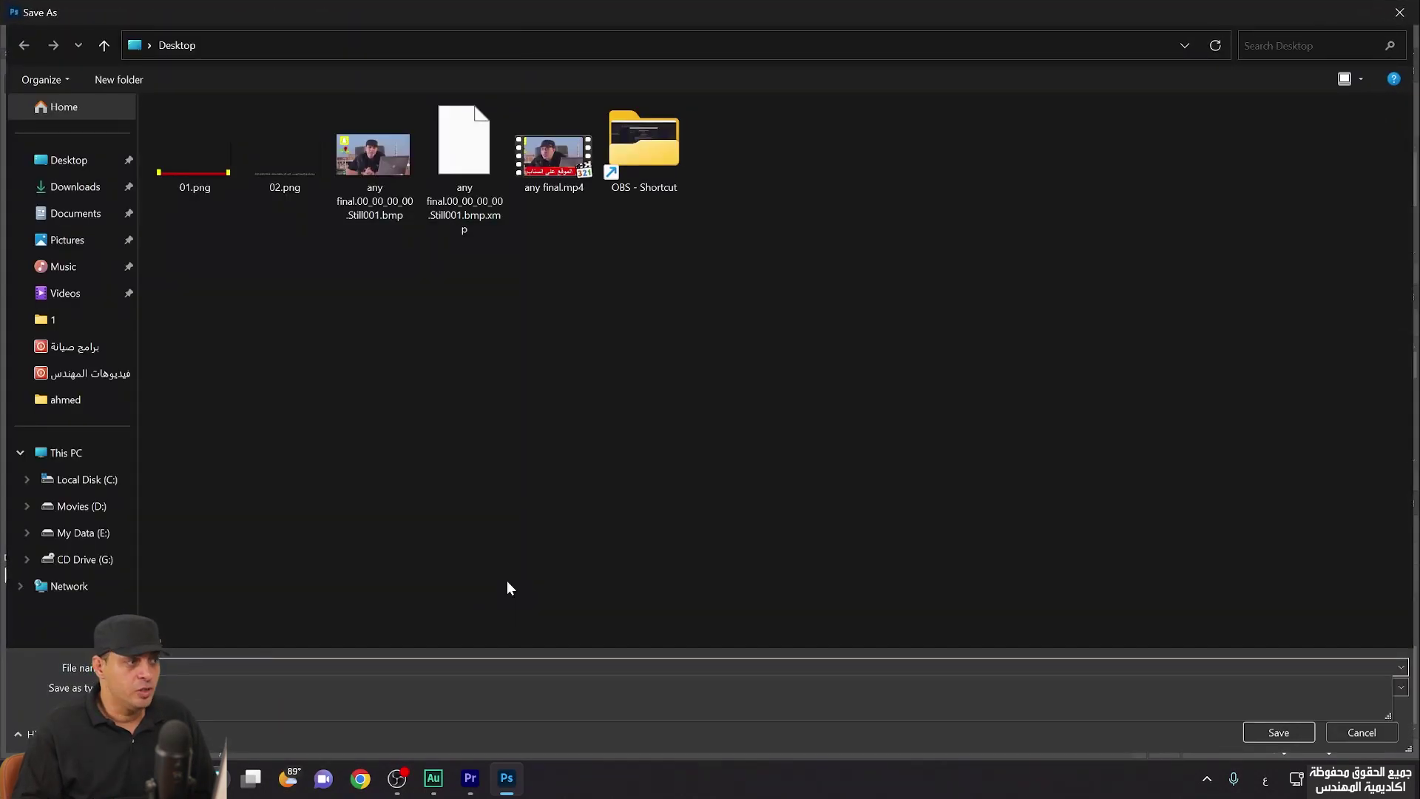
{"action": "left_click", "coordinate": [1277, 732]}
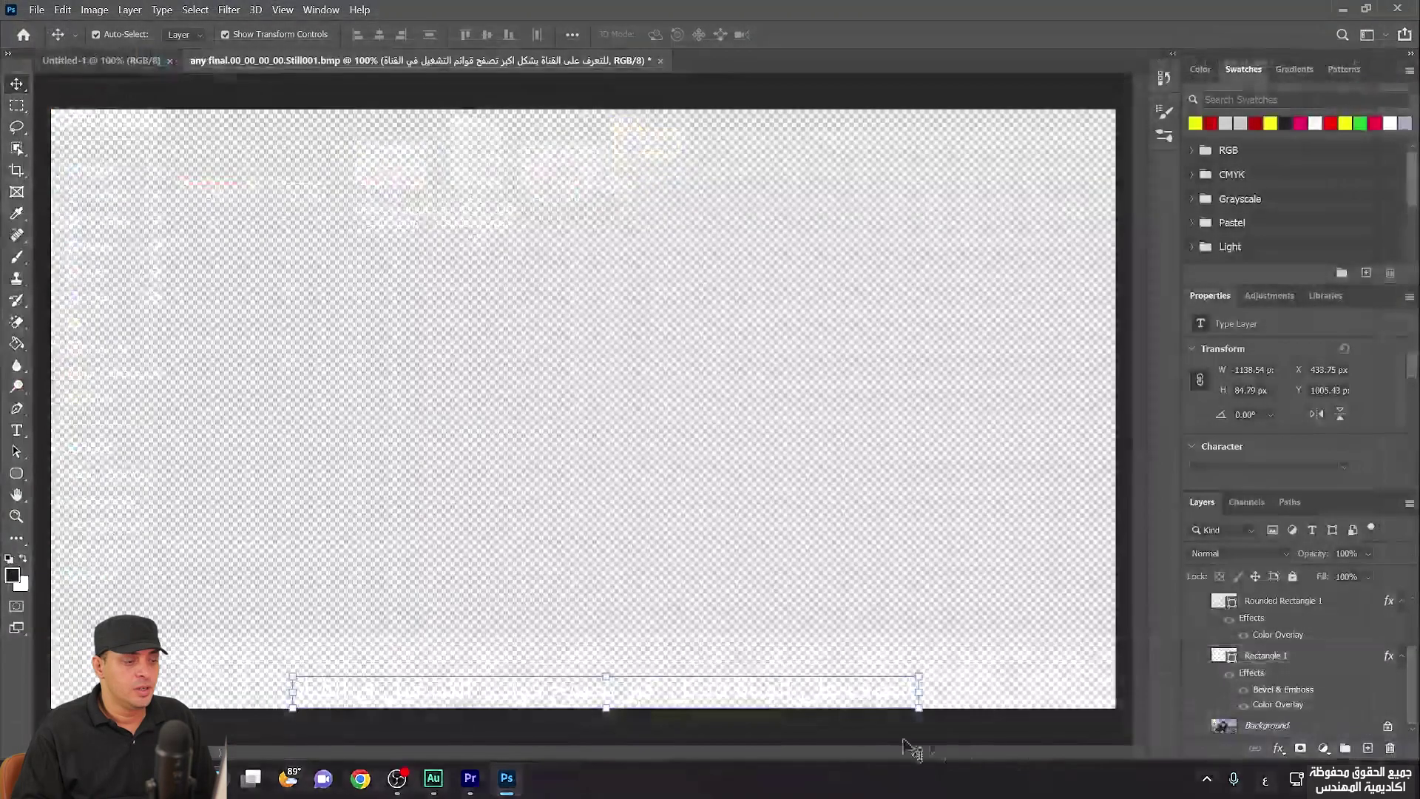
Replace the caption text with 'سبحان الله وبحمده سبحان الله العظيم'
{"action": "left_click", "coordinate": [1196, 724]}
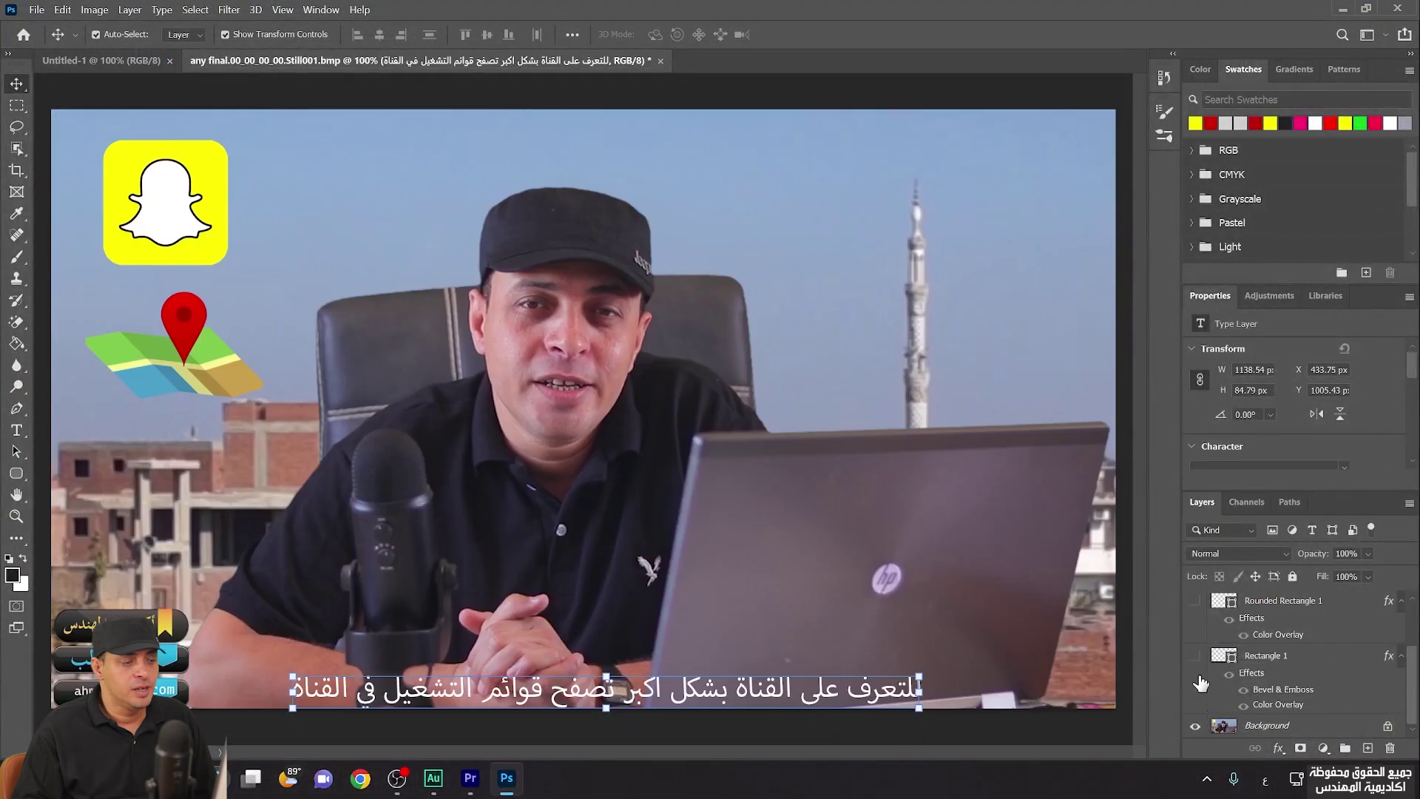
{"action": "scroll", "coordinate": [1300, 640], "scroll_direction": "up", "scroll_amount": 3}
{"action": "double_click", "coordinate": [1224, 607]}
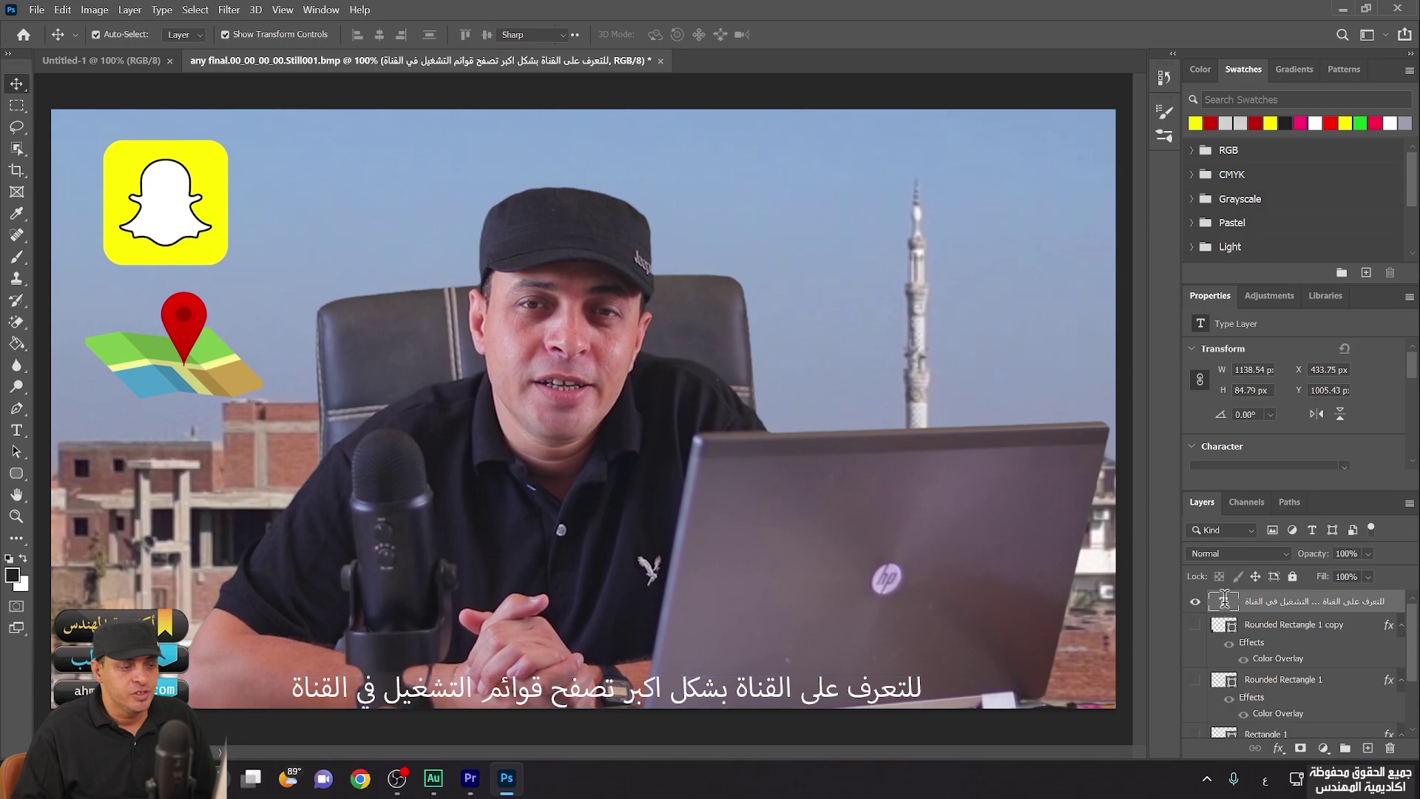
{"action": "type", "text": "سبحان الله وبحمده سبحان الله الع"}
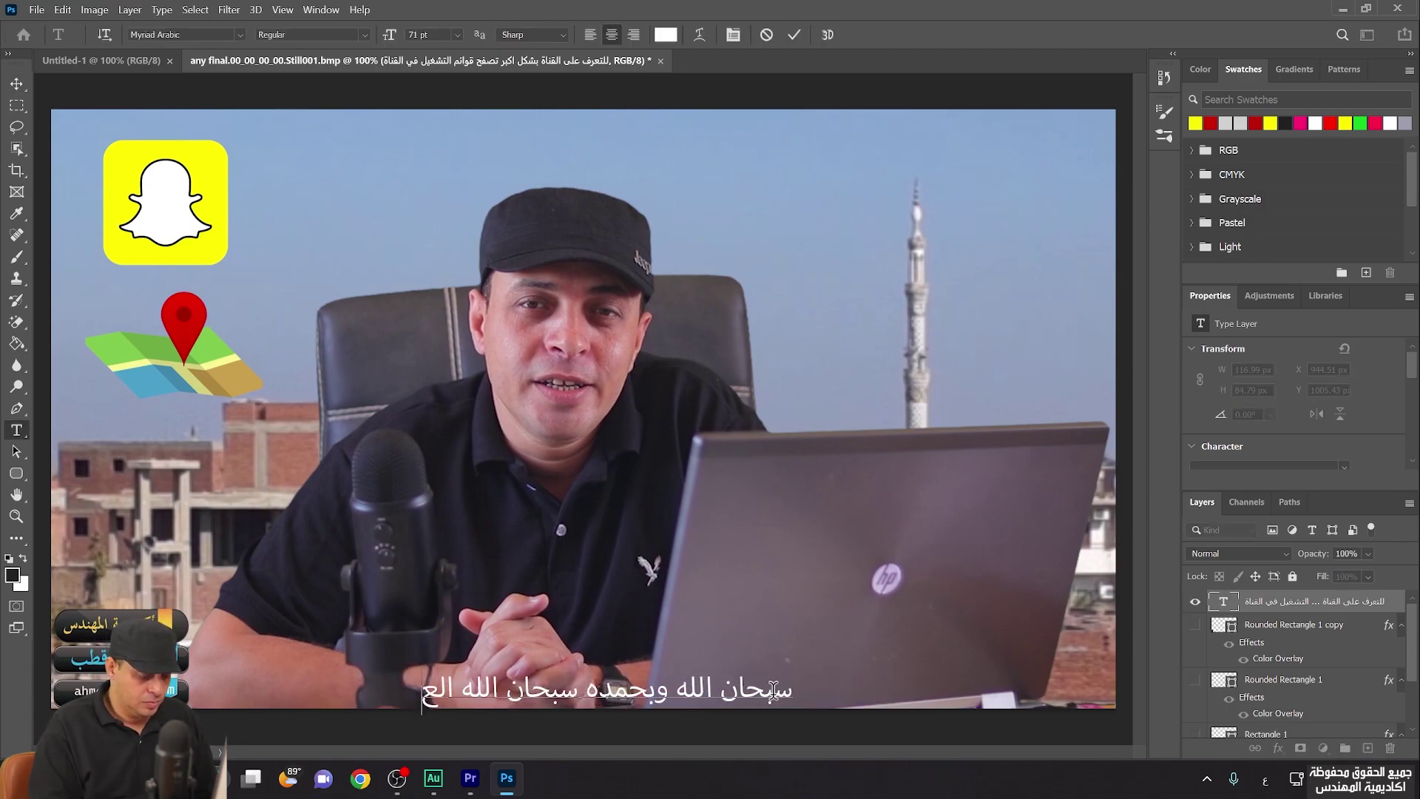
{"action": "type", "text": "ظيم"}
{"action": "left_click", "coordinate": [17, 83]}
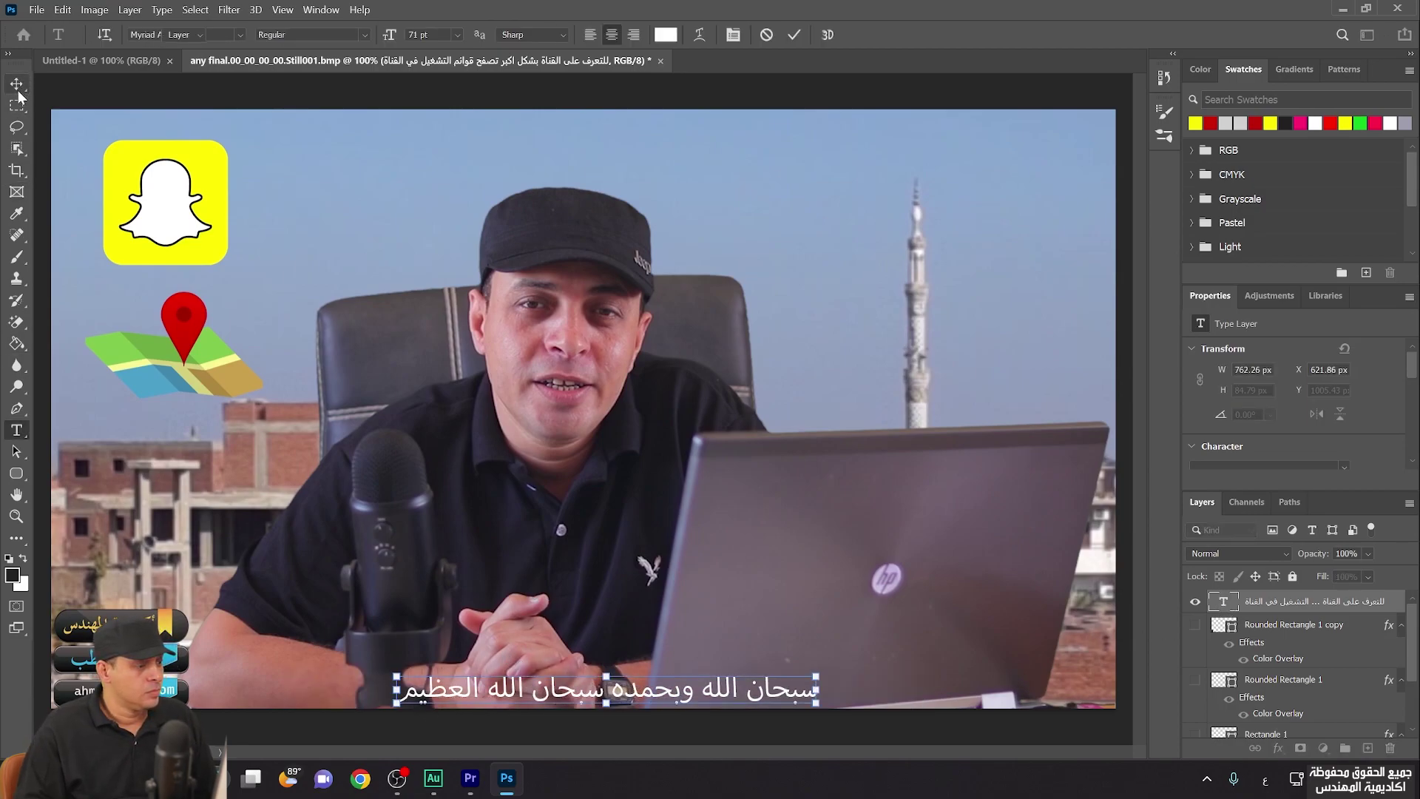
Hide the background, quick-export this caption as a PNG to the Desktop, and minimize Photoshop
{"action": "scroll", "coordinate": [1202, 728], "scroll_direction": "down", "scroll_amount": 3}
{"action": "left_click", "coordinate": [1194, 728]}
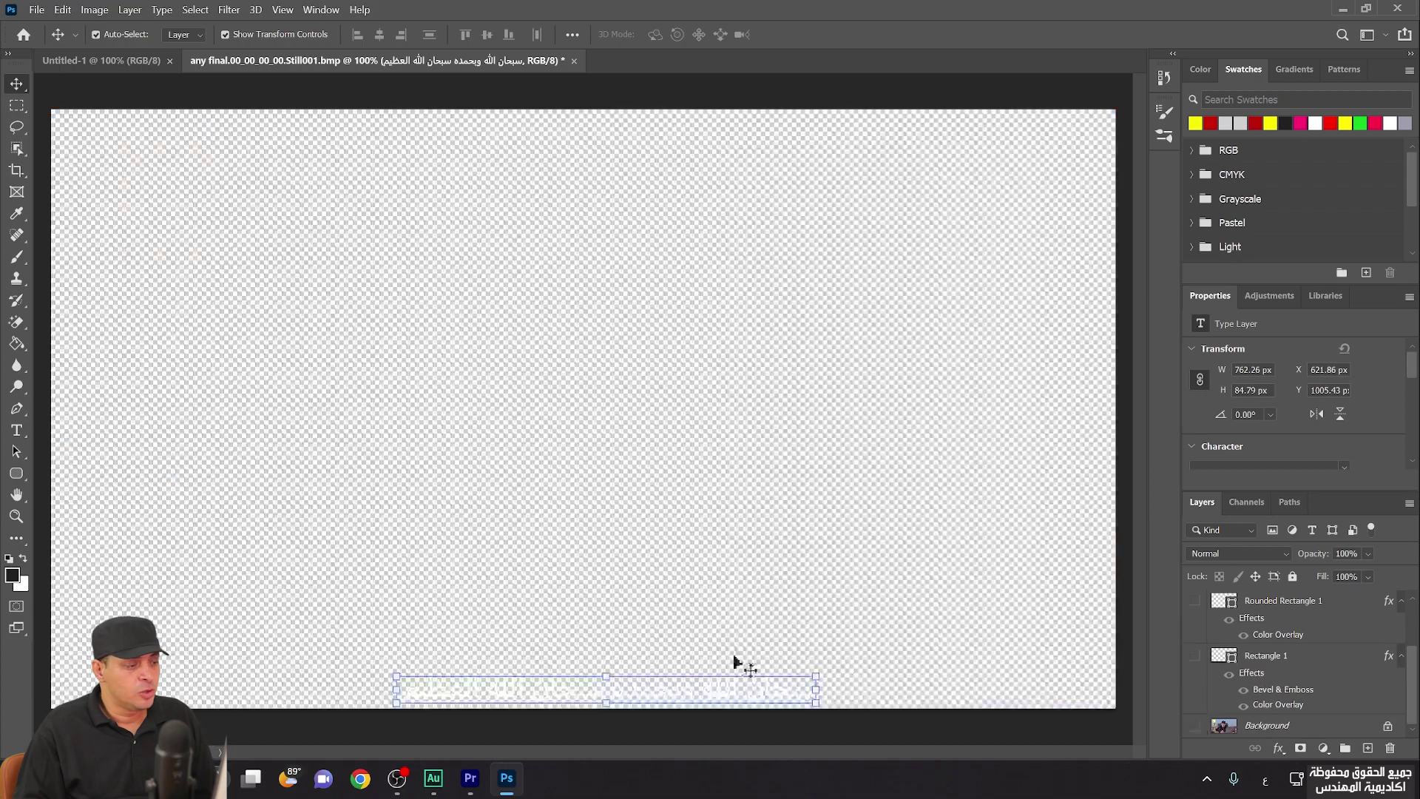
{"action": "left_click", "coordinate": [36, 10]}
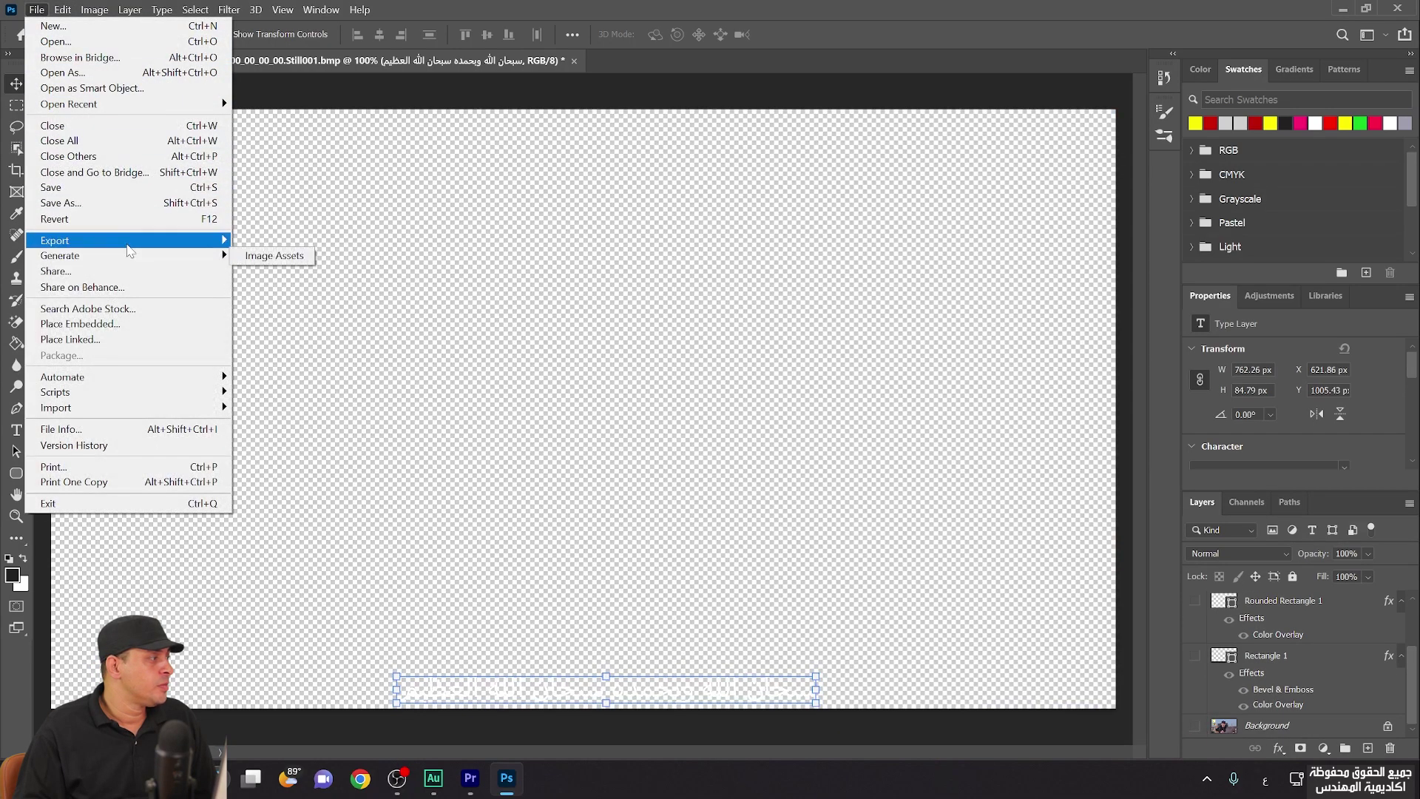
{"action": "mouse_move", "coordinate": [134, 241]}
{"action": "left_click", "coordinate": [313, 241]}
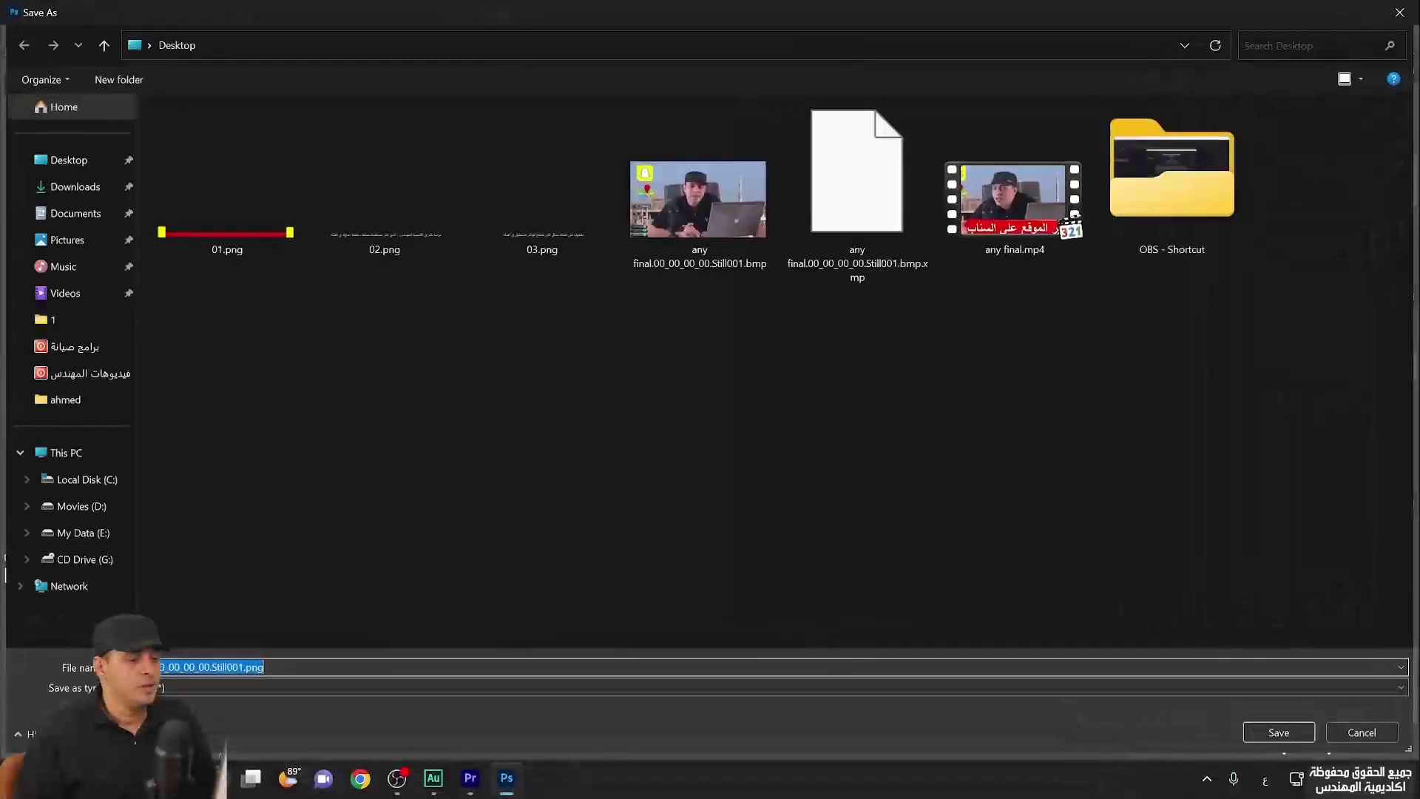
{"action": "left_click", "coordinate": [1260, 726]}
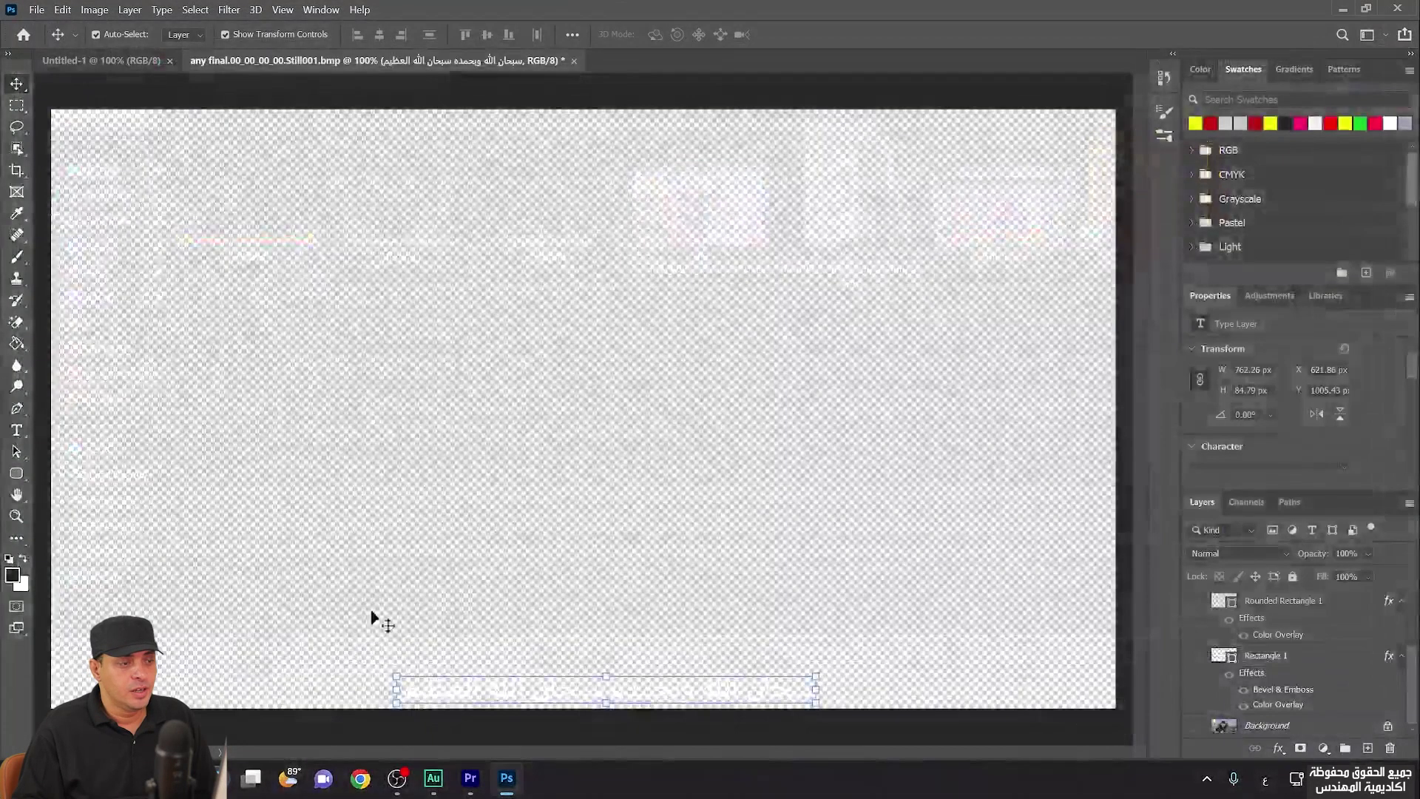
{"action": "left_click", "coordinate": [1339, 8]}
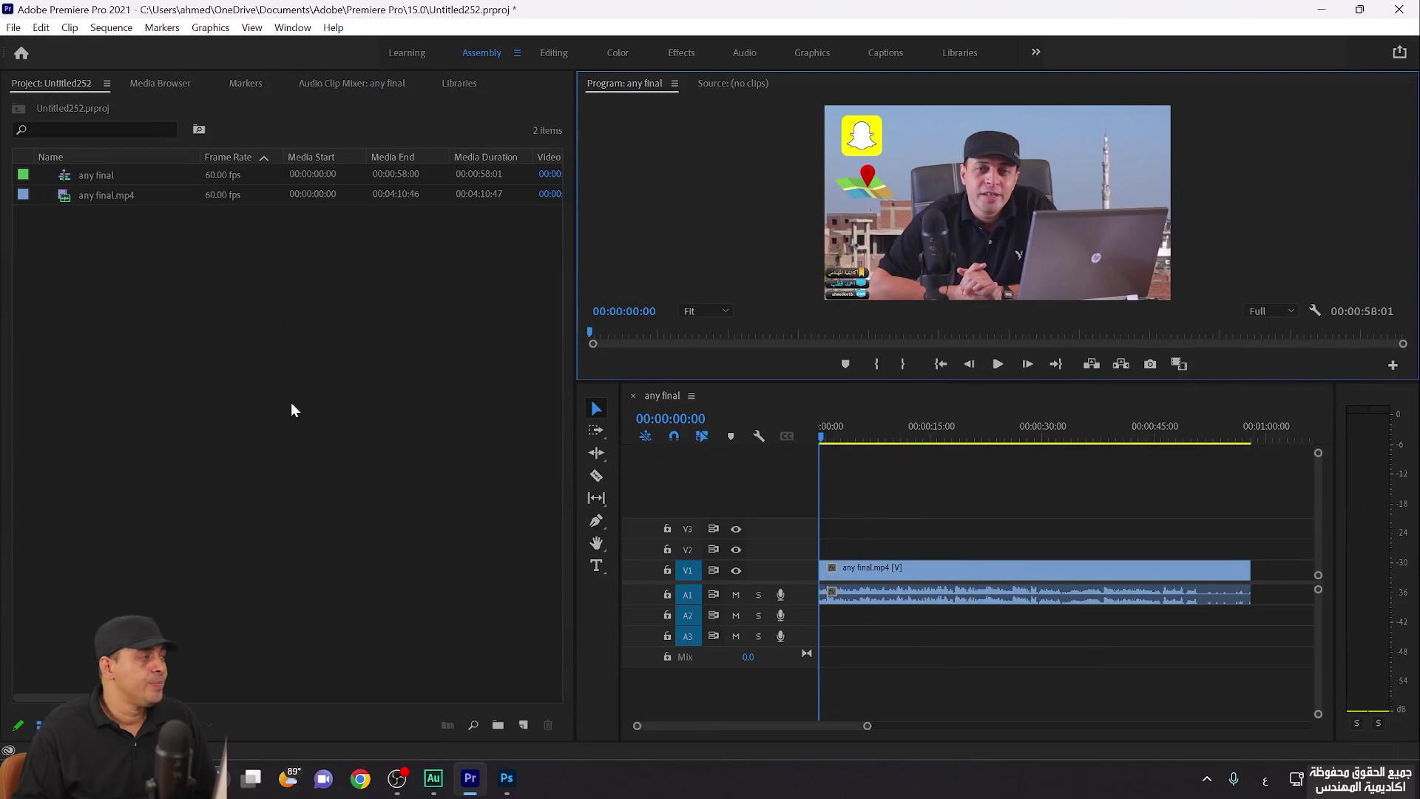
Select the four caption images 01.png to 04.png on the Desktop and import them into the project
{"action": "double_click", "coordinate": [229, 370]}
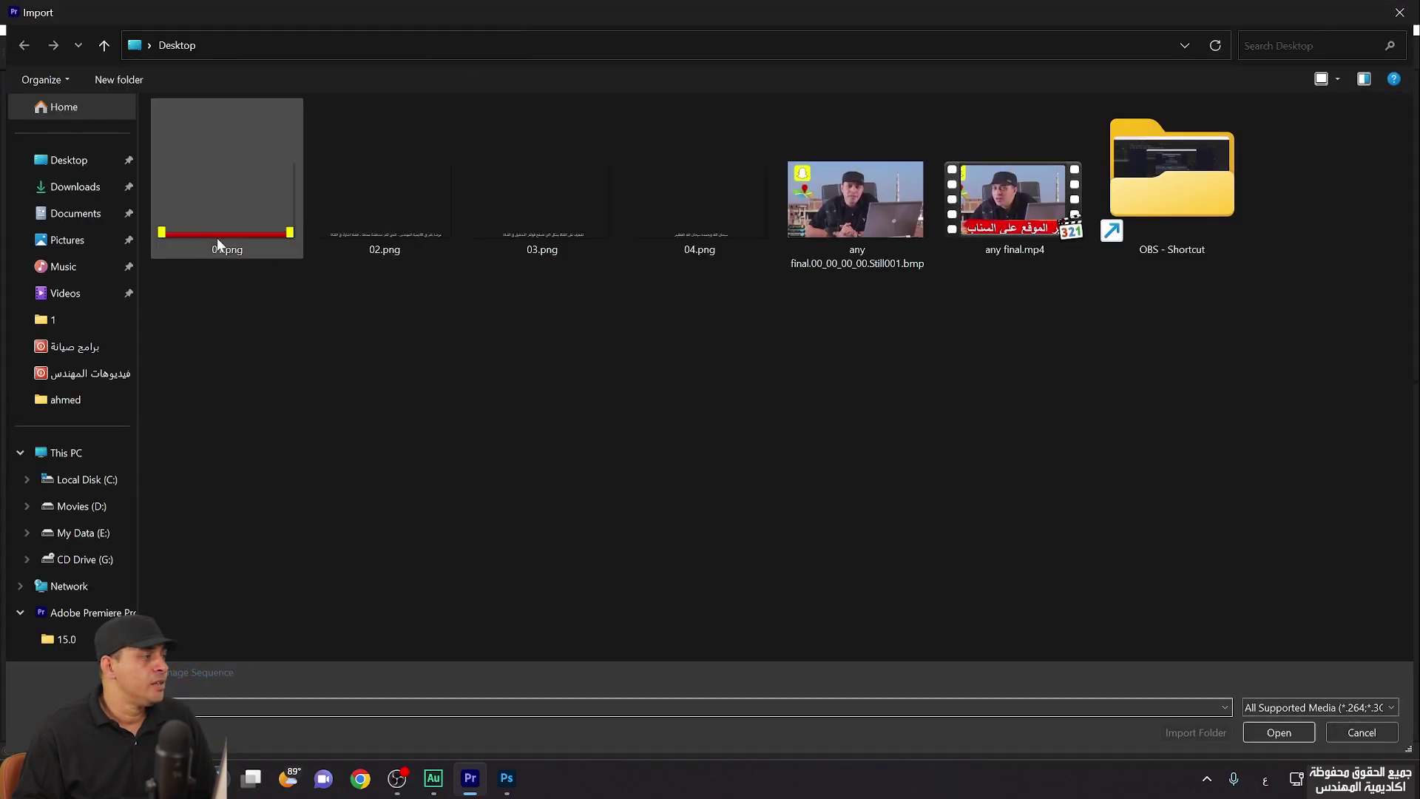
{"action": "left_click", "coordinate": [255, 233]}
{"action": "left_click", "coordinate": [721, 228], "text": "shift"}
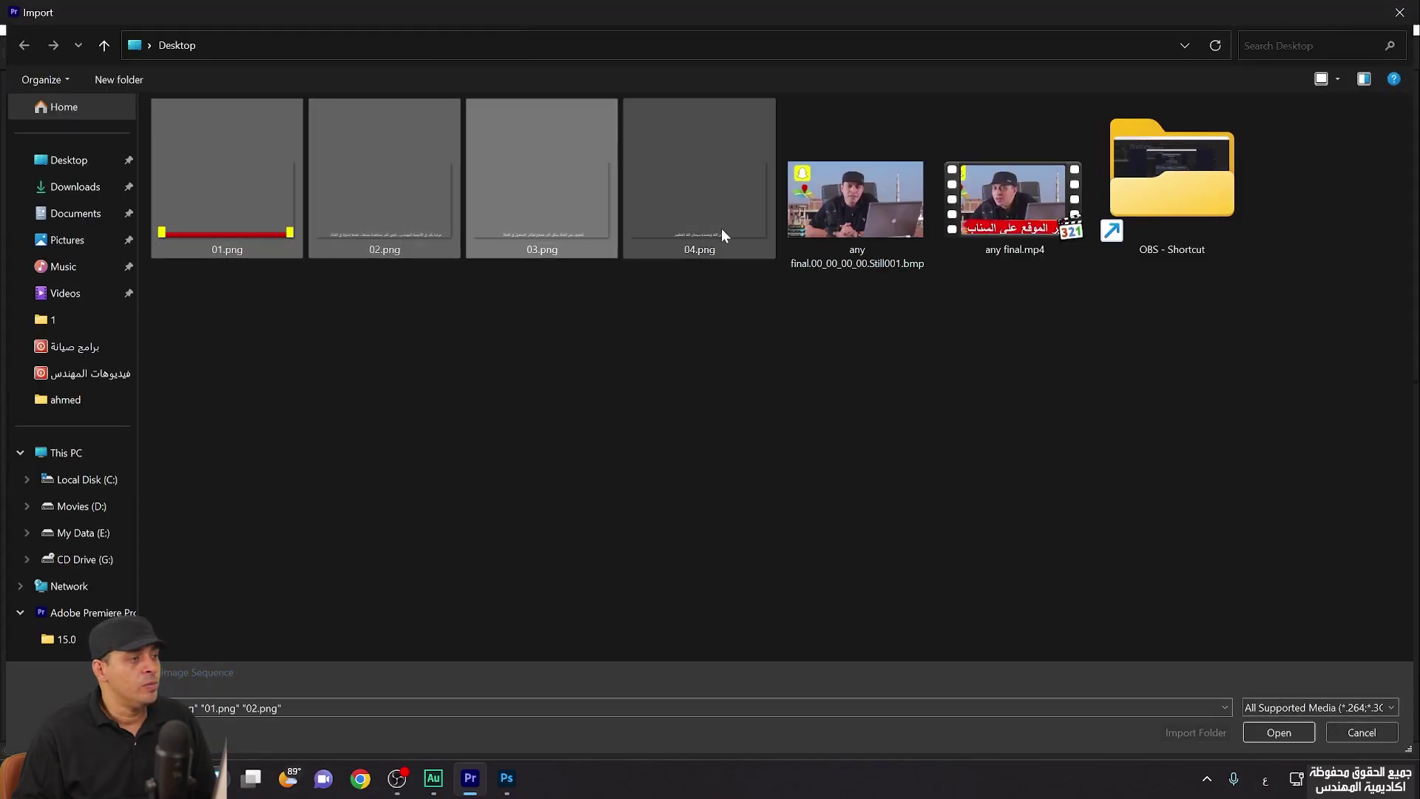
{"action": "left_click", "coordinate": [721, 230], "text": "shift"}
{"action": "left_click", "coordinate": [1272, 732]}
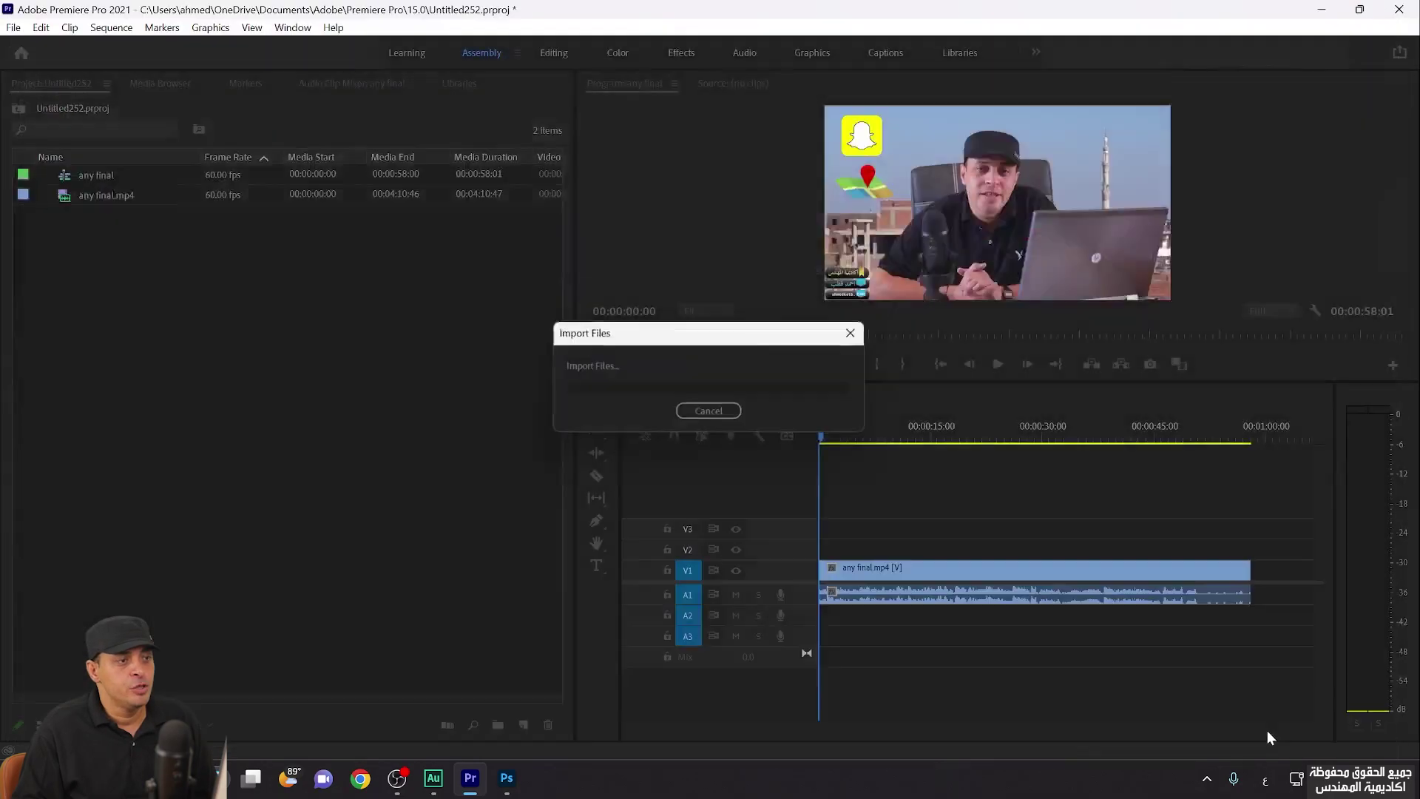
{"action": "left_click", "coordinate": [96, 459]}
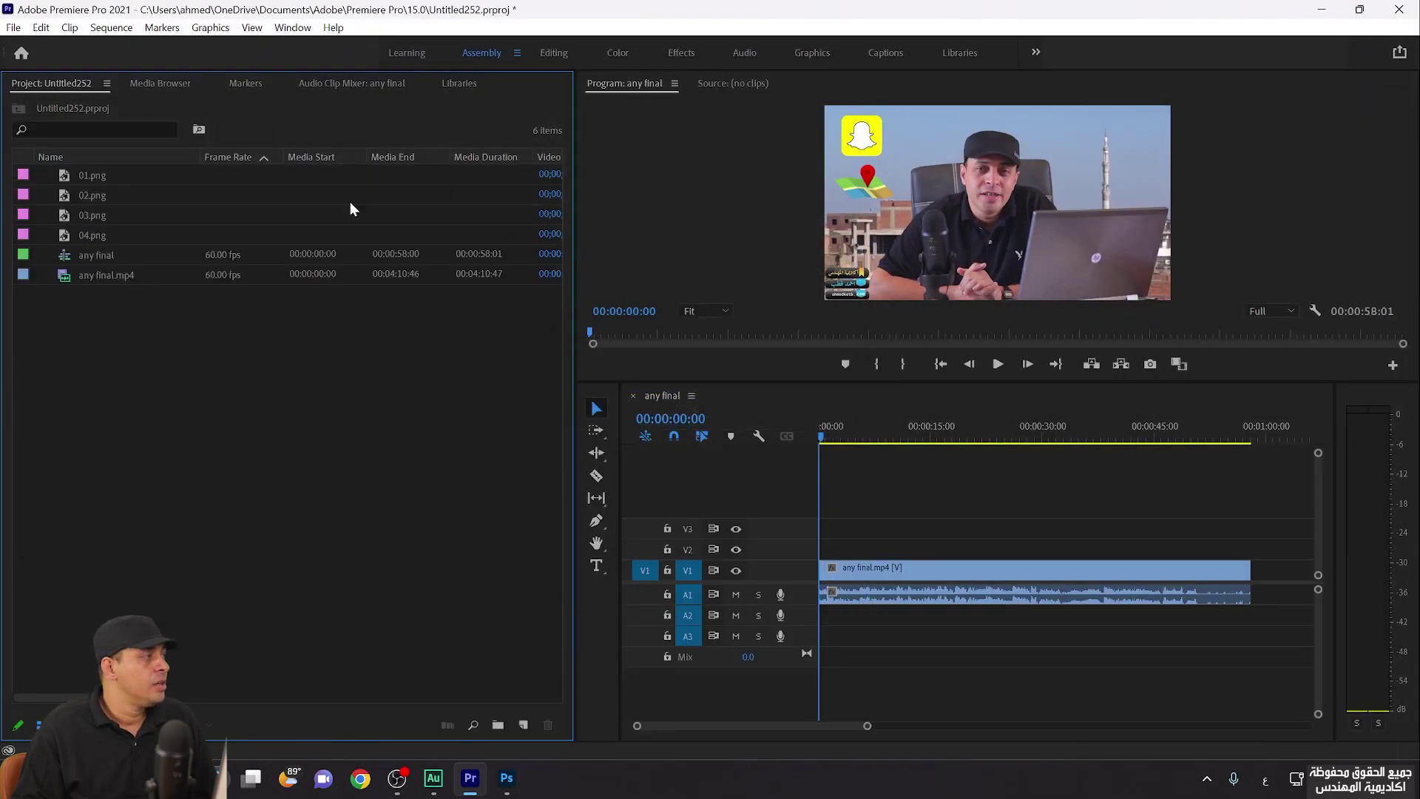
Lay 01.png on track V2 above the video and extend it to the video's end
{"action": "left_click_drag", "start_coordinate": [89, 180], "coordinate": [181, 222]}
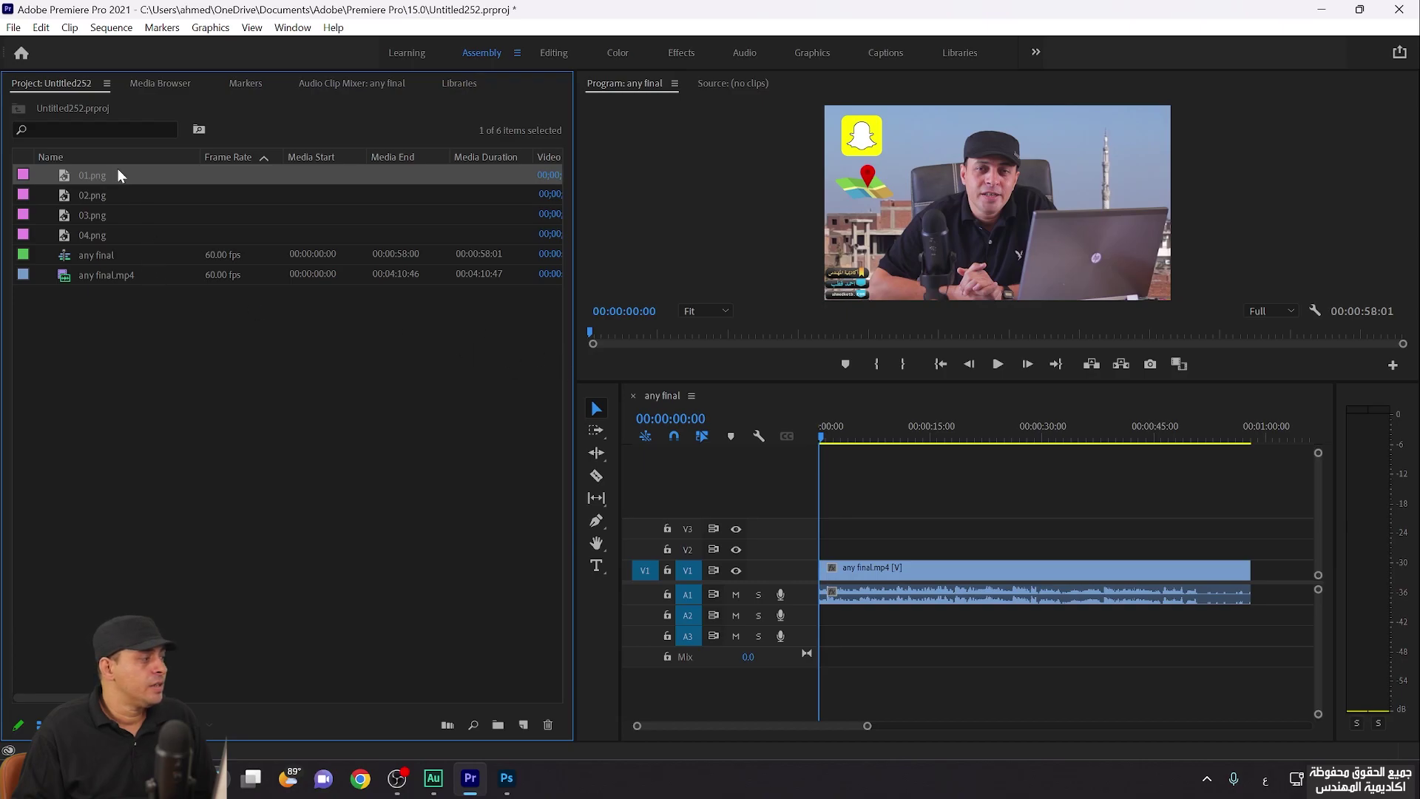
{"action": "left_click", "coordinate": [68, 726]}
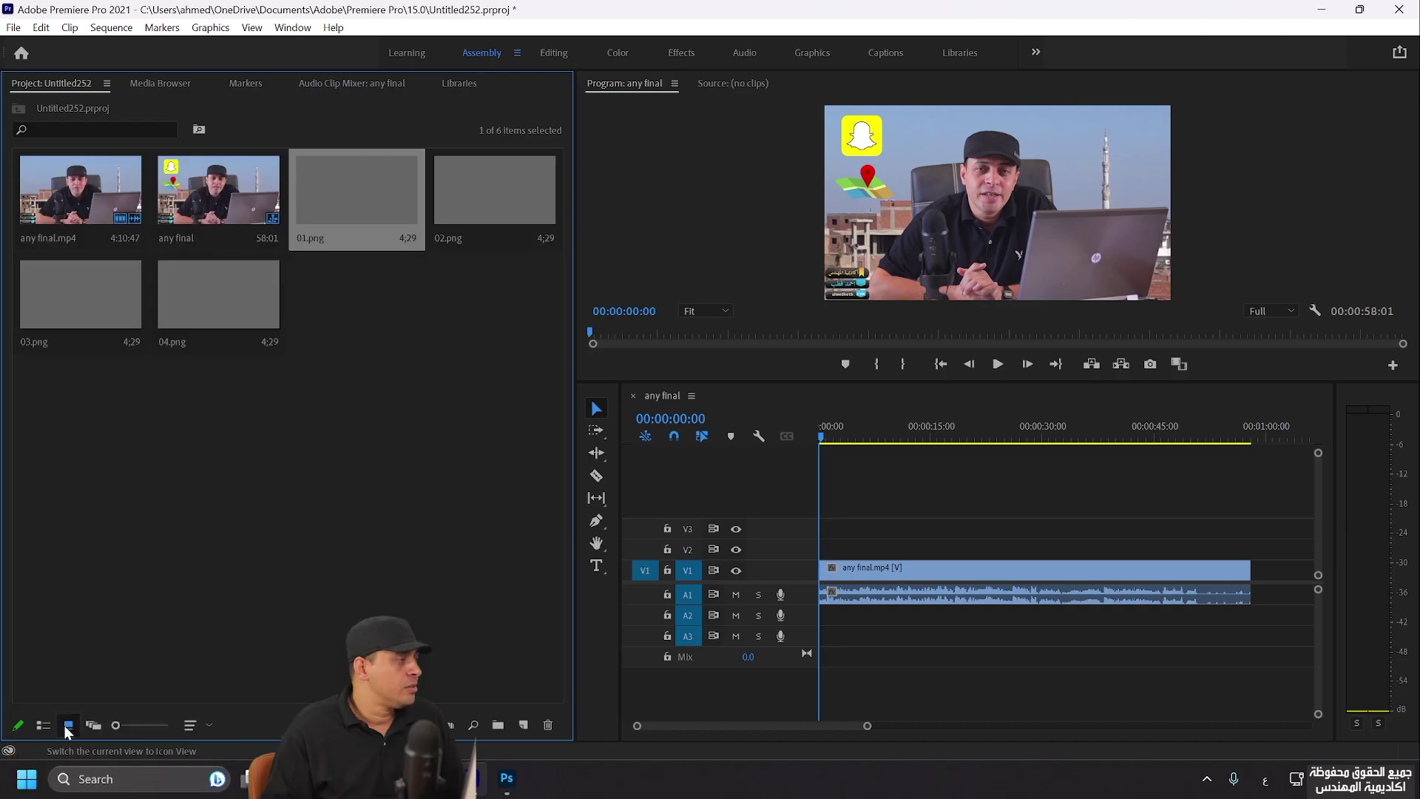
{"action": "mouse_move", "coordinate": [337, 197]}
{"action": "left_mouse_down"}
{"action": "mouse_move", "coordinate": [909, 546]}
{"action": "mouse_move", "coordinate": [817, 549]}
{"action": "left_mouse_up"}
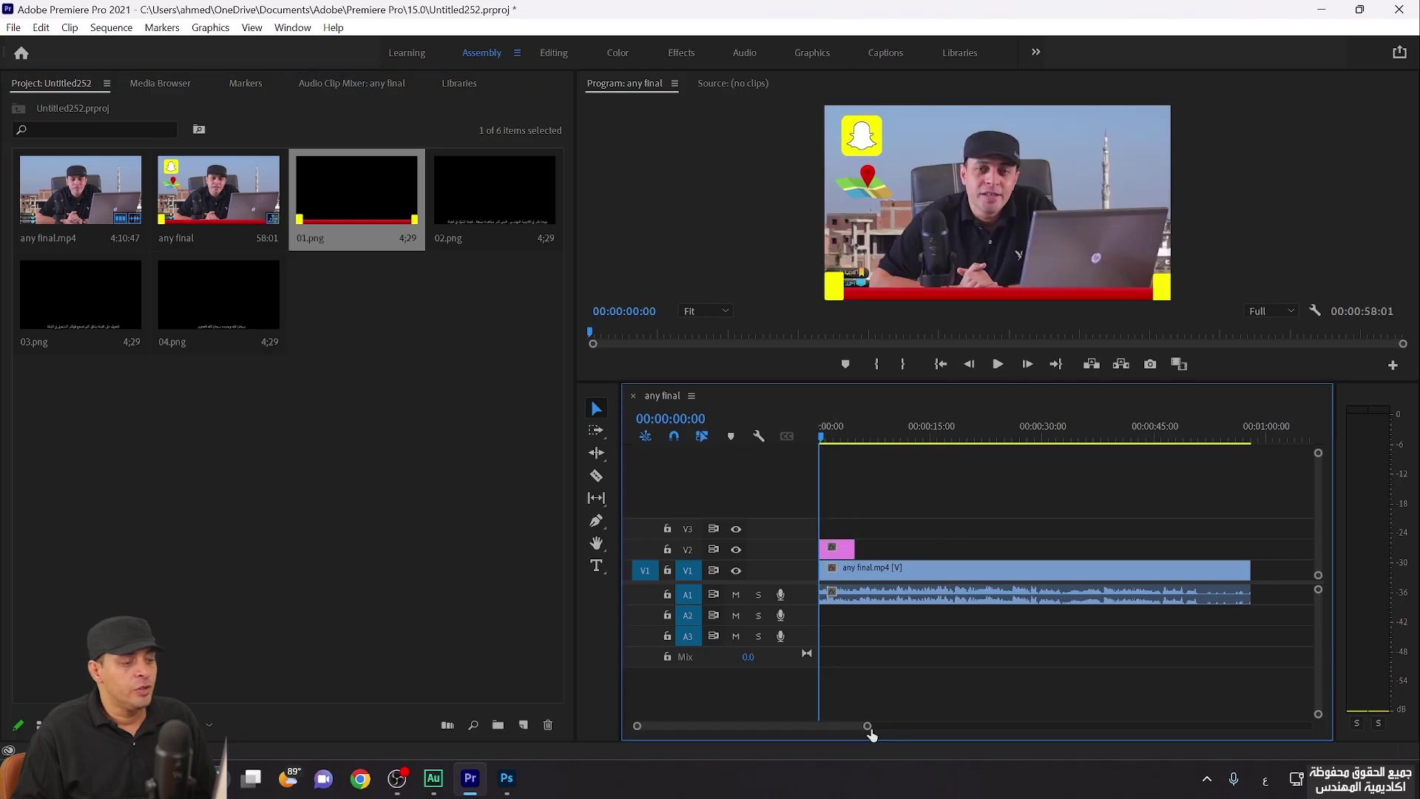
{"action": "left_click_drag", "start_coordinate": [868, 728], "coordinate": [995, 725]}
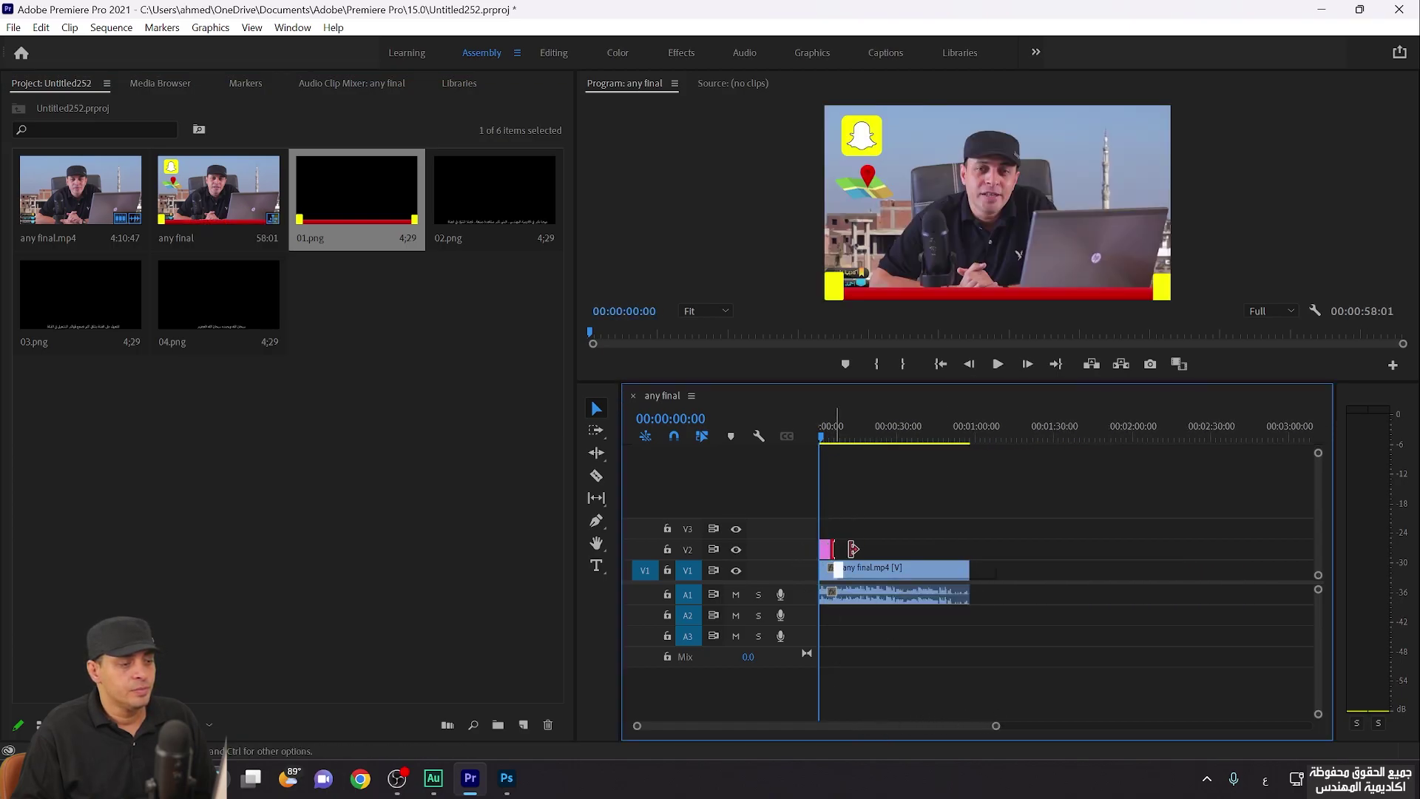
{"action": "left_click_drag", "start_coordinate": [853, 548], "coordinate": [968, 548]}
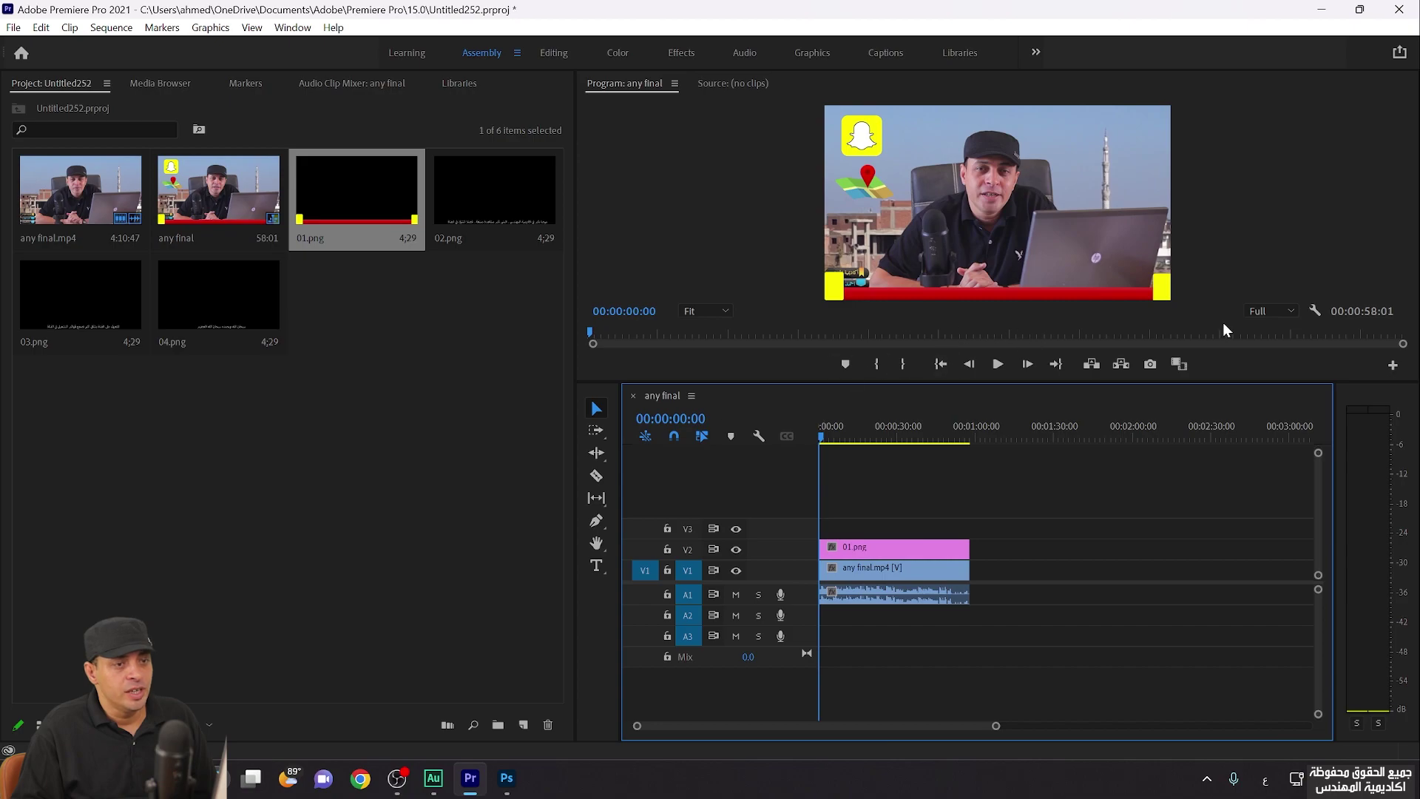
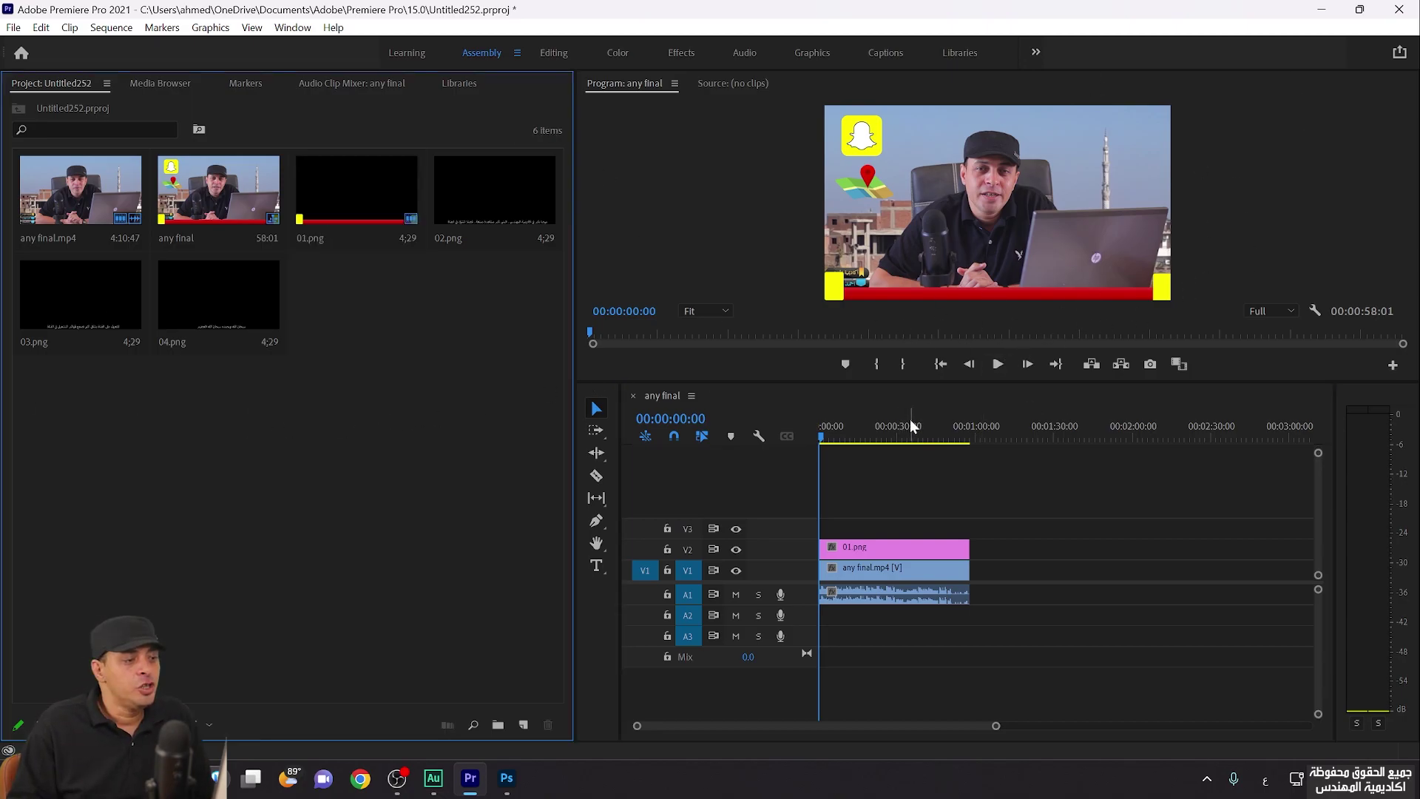
Preview the sequence full screen, then return the playhead to the sequence start
{"action": "key", "text": "ctrl+grave"}
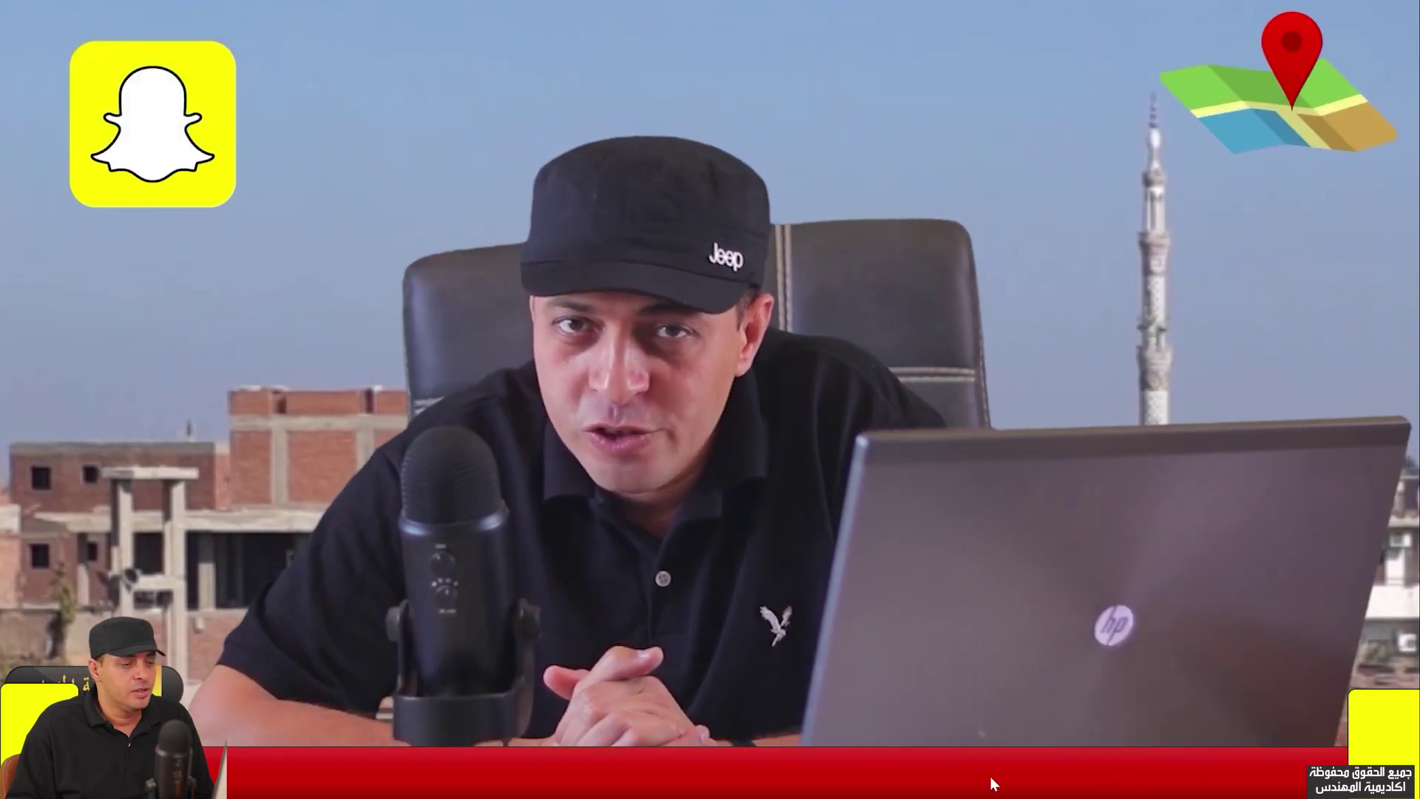
{"action": "key", "text": "Escape"}
{"action": "left_click", "coordinate": [735, 475]}
{"action": "key", "text": "Home"}
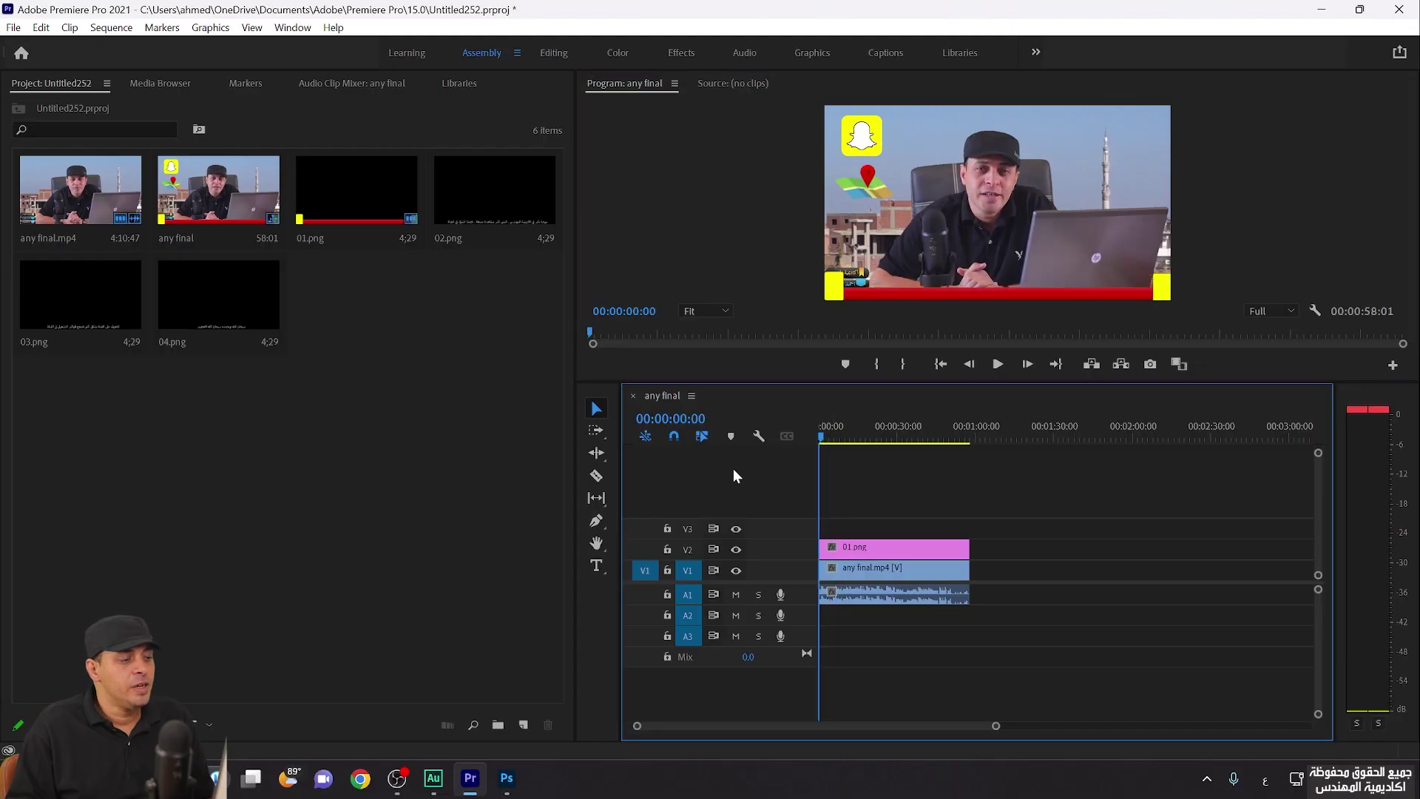
Mute audio track A1 and place 02.png on track V3 at 00:00
{"action": "left_click", "coordinate": [846, 547]}
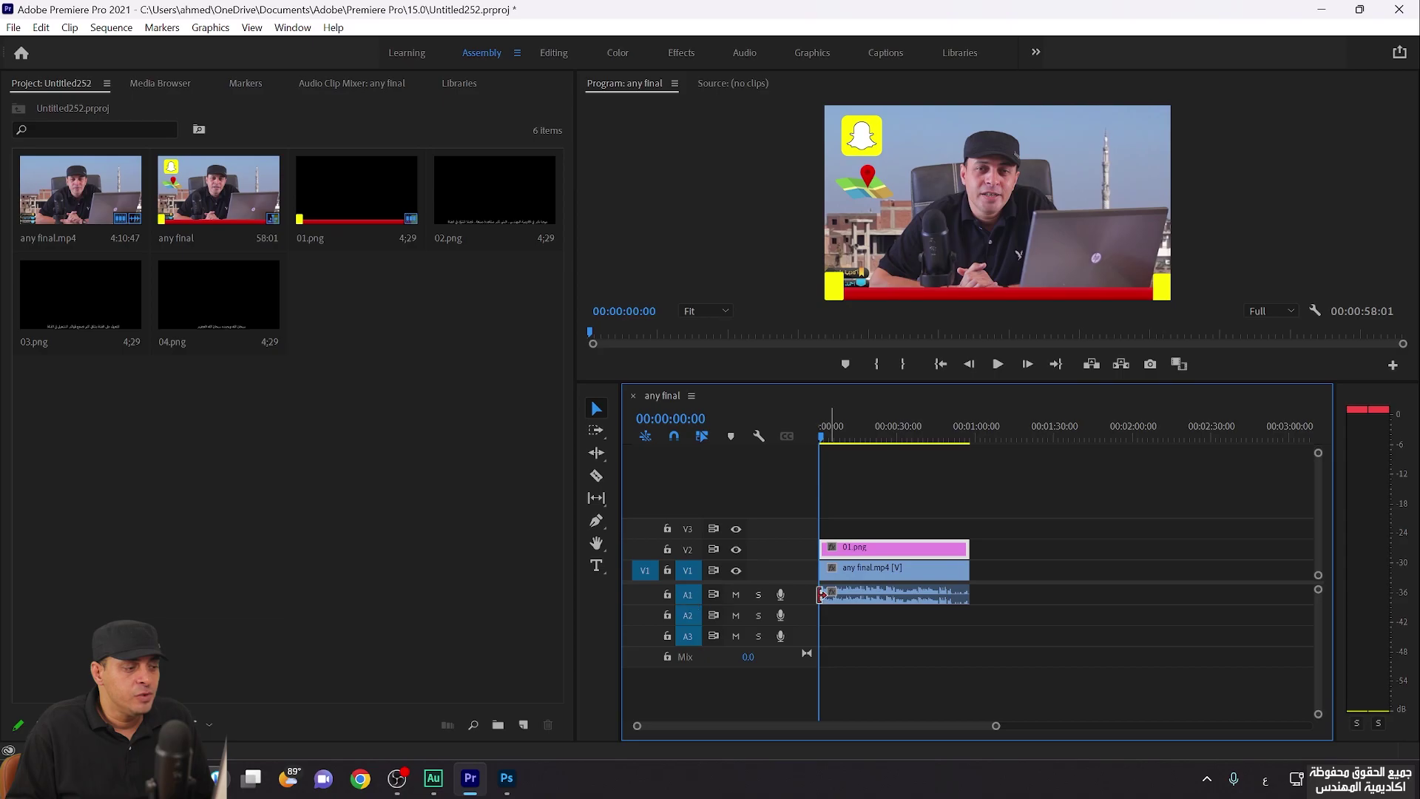
{"action": "left_click", "coordinate": [735, 595]}
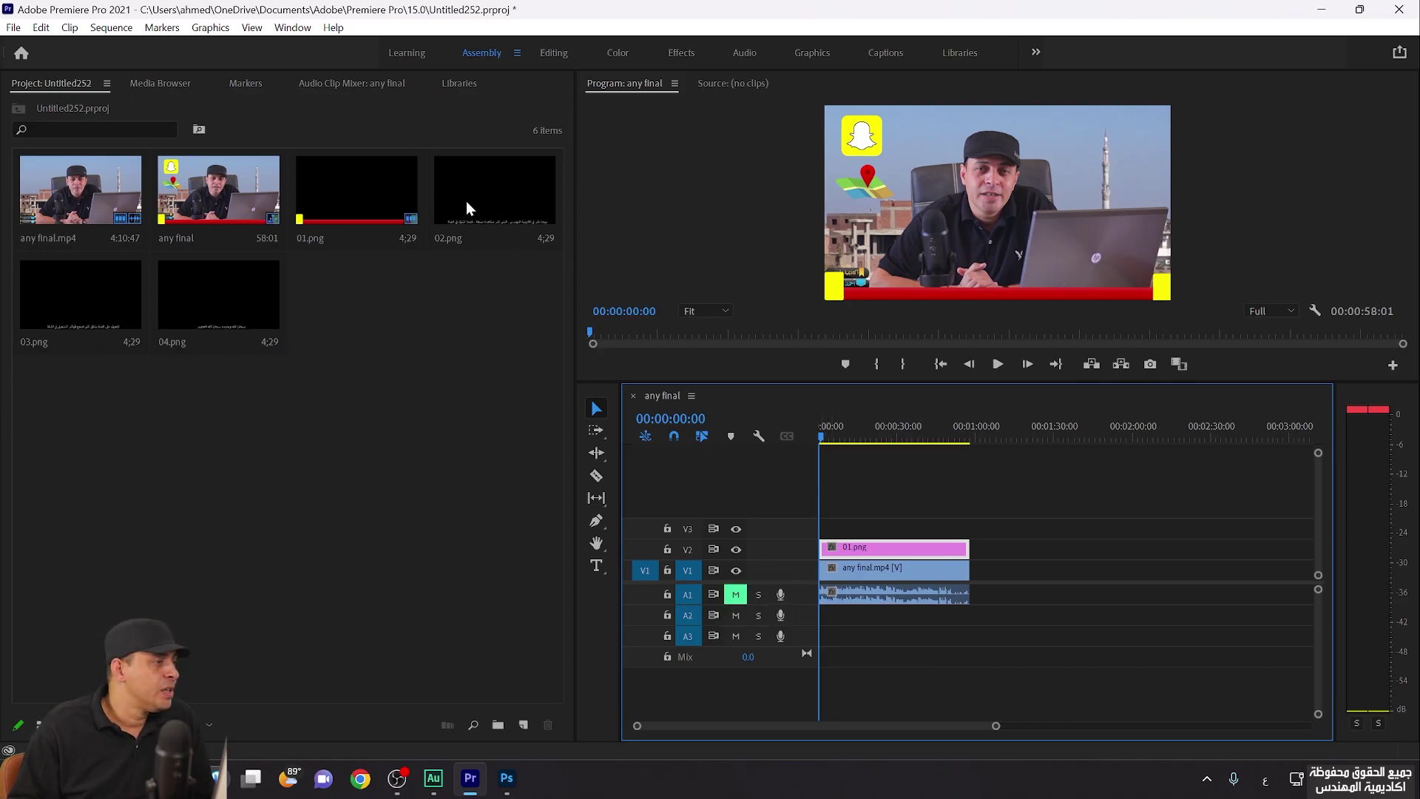
{"action": "left_click_drag", "start_coordinate": [467, 208], "coordinate": [801, 532]}
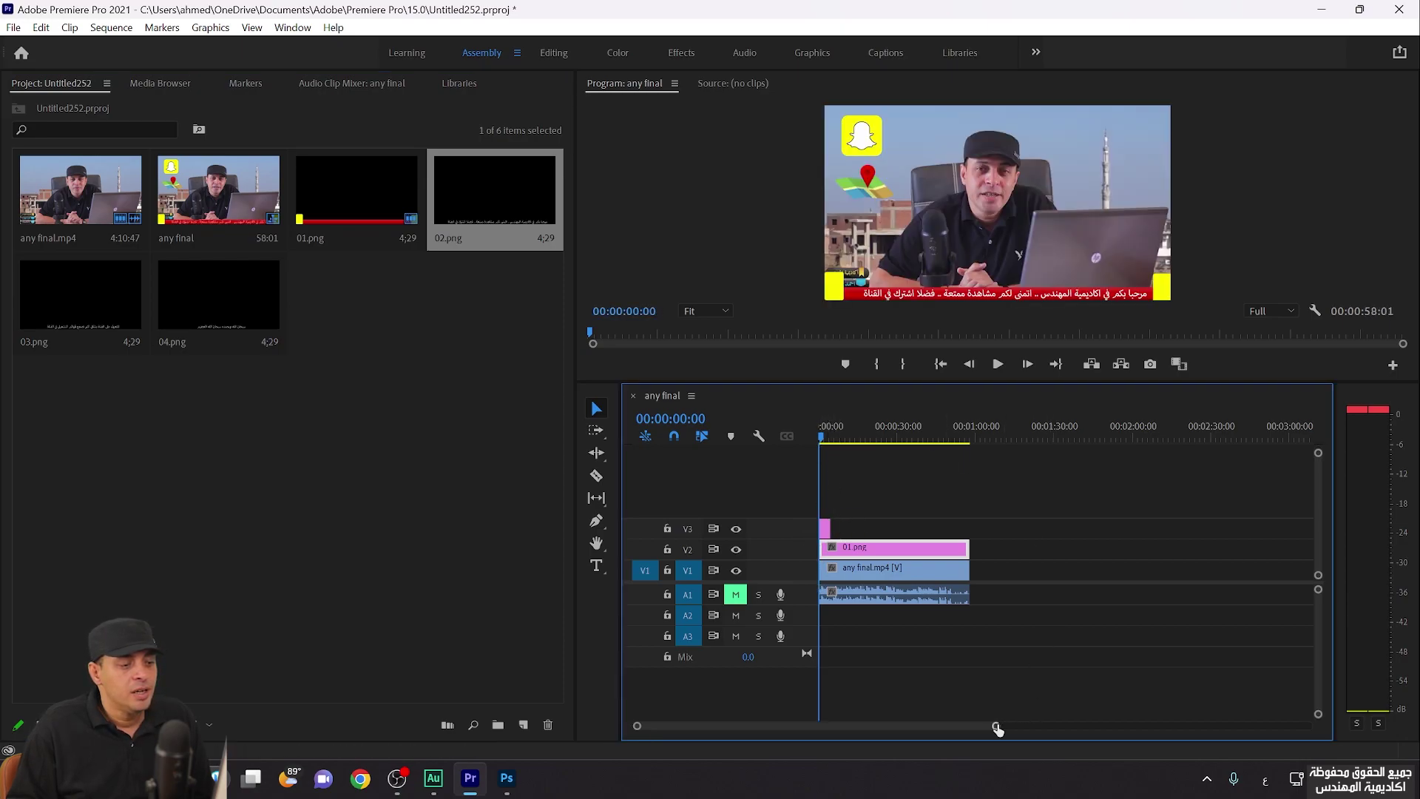
Extend the 02.png clip on V3 to end at the playhead around 15:34, and select it
{"action": "left_click_drag", "start_coordinate": [998, 726], "coordinate": [817, 727]}
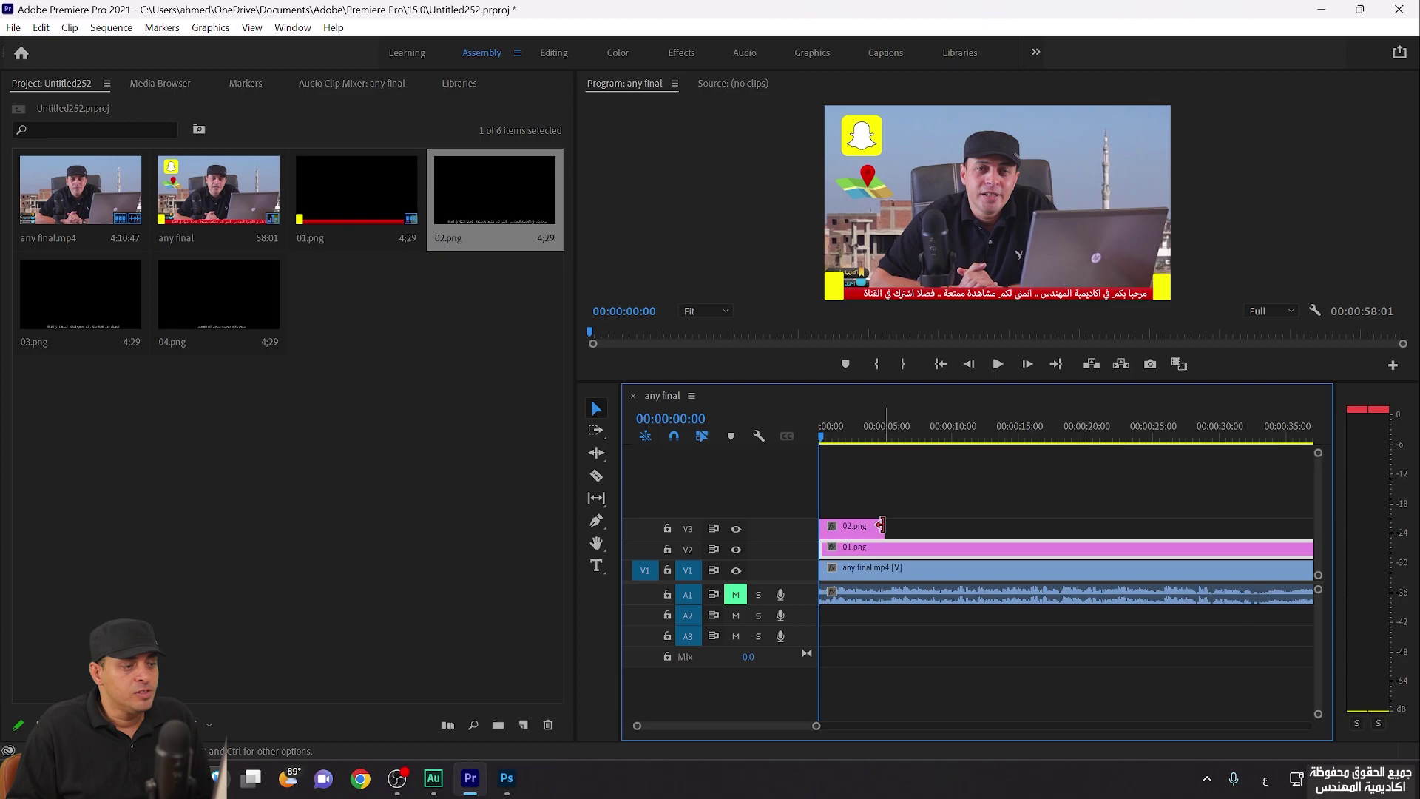
{"action": "left_click_drag", "start_coordinate": [880, 525], "coordinate": [975, 525]}
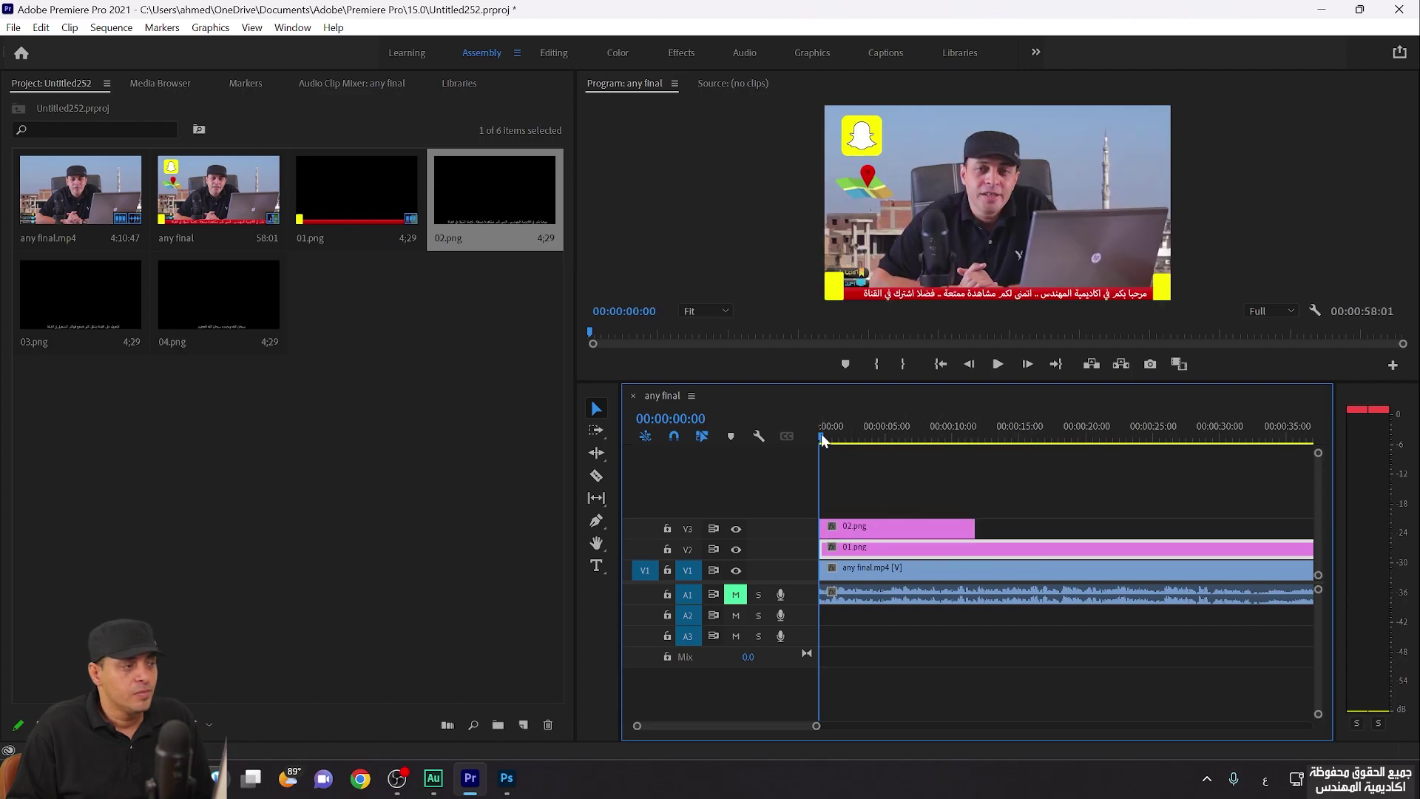
{"action": "left_click_drag", "start_coordinate": [823, 441], "coordinate": [1030, 455]}
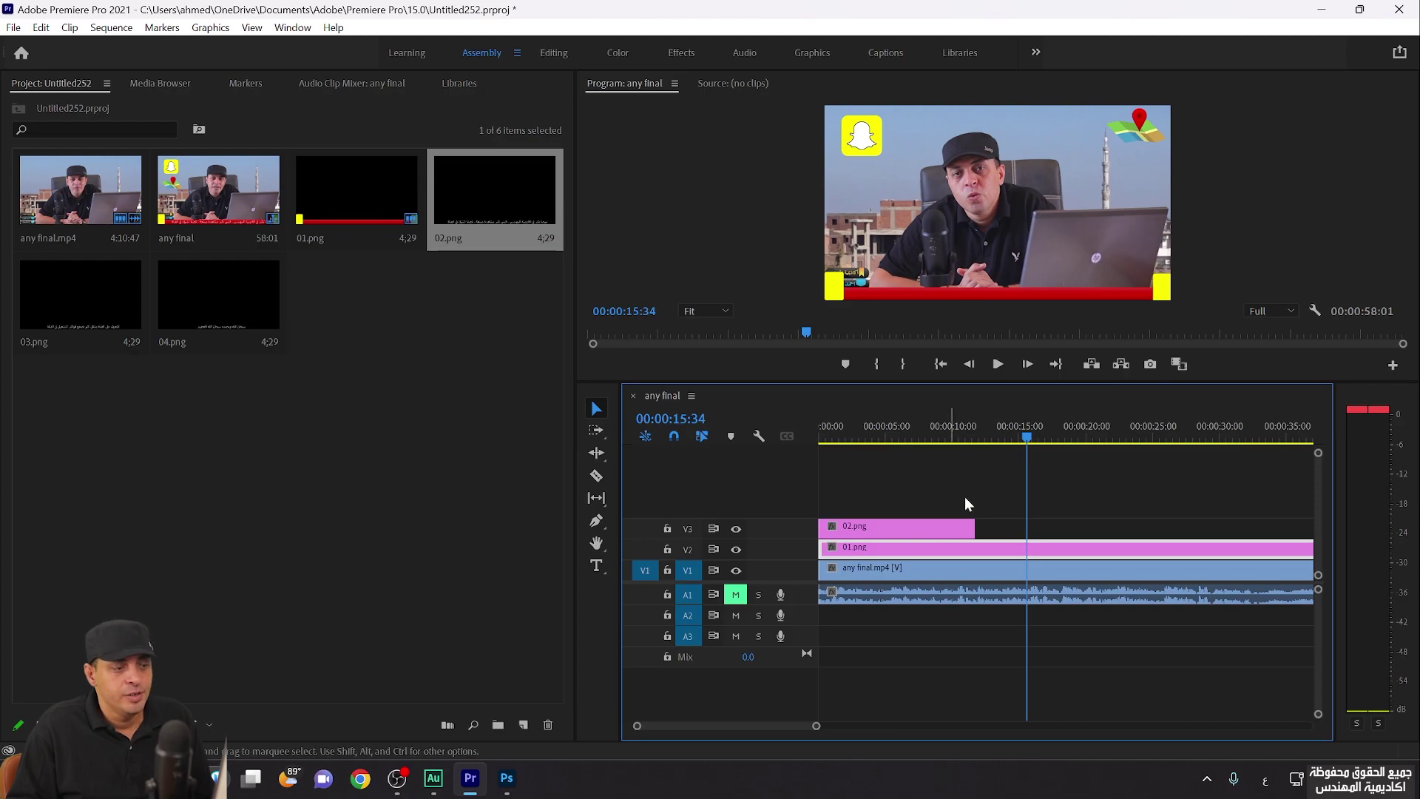
{"action": "left_click_drag", "start_coordinate": [975, 526], "coordinate": [1028, 527]}
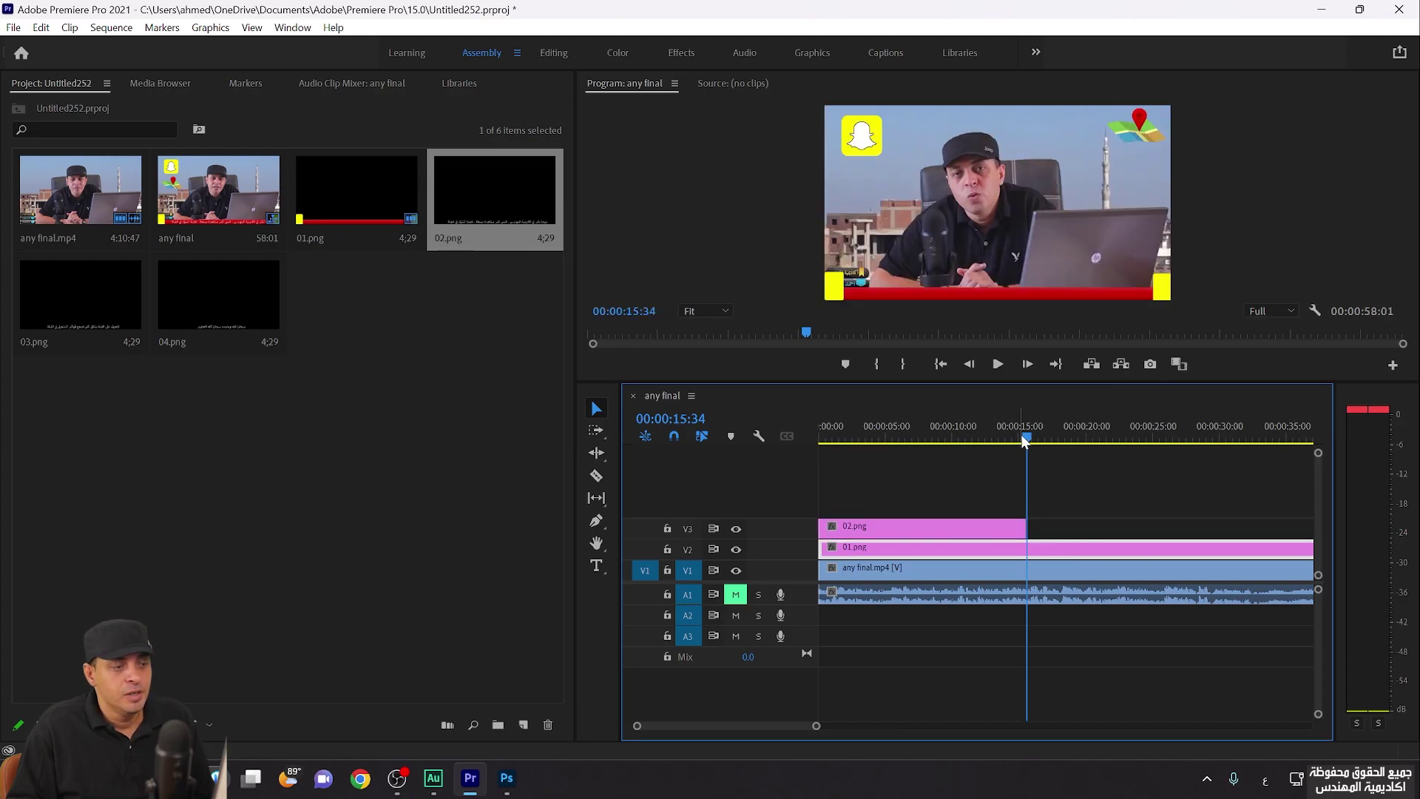
{"action": "key", "text": "Home"}
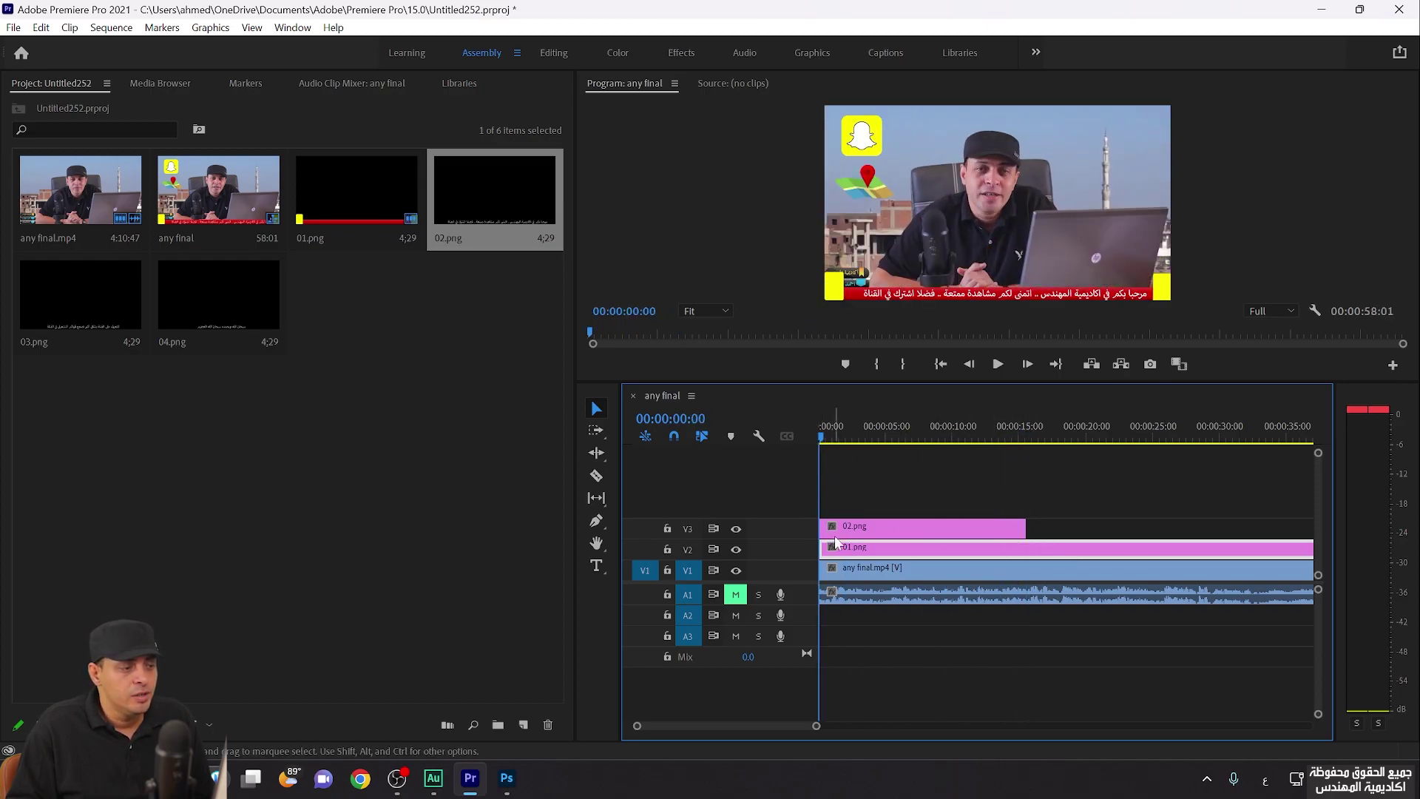
{"action": "left_click", "coordinate": [837, 525]}
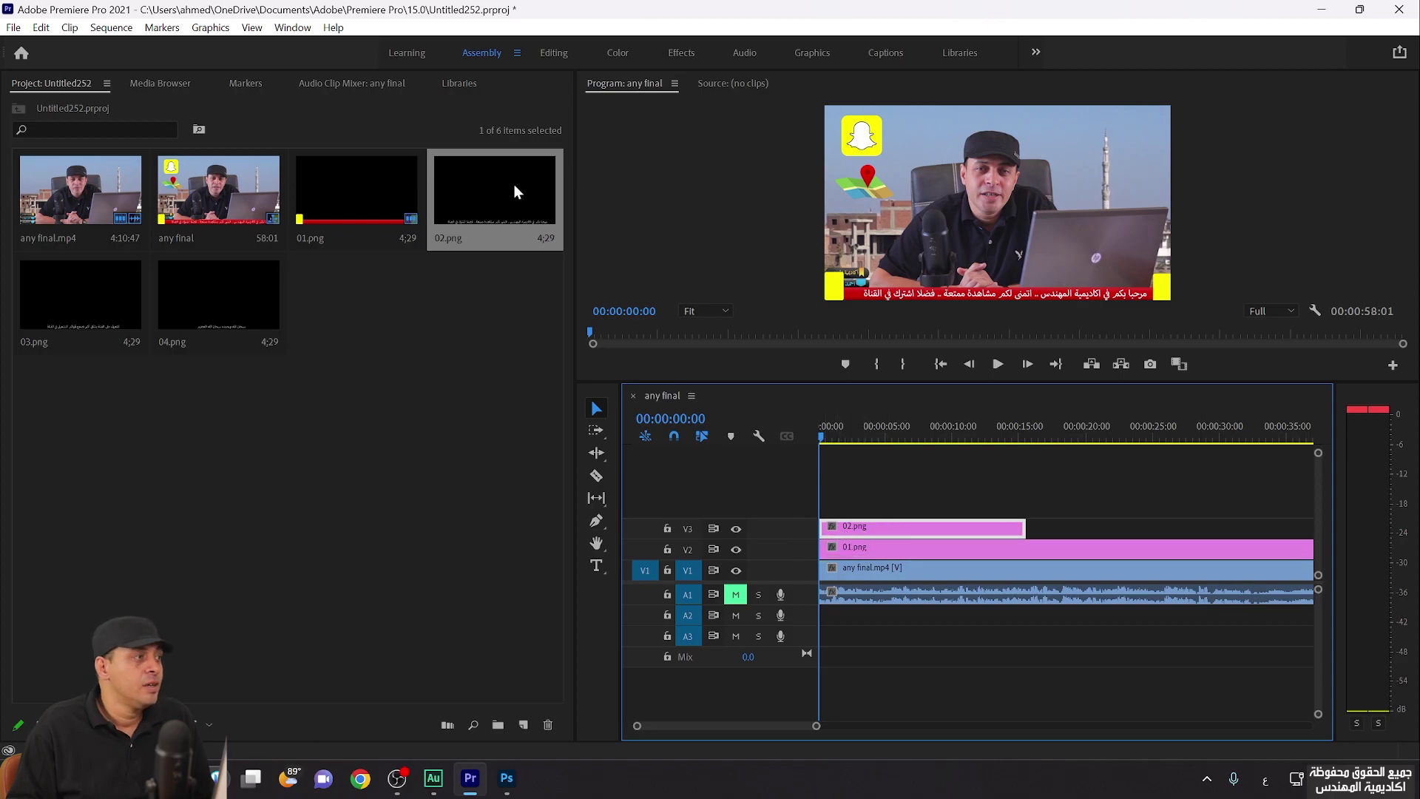
{"action": "left_click", "coordinate": [548, 54]}
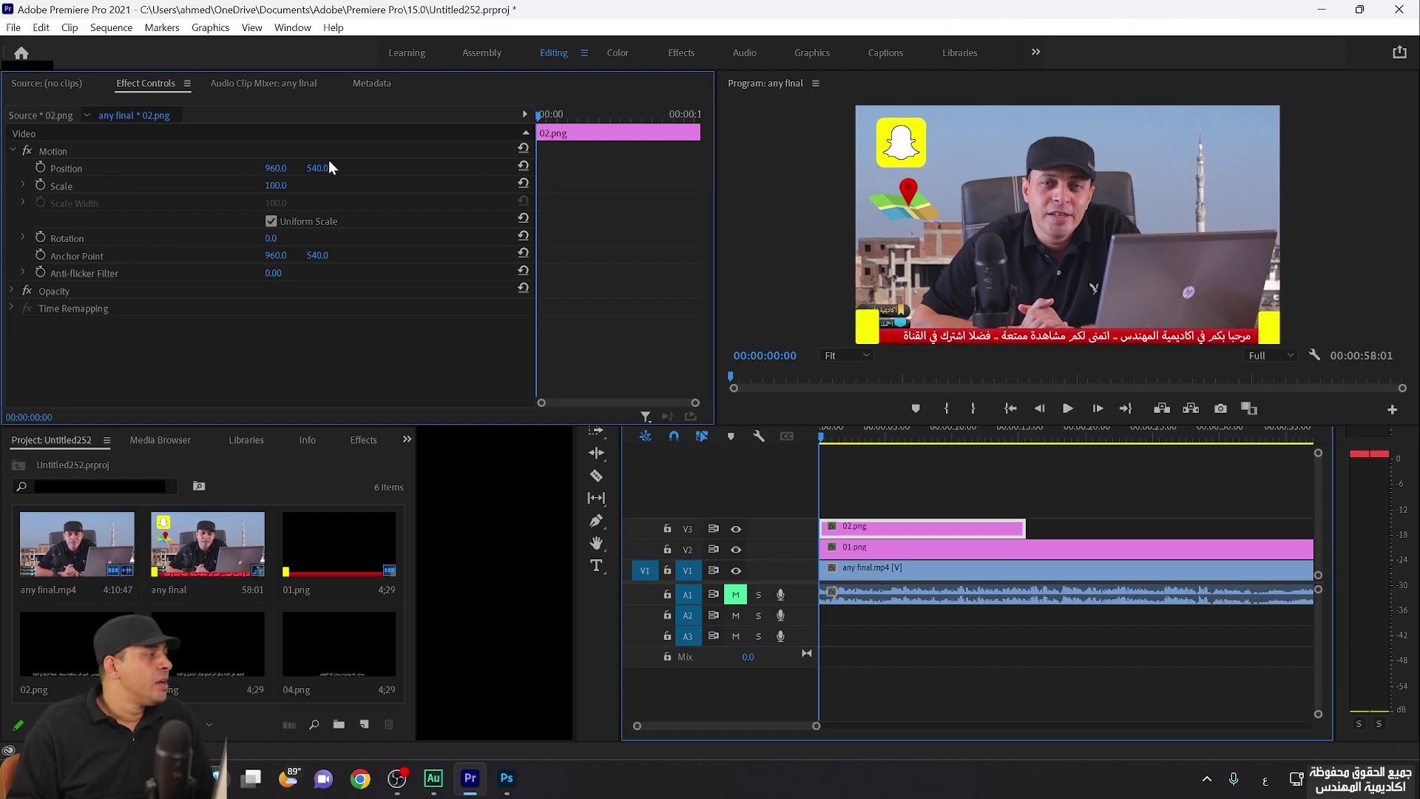
Keyframe 02.png's Position X from -722 at 00:00 to 2584 at about 15:20
{"action": "left_click", "coordinate": [42, 167]}
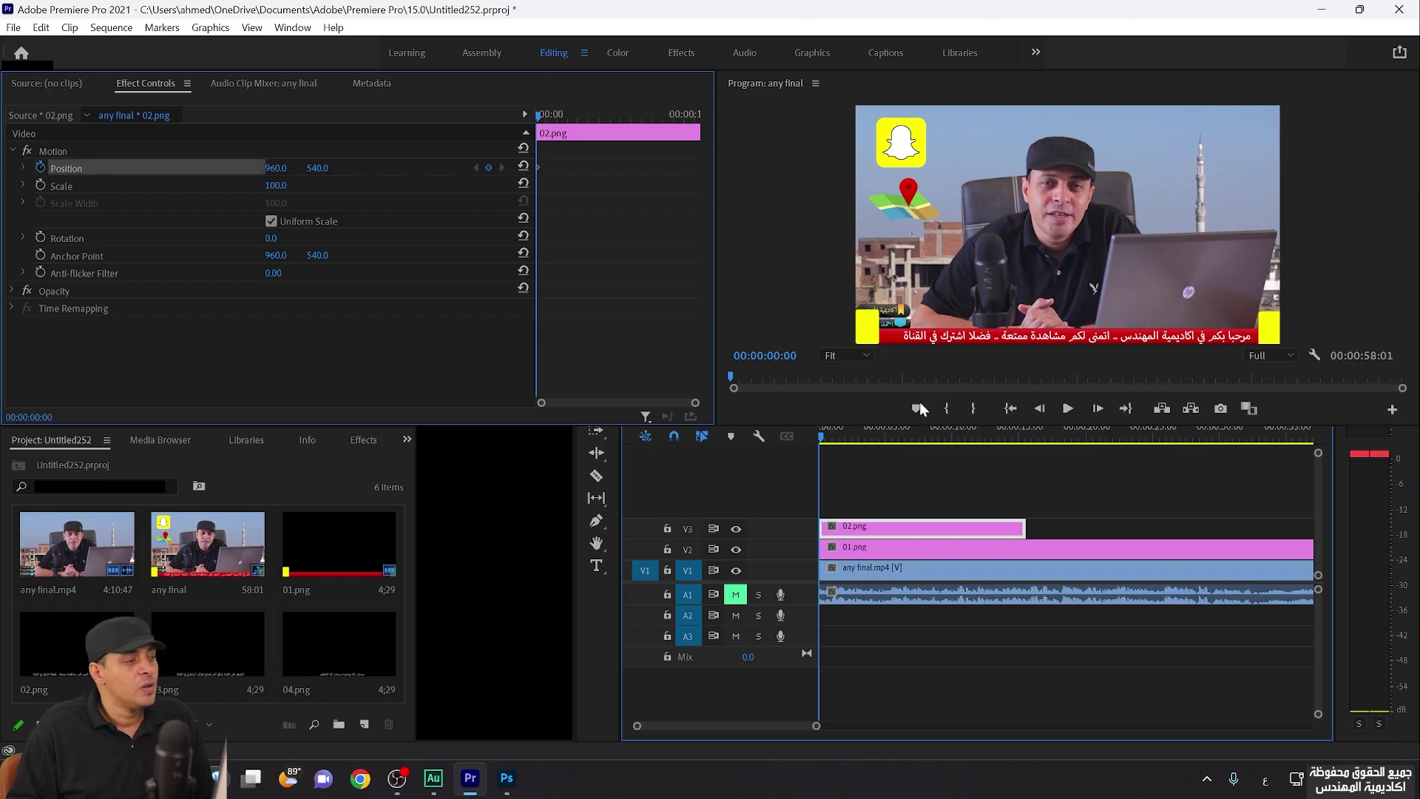
{"action": "mouse_move", "coordinate": [276, 168]}
{"action": "left_mouse_down"}
{"action": "mouse_move", "coordinate": [288, 169]}
{"action": "mouse_move", "coordinate": [192, 169]}
{"action": "left_mouse_up"}
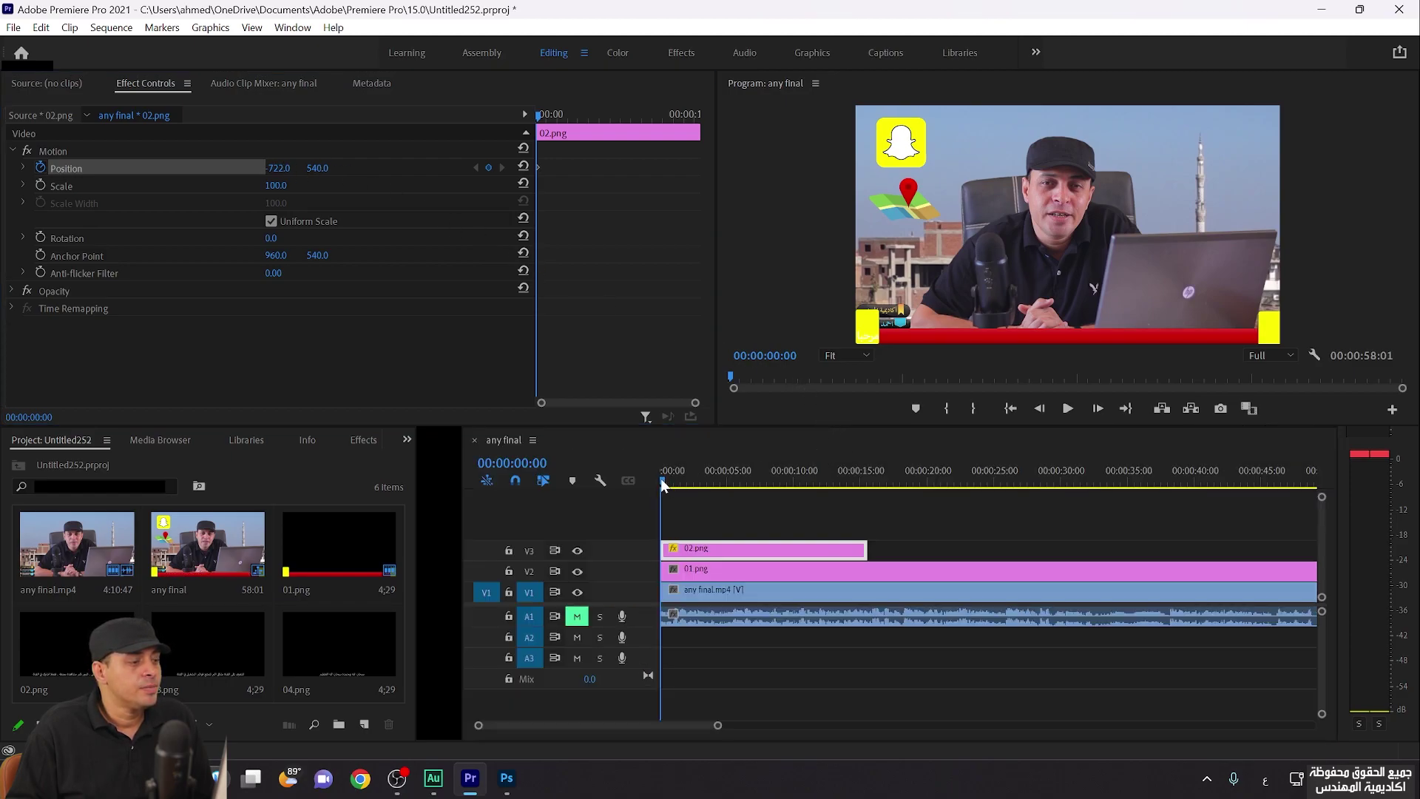
{"action": "left_click_drag", "start_coordinate": [665, 479], "coordinate": [869, 479]}
{"action": "key", "text": "="}
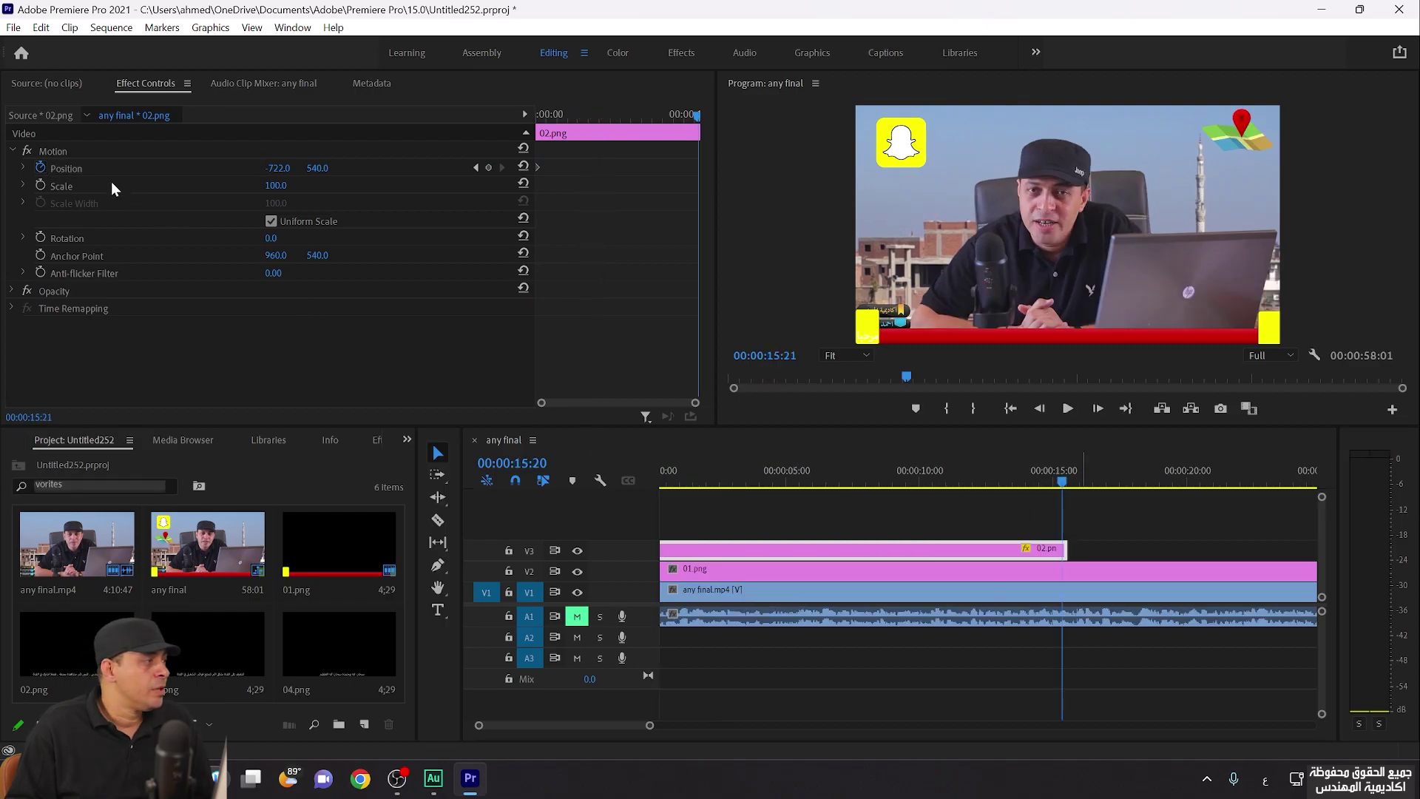
{"action": "left_click", "coordinate": [272, 169]}
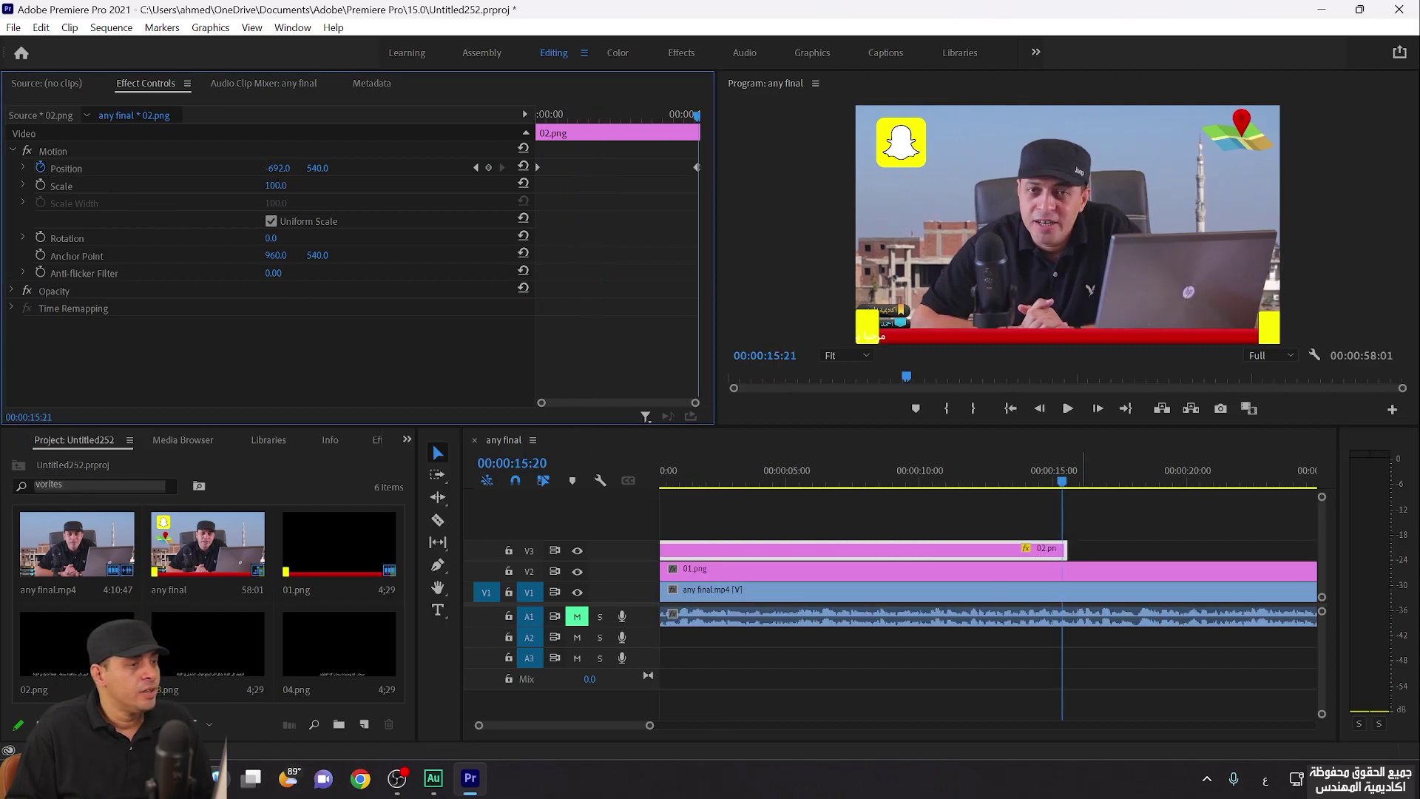
{"action": "left_click_drag", "start_coordinate": [278, 168], "coordinate": [415, 168]}
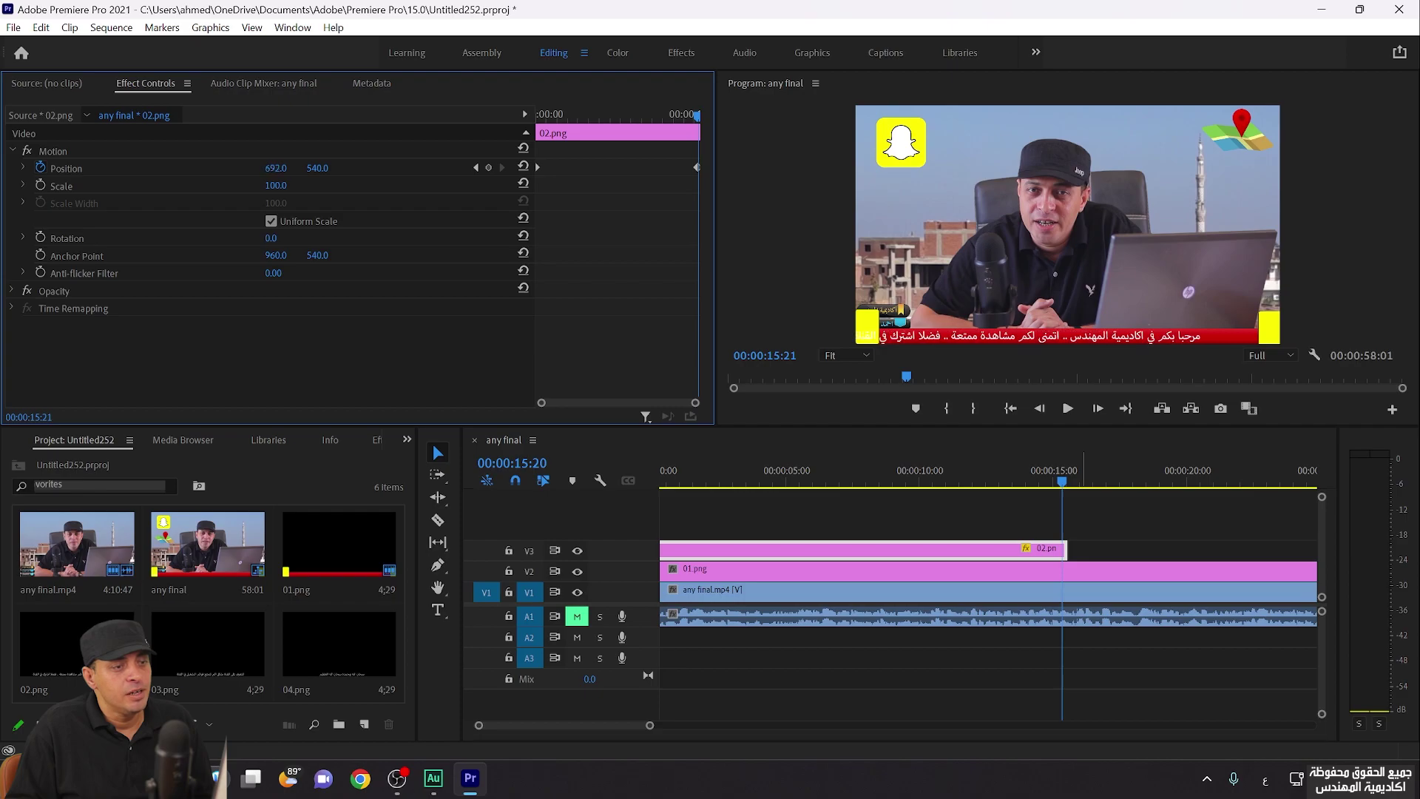
{"action": "left_click_drag", "start_coordinate": [279, 168], "coordinate": [385, 168]}
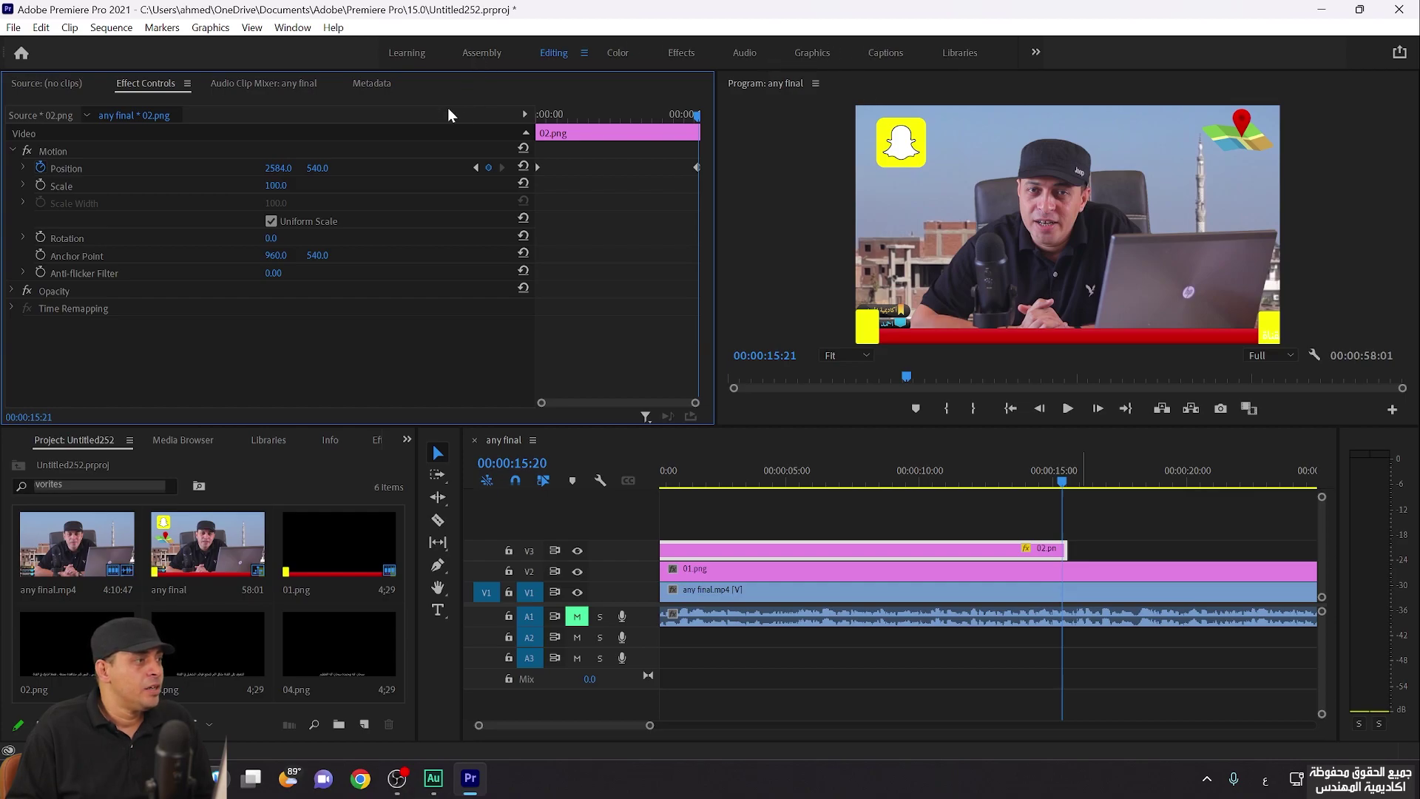
{"action": "left_click", "coordinate": [480, 53]}
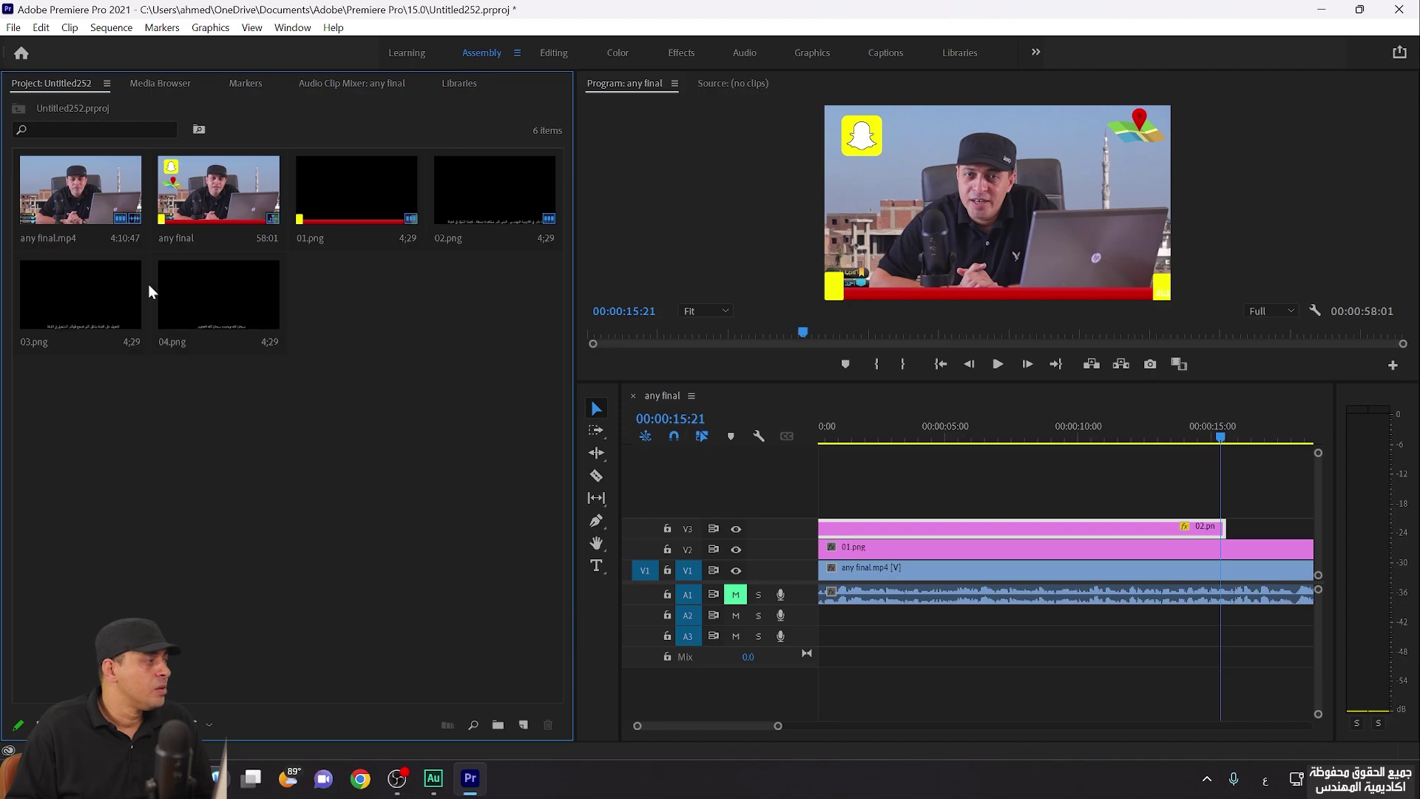
Place 03.png on track V3 directly after 02.png
{"action": "left_click_drag", "start_coordinate": [150, 291], "coordinate": [1224, 509]}
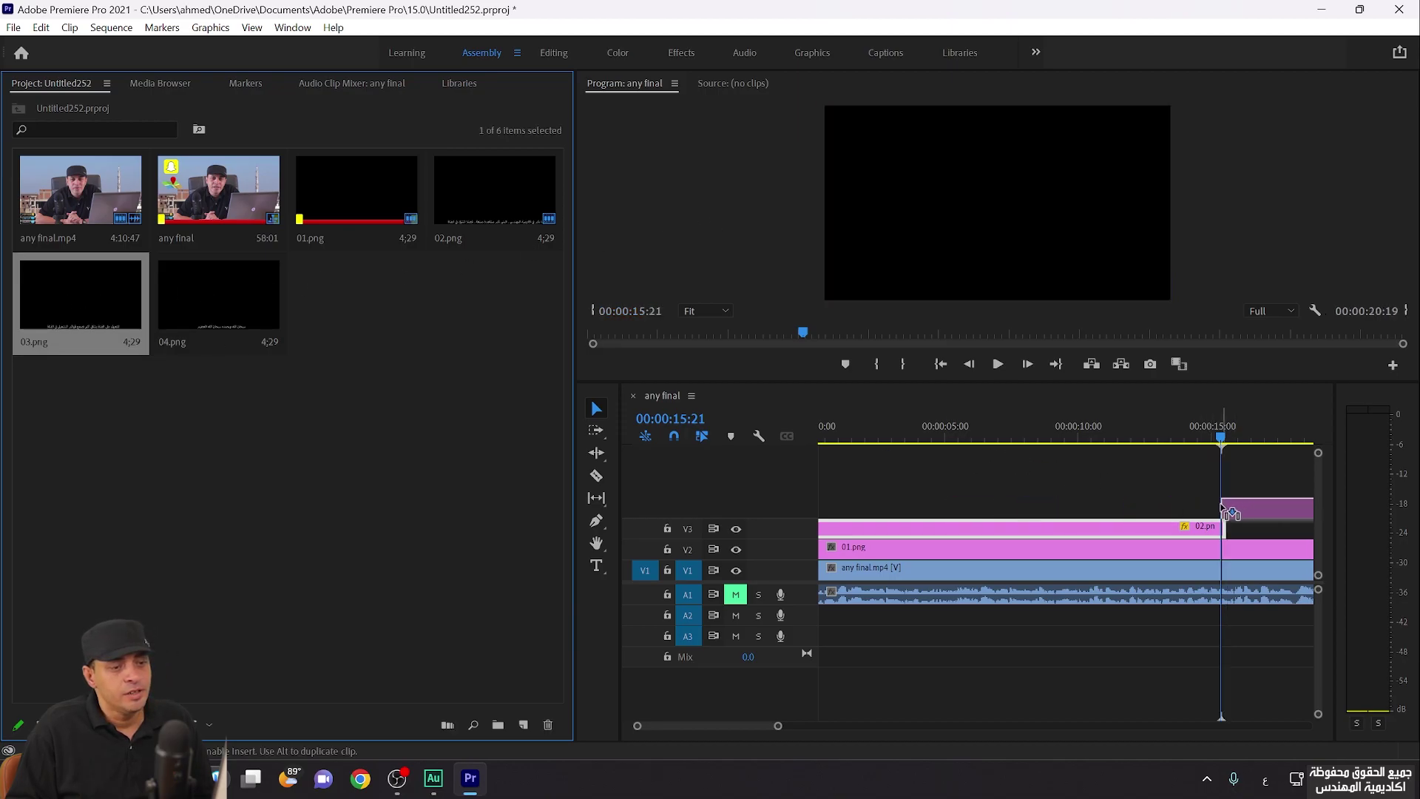
{"action": "left_click_drag", "start_coordinate": [1223, 509], "coordinate": [1231, 527]}
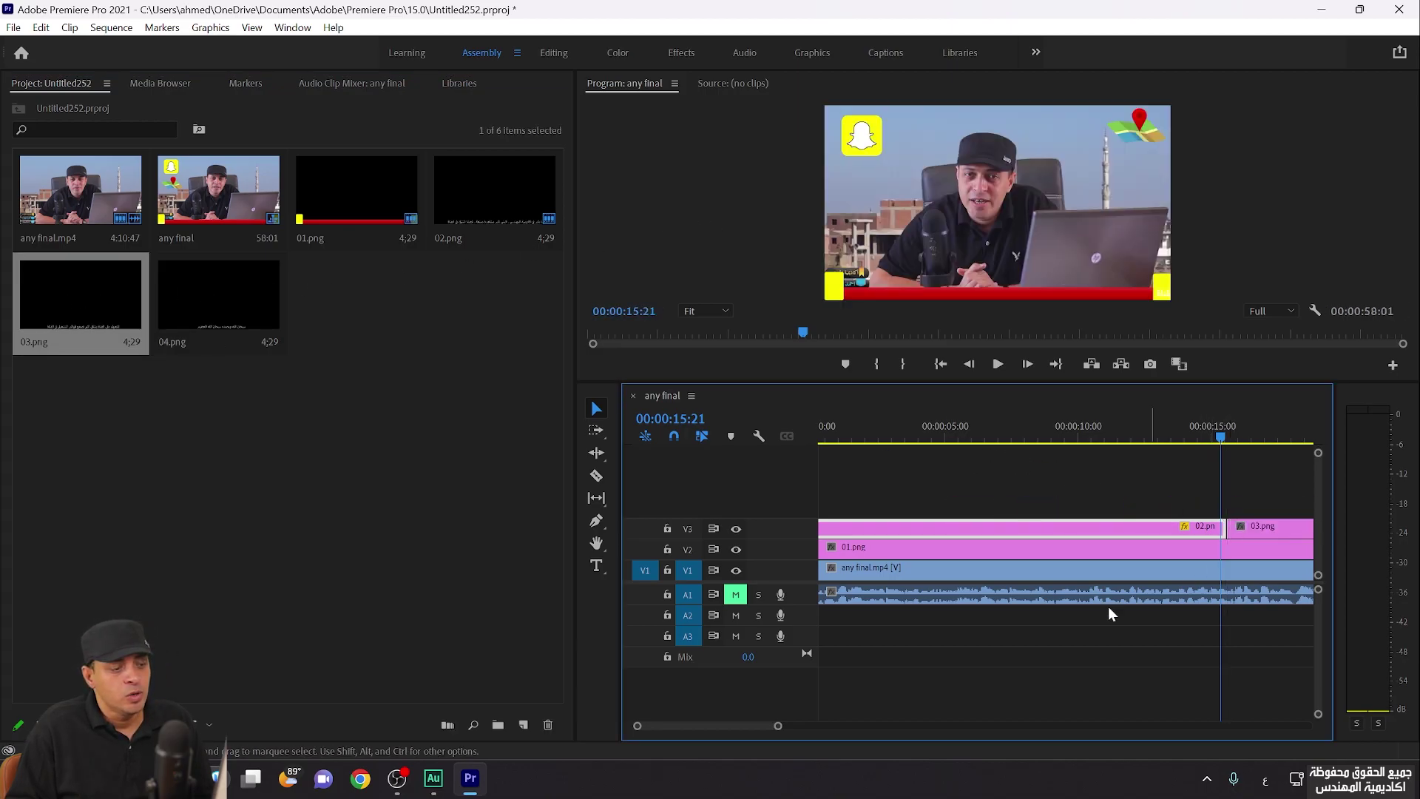
{"action": "left_click_drag", "start_coordinate": [778, 725], "coordinate": [954, 725]}
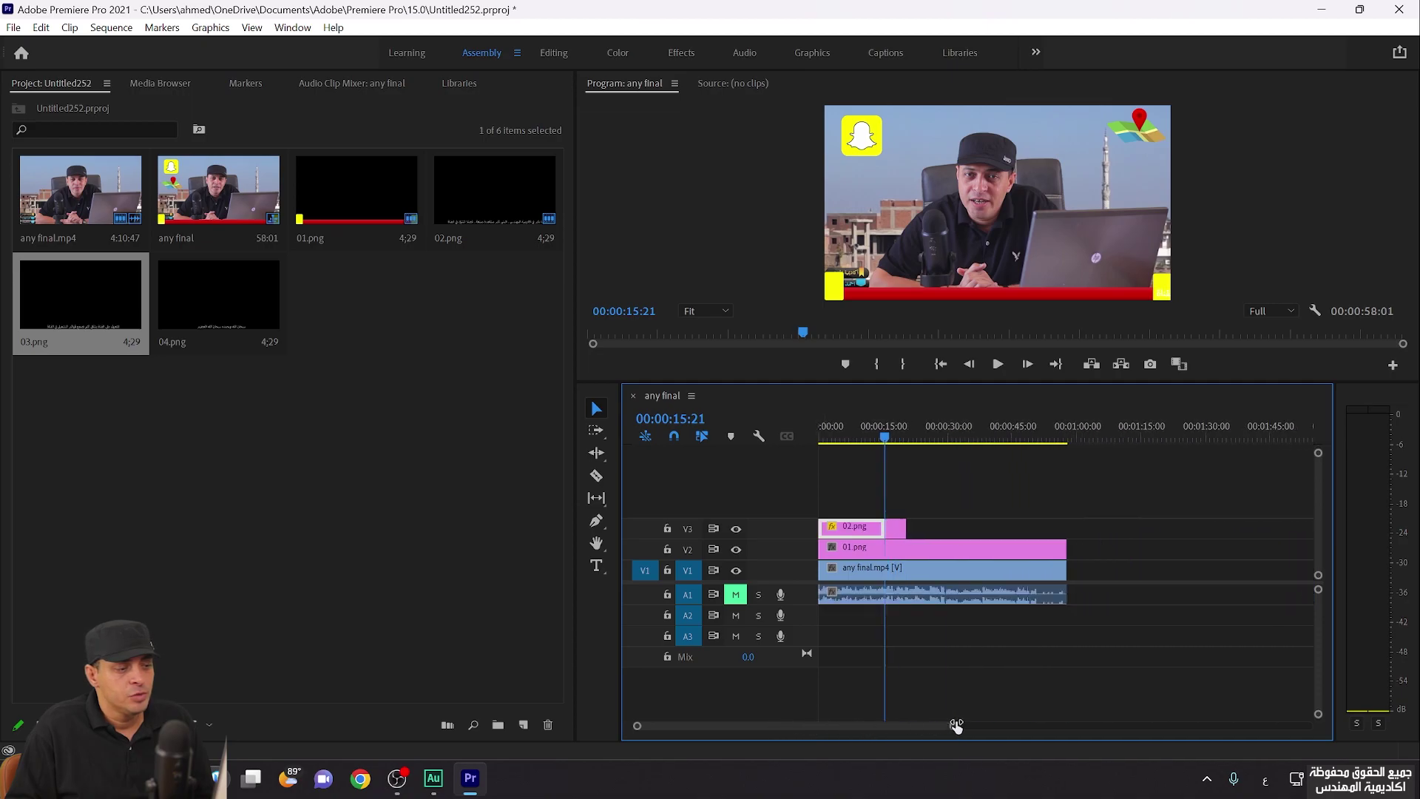
{"action": "left_click_drag", "start_coordinate": [910, 526], "coordinate": [981, 530]}
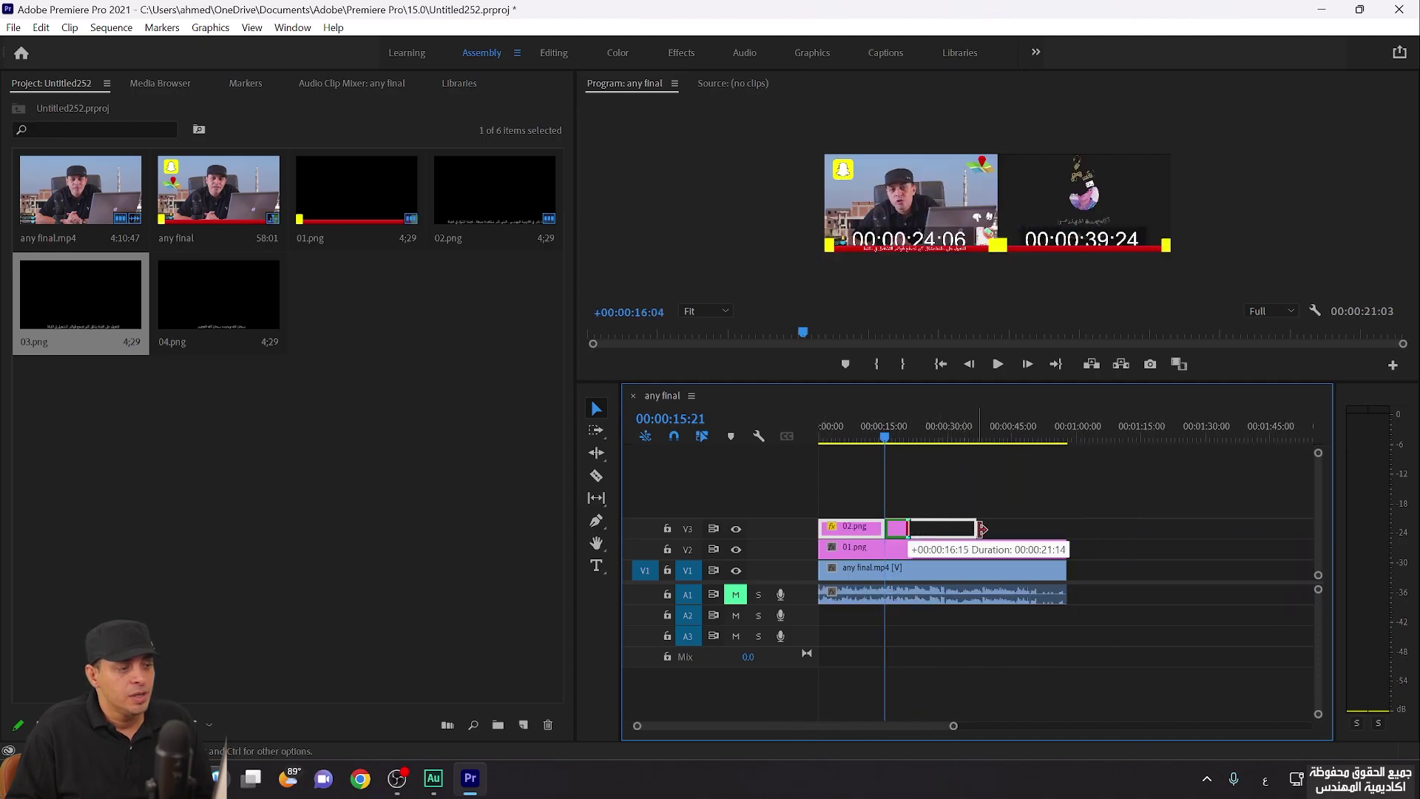
{"action": "left_click_drag", "start_coordinate": [975, 531], "coordinate": [970, 528]}
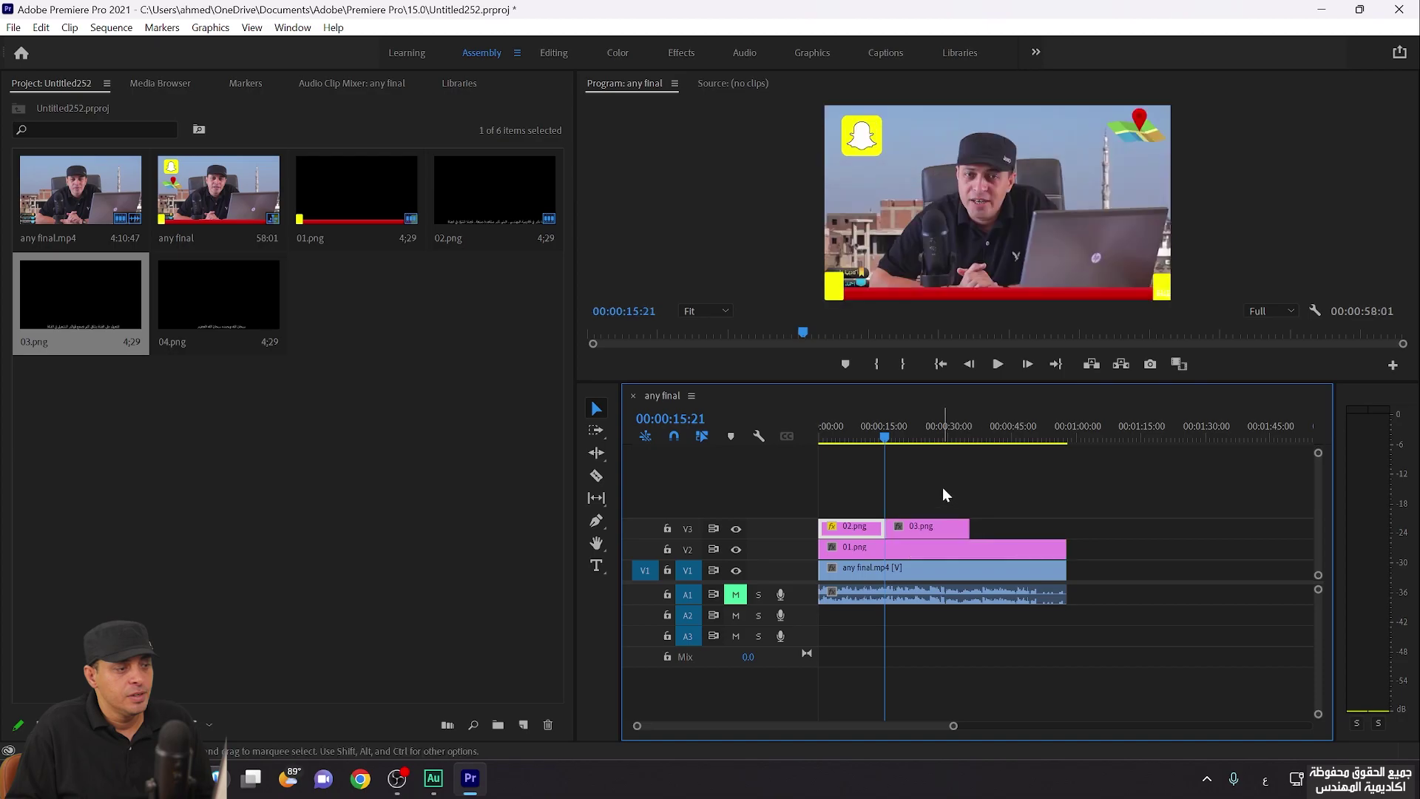
Trim 03.png to end at the playhead near 31 seconds, then scrub back to preview
{"action": "left_click_drag", "start_coordinate": [889, 433], "coordinate": [960, 448]}
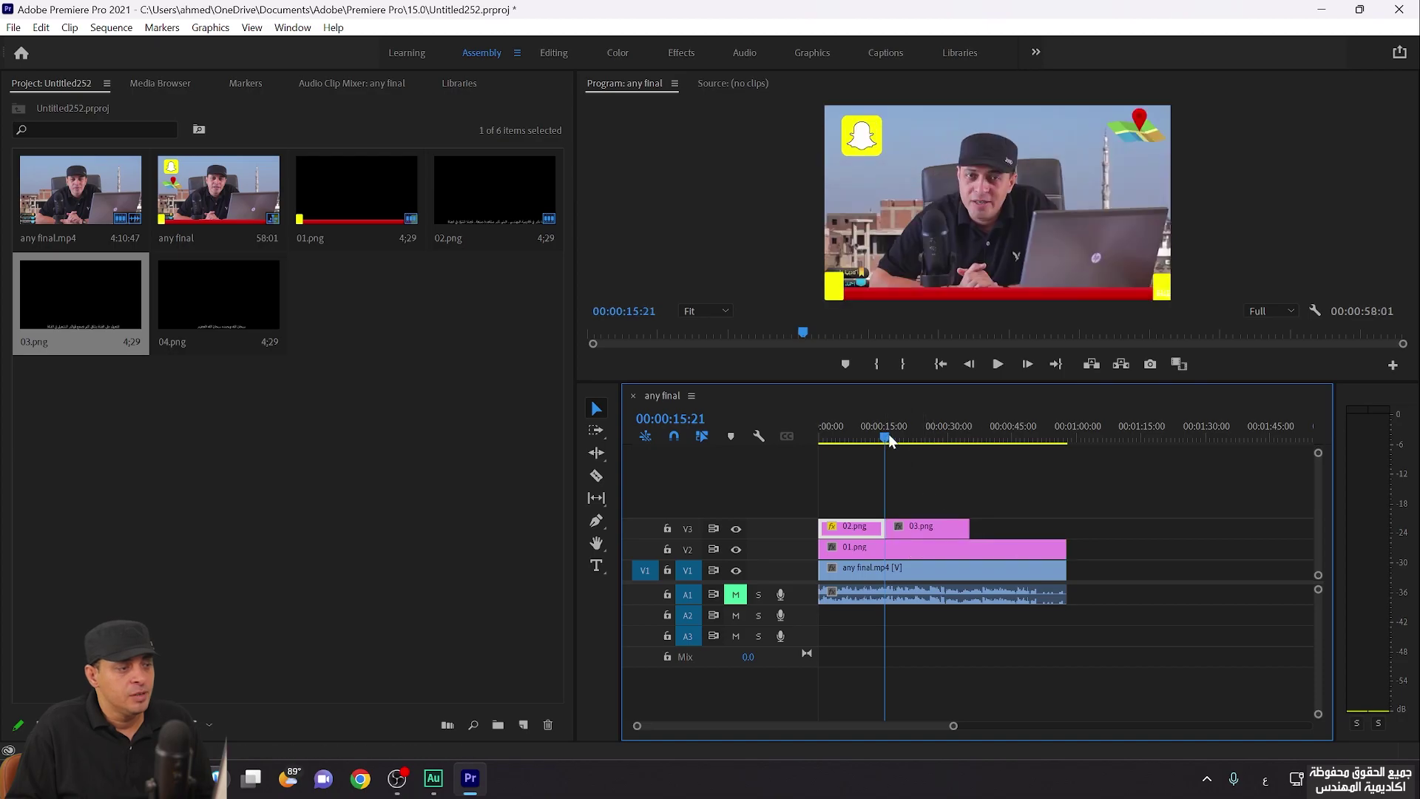
{"action": "left_click", "coordinate": [956, 451]}
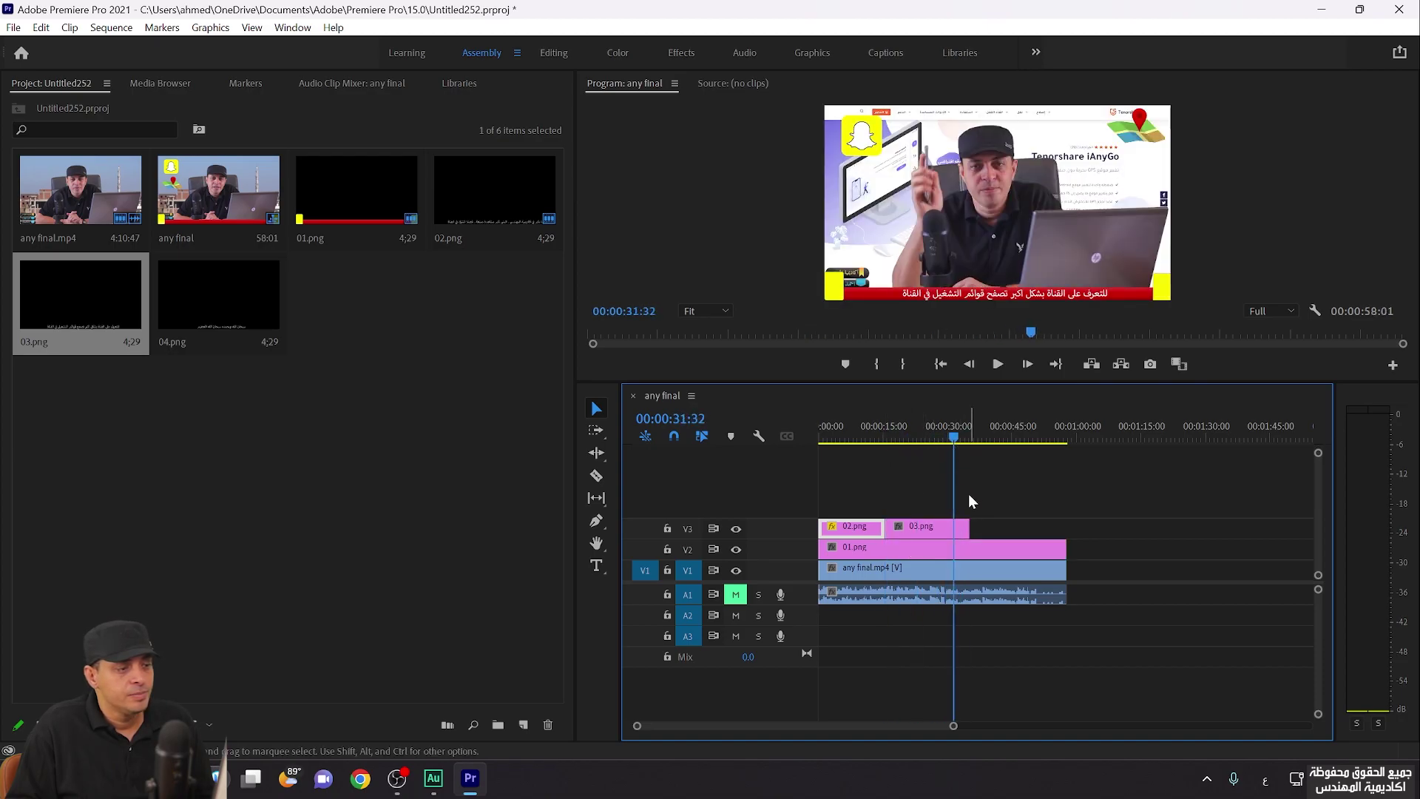
{"action": "left_click_drag", "start_coordinate": [969, 528], "coordinate": [953, 528]}
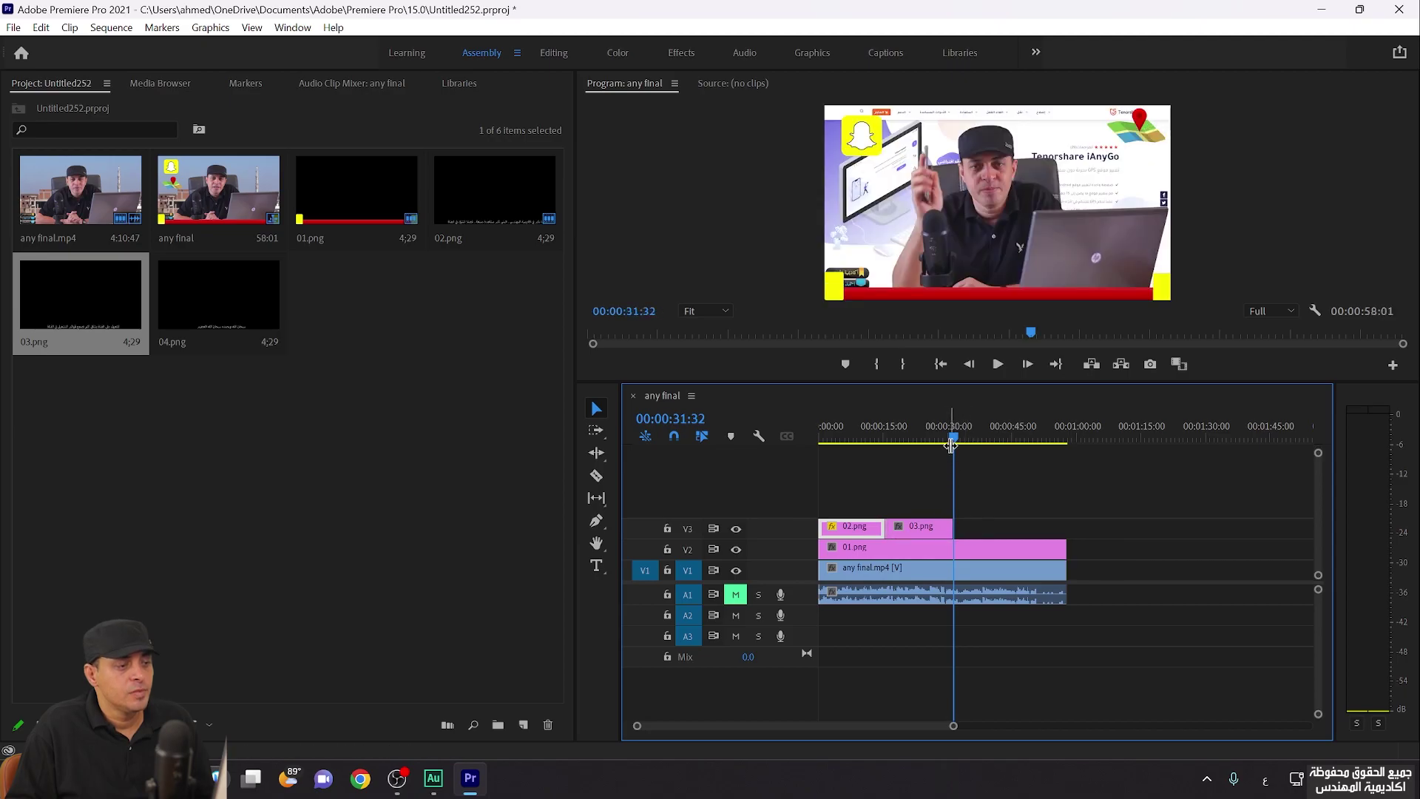
{"action": "left_click_drag", "start_coordinate": [928, 438], "coordinate": [915, 437]}
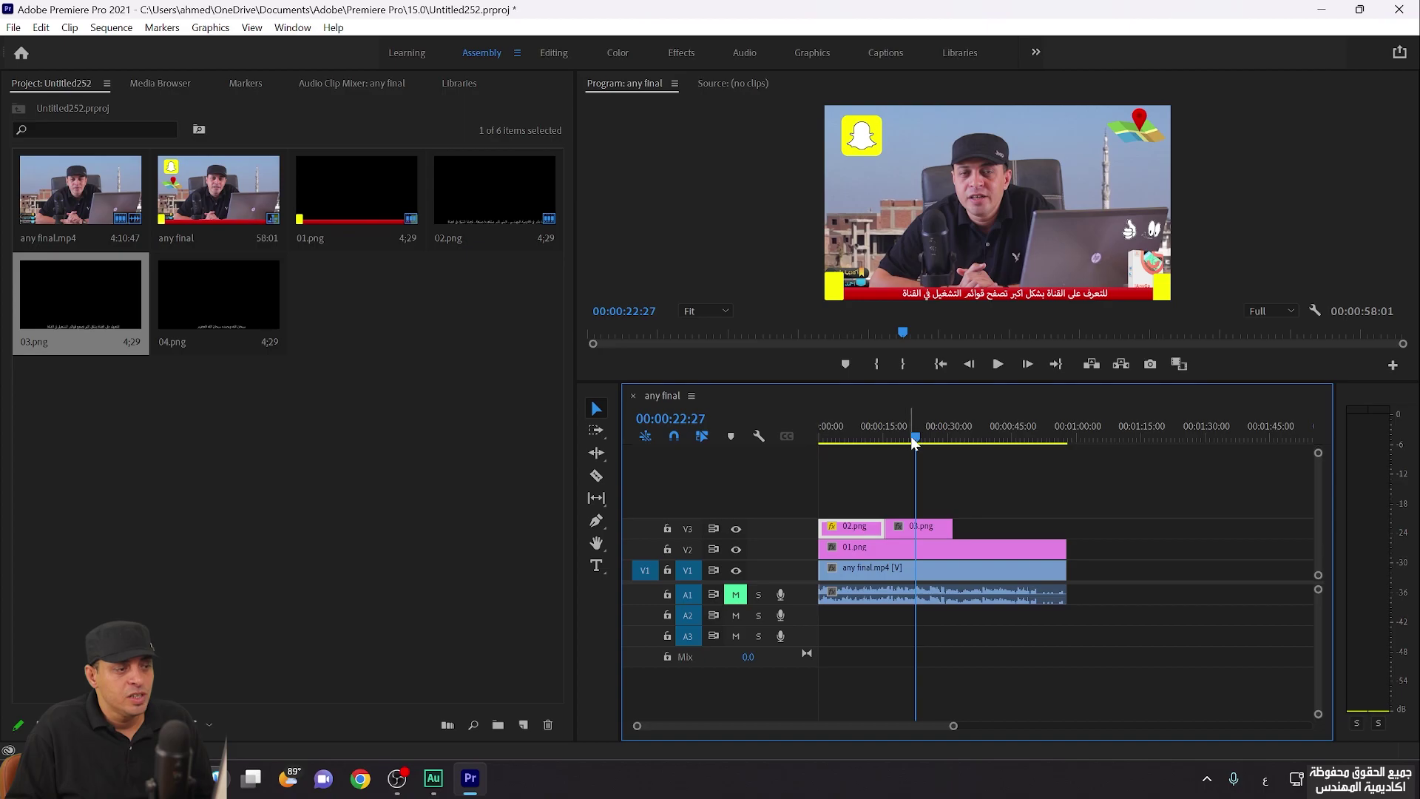
{"action": "left_click_drag", "start_coordinate": [911, 437], "coordinate": [849, 438]}
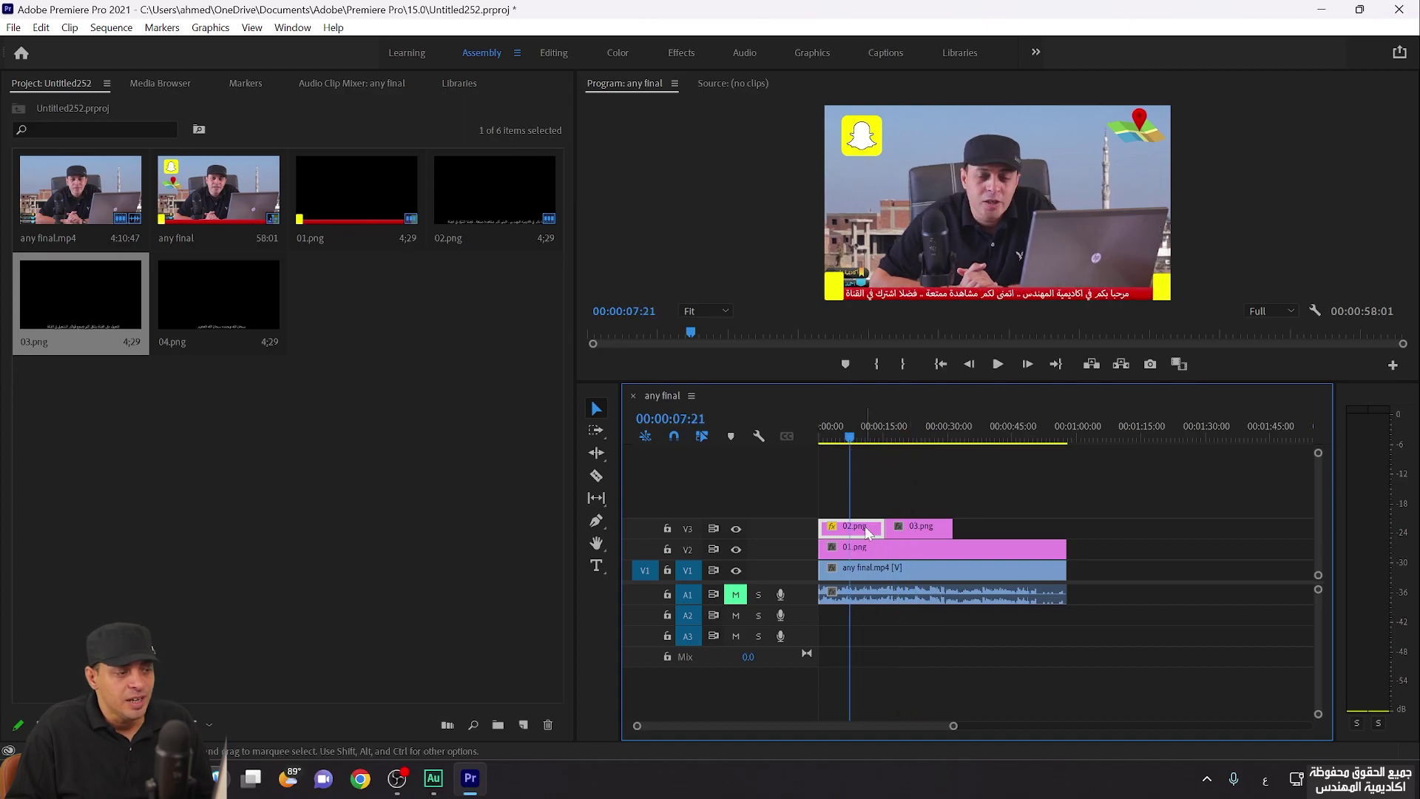
Copy 02.png's Motion attributes and paste them onto the 03.png clip
{"action": "left_click", "coordinate": [553, 52]}
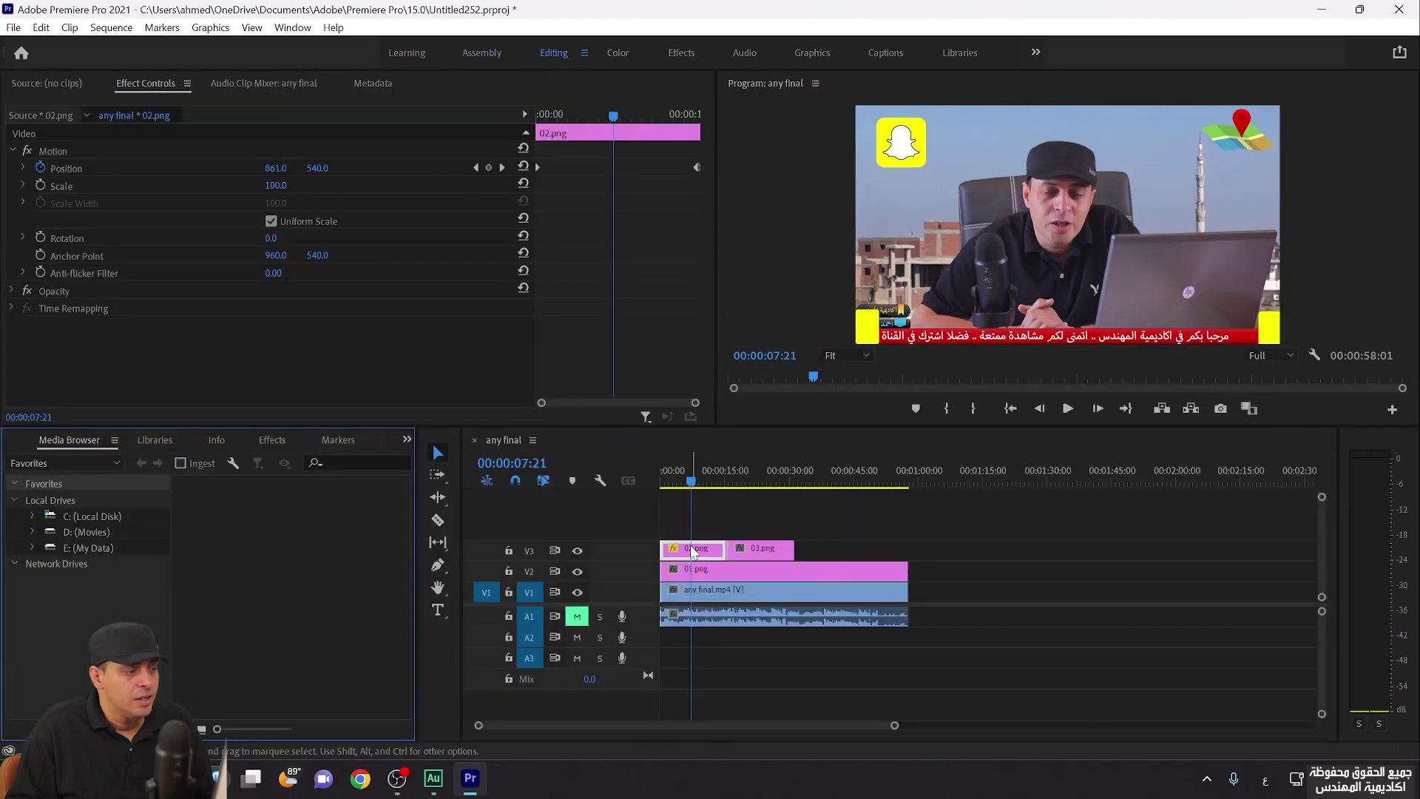
{"action": "left_click", "coordinate": [693, 551]}
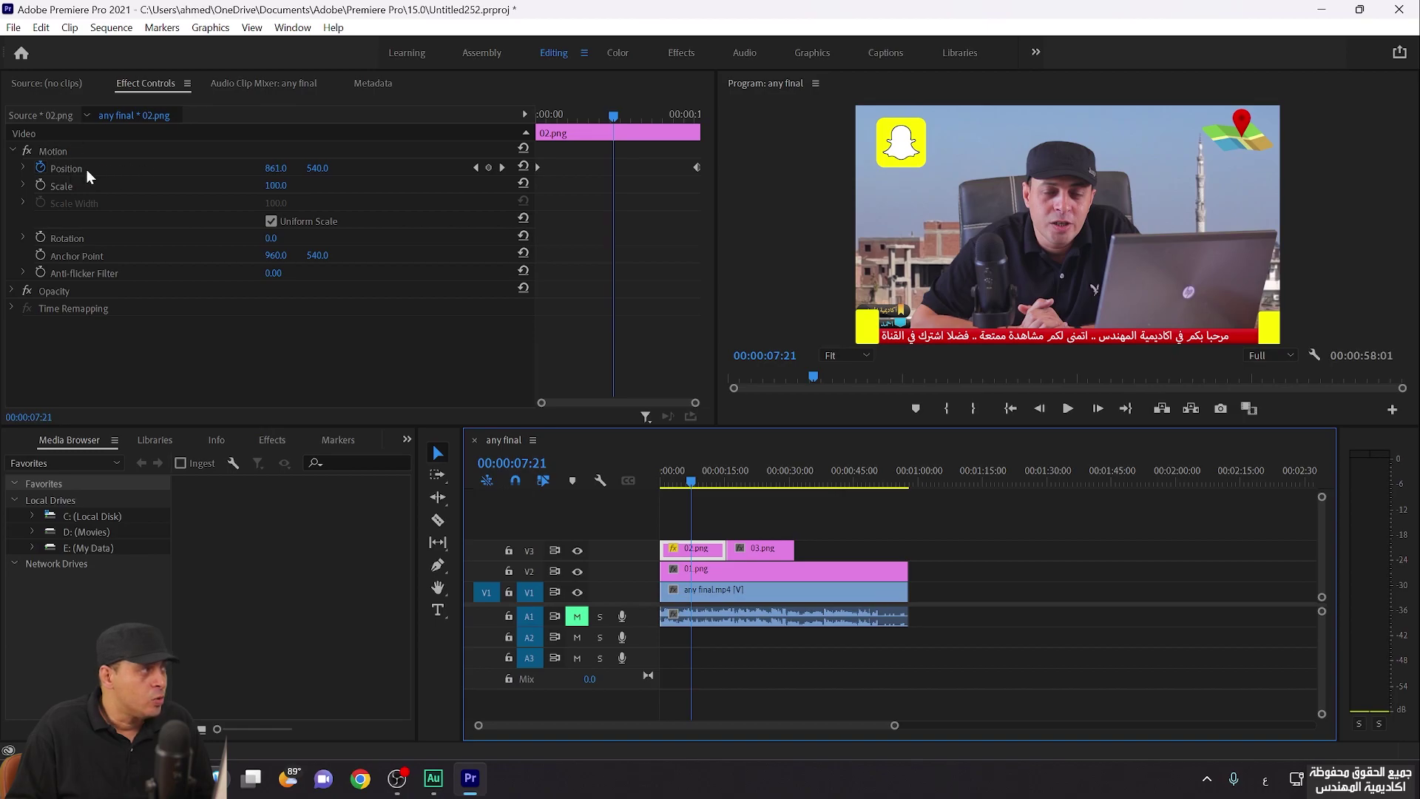
{"action": "left_click", "coordinate": [51, 150]}
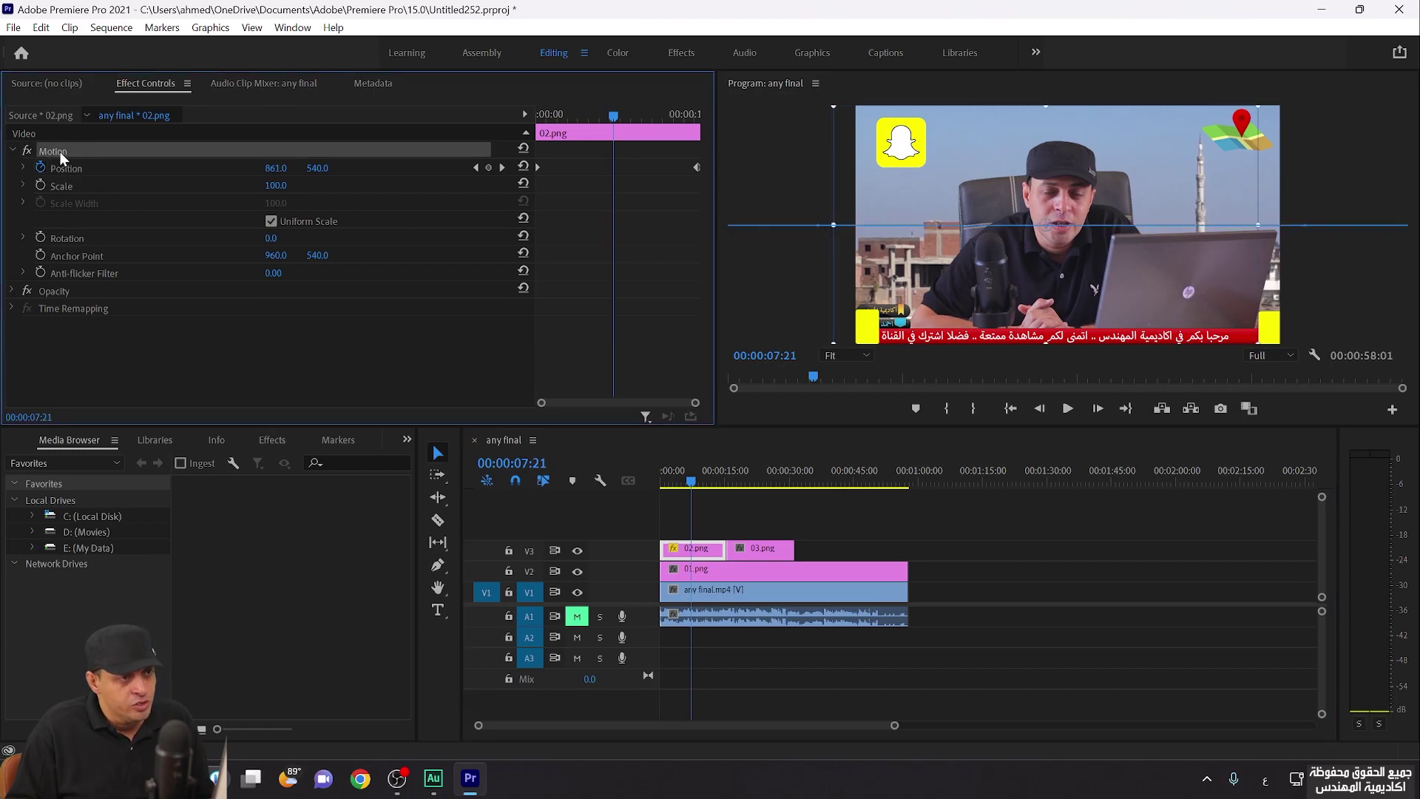
{"action": "left_click", "coordinate": [764, 551]}
{"action": "key", "text": "ctrl+v"}
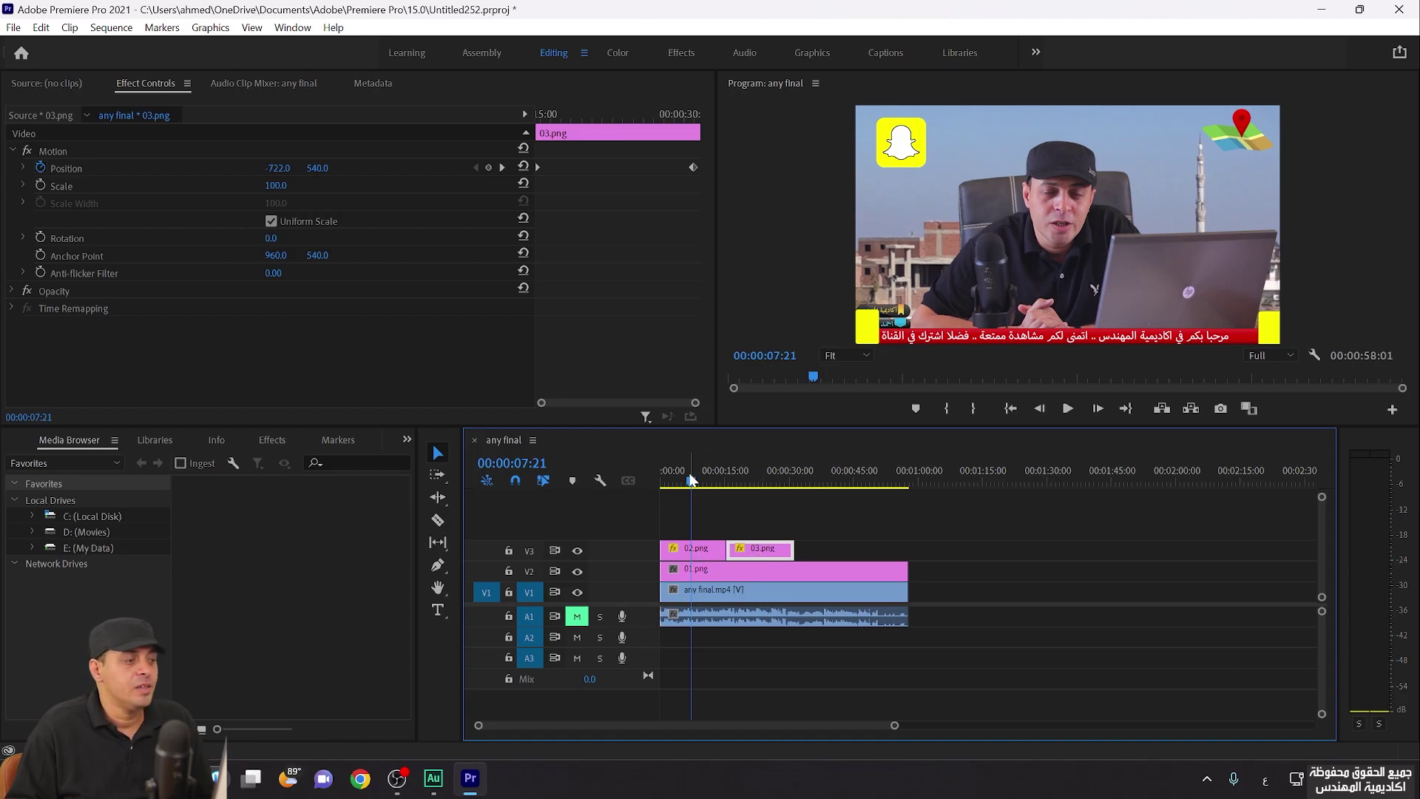
Play the sequence full screen from the start to check both tickers
{"action": "left_click_drag", "start_coordinate": [690, 479], "coordinate": [640, 492]}
{"action": "key", "text": "space"}
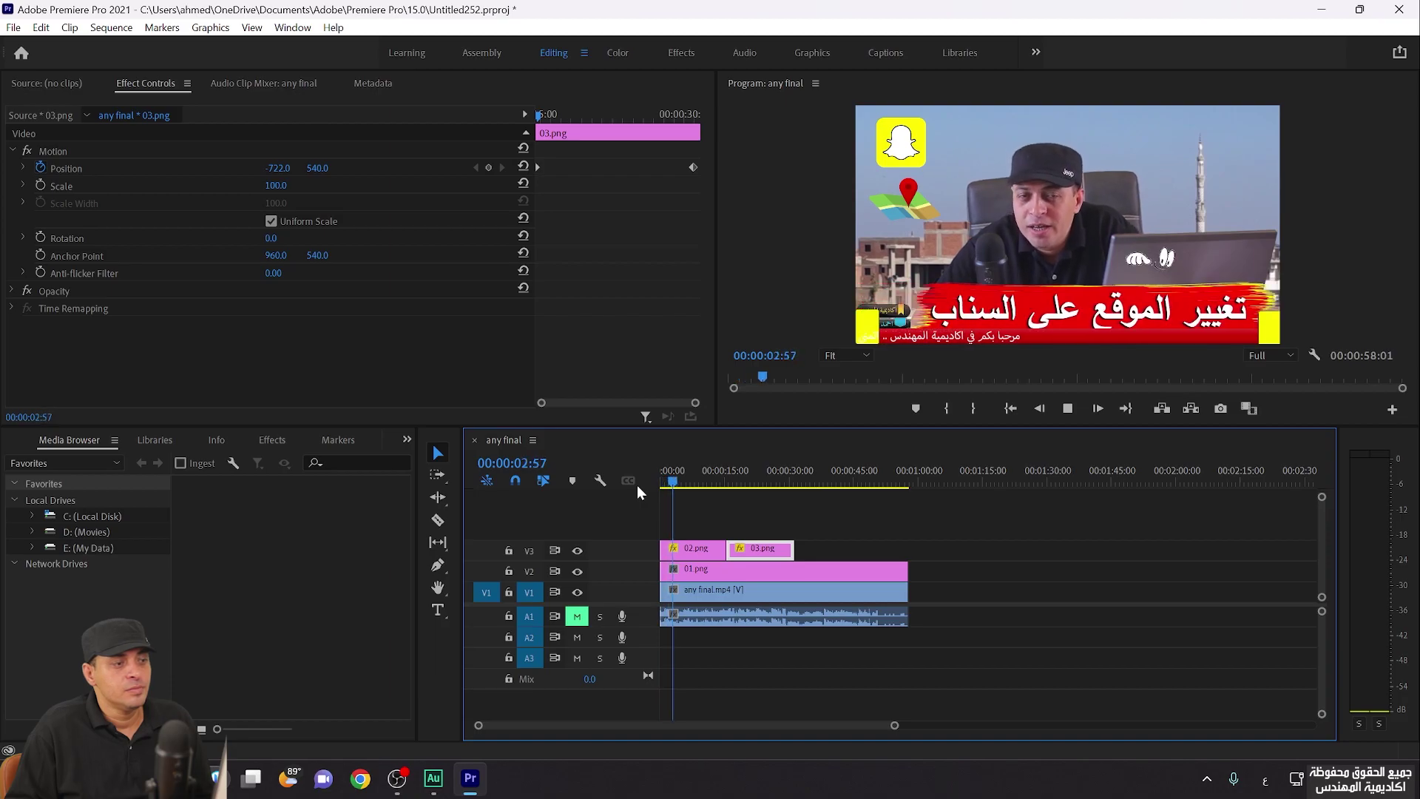
{"action": "key", "text": "ctrl+grave"}
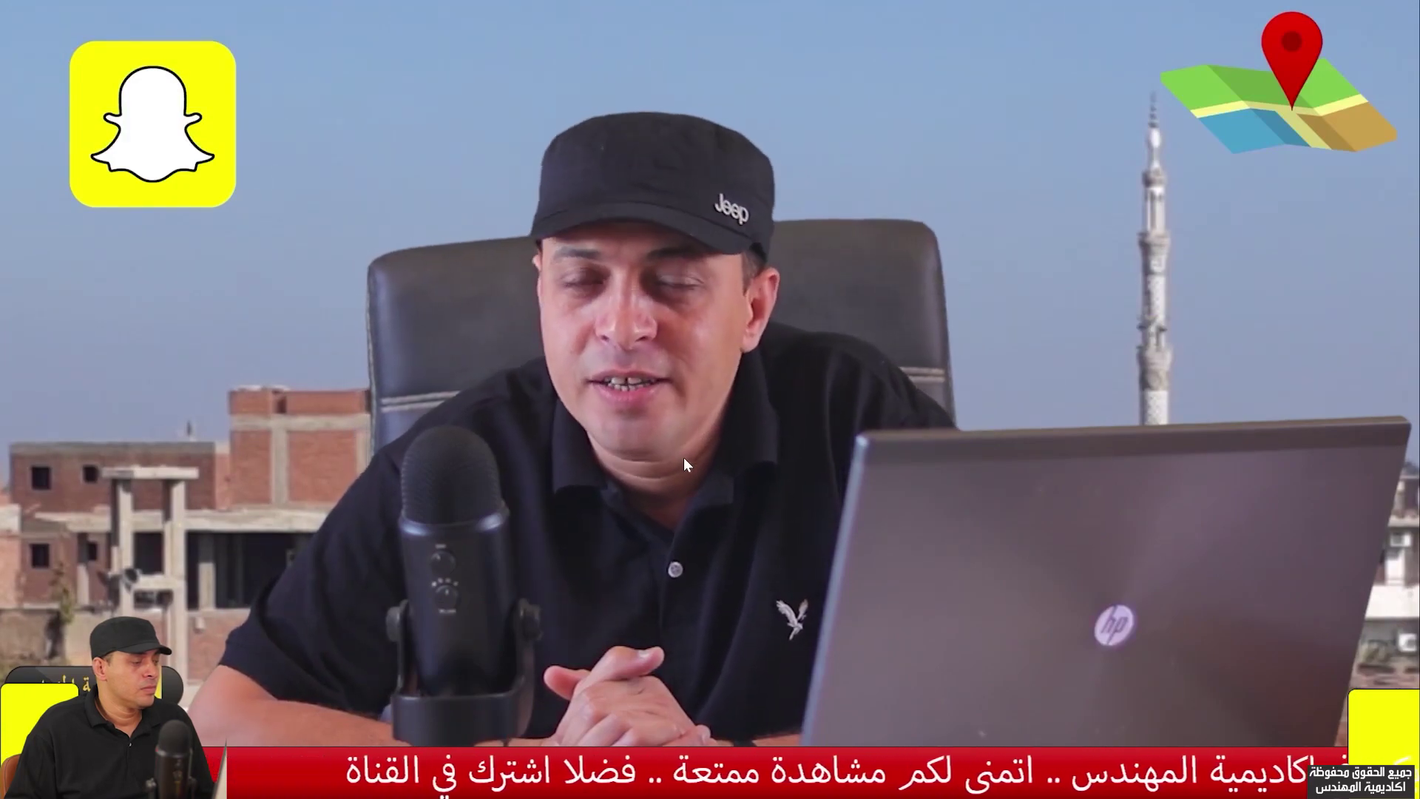
{"action": "key", "text": "Escape"}
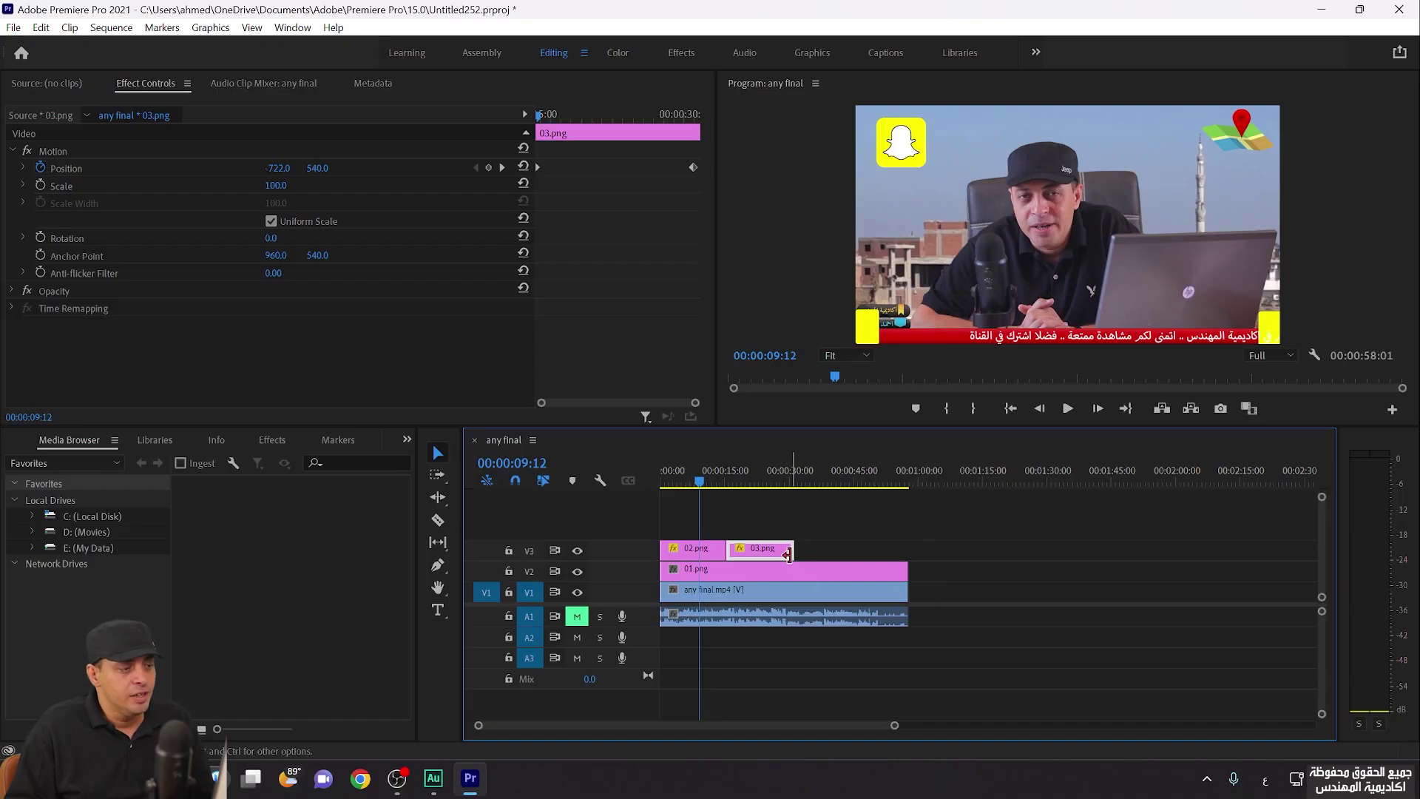
Move 03.png onto a new V4 track, starting it slightly earlier
{"action": "left_click_drag", "start_coordinate": [769, 556], "coordinate": [731, 528]}
{"action": "left_click_drag", "start_coordinate": [703, 480], "coordinate": [698, 478]}
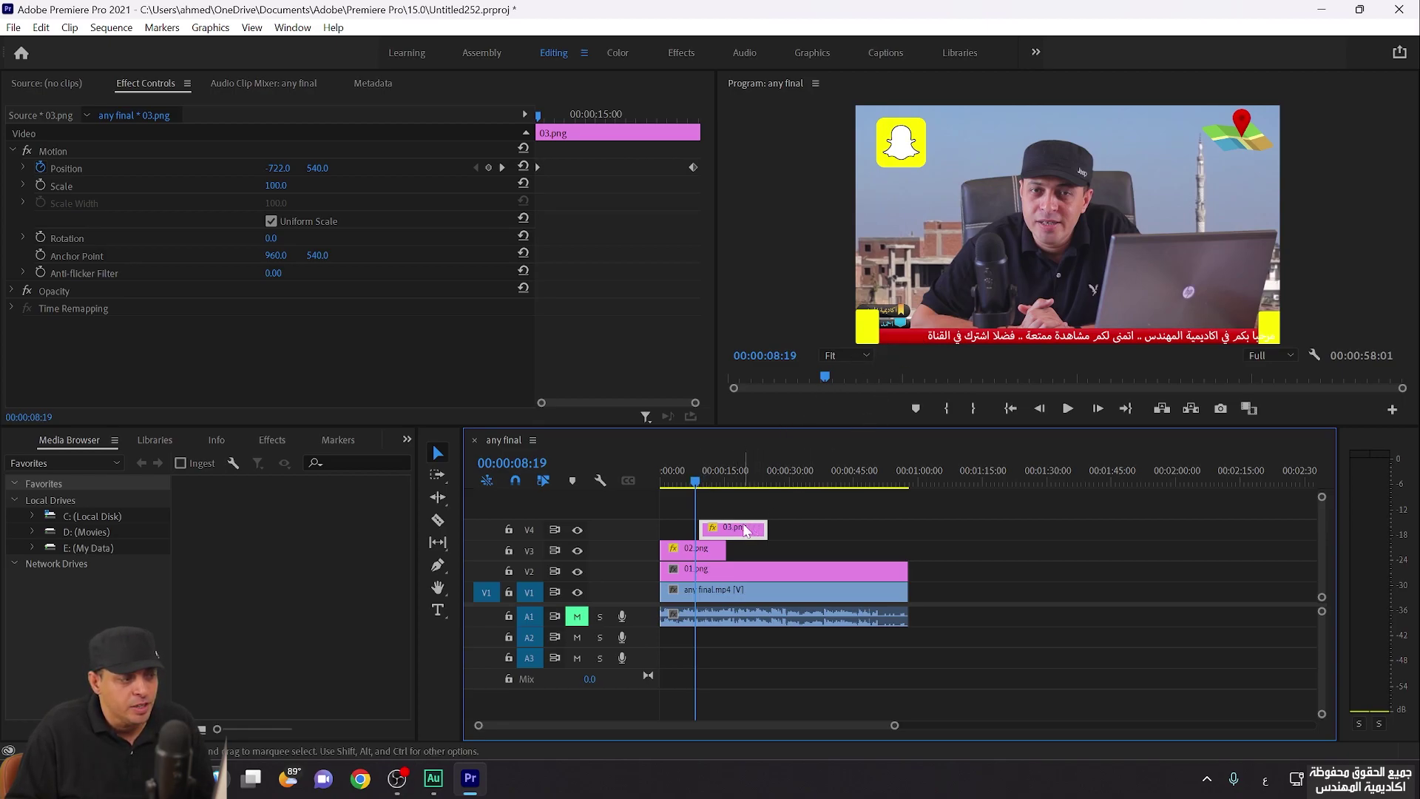
{"action": "left_click_drag", "start_coordinate": [740, 534], "coordinate": [735, 535]}
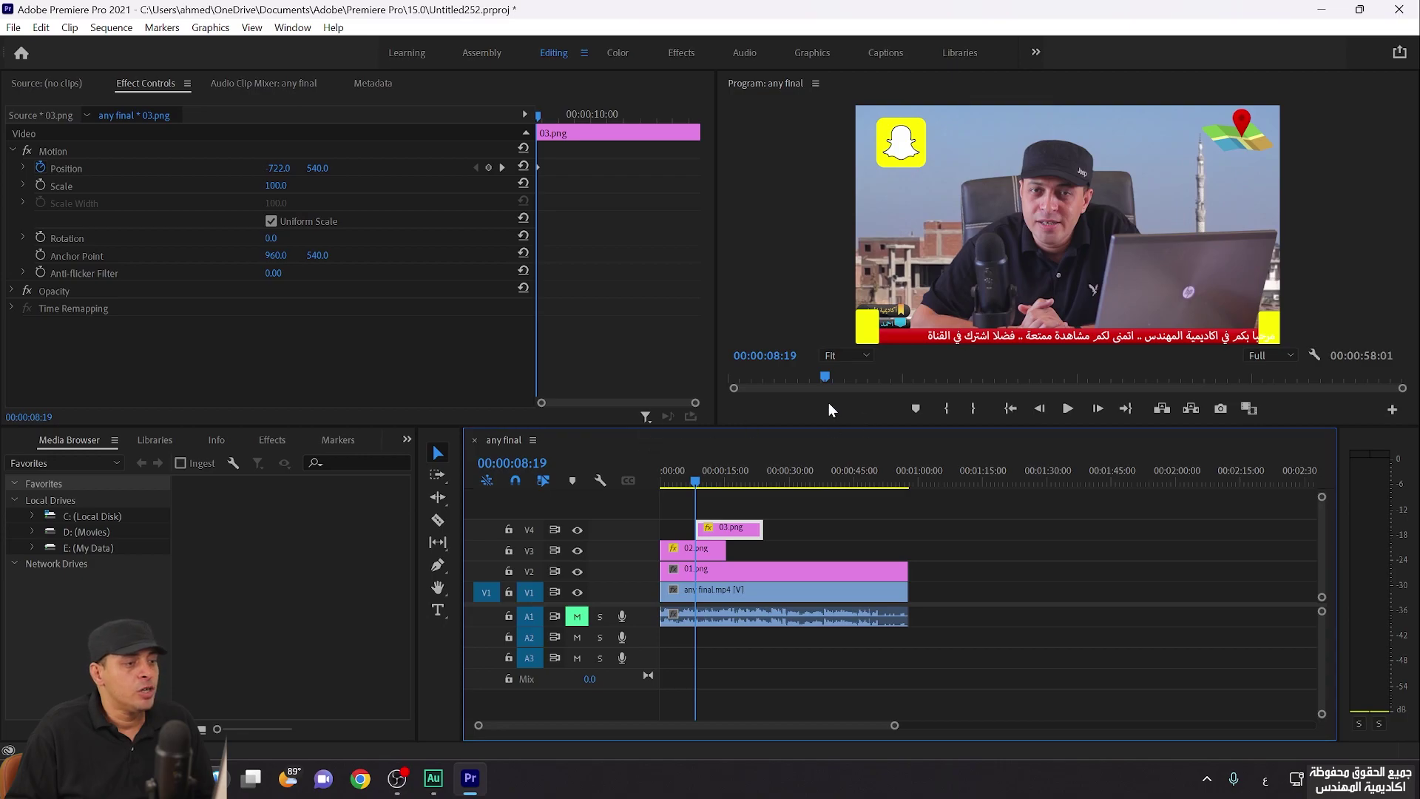
Play the sequence to check the ticker overlap, stopping around 11 seconds
{"action": "left_click", "coordinate": [1039, 414]}
{"action": "key", "text": "space"}
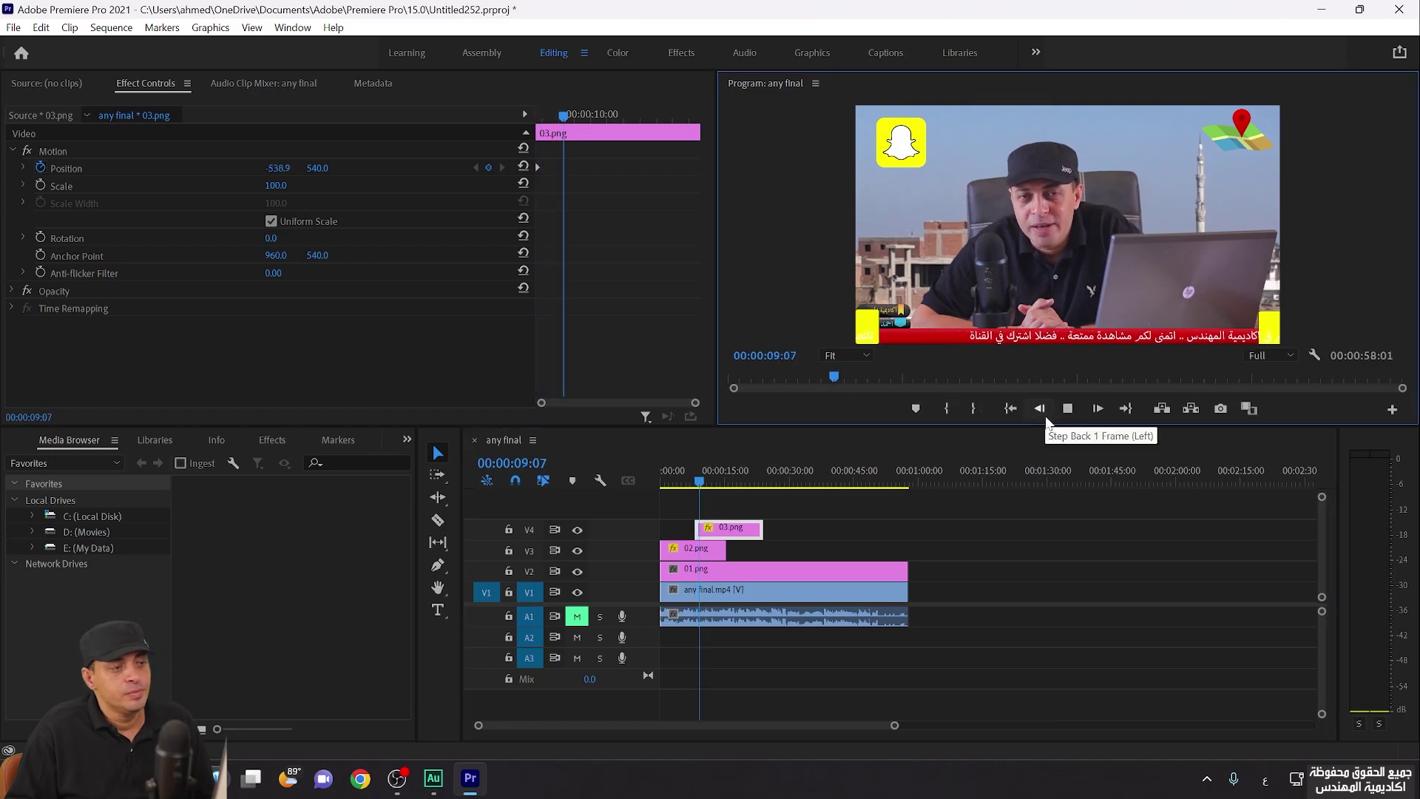
{"action": "left_click", "coordinate": [708, 481]}
{"action": "left_click_drag", "start_coordinate": [708, 482], "coordinate": [684, 481]}
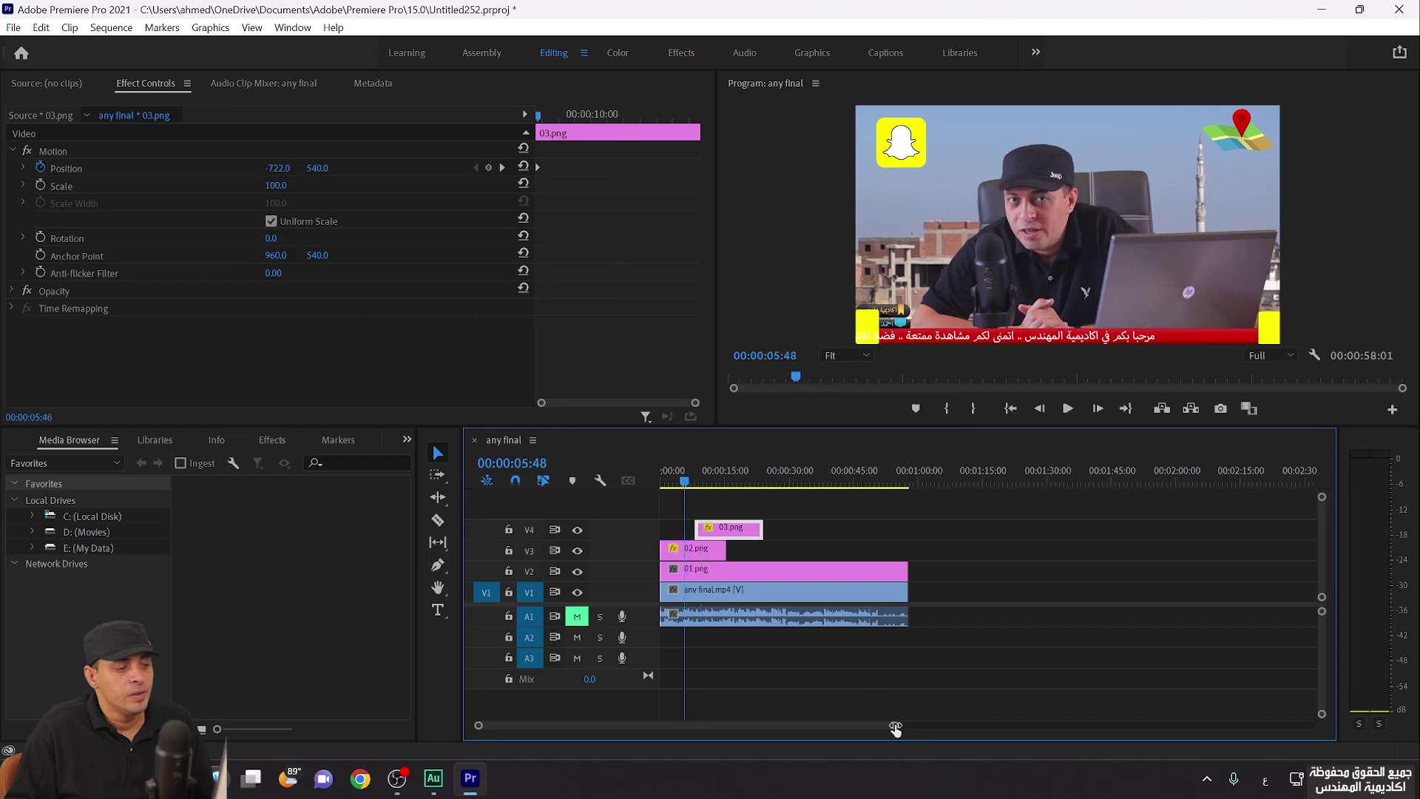
Slide 03.png on V4 about 24 frames earlier
{"action": "left_click_drag", "start_coordinate": [895, 728], "coordinate": [707, 725]}
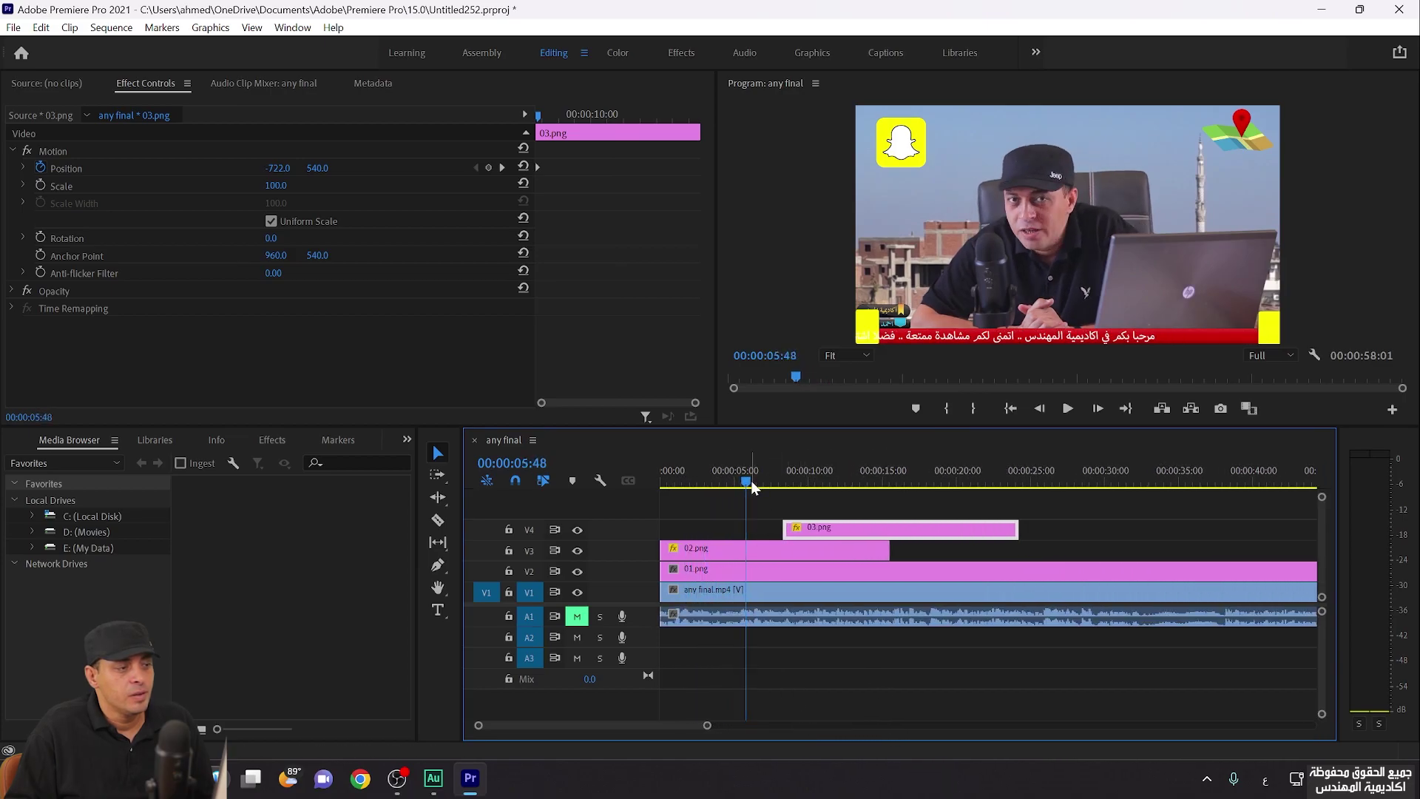
{"action": "left_click_drag", "start_coordinate": [751, 481], "coordinate": [778, 484]}
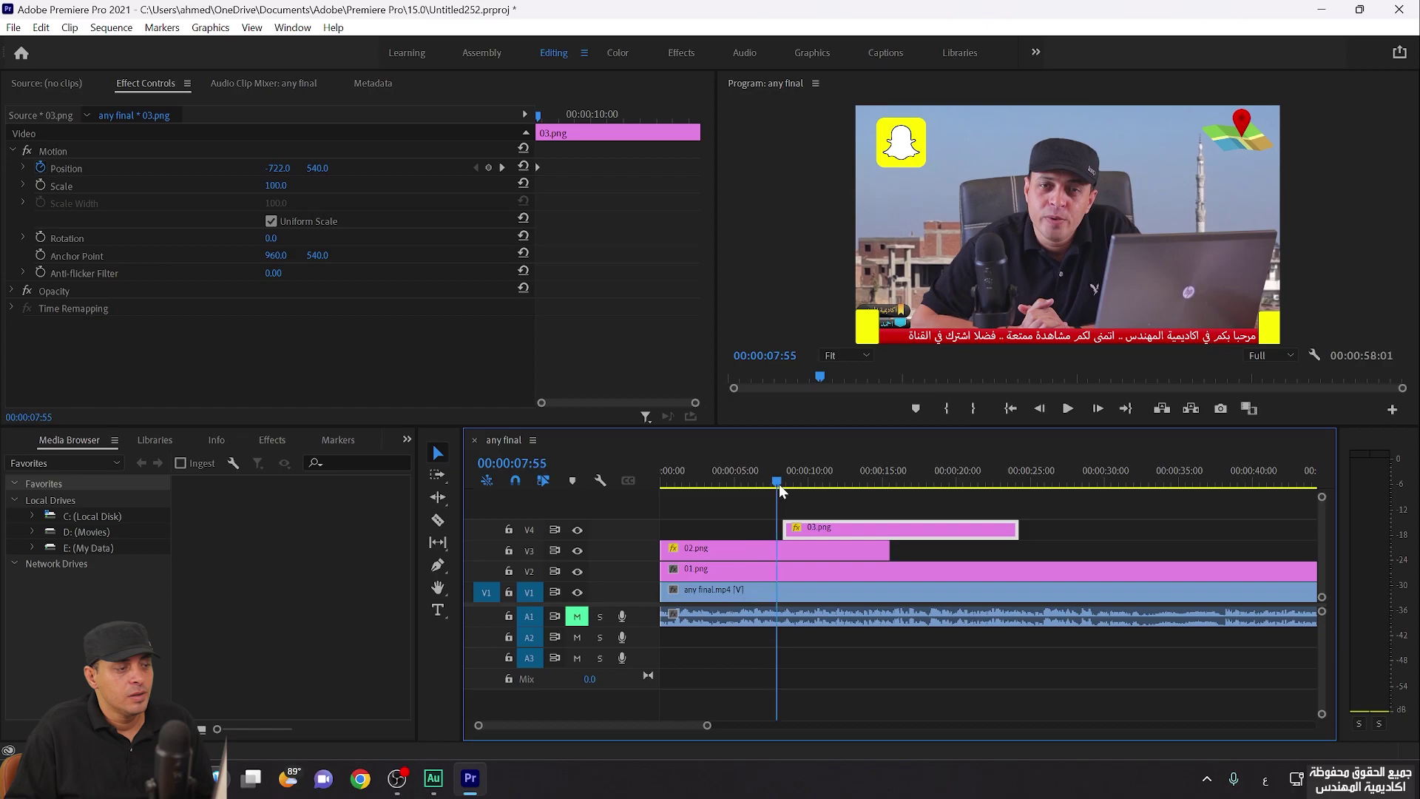
{"action": "left_click_drag", "start_coordinate": [813, 528], "coordinate": [789, 534]}
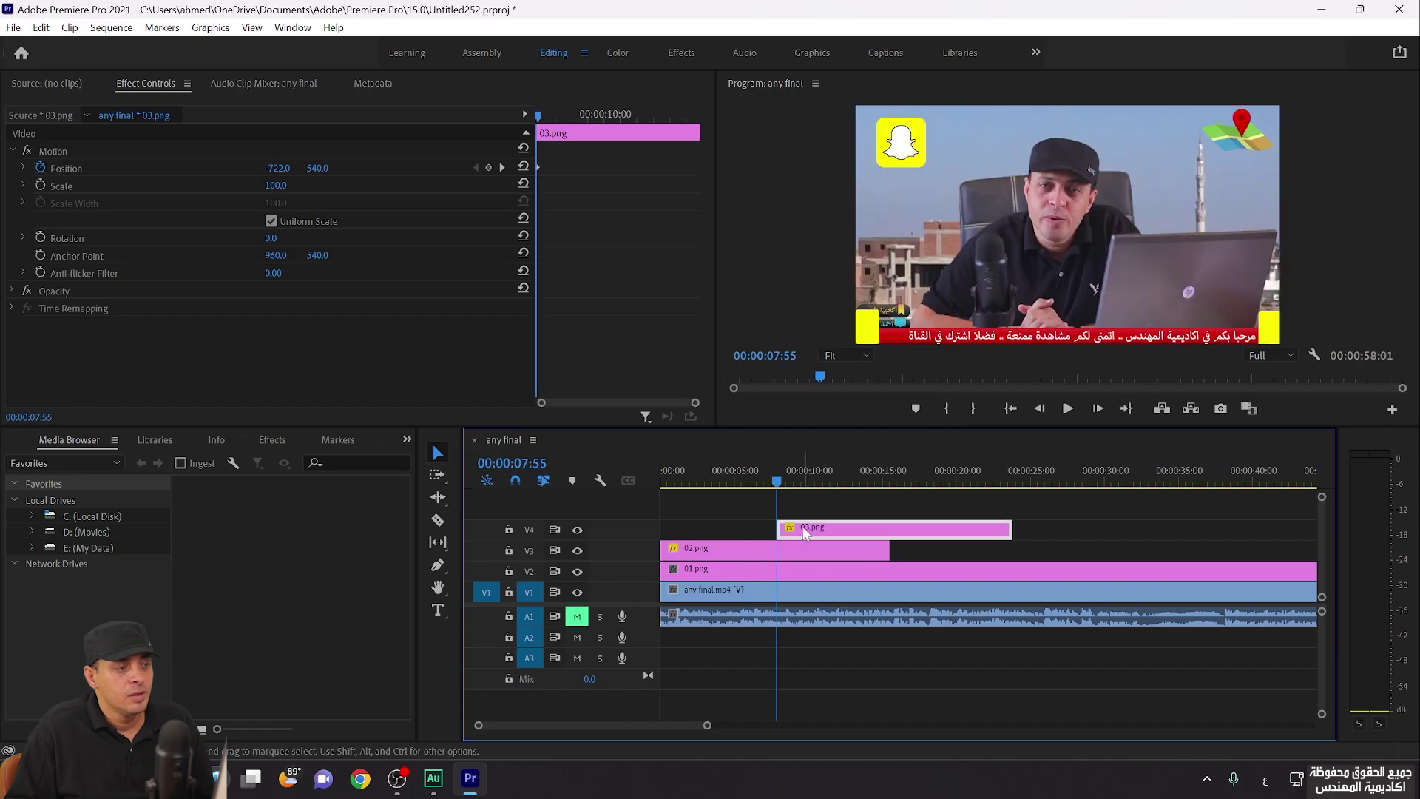
Play back full screen to review the timing, then scrub to 13:12
{"action": "key", "text": "space"}
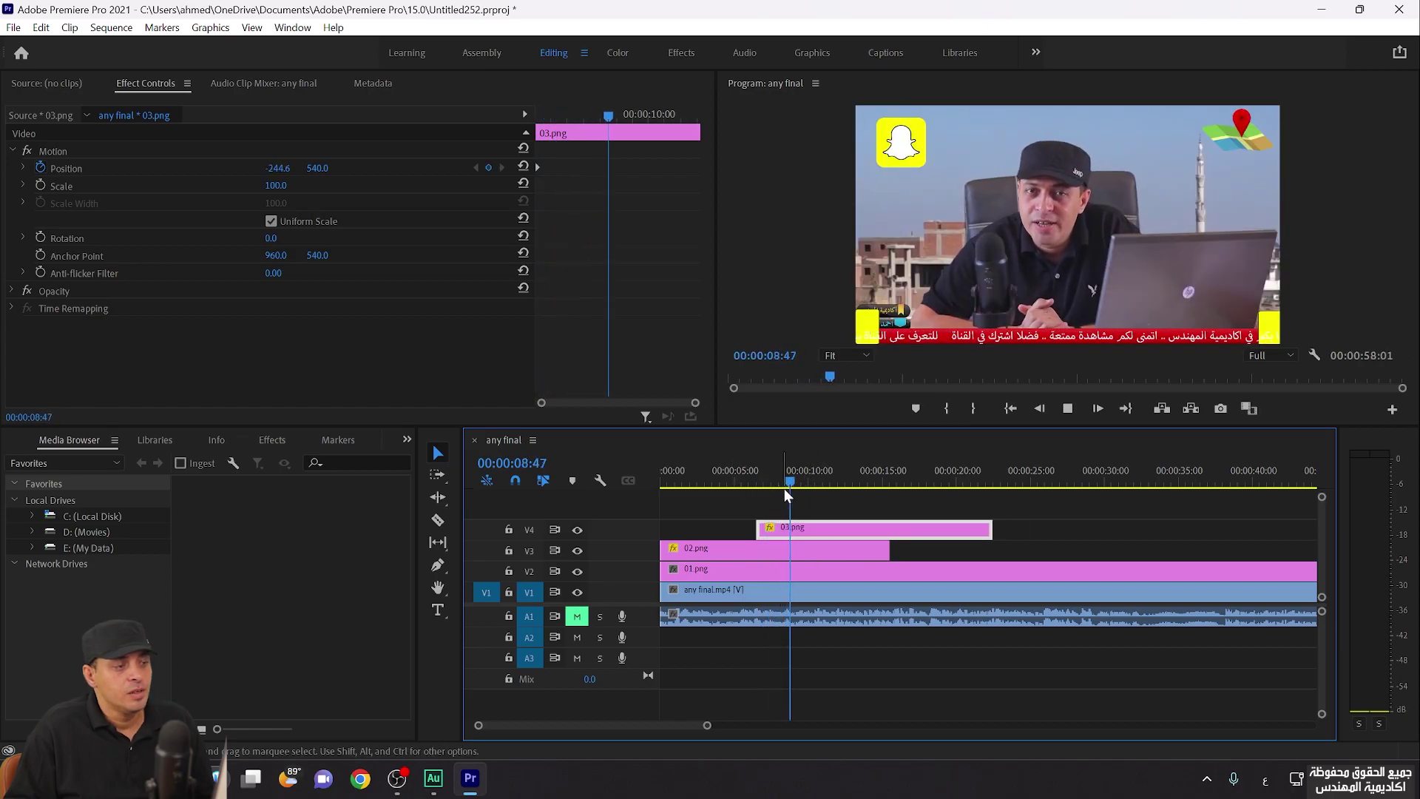
{"action": "key", "text": "Home"}
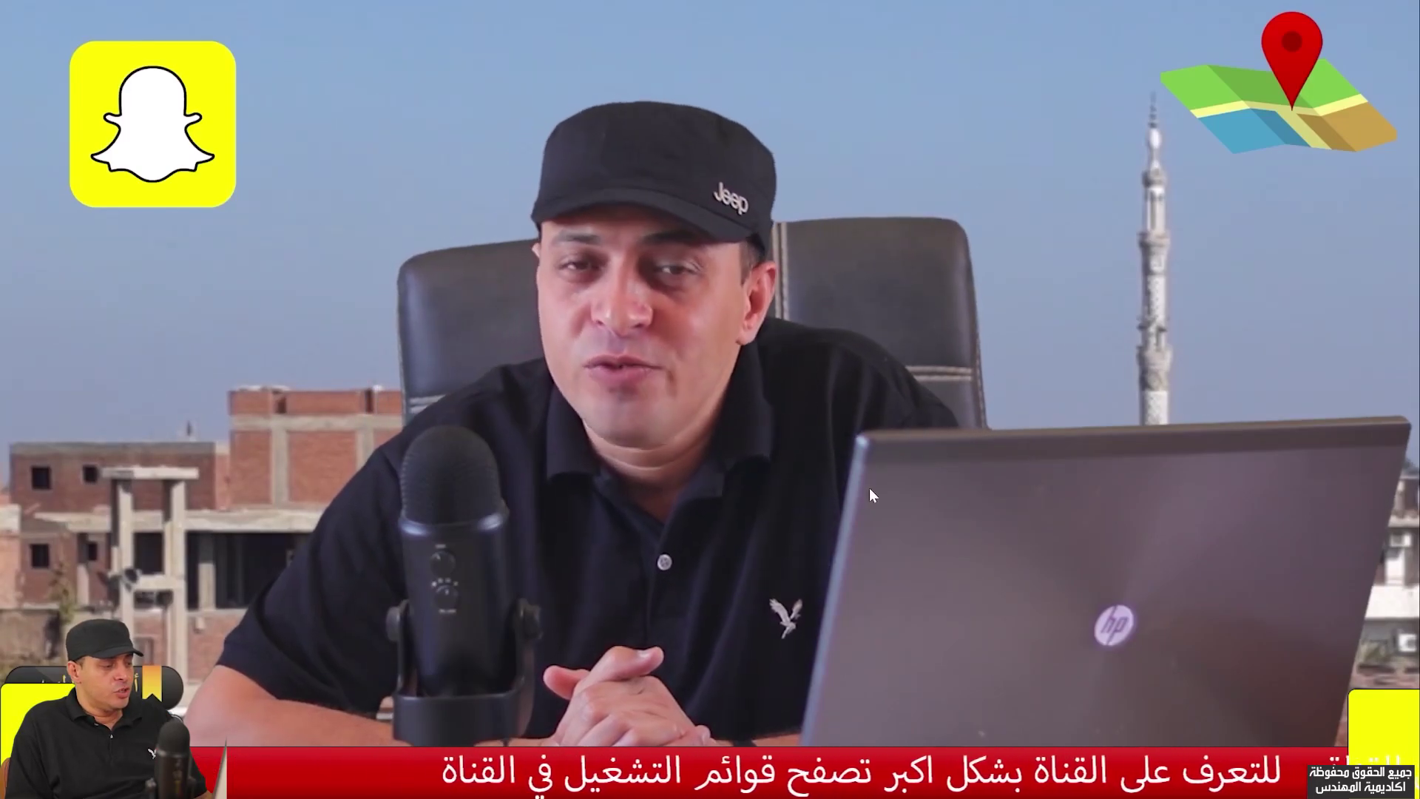
{"action": "key", "text": "Escape"}
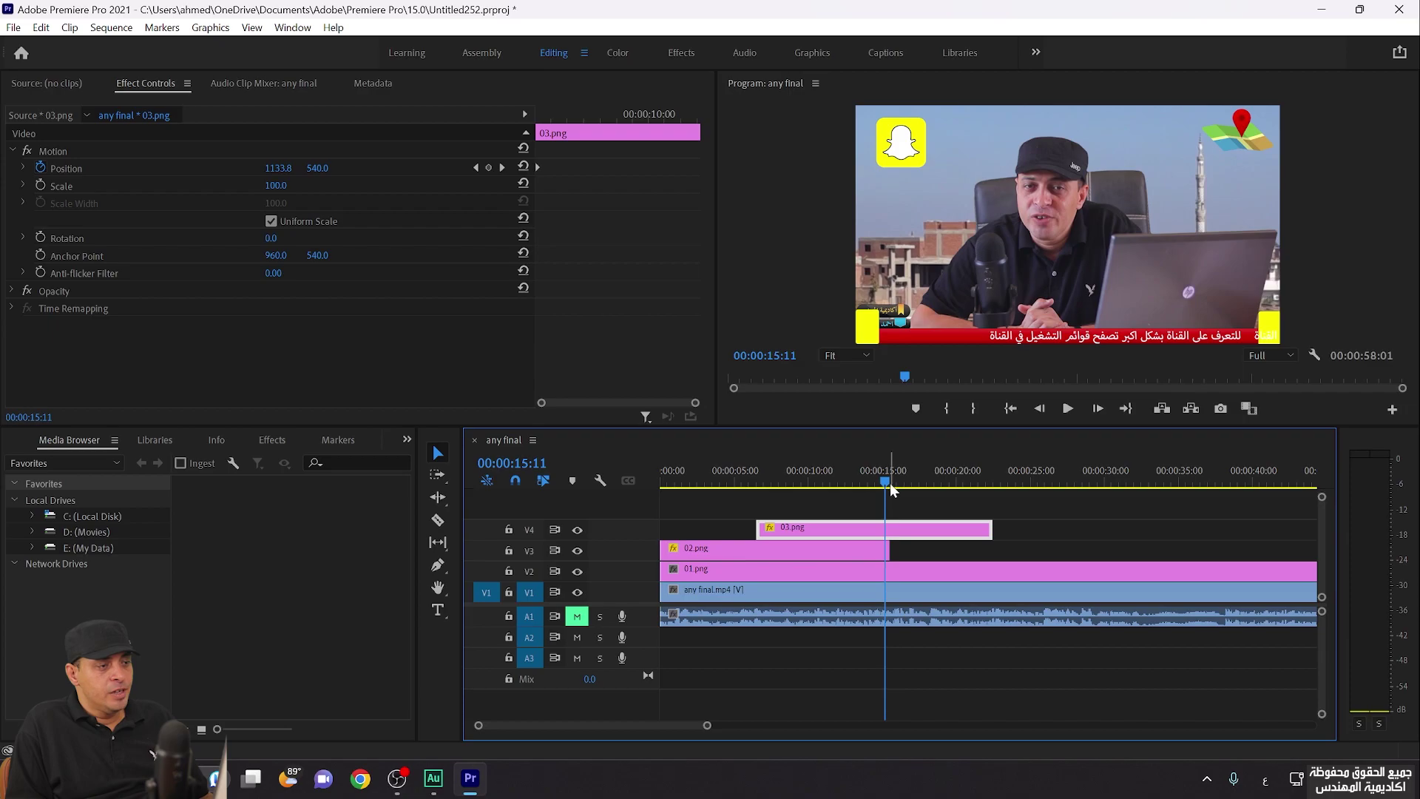
{"action": "left_click_drag", "start_coordinate": [889, 482], "coordinate": [858, 488]}
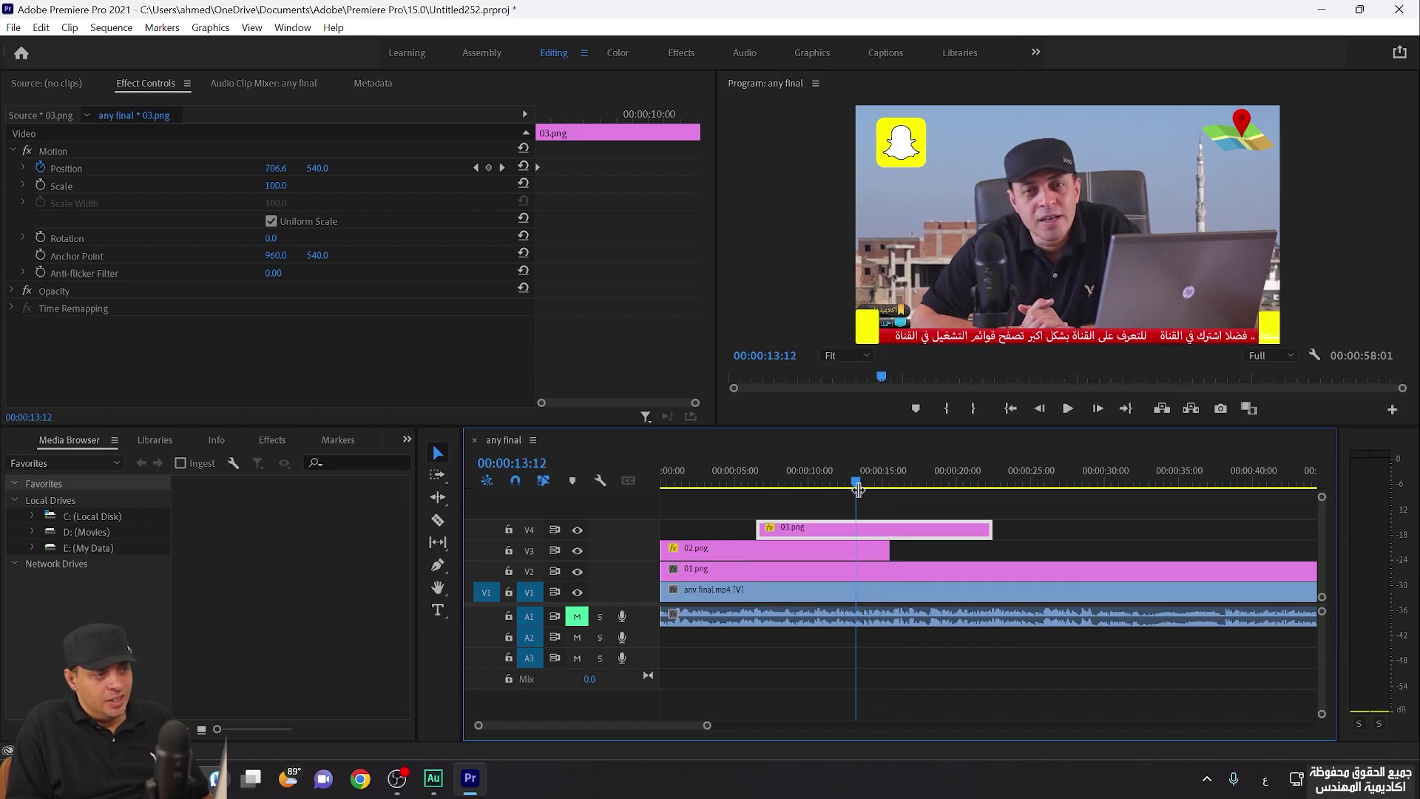
Drag 04.png from the Project bin onto a new V5 track at the 13-second playhead
{"action": "left_click", "coordinate": [485, 52]}
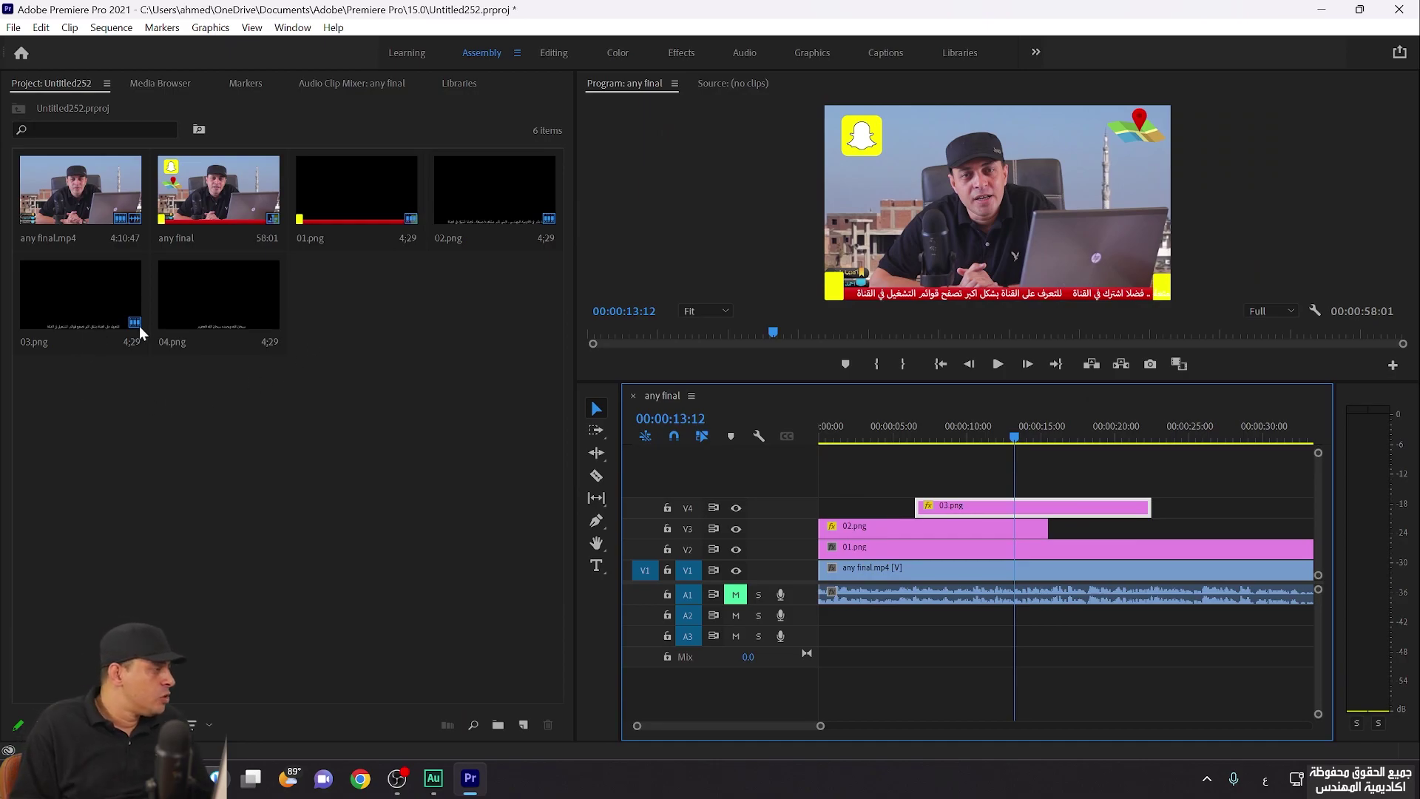
{"action": "left_click", "coordinate": [89, 325]}
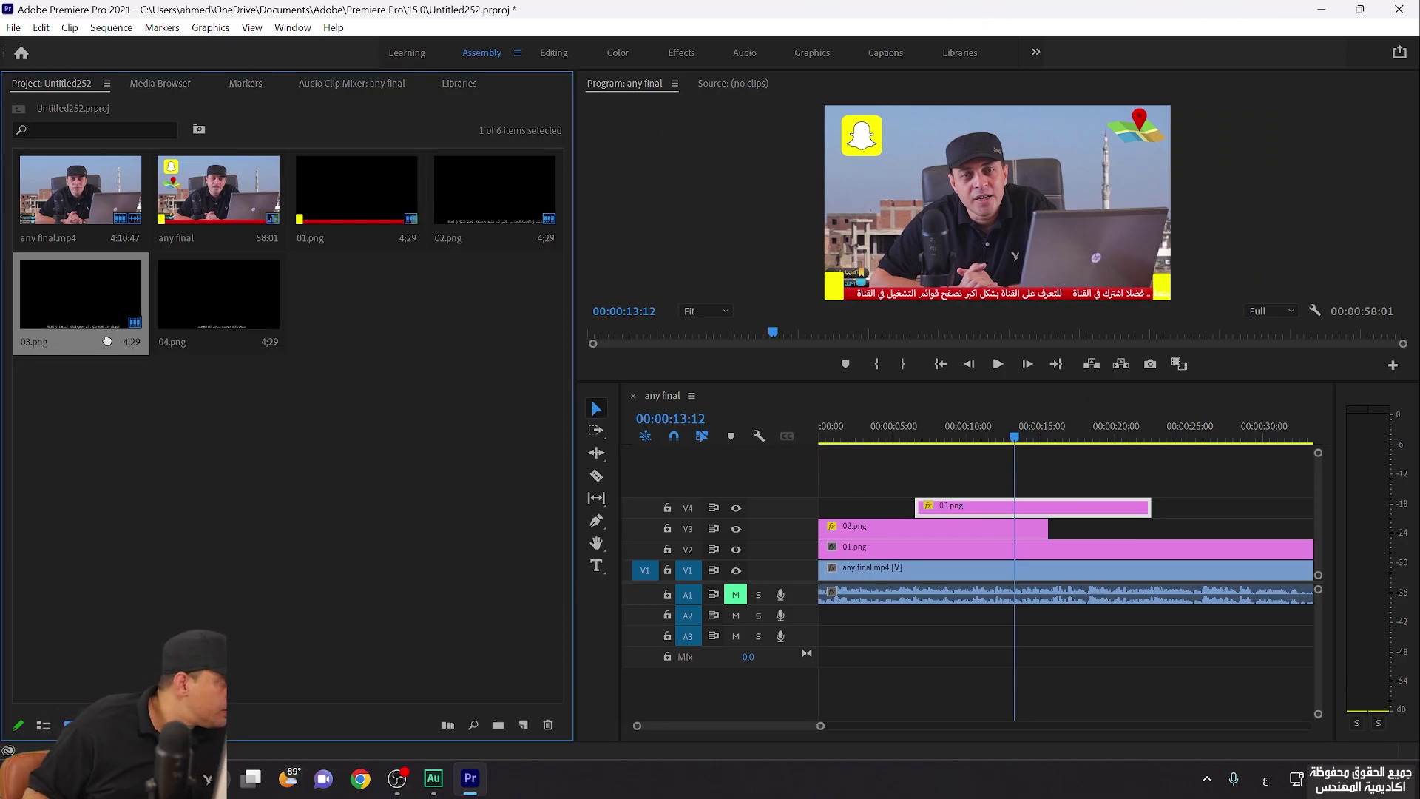
{"action": "left_click", "coordinate": [229, 304]}
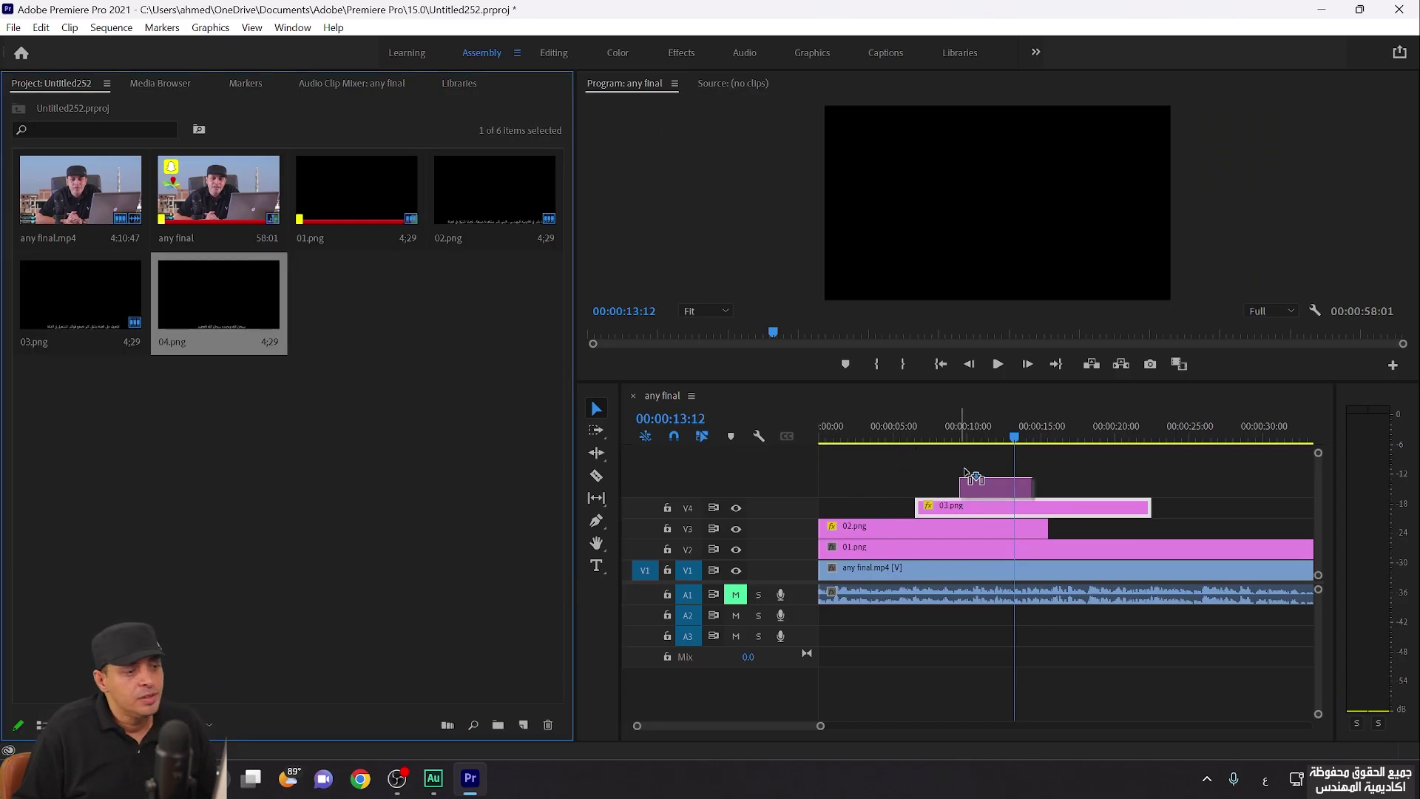
{"action": "left_click_drag", "start_coordinate": [678, 397], "coordinate": [1035, 505]}
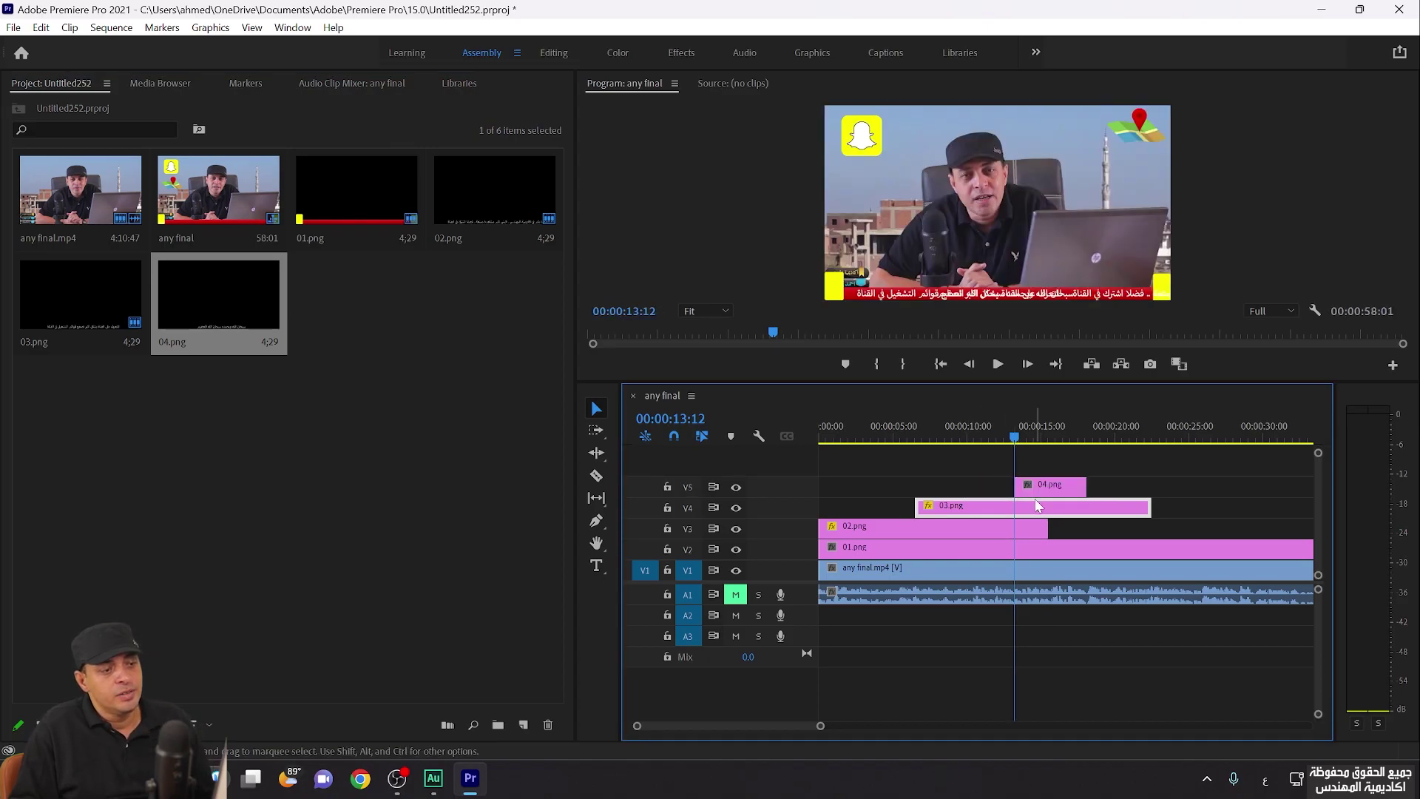
{"action": "left_click", "coordinate": [552, 53]}
Give 04.png the Motion animation copied from 03.png and extend its right edge
{"action": "left_click", "coordinate": [53, 153]}
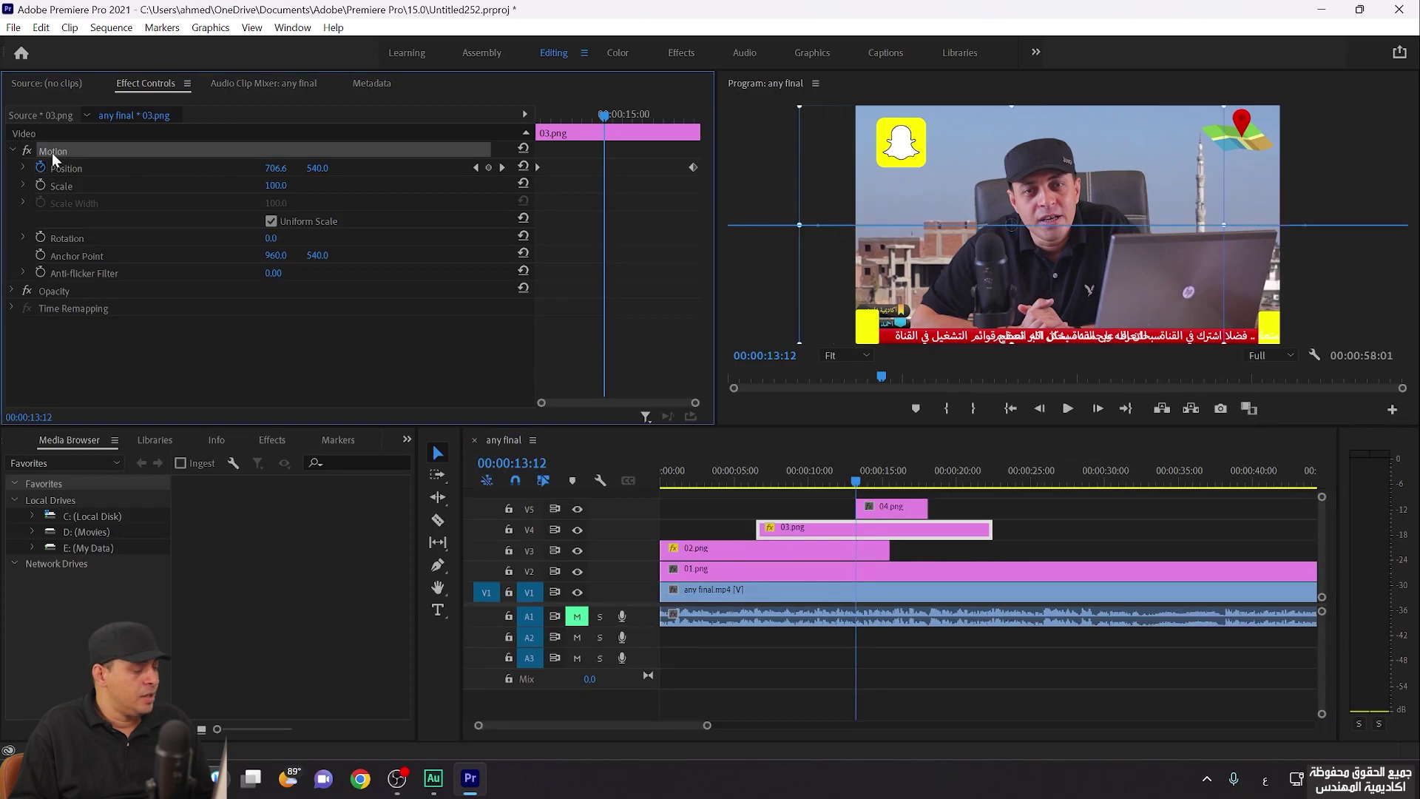
{"action": "left_click", "coordinate": [922, 507]}
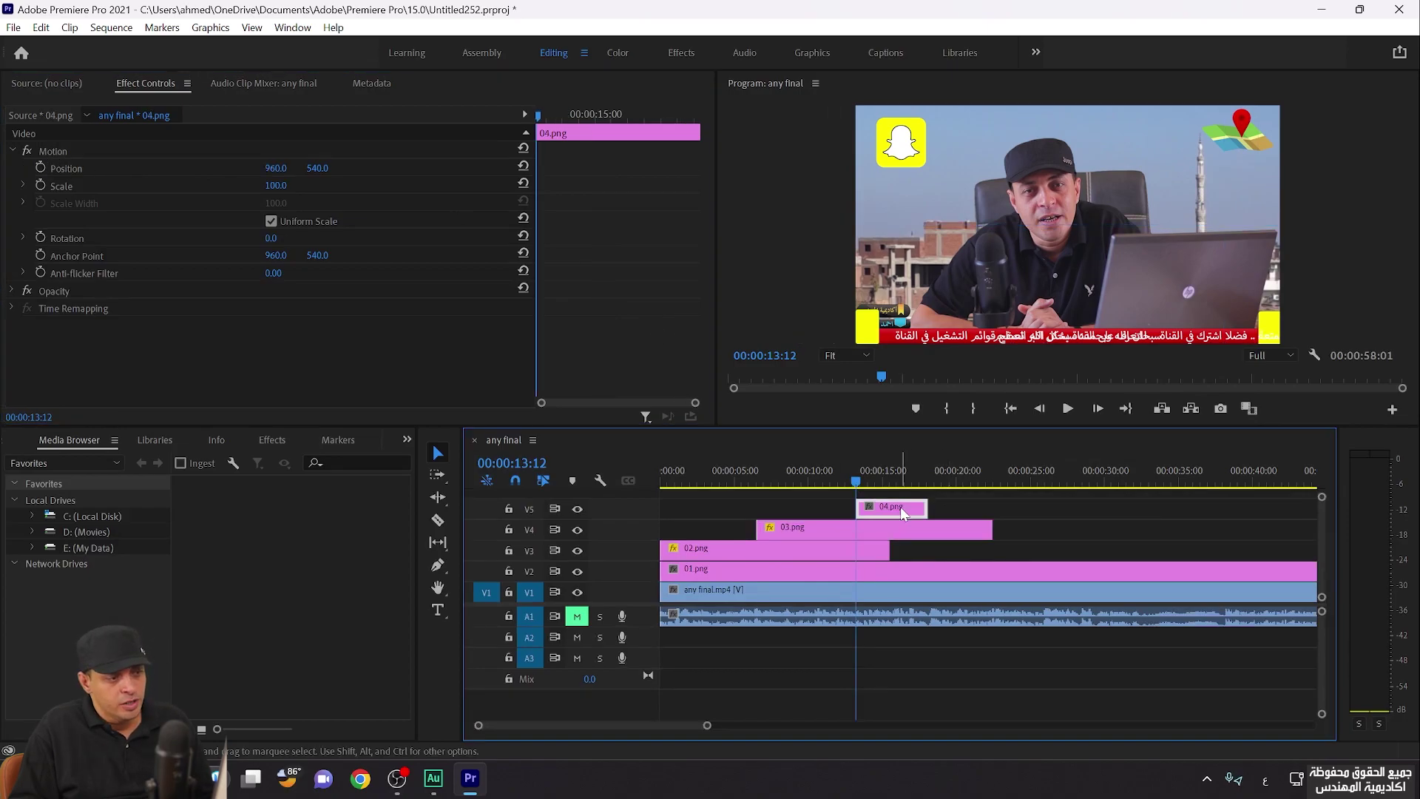
{"action": "left_click_drag", "start_coordinate": [923, 507], "coordinate": [1077, 508]}
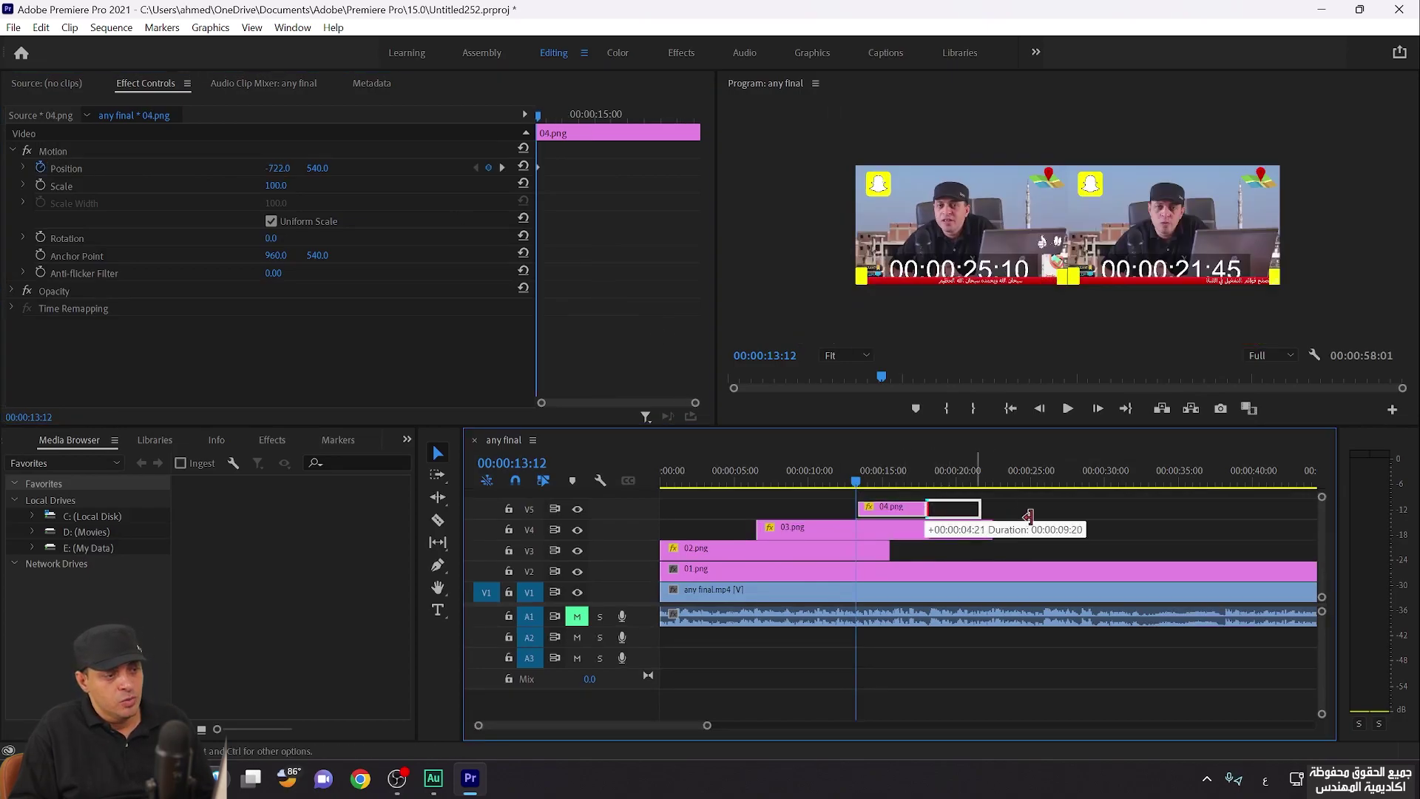
Play back from about 11 seconds to check 04.png's ticker, then compact the video track heights
{"action": "key", "text": "space"}
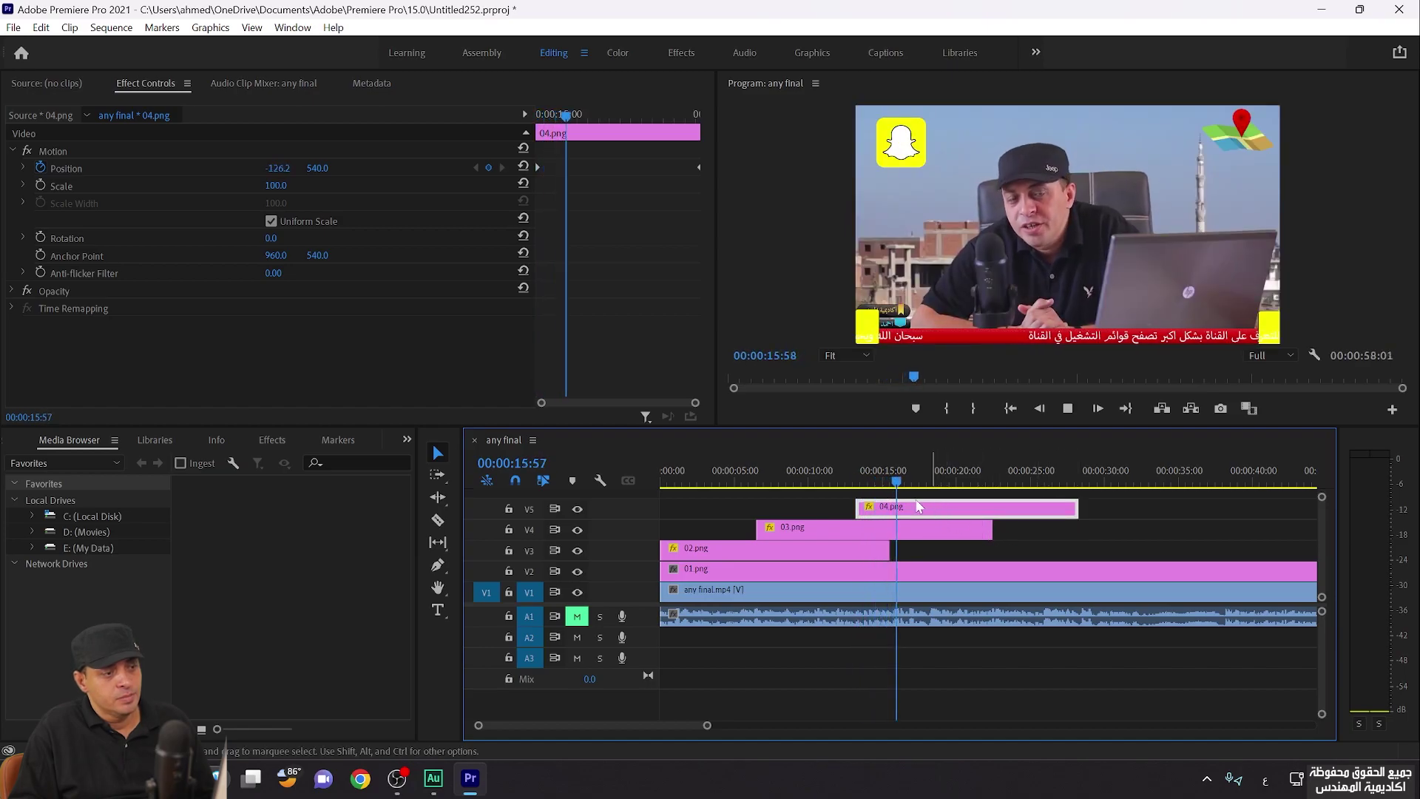
{"action": "mouse_move", "coordinate": [837, 482]}
{"action": "left_mouse_down"}
{"action": "mouse_move", "coordinate": [854, 510]}
{"action": "mouse_move", "coordinate": [818, 486]}
{"action": "left_mouse_up"}
{"action": "key", "text": "space"}
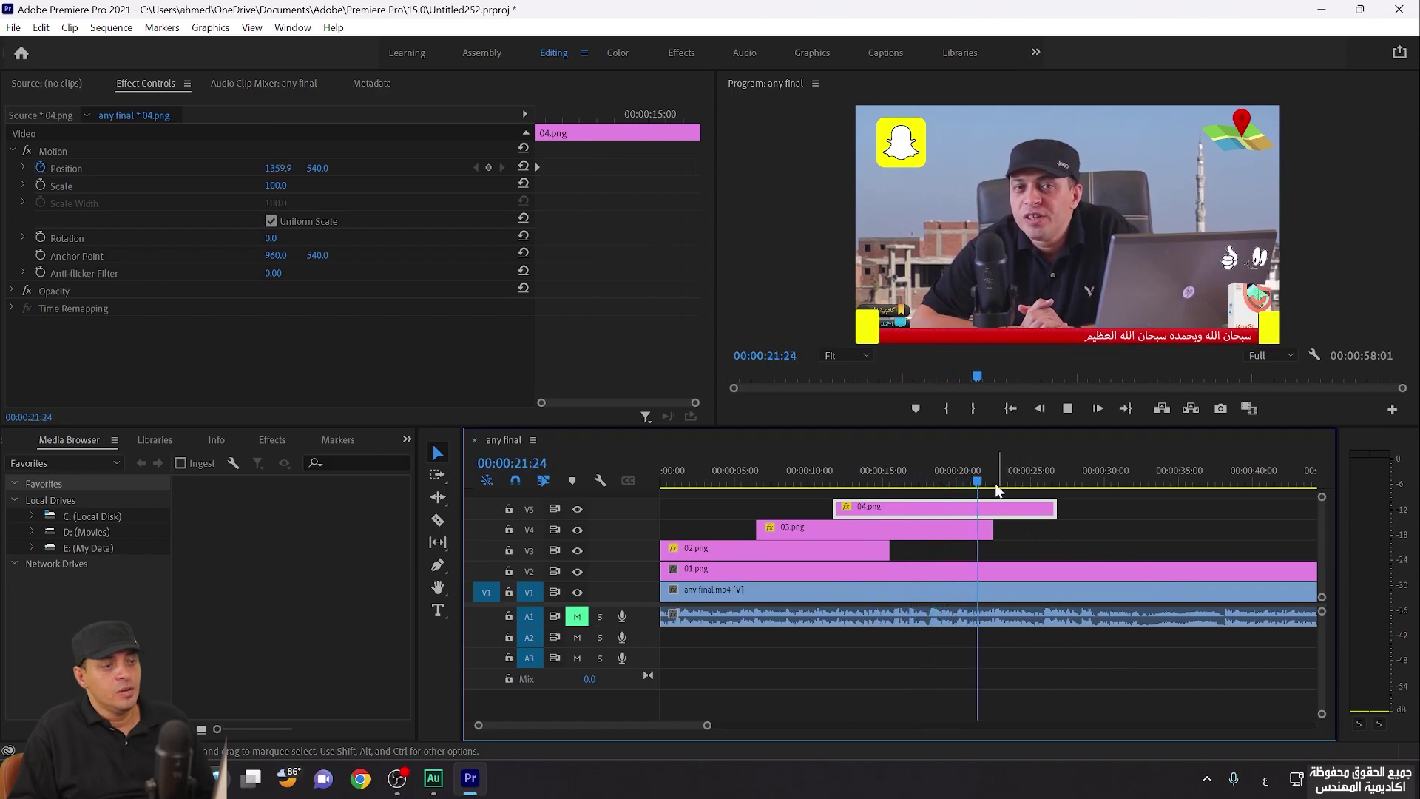
{"action": "key", "text": "space"}
{"action": "left_click_drag", "start_coordinate": [991, 482], "coordinate": [910, 482]}
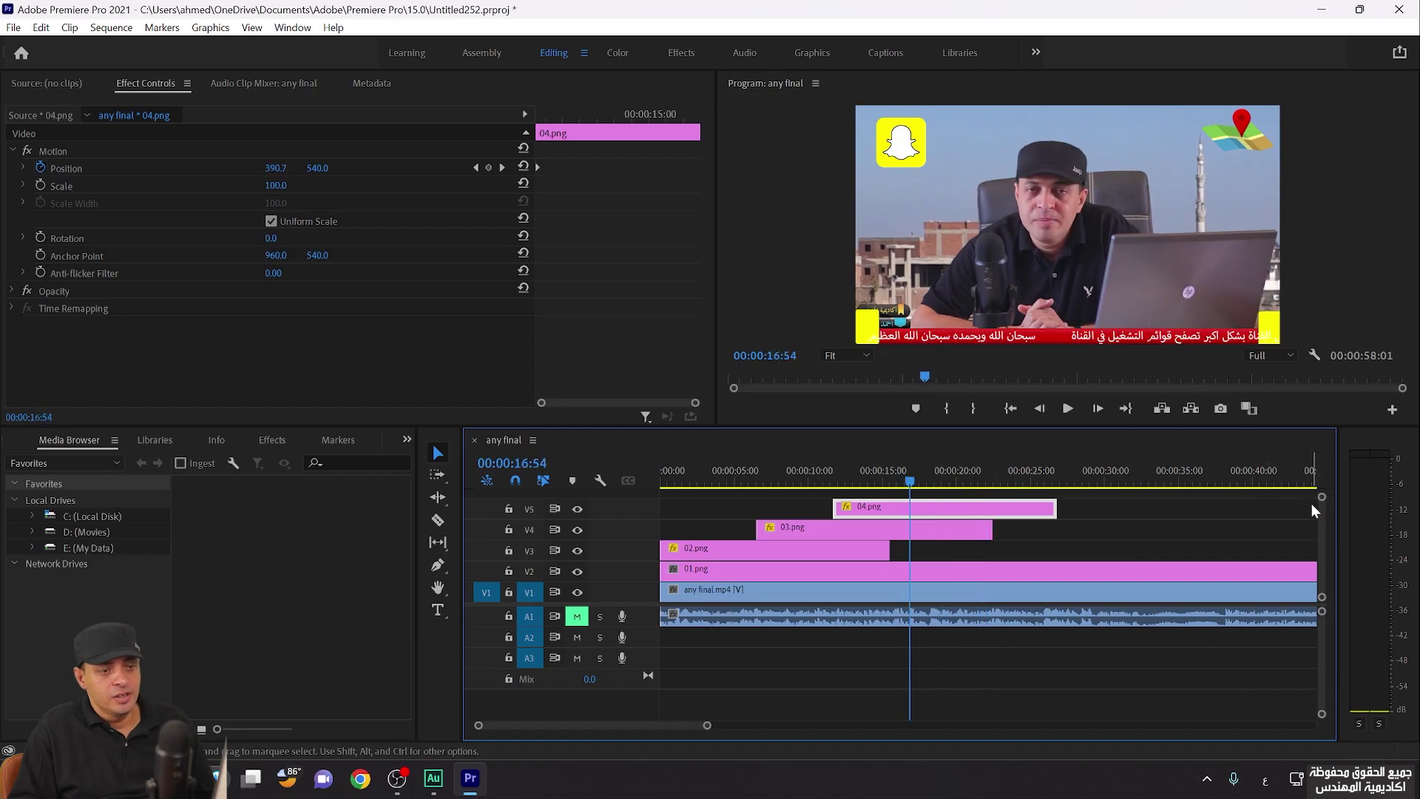
{"action": "left_click_drag", "start_coordinate": [1321, 500], "coordinate": [1313, 470]}
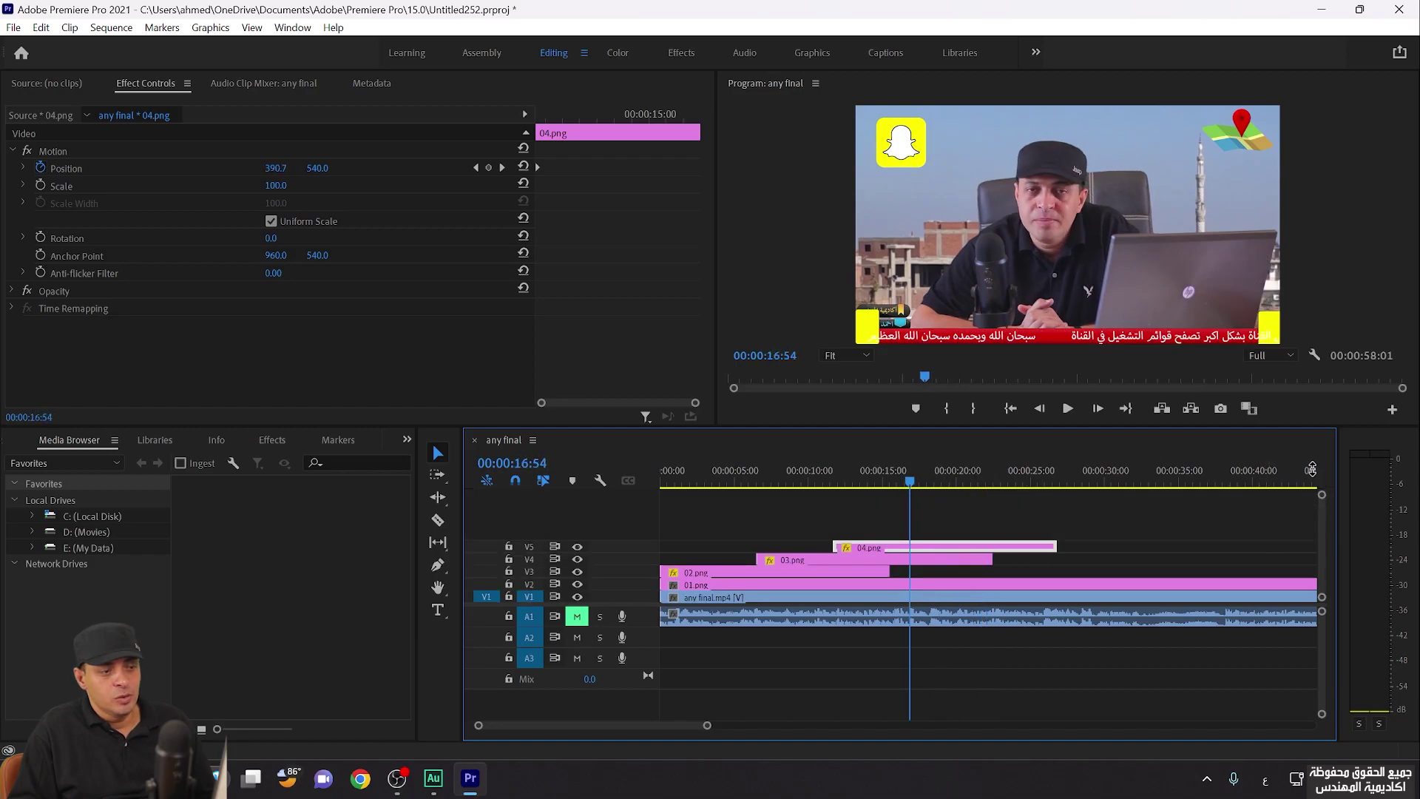
Duplicate 02.png onto a new V6 track, aligning its start with the playhead near 17.8 seconds
{"action": "left_click", "coordinate": [740, 574]}
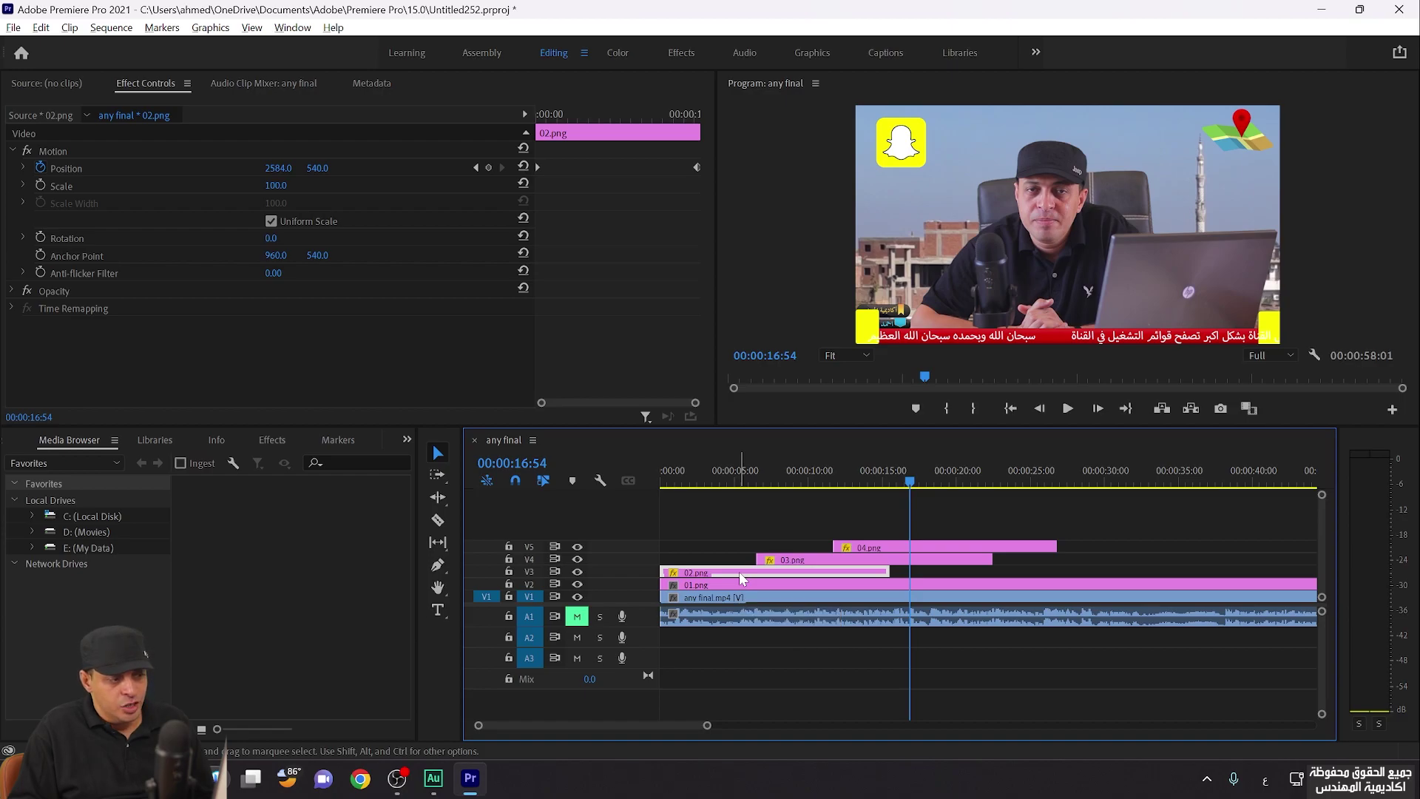
{"action": "left_click_drag", "start_coordinate": [739, 571], "coordinate": [961, 513]}
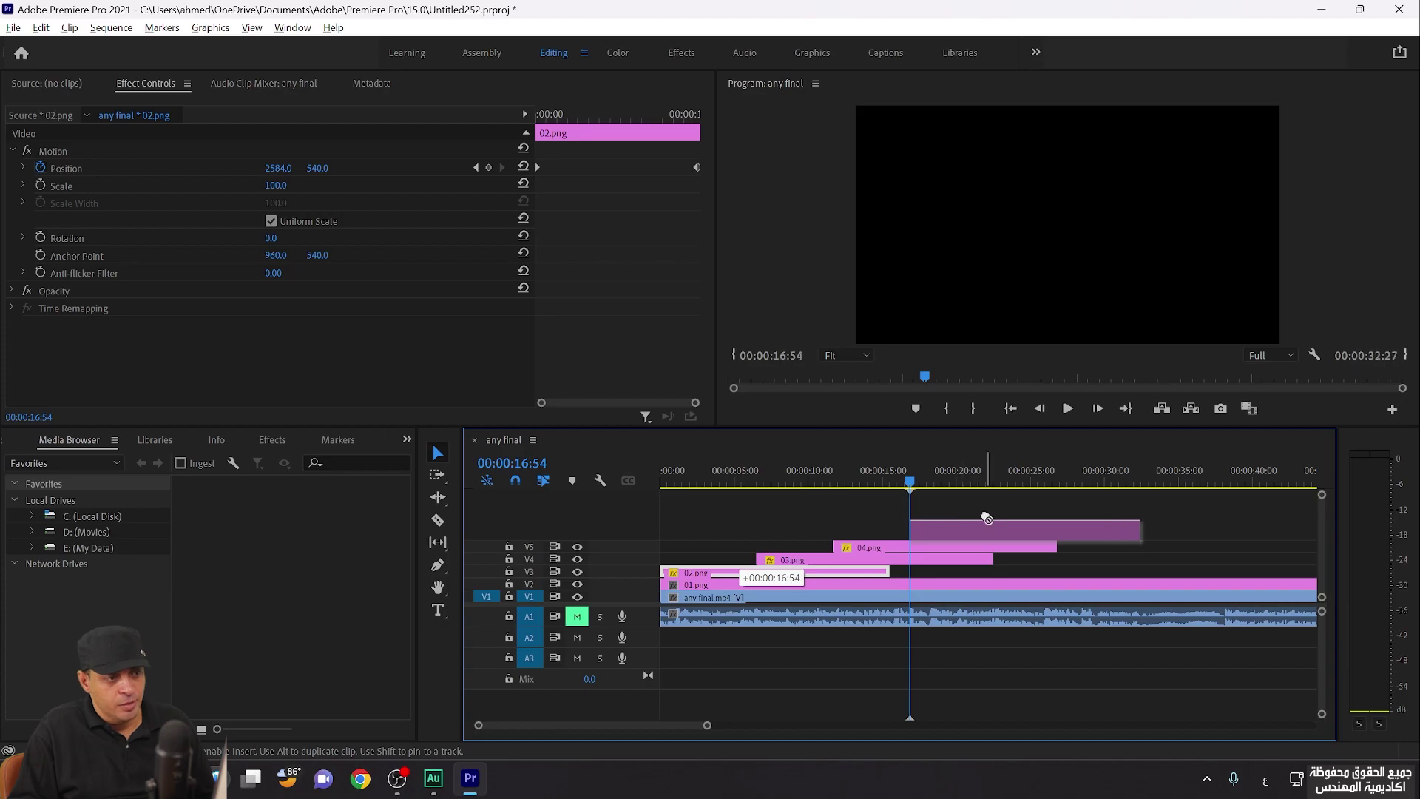
{"action": "mouse_move", "coordinate": [987, 518]}
{"action": "left_mouse_down"}
{"action": "mouse_move", "coordinate": [897, 479]}
{"action": "mouse_move", "coordinate": [973, 527]}
{"action": "left_mouse_up"}
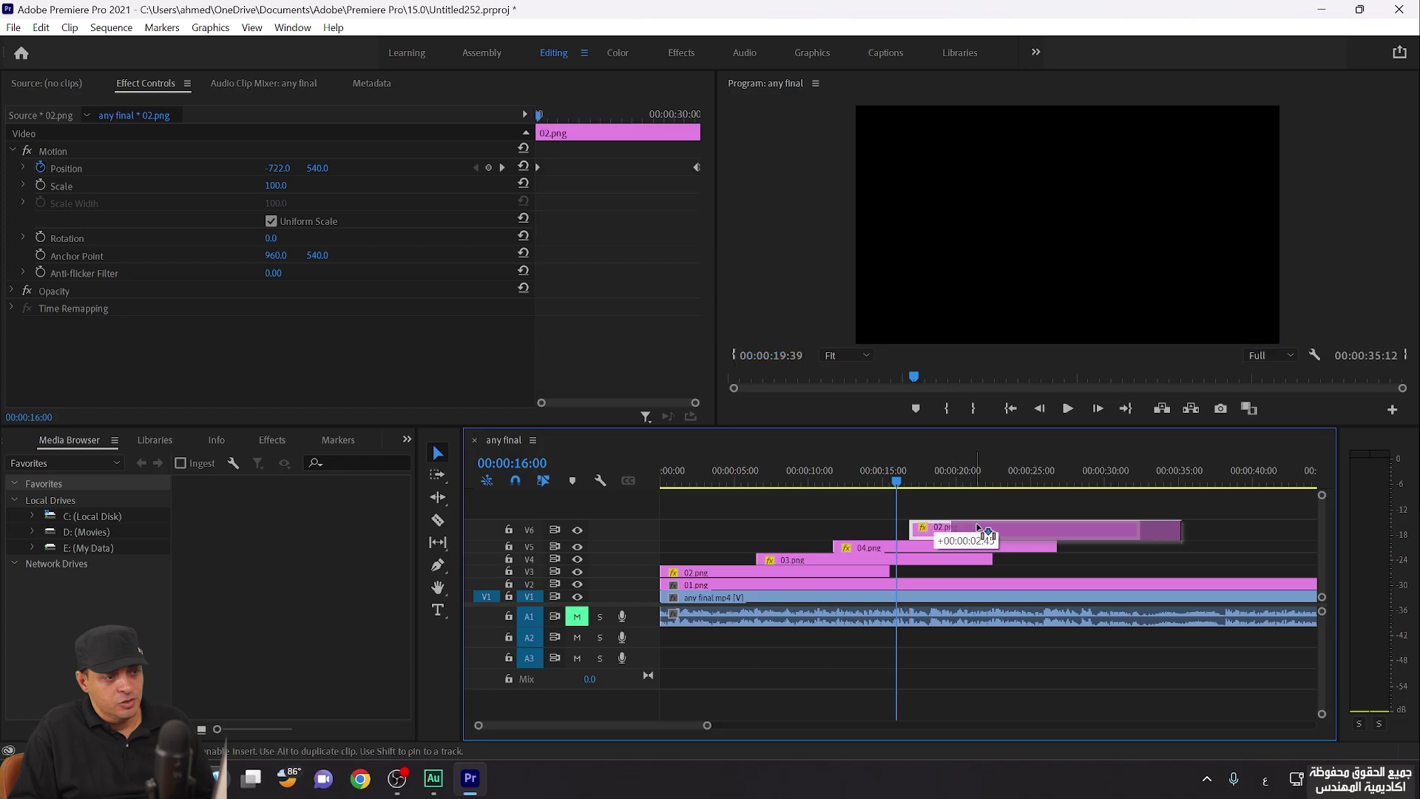
{"action": "left_click", "coordinate": [899, 481]}
{"action": "left_click_drag", "start_coordinate": [902, 482], "coordinate": [929, 486]}
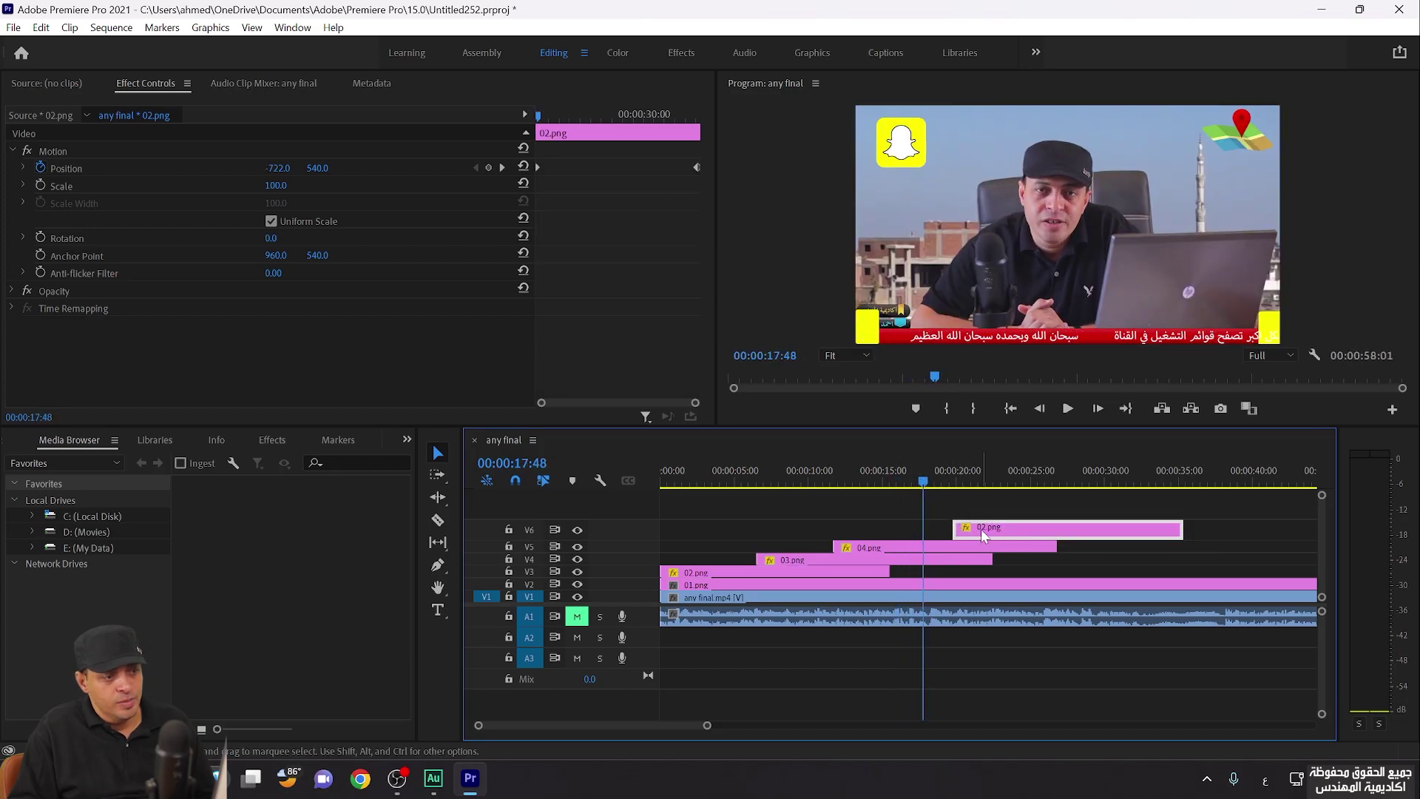
{"action": "left_click_drag", "start_coordinate": [981, 529], "coordinate": [974, 531]}
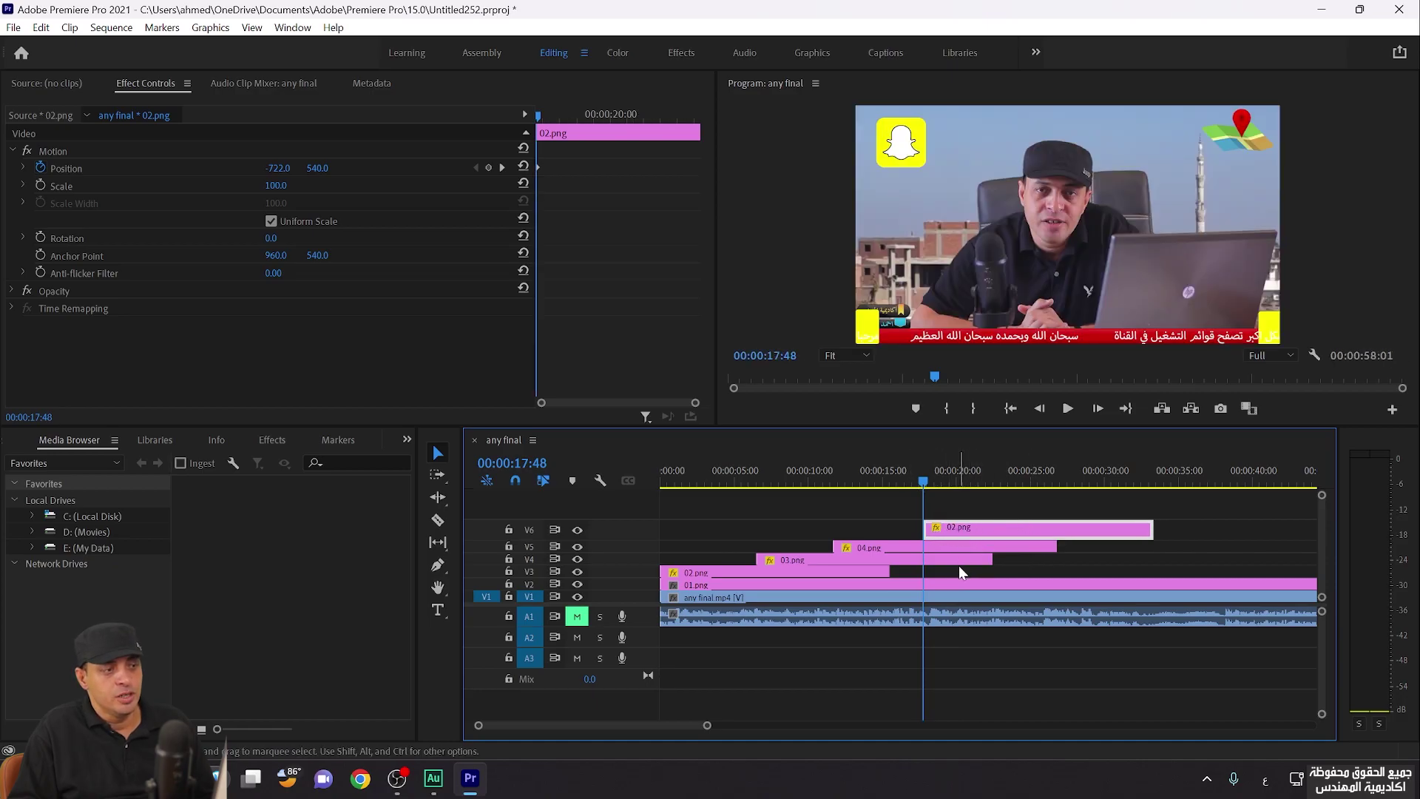
Play back the repeated ticker, then replay the animation from the start
{"action": "key", "text": "space"}
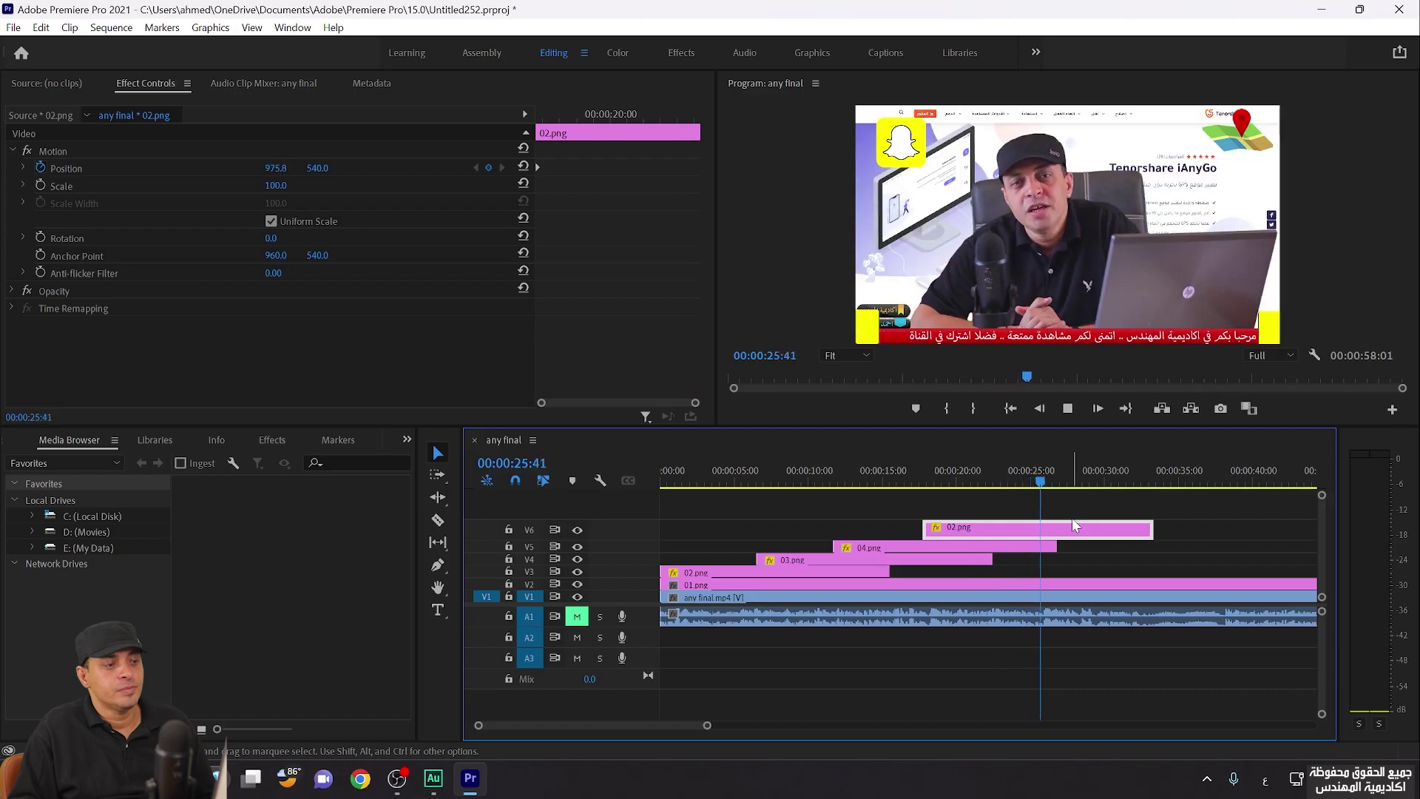
{"action": "key", "text": "space"}
{"action": "key", "text": "minus"}
{"action": "key", "text": "Home"}
{"action": "key", "text": "space"}
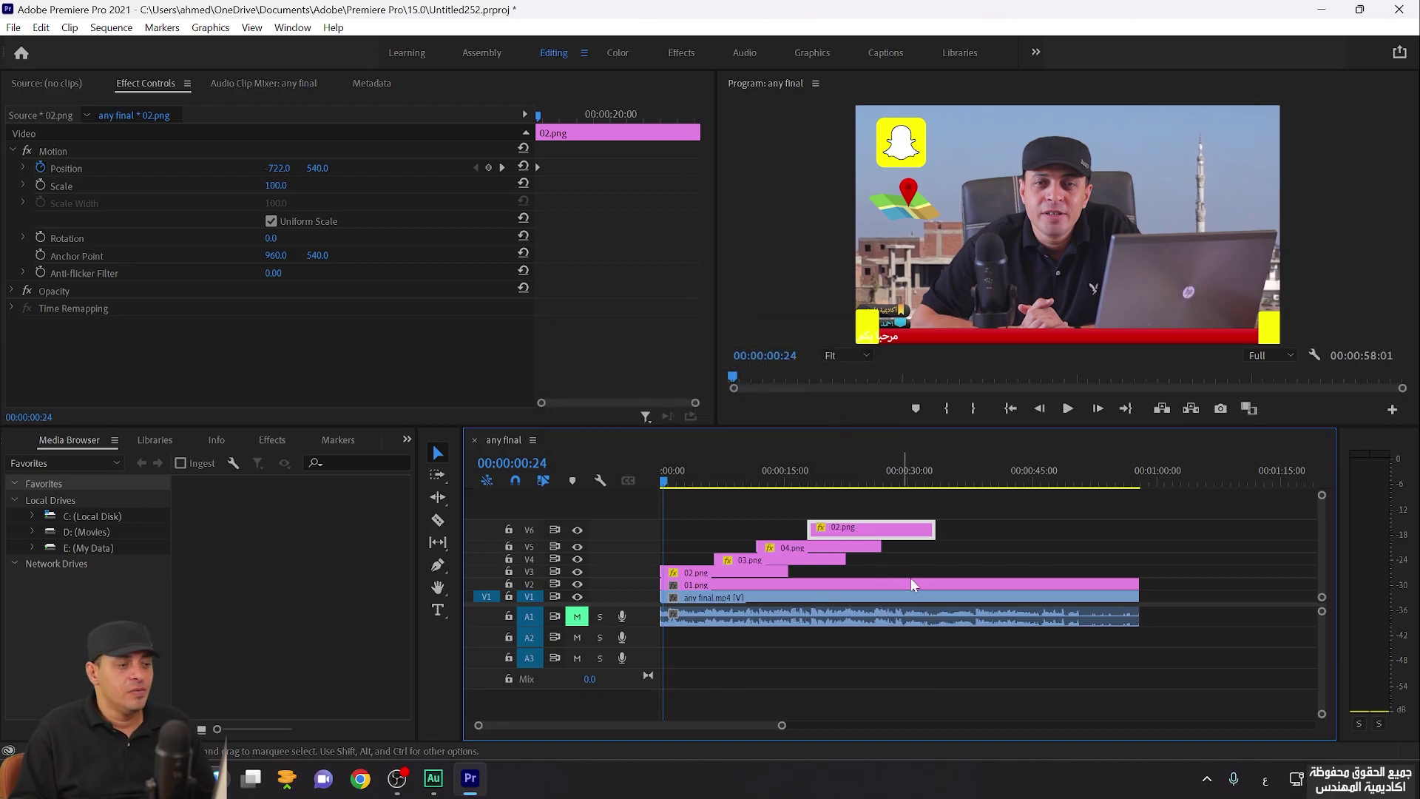
Delete the any final.mp4 background clip and play the sequence back without it
{"action": "left_click", "coordinate": [1010, 599]}
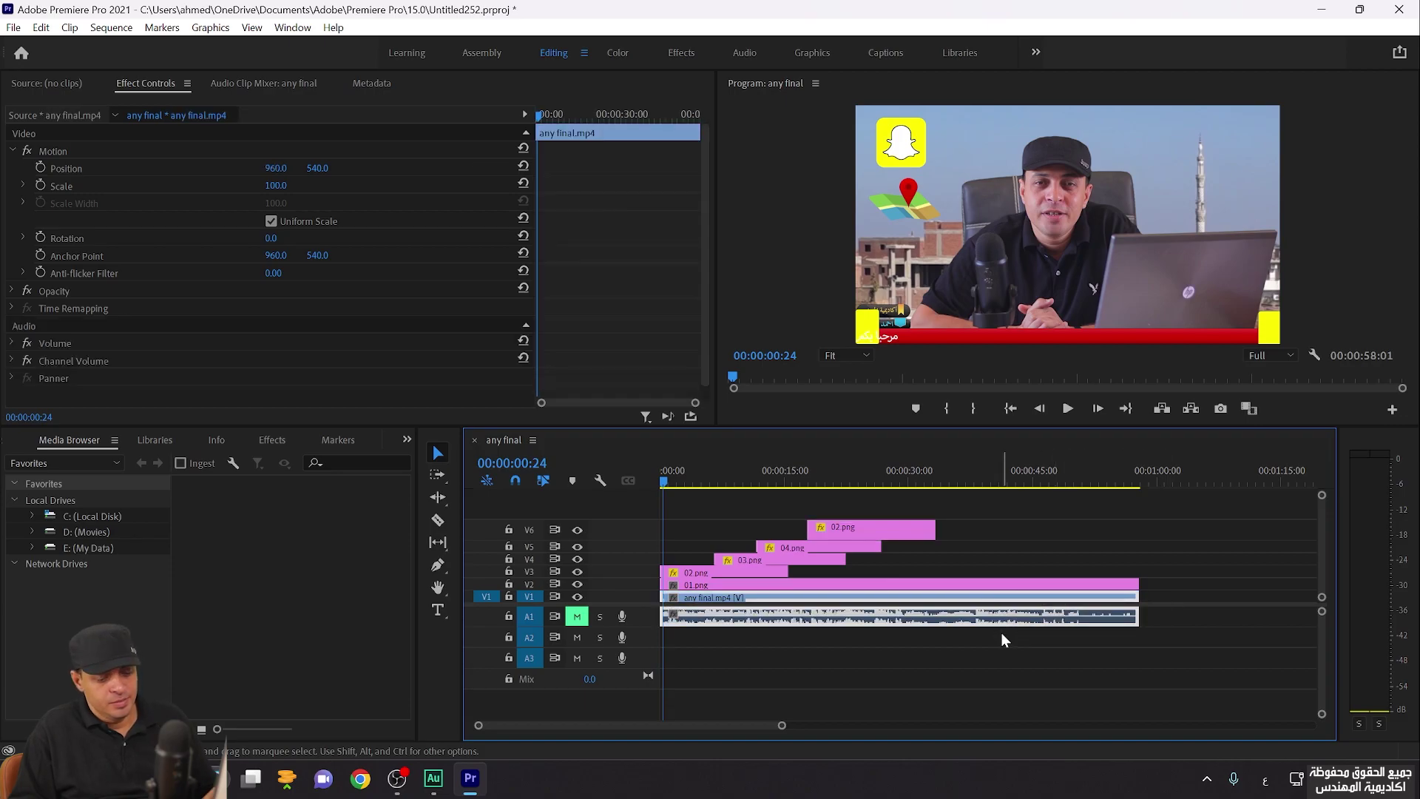
{"action": "key", "text": "Delete"}
{"action": "key", "text": "space"}
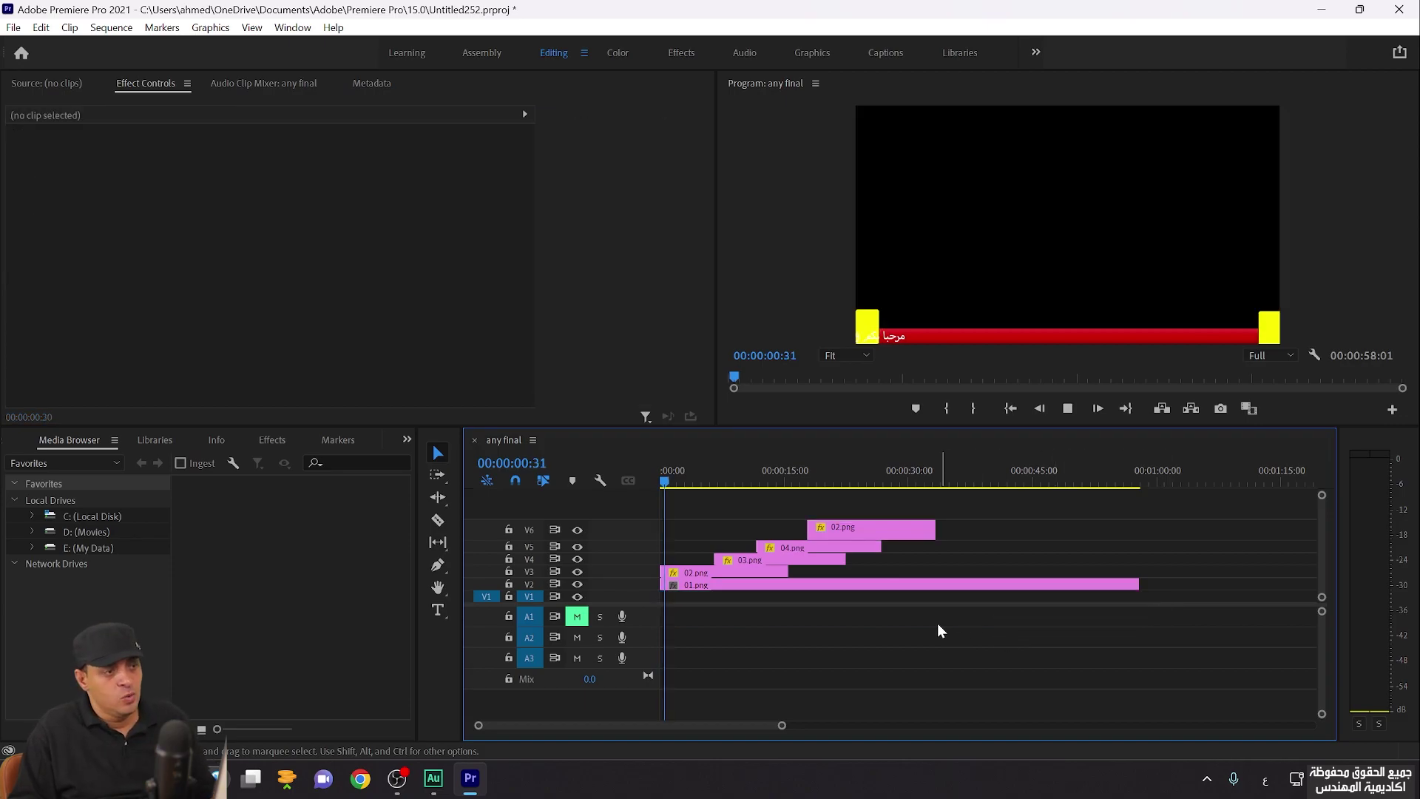
{"action": "key", "text": "space"}
Cut the 01.png red bar where the tickers end at about 33 seconds, delete the leftover piece, and return to the start
{"action": "key", "text": "c"}
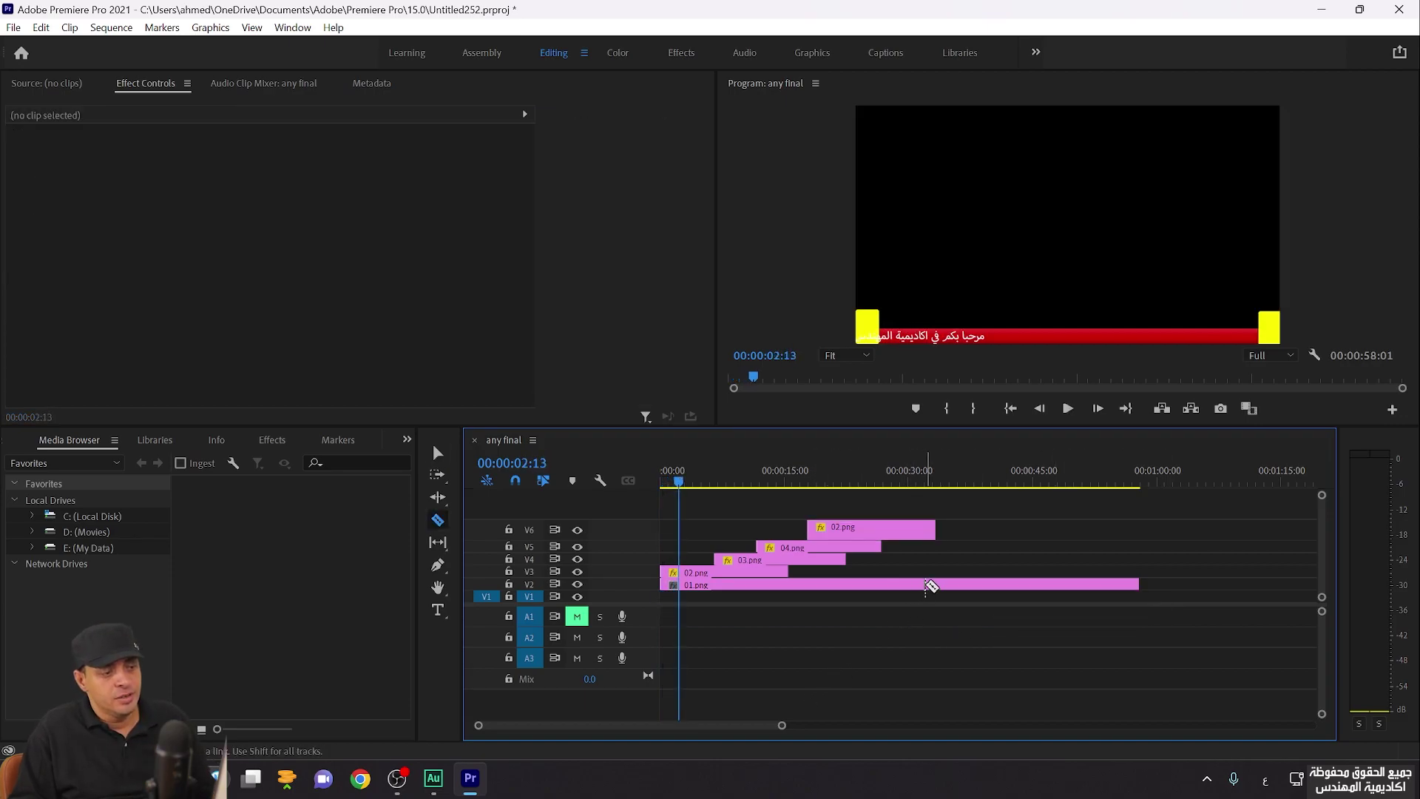
{"action": "left_click", "coordinate": [936, 584]}
{"action": "key", "text": "v"}
{"action": "left_click", "coordinate": [964, 584]}
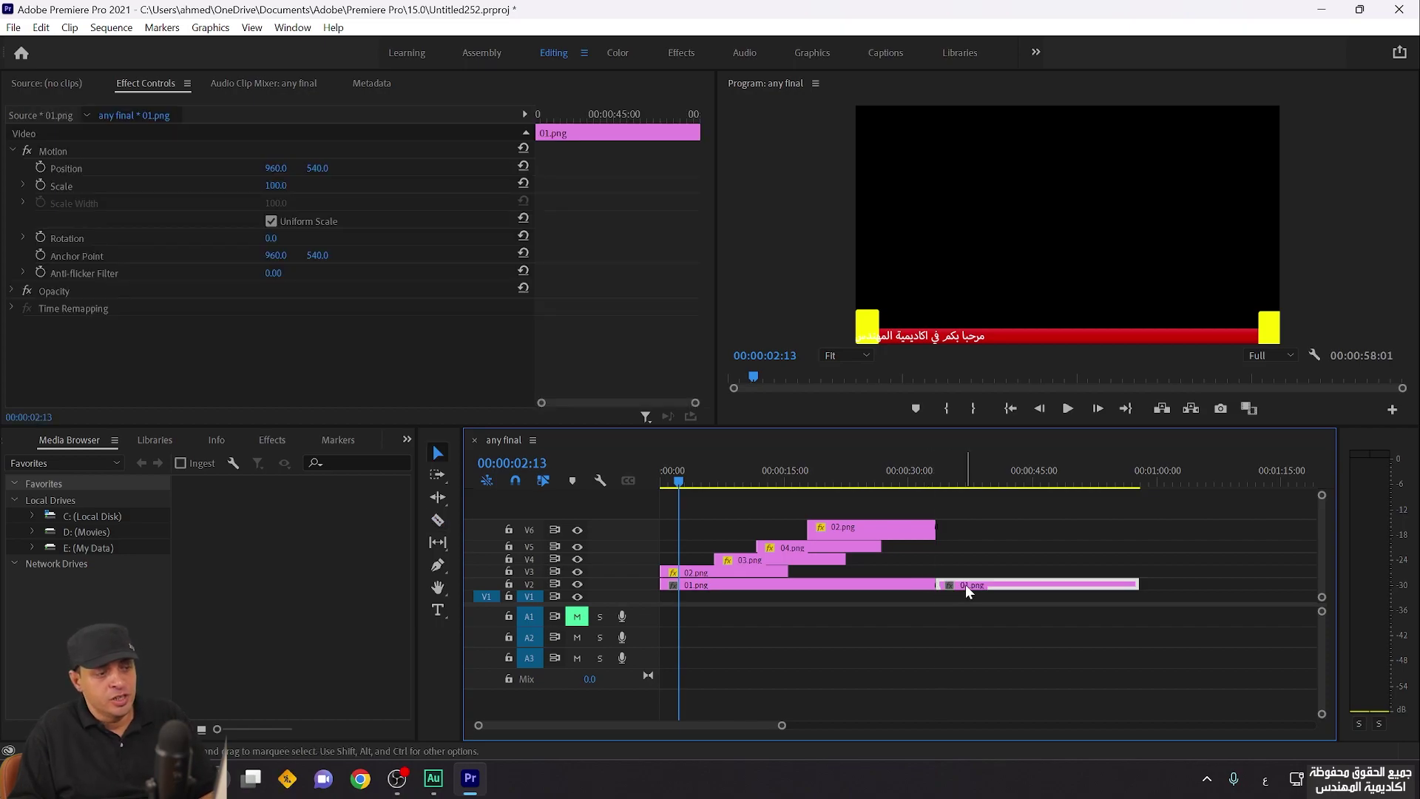
{"action": "key", "text": "Delete"}
{"action": "left_click", "coordinate": [729, 282]}
{"action": "key", "text": "Home"}
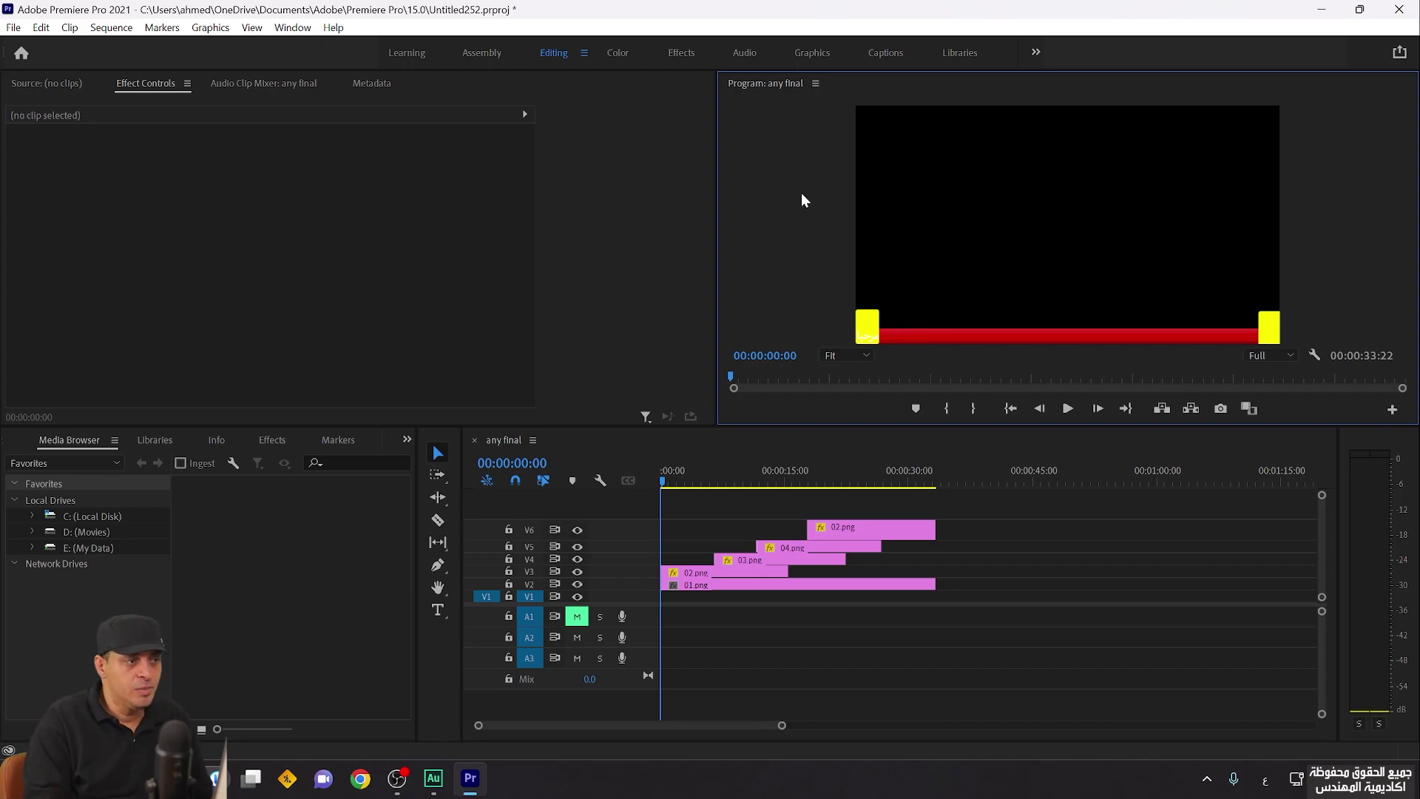
Set the export format to QuickTime with audio export turned off
{"action": "key", "text": "ctrl+m"}
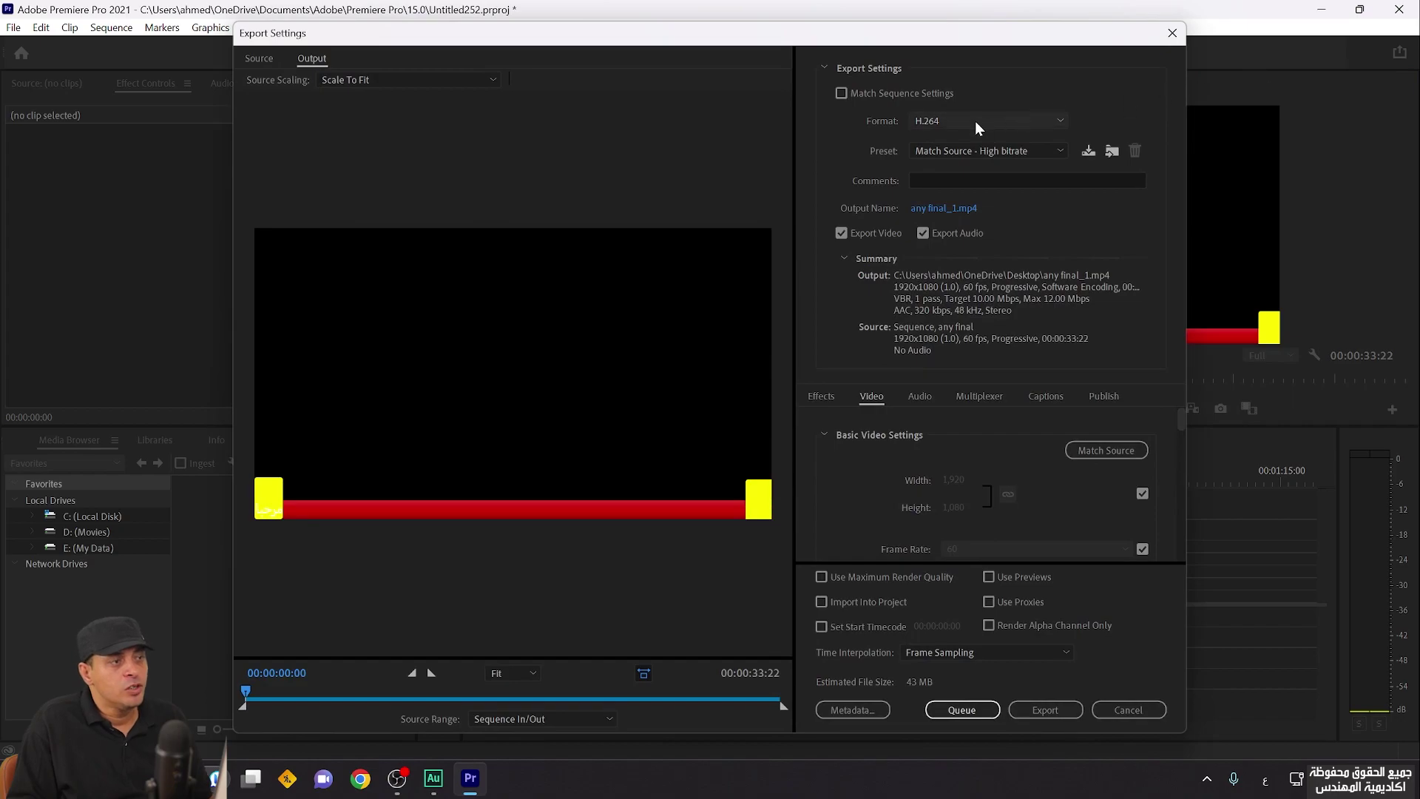
{"action": "left_click", "coordinate": [974, 122]}
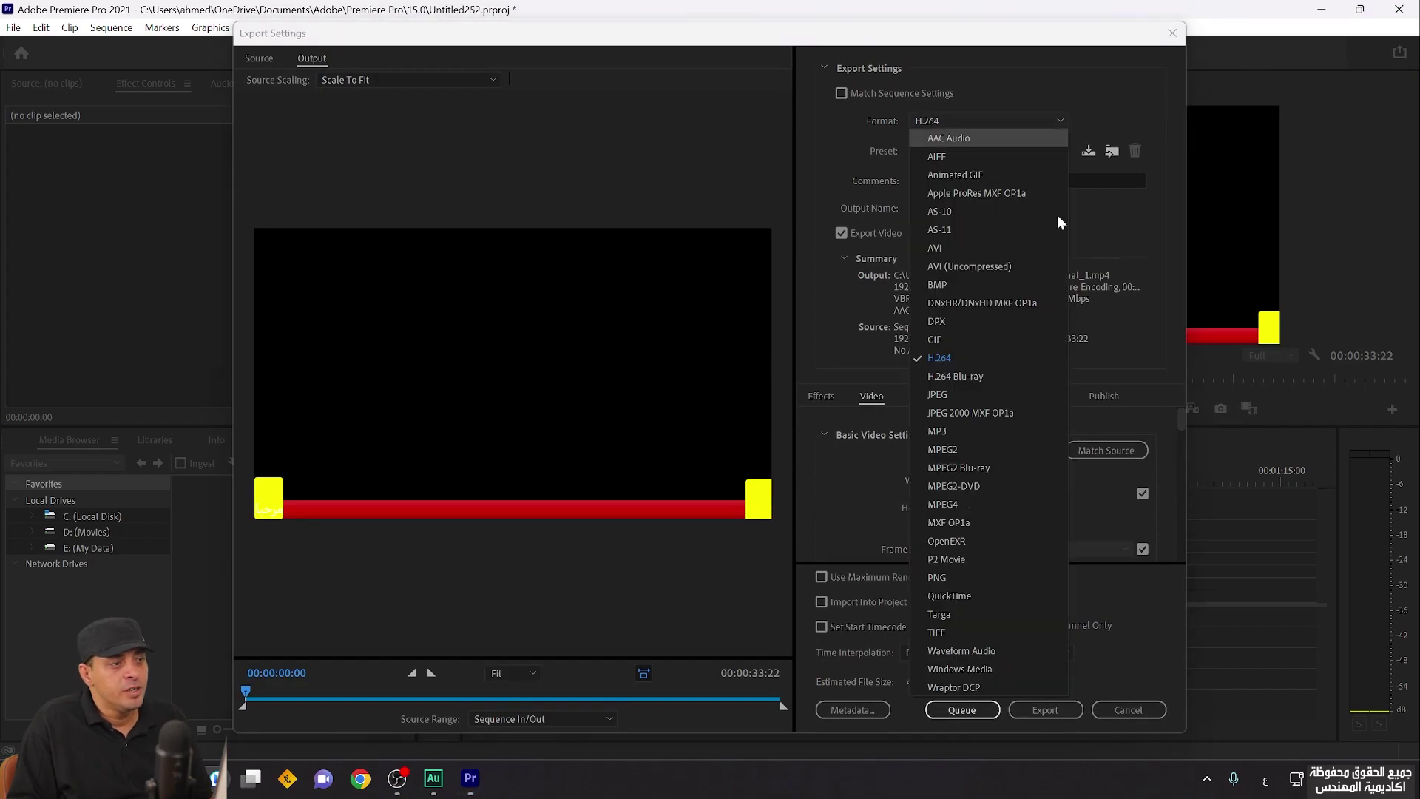
{"action": "left_click", "coordinate": [964, 596]}
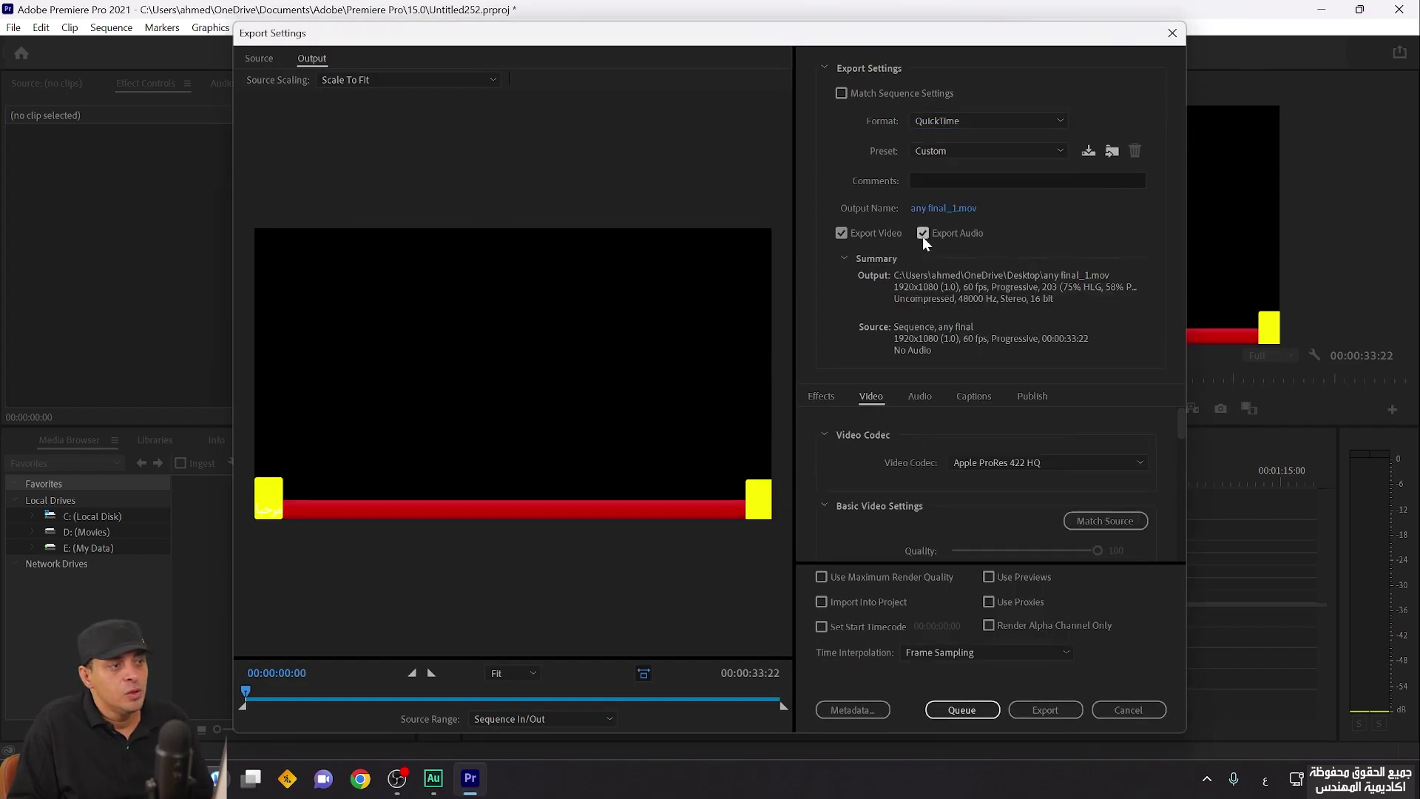
{"action": "left_click", "coordinate": [922, 234]}
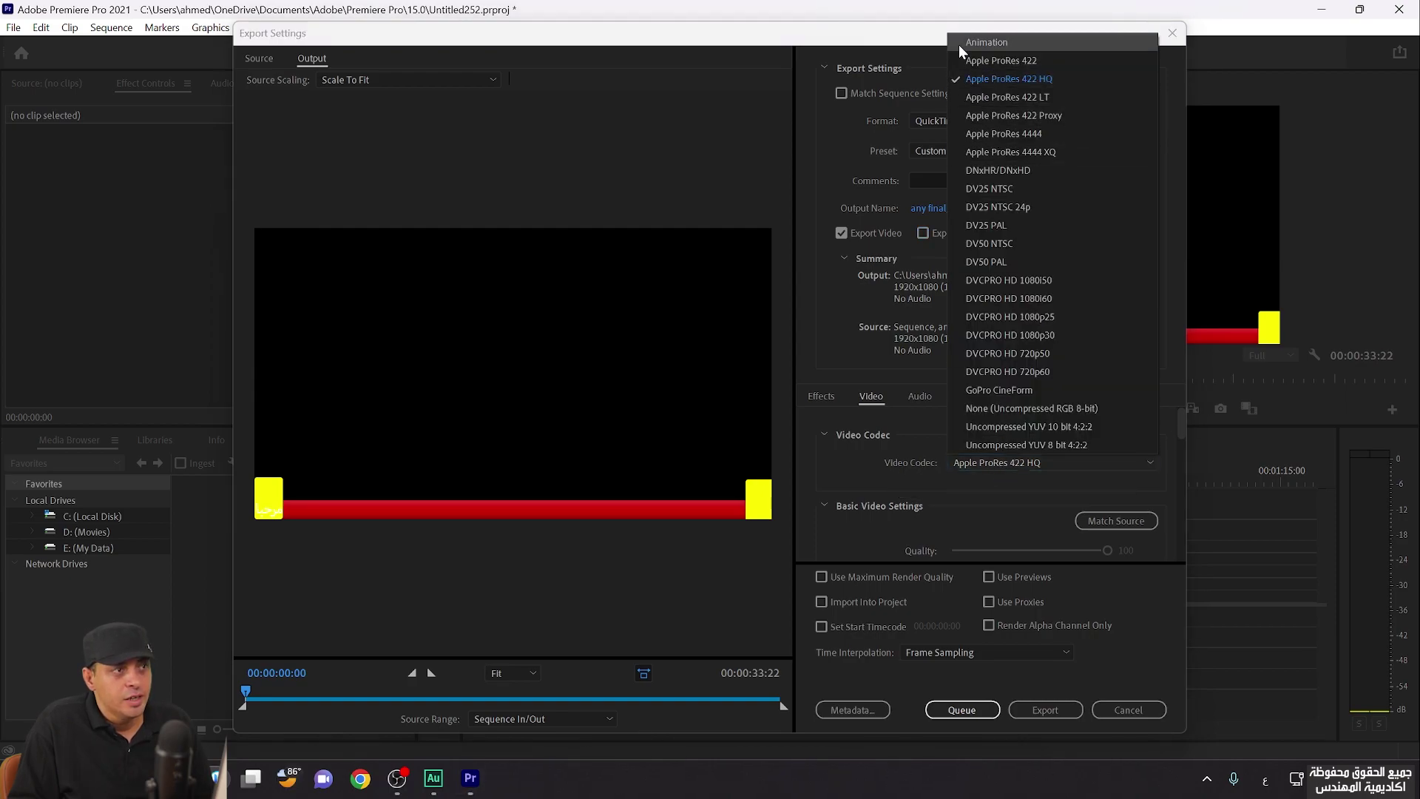
Choose the Animation video codec with 8-bpc + alpha depth, then bring up the output name dialog
{"action": "left_click", "coordinate": [970, 46]}
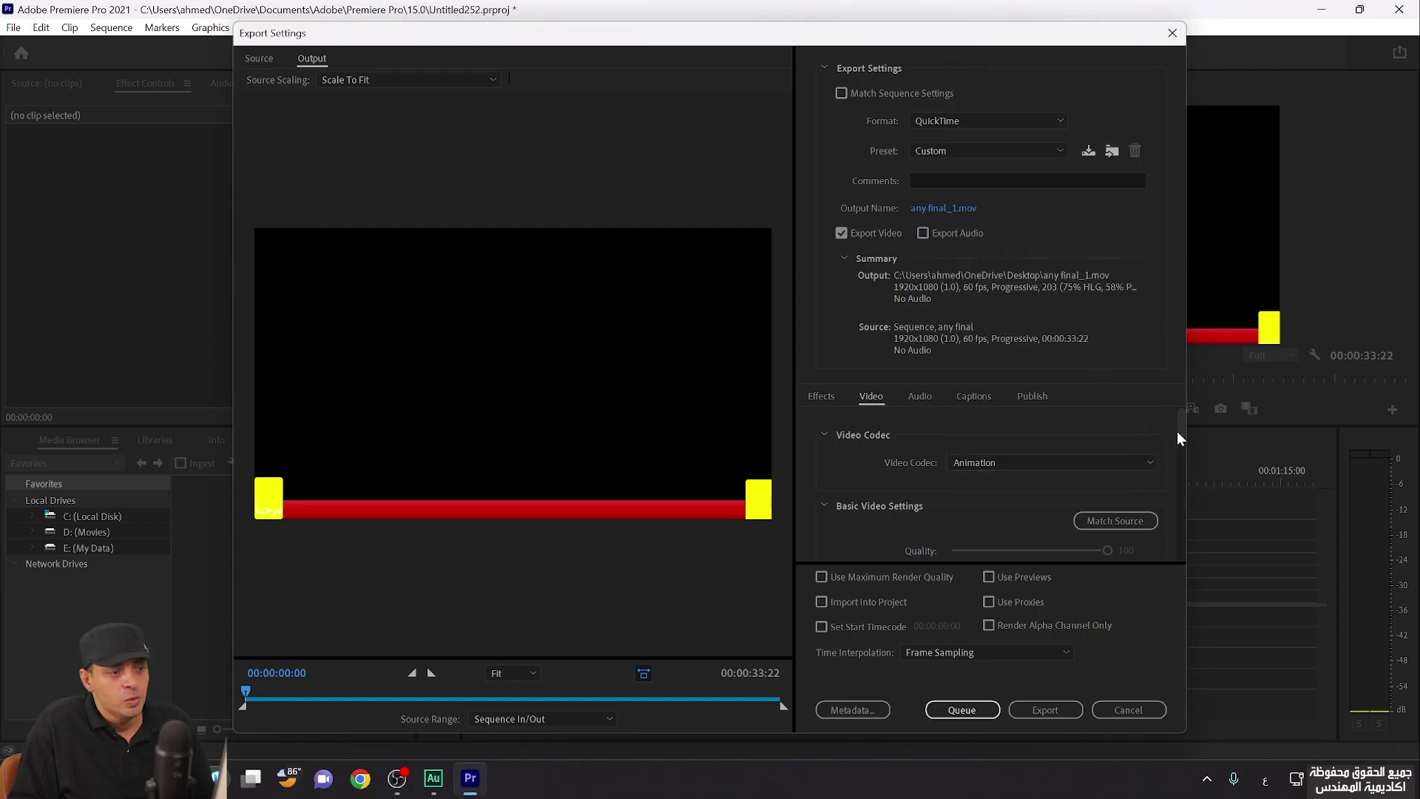
{"action": "left_click_drag", "start_coordinate": [1177, 432], "coordinate": [1185, 489]}
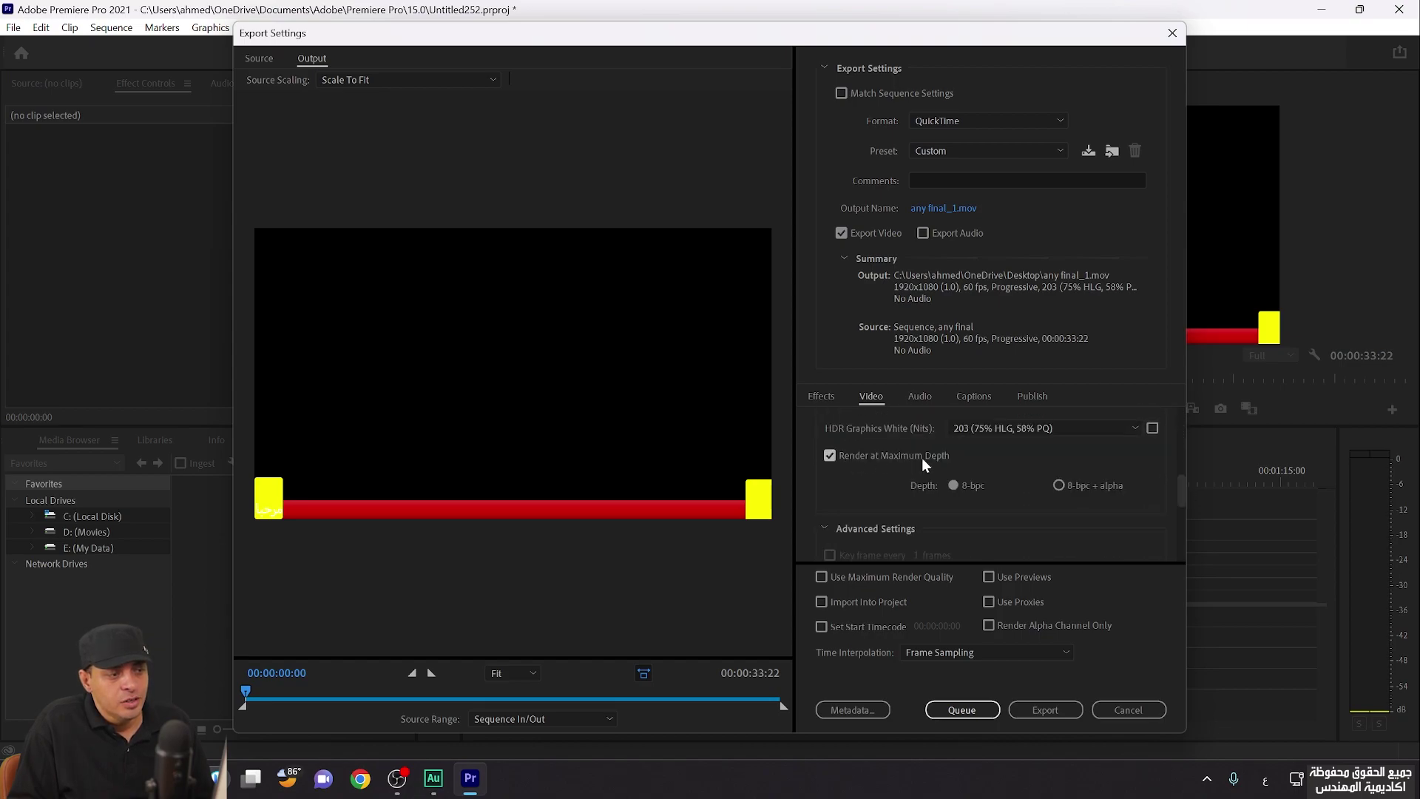
{"action": "left_click", "coordinate": [1065, 488]}
{"action": "scroll", "coordinate": [1056, 508], "scroll_direction": "down", "scroll_amount": 3}
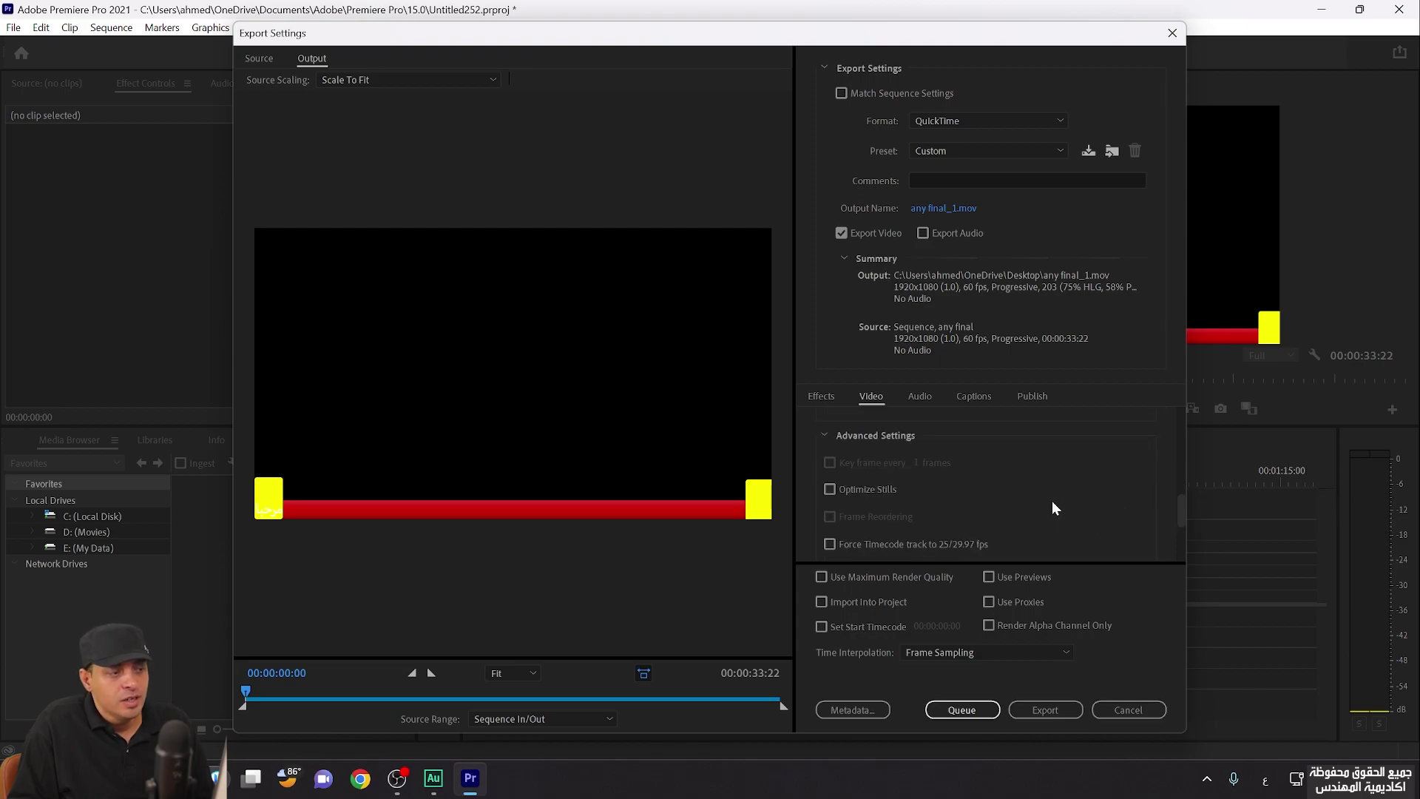
{"action": "scroll", "coordinate": [974, 521], "scroll_direction": "up", "scroll_amount": 10}
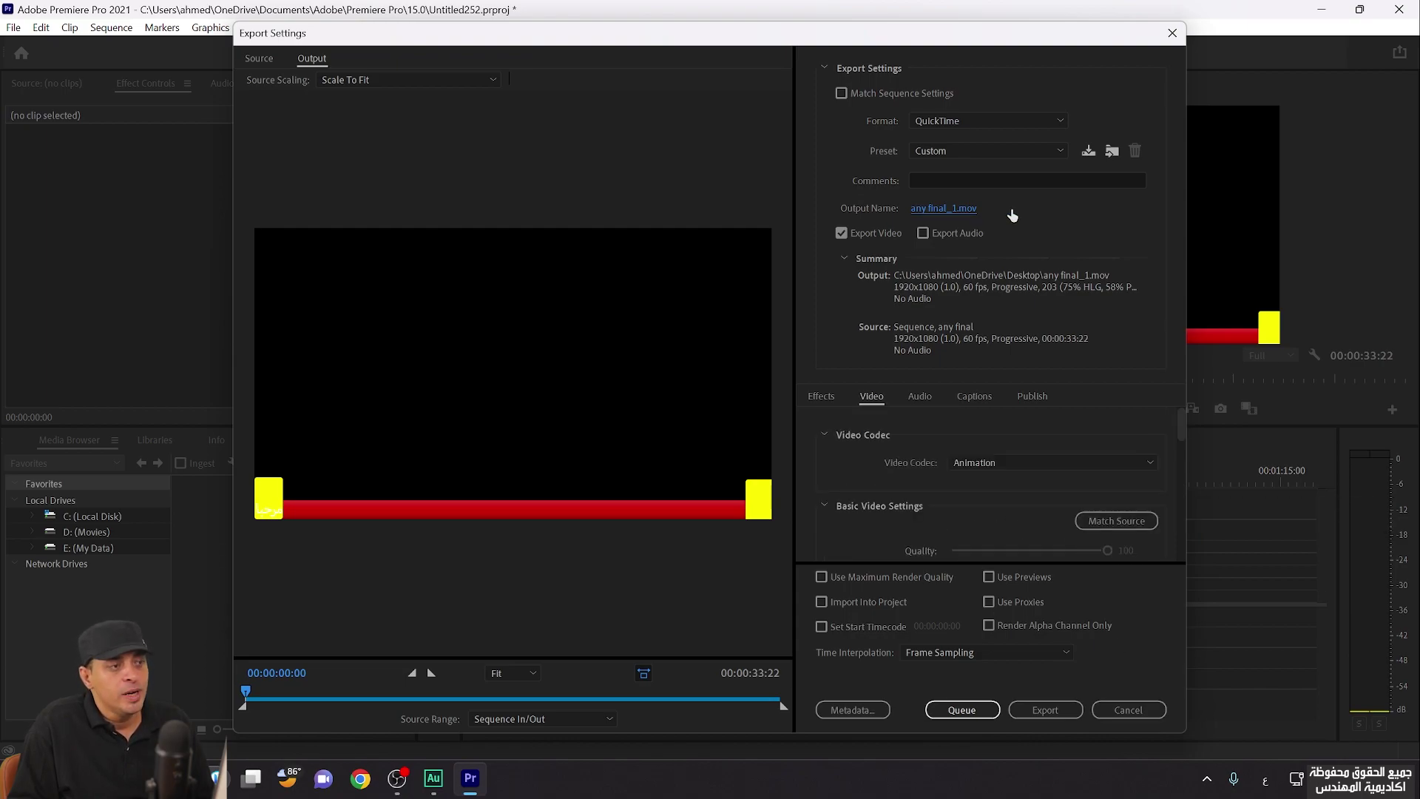
{"action": "left_click", "coordinate": [945, 208]}
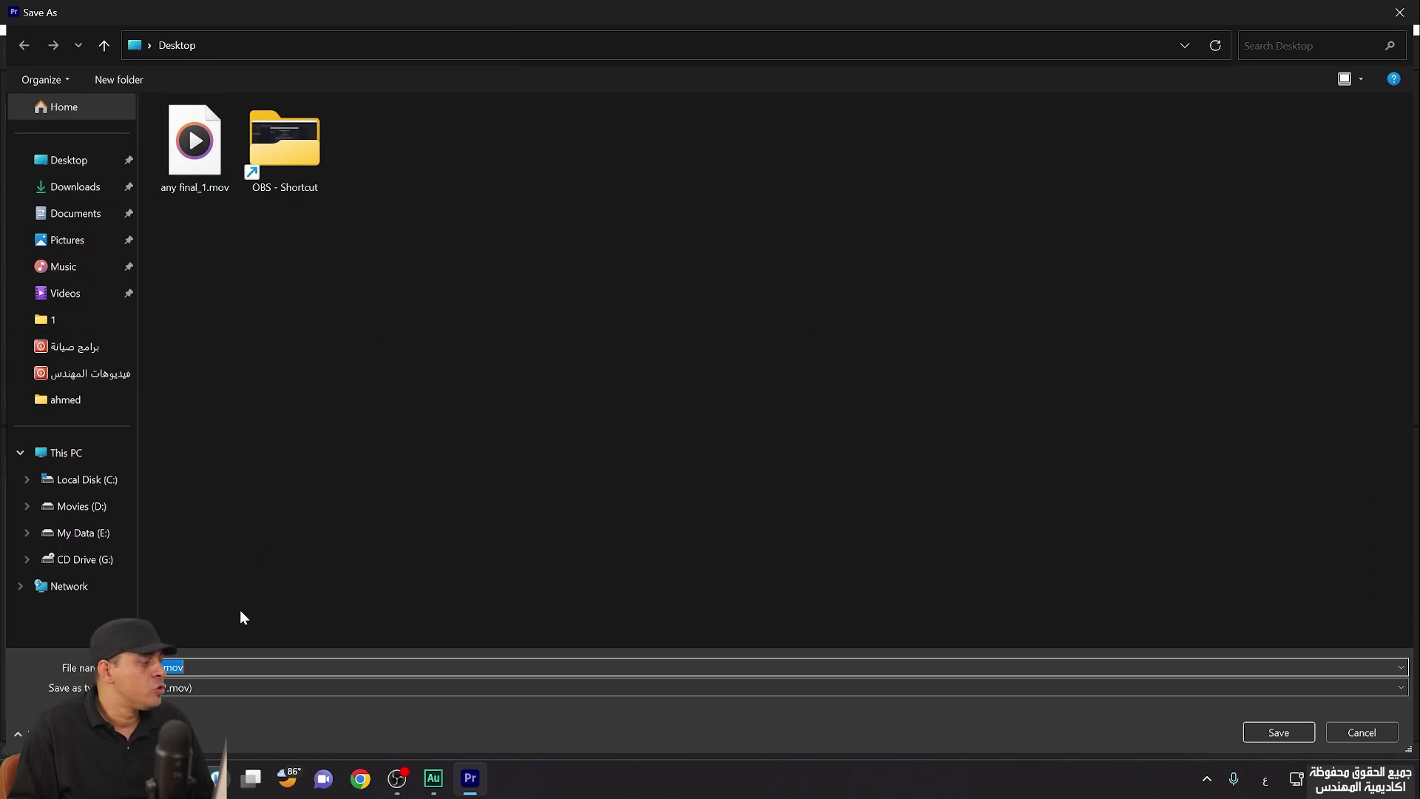
Name the output file 111 on the Desktop and export the sequence as 111.mov
{"action": "key", "text": "BackSpace"}
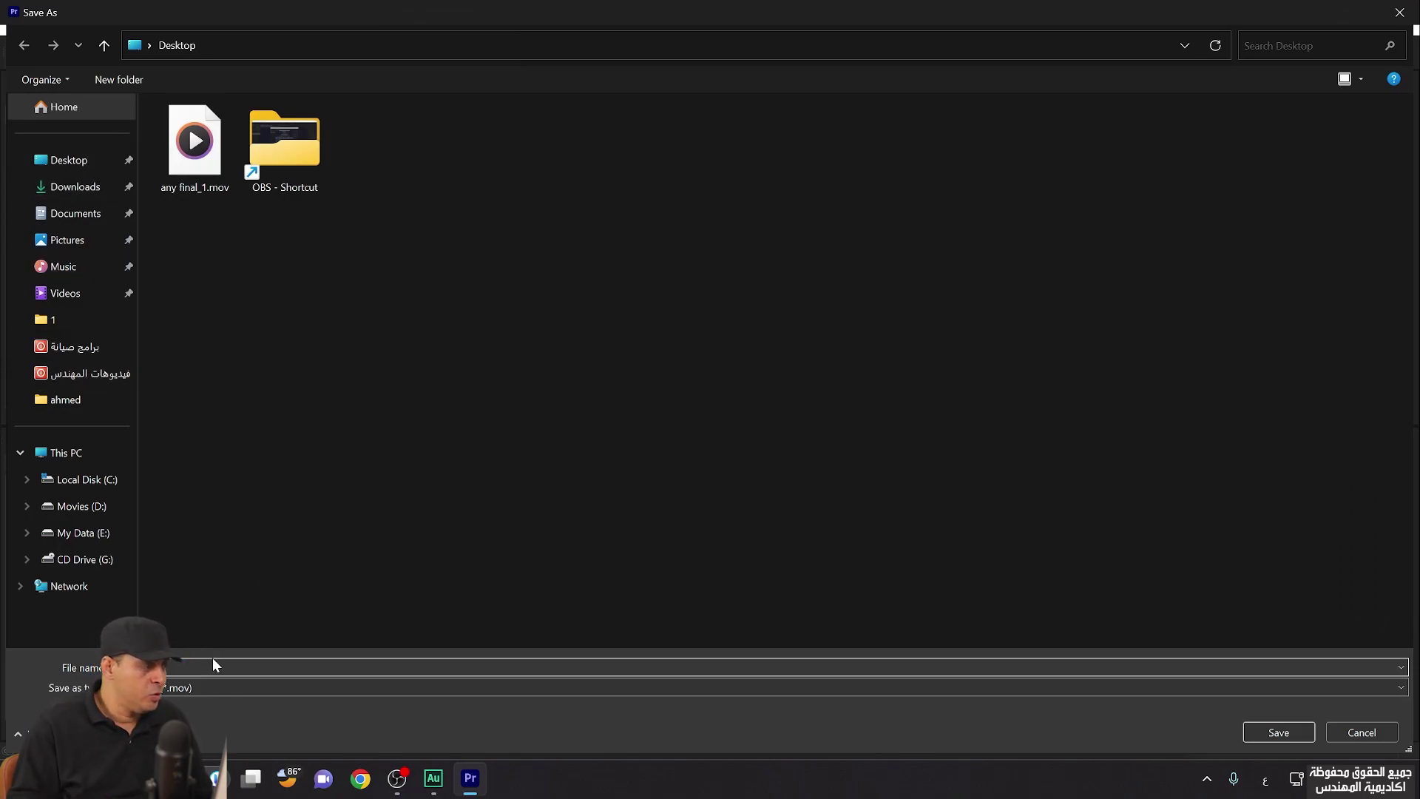
{"action": "left_click", "coordinate": [1257, 730]}
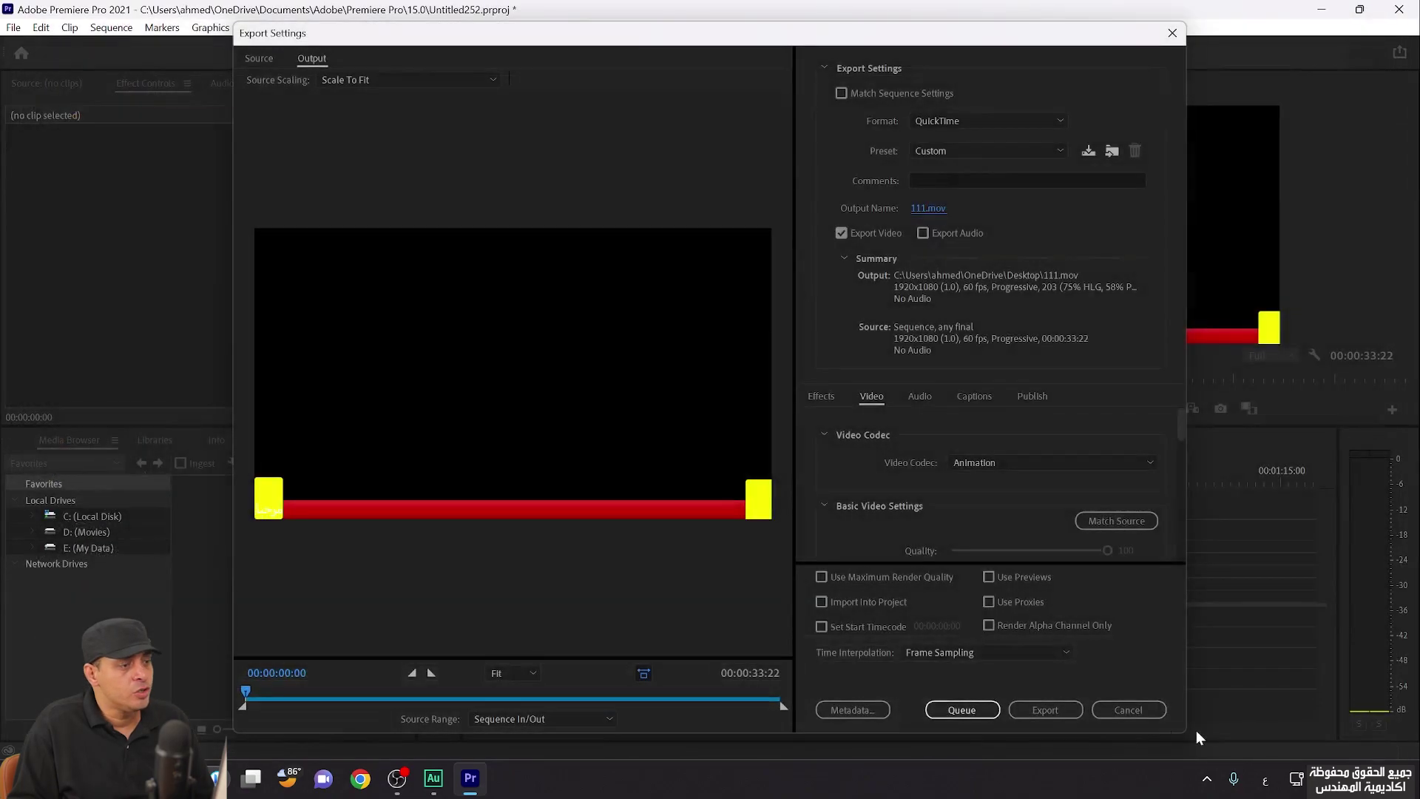
{"action": "left_click", "coordinate": [1050, 709]}
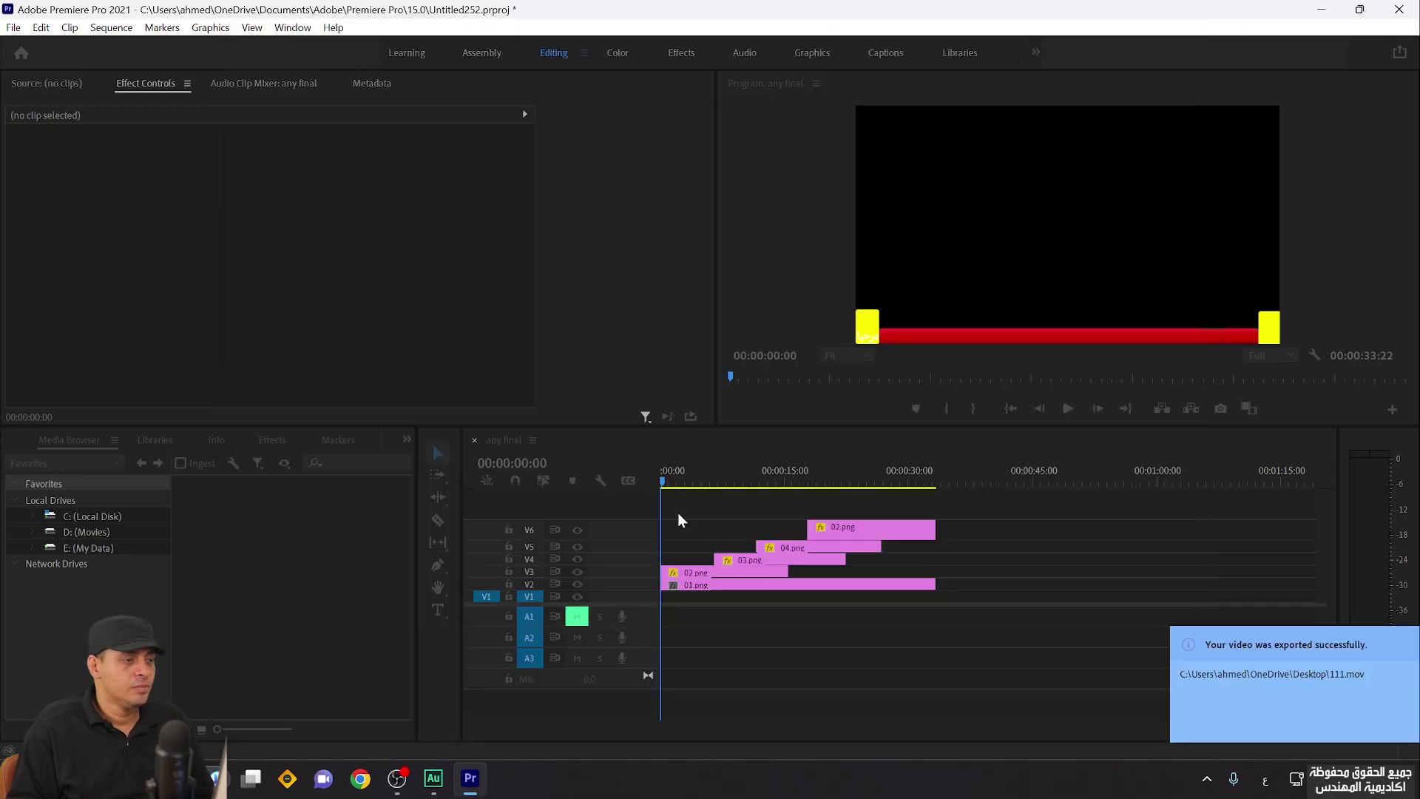
Delete every clip from the timeline, then remove all media and the any final sequence from the Project panel
{"action": "left_click_drag", "start_coordinate": [922, 614], "coordinate": [549, 495]}
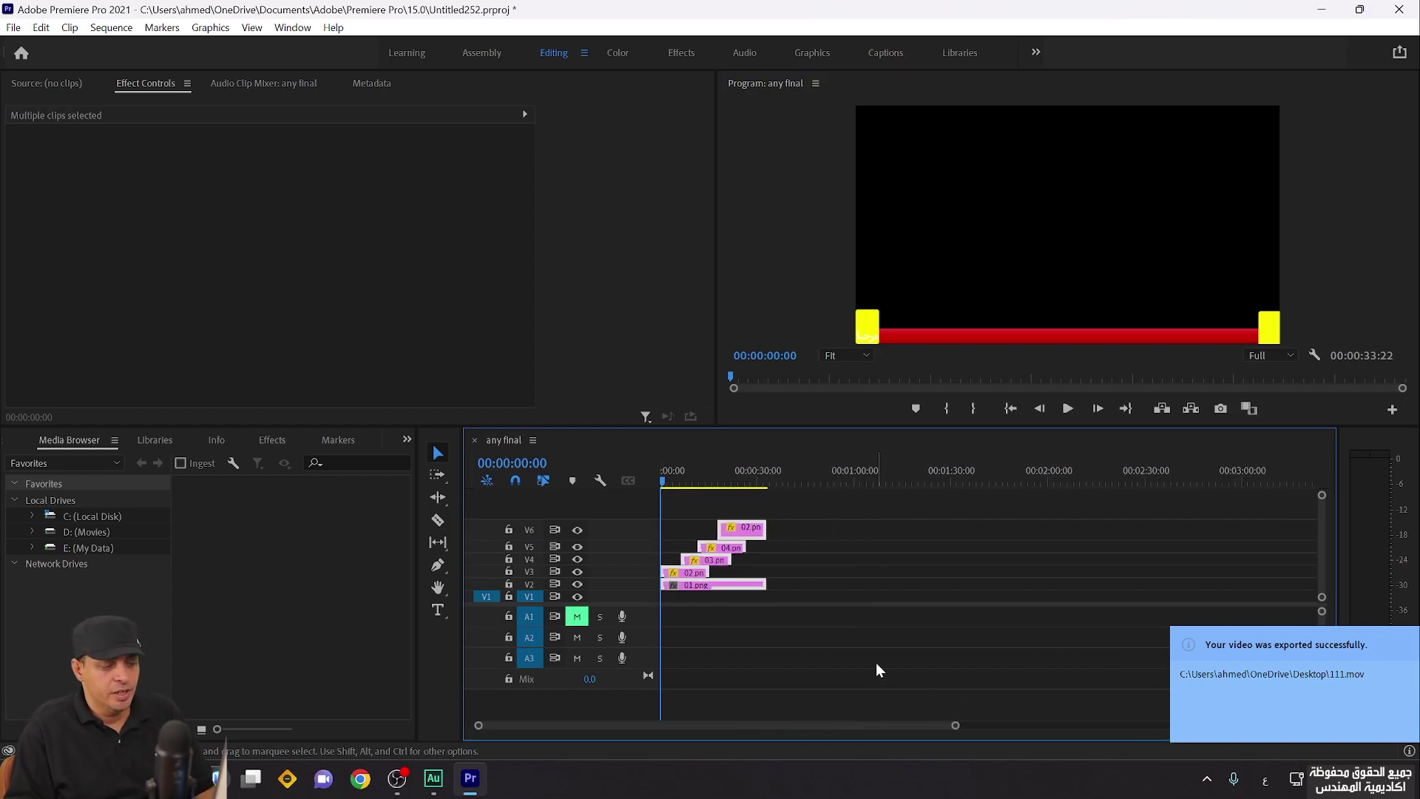
{"action": "key", "text": "Delete"}
{"action": "left_click", "coordinate": [480, 53]}
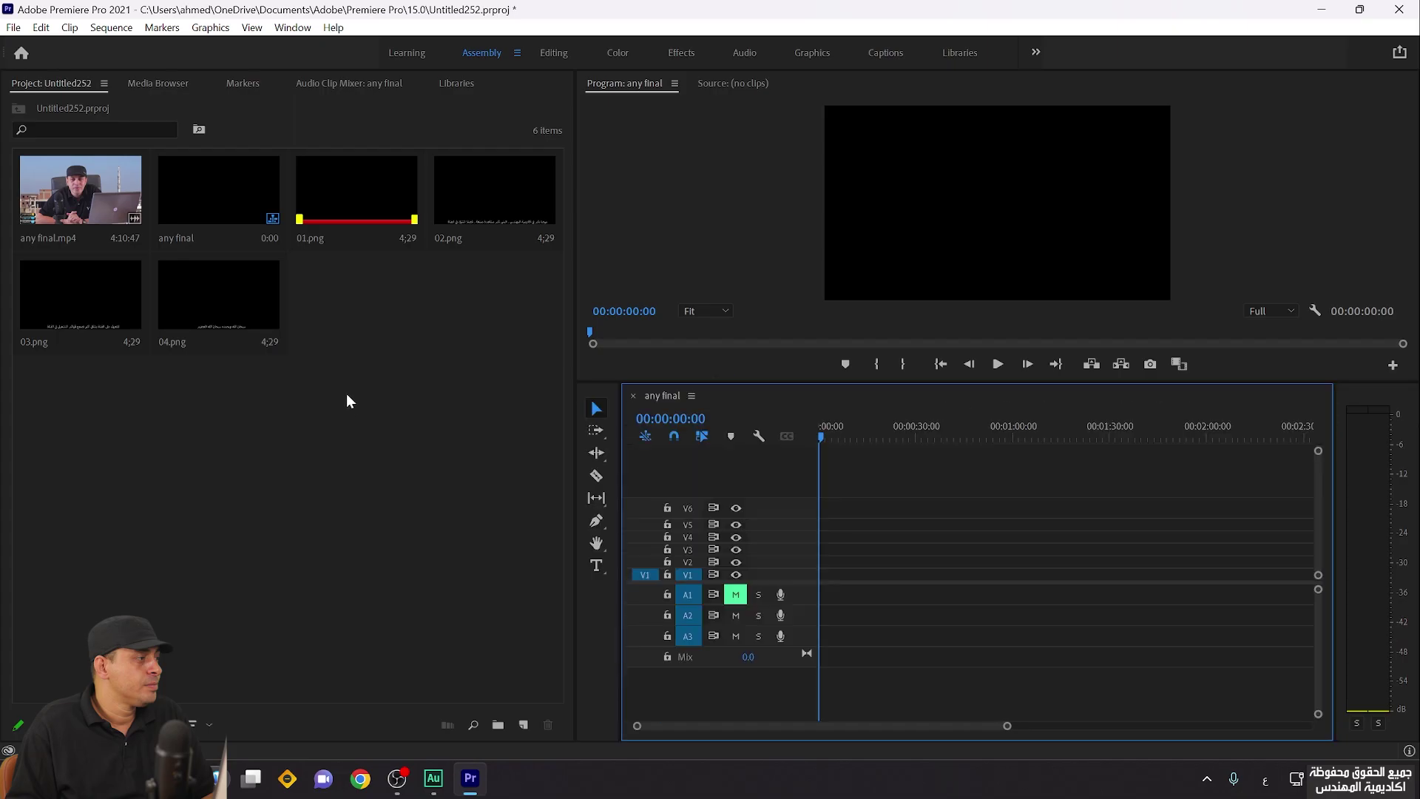
{"action": "left_click_drag", "start_coordinate": [455, 410], "coordinate": [2, 140]}
{"action": "key", "text": "Delete"}
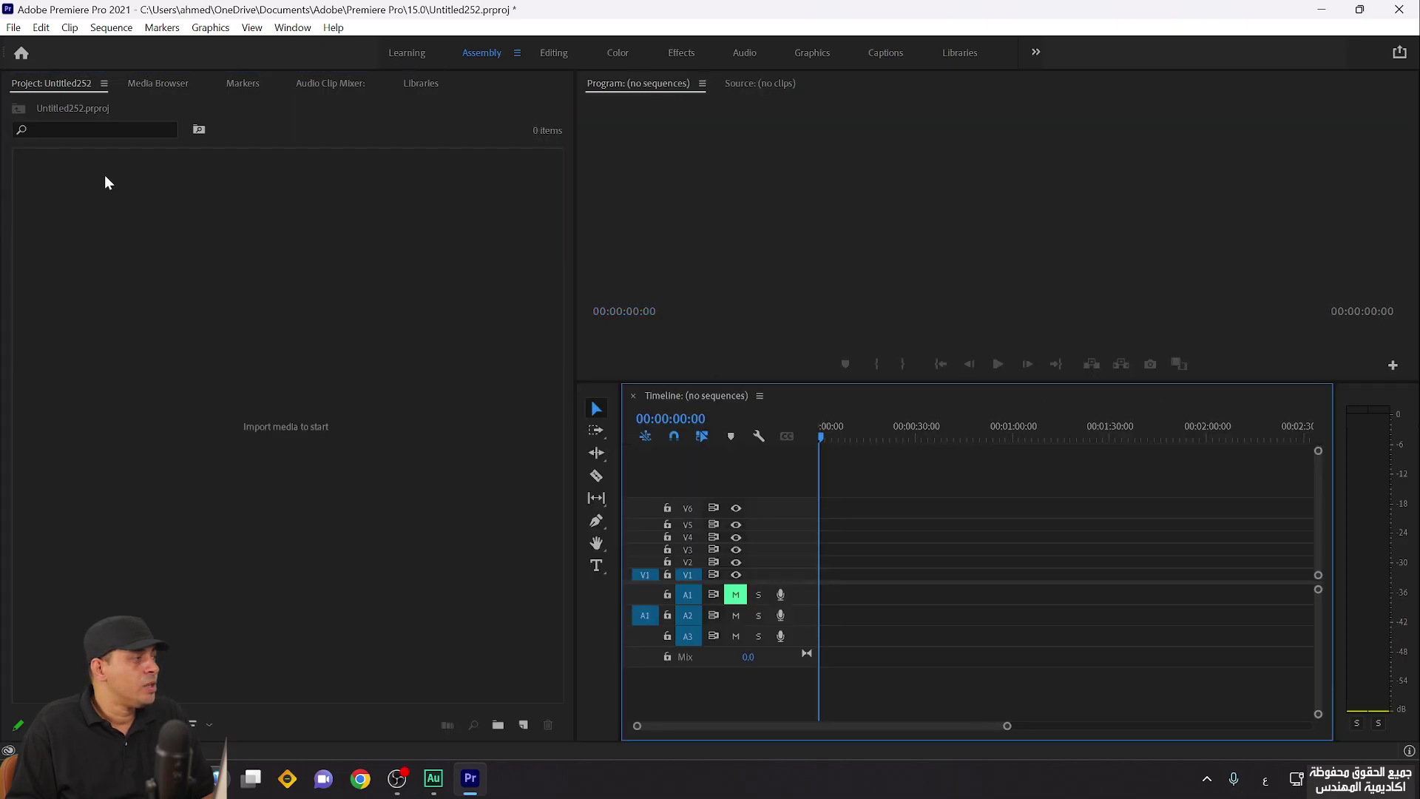
Import reiboot 2023.mp4 and create a new sequence from that clip
{"action": "double_click", "coordinate": [276, 308]}
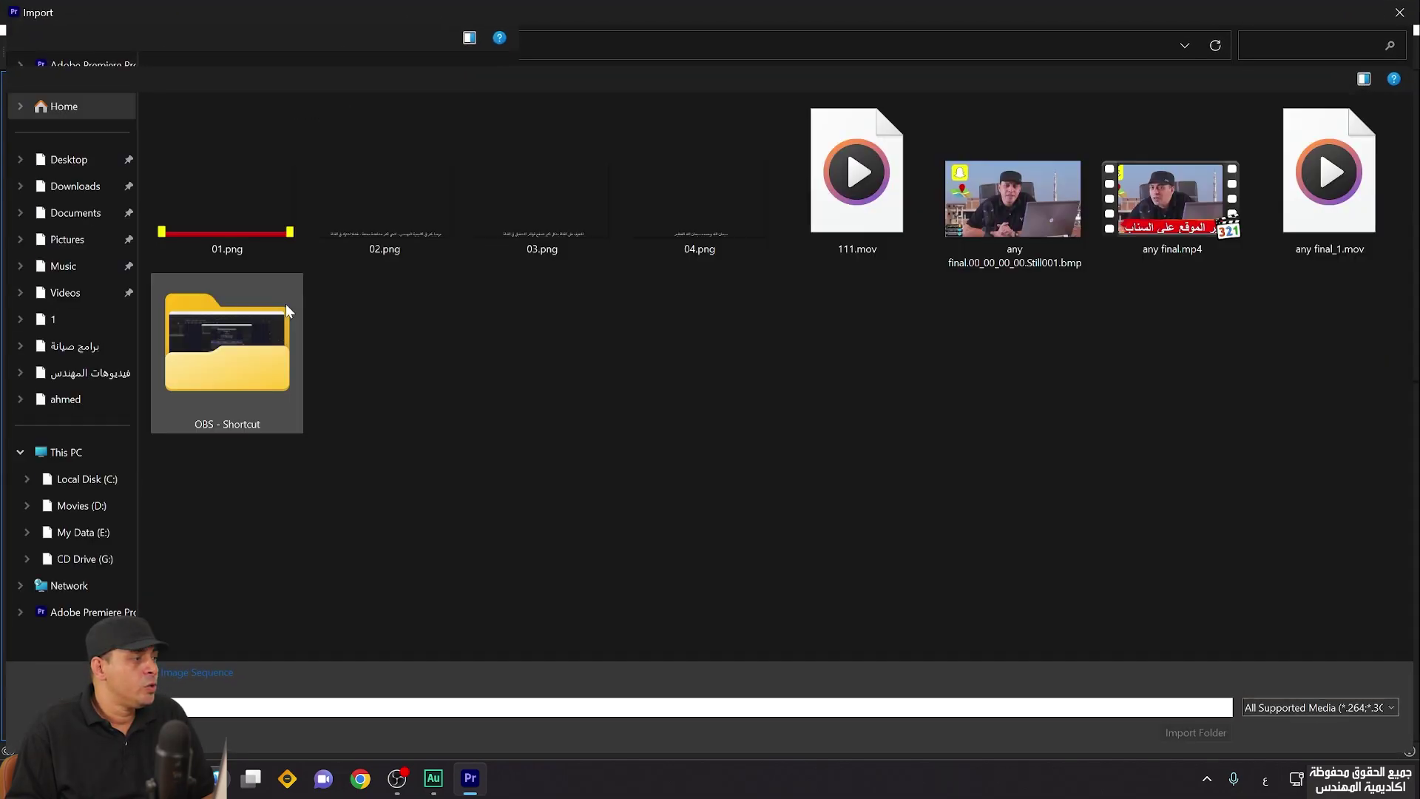
{"action": "double_click", "coordinate": [540, 305]}
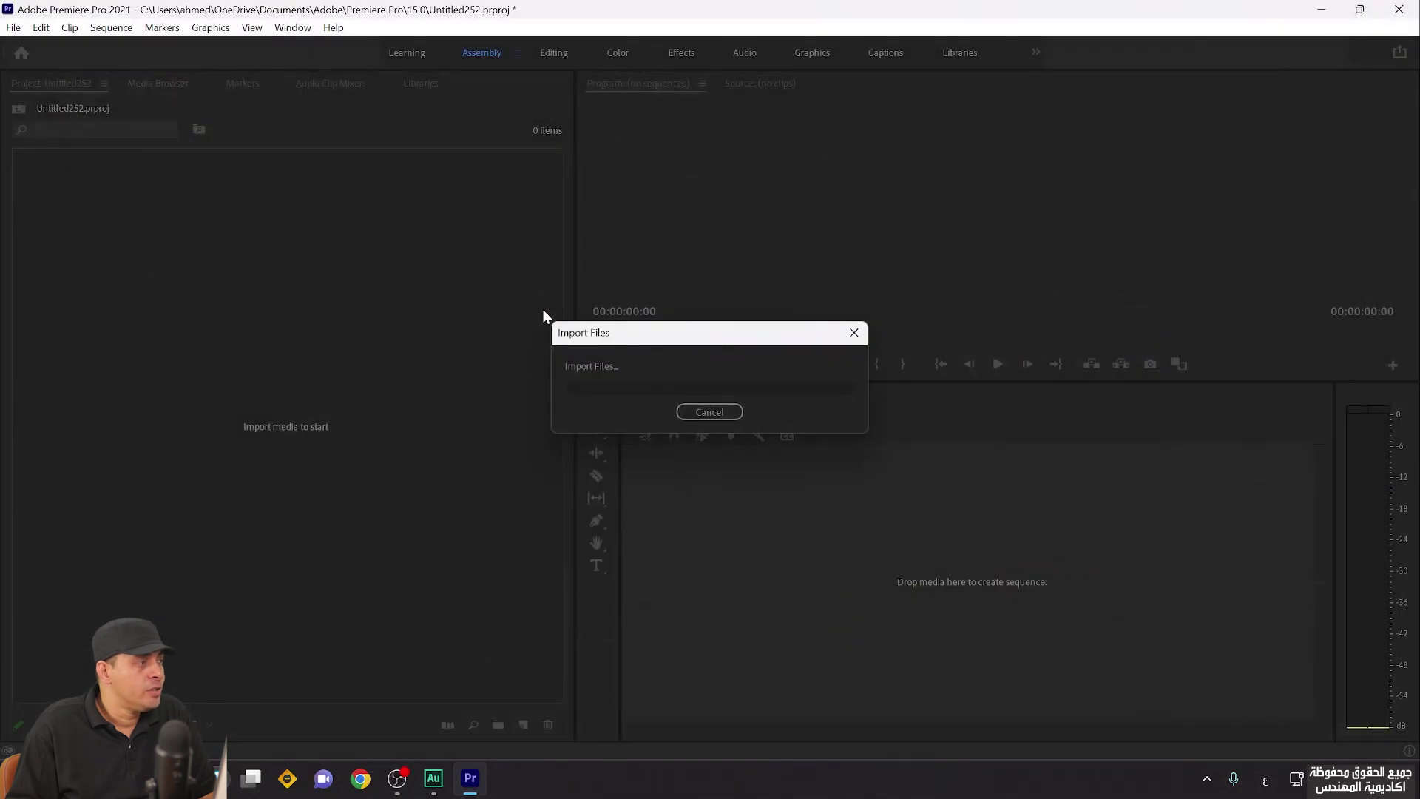
{"action": "right_click", "coordinate": [85, 237]}
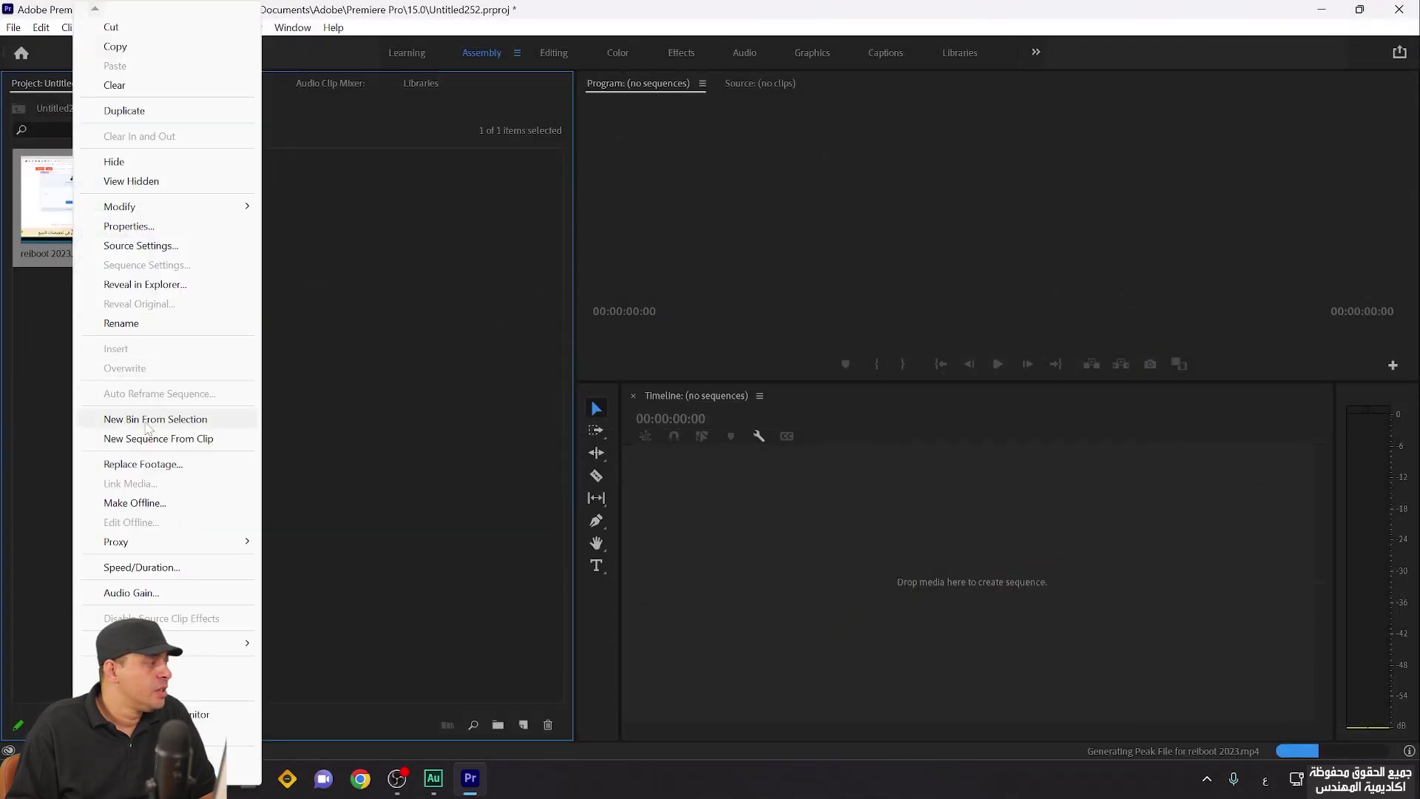
{"action": "left_click", "coordinate": [130, 441]}
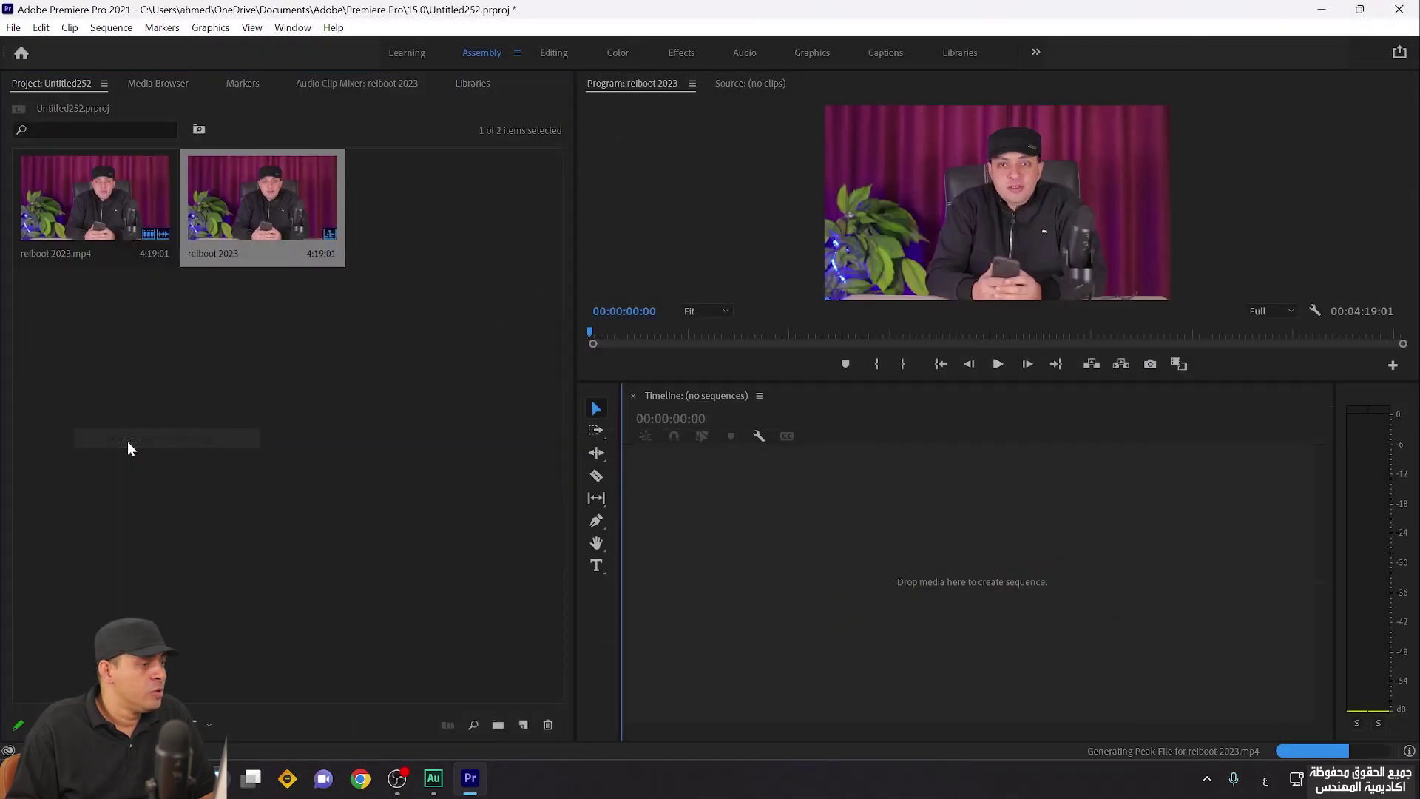
Import the exported 111.mov from the Desktop into the project
{"action": "double_click", "coordinate": [329, 440]}
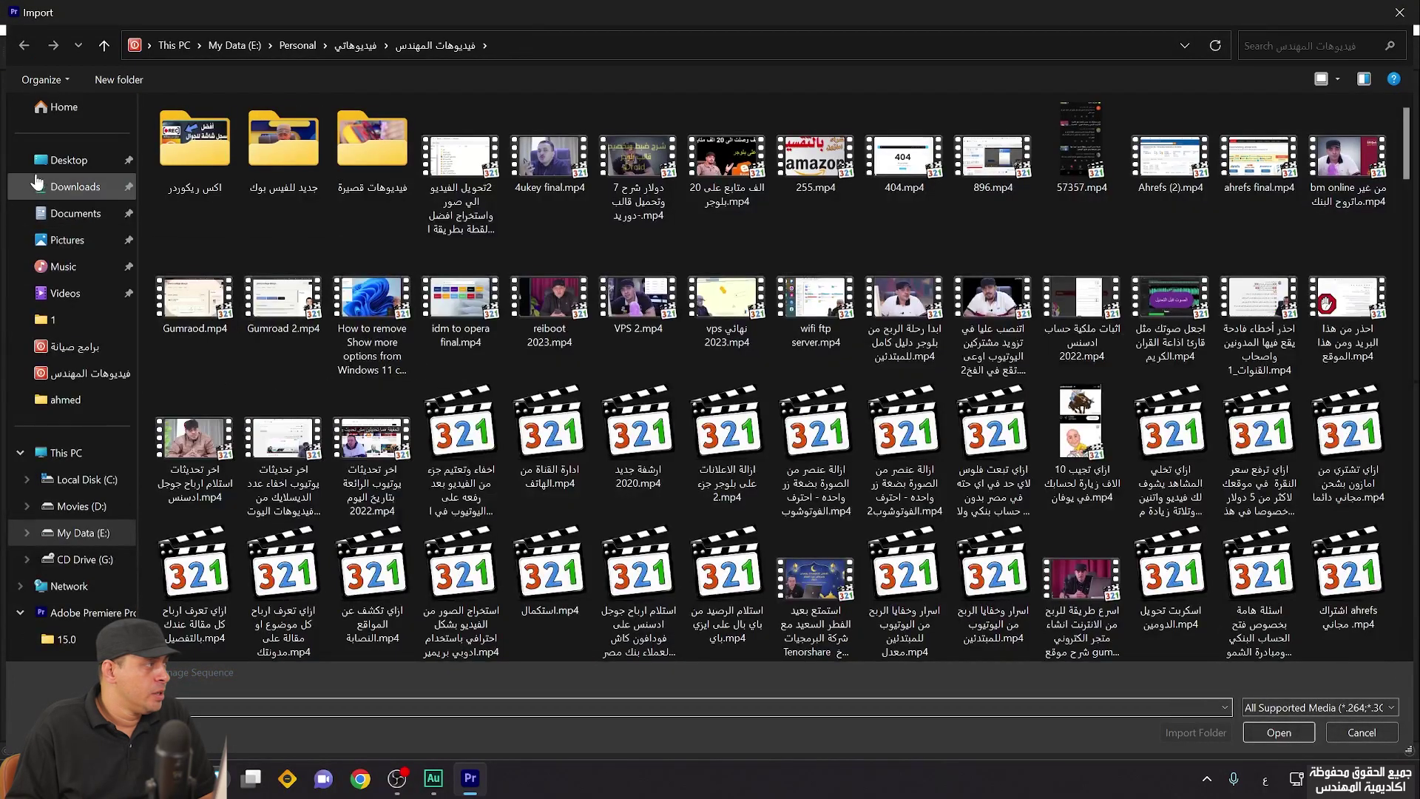
{"action": "left_click", "coordinate": [56, 161]}
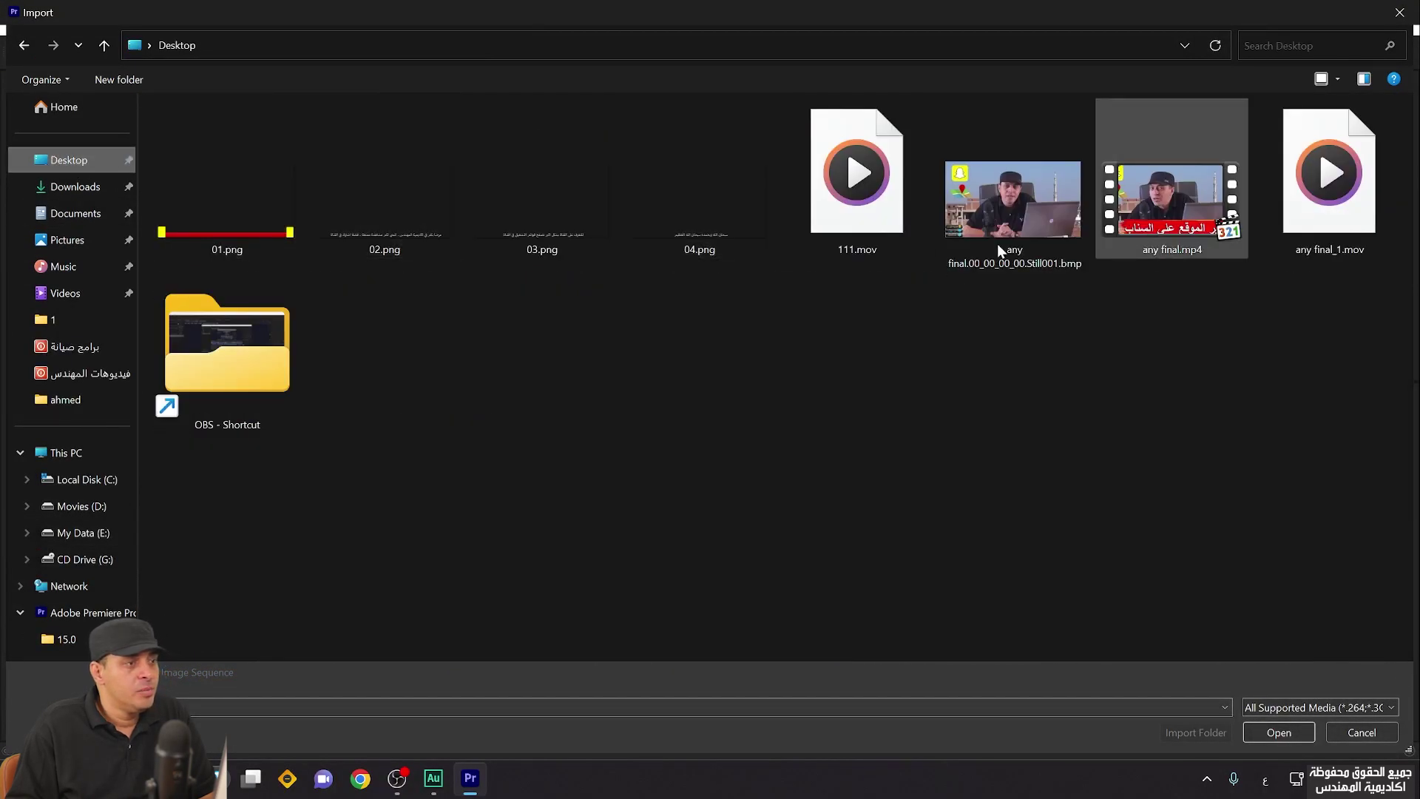
{"action": "left_click", "coordinate": [855, 228]}
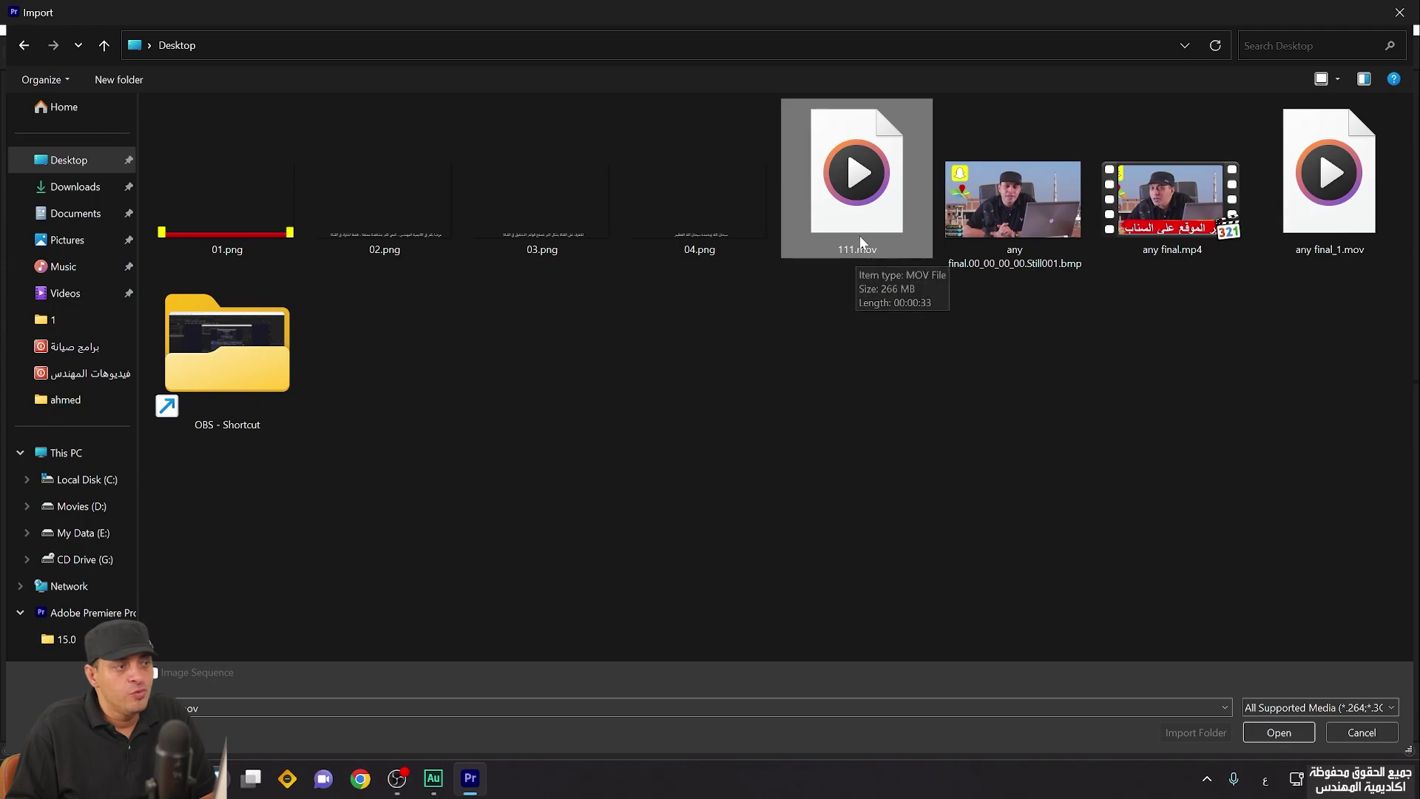
{"action": "double_click", "coordinate": [858, 236]}
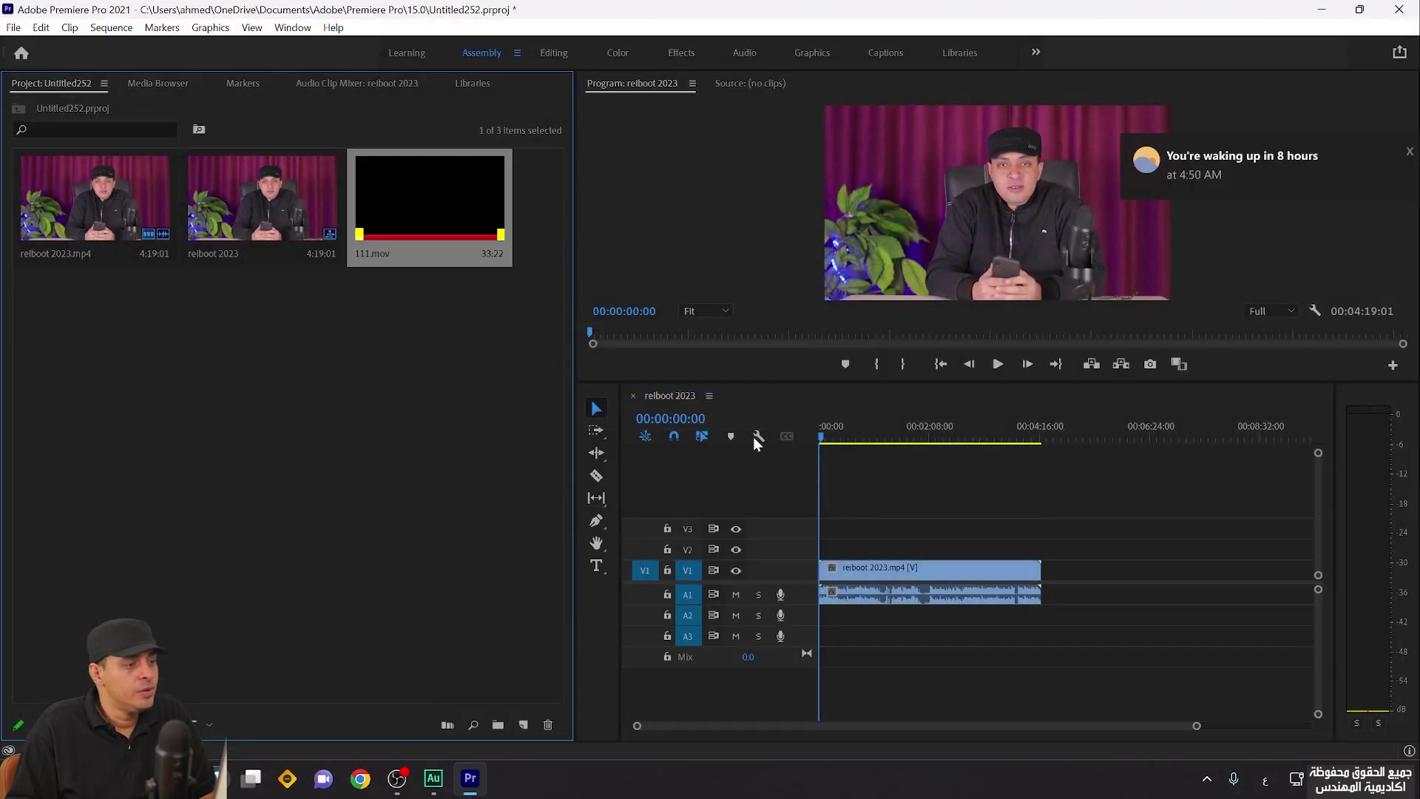
Place 111.mov on track V2 at 00:00:00:00 above the reiboot 2023 footage
{"action": "mouse_move", "coordinate": [756, 442]}
{"action": "left_mouse_down"}
{"action": "mouse_move", "coordinate": [876, 544]}
{"action": "mouse_move", "coordinate": [823, 556]}
{"action": "left_mouse_up"}
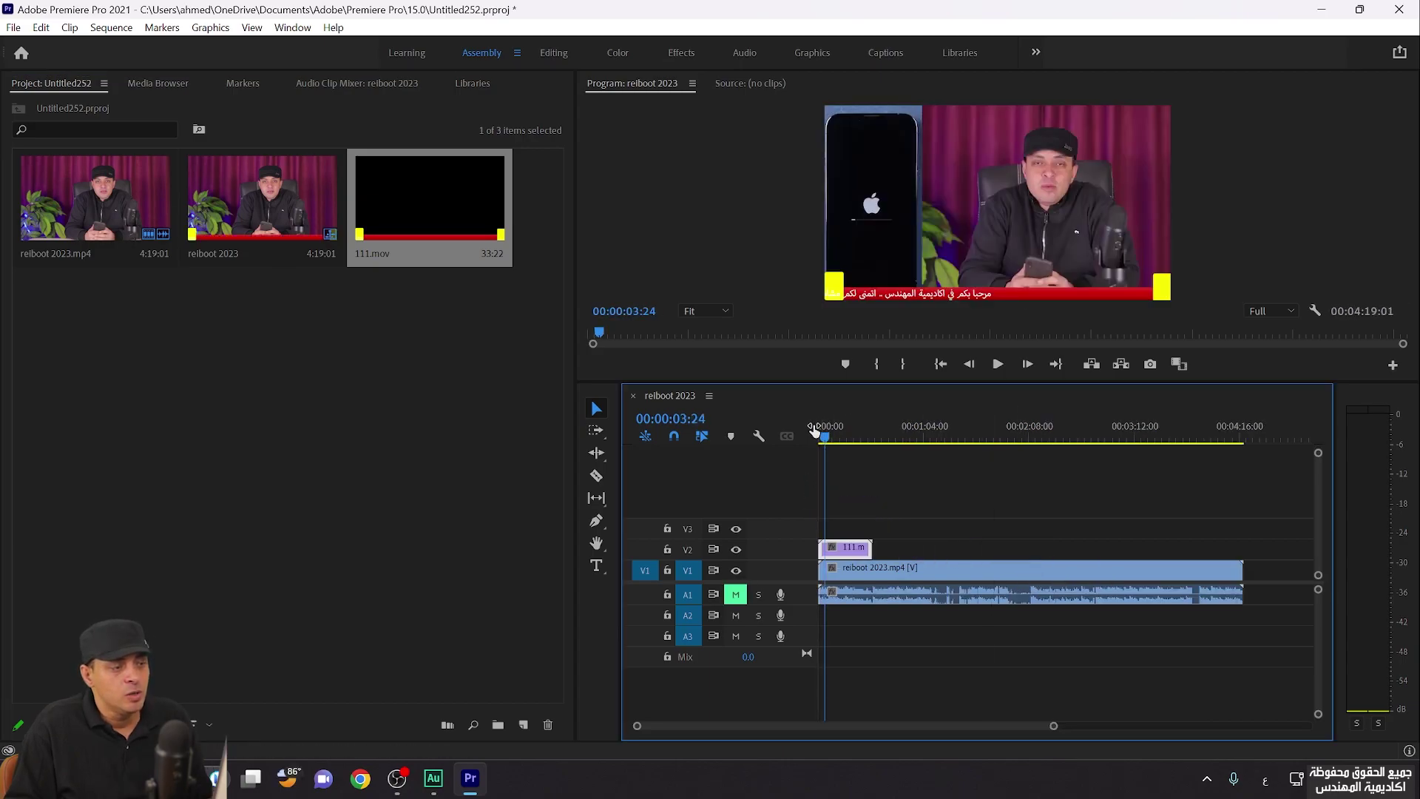
{"action": "left_click", "coordinate": [814, 437]}
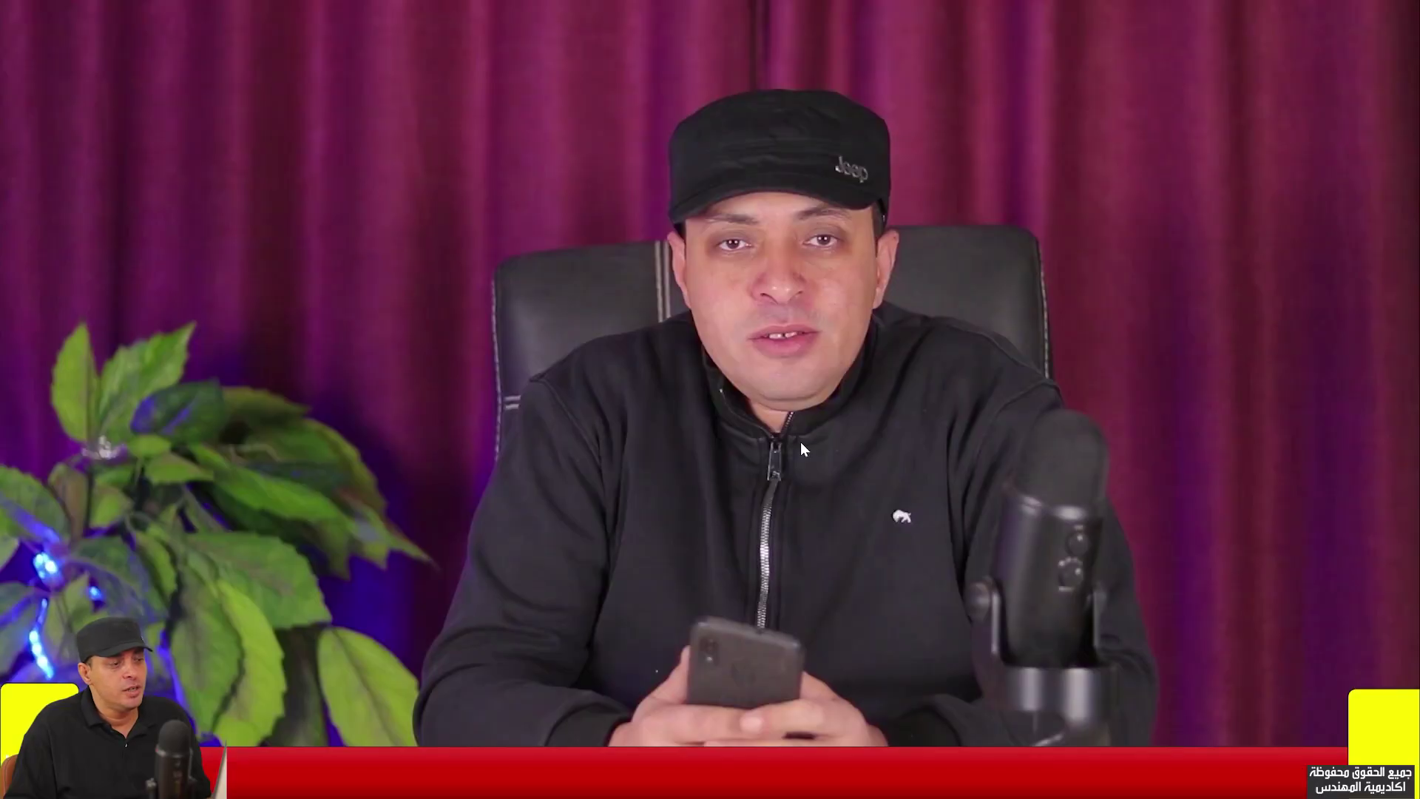